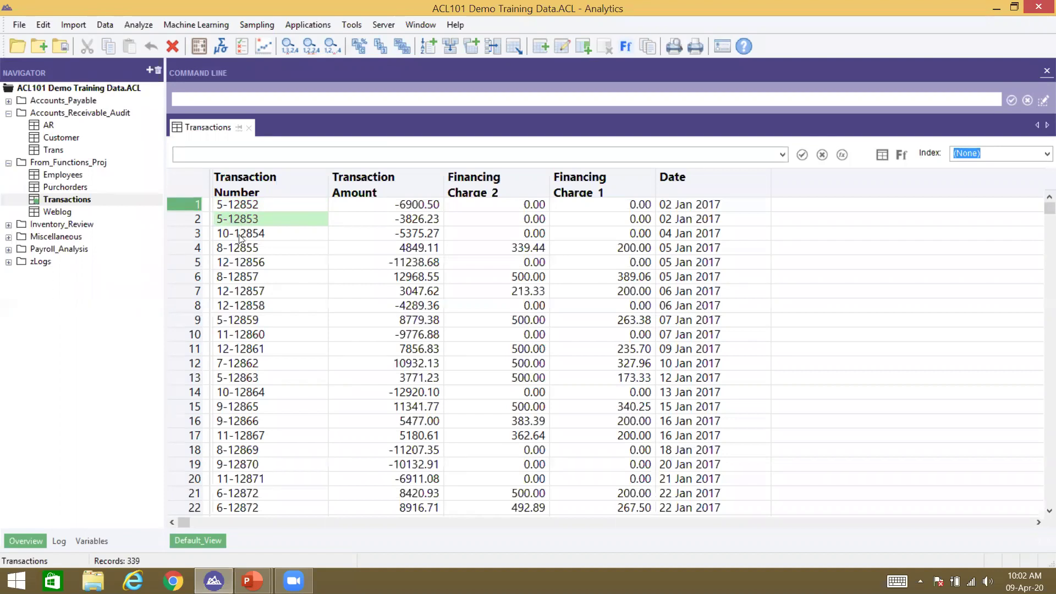
Examine the digits before and after the hyphen in the first five records of the Transaction Number field.
{"action": "left_click", "coordinate": [227, 238]}
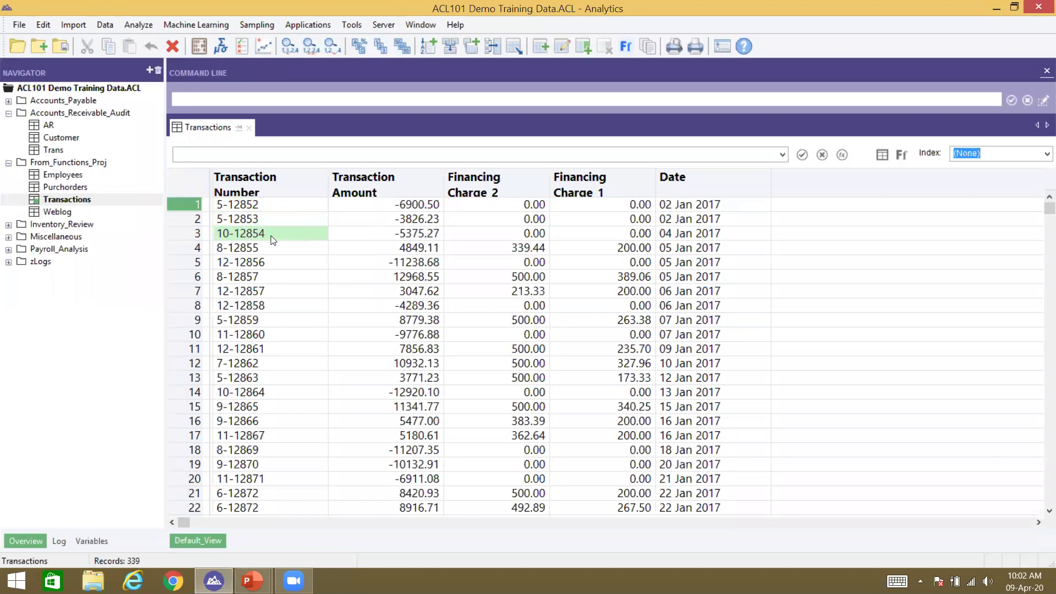
{"action": "left_click", "coordinate": [241, 206]}
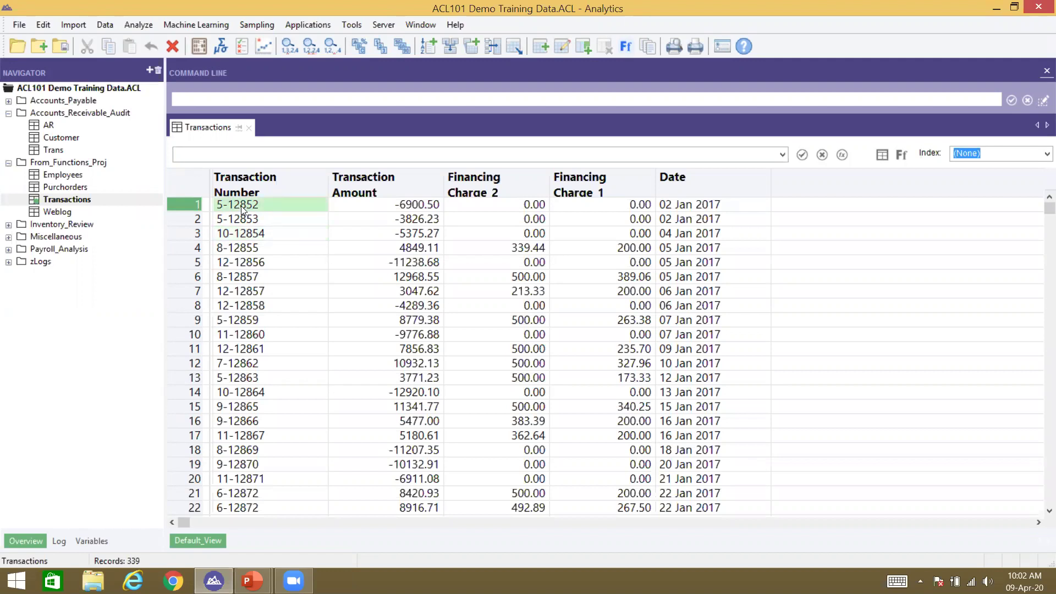
{"action": "left_click", "coordinate": [219, 225]}
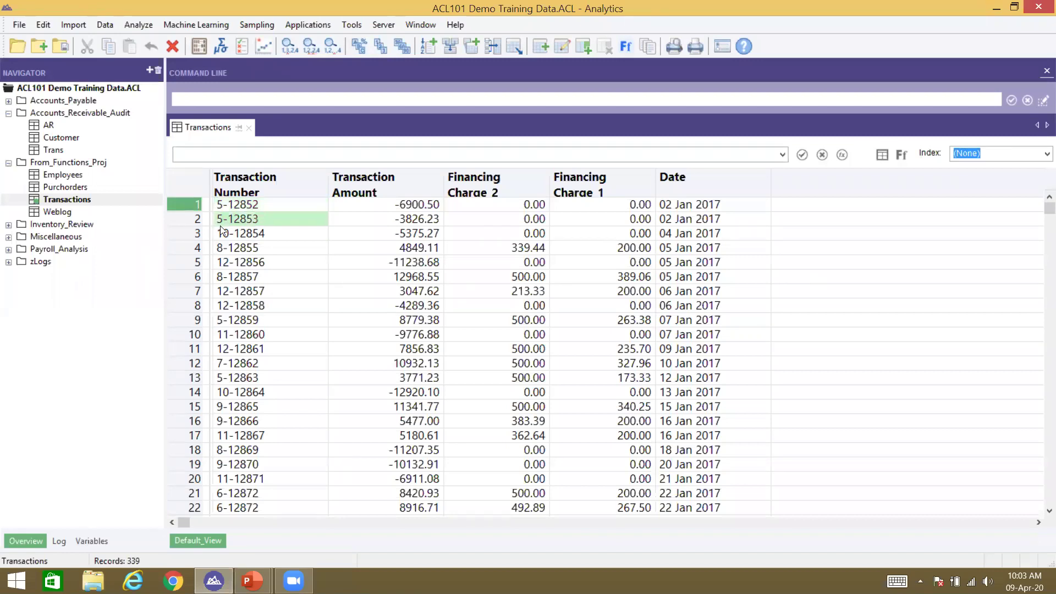
{"action": "left_click", "coordinate": [224, 238]}
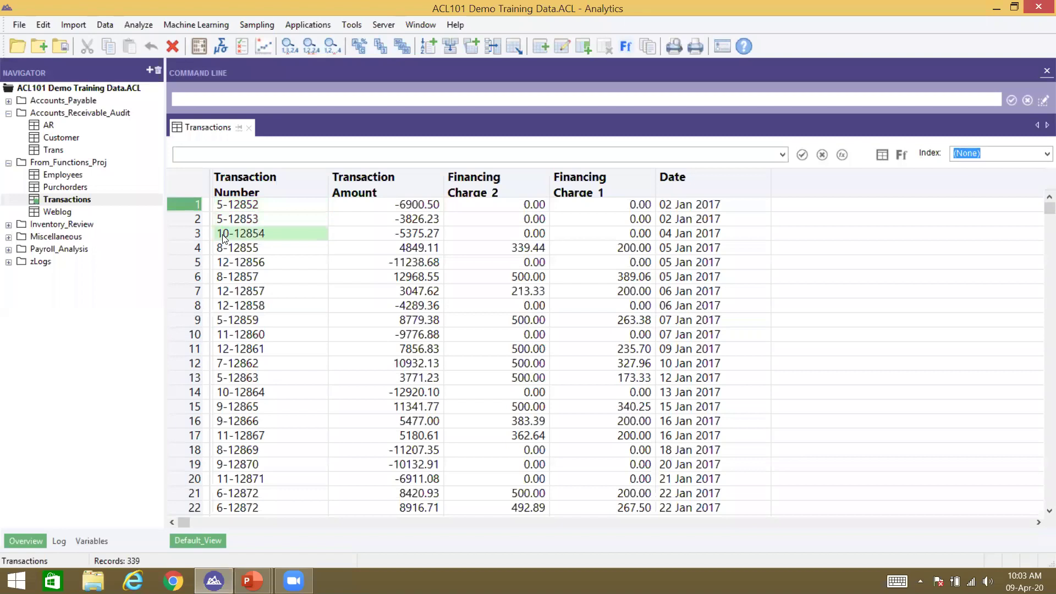
{"action": "left_click", "coordinate": [222, 249]}
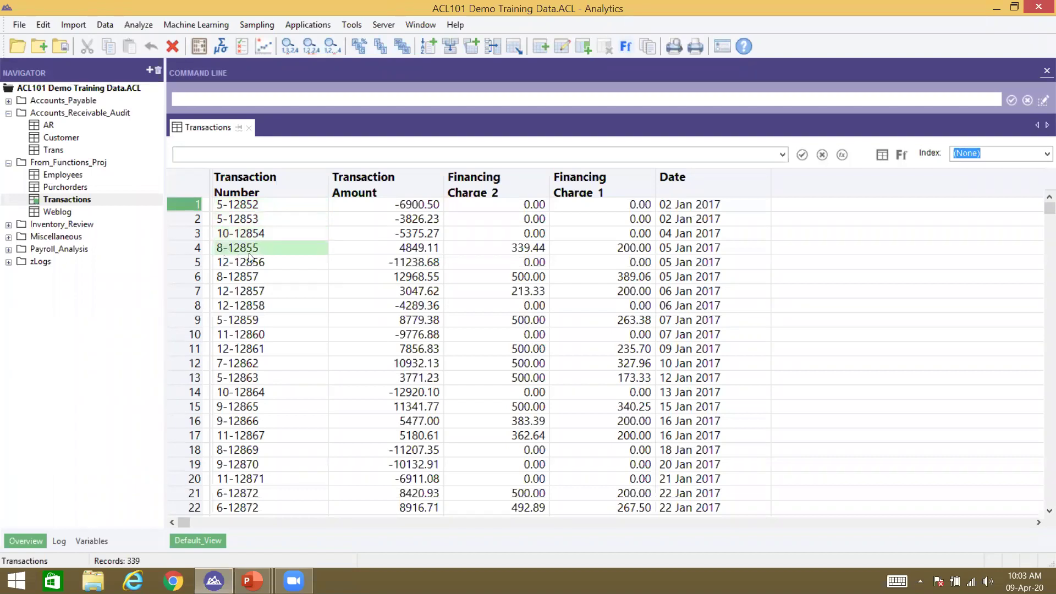
{"action": "left_click", "coordinate": [248, 263]}
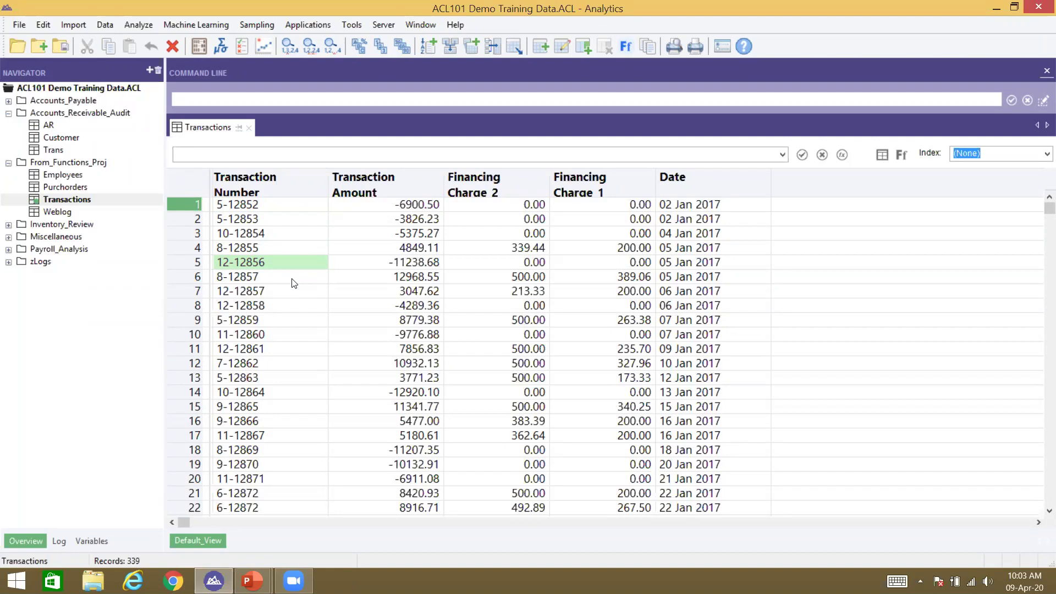
{"action": "left_click", "coordinate": [262, 206]}
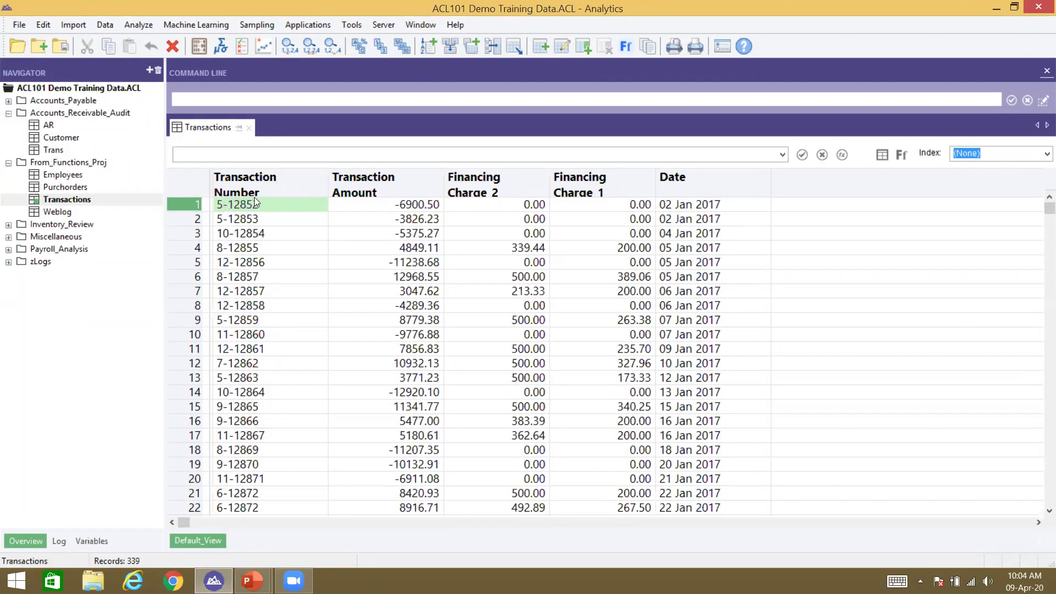
{"action": "left_click", "coordinate": [240, 233]}
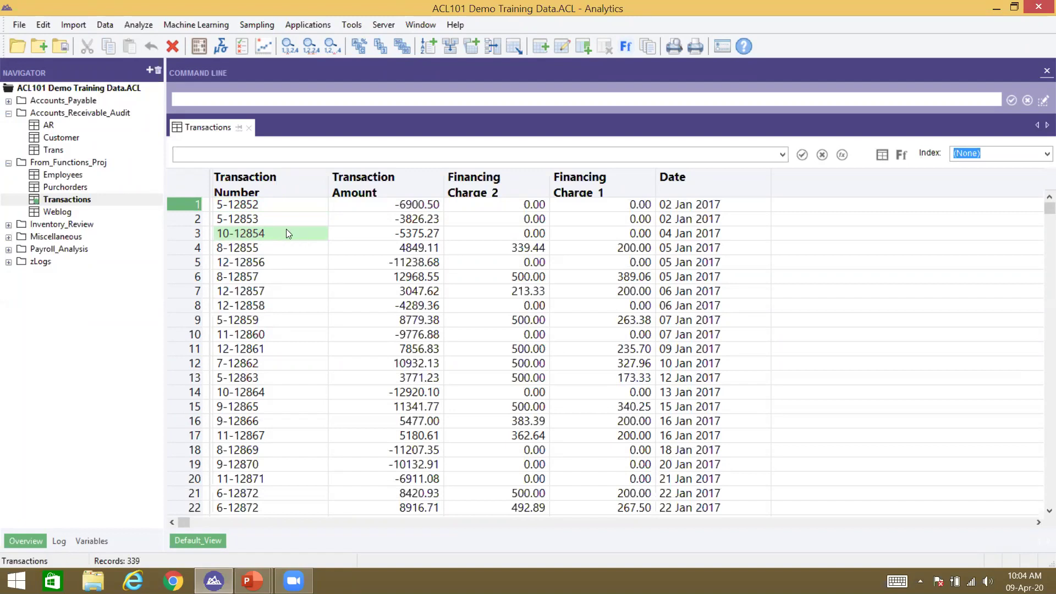
{"action": "left_click", "coordinate": [260, 208]}
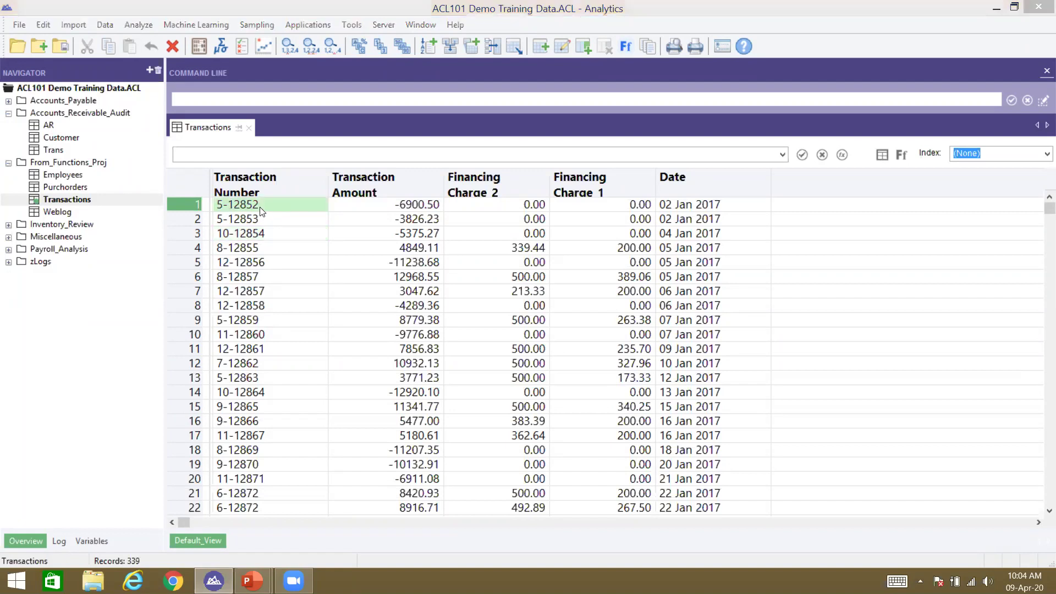
Open the Transactions table layout and start a new computed field named c_branch_clean.
{"action": "key", "text": "ctrl+i"}
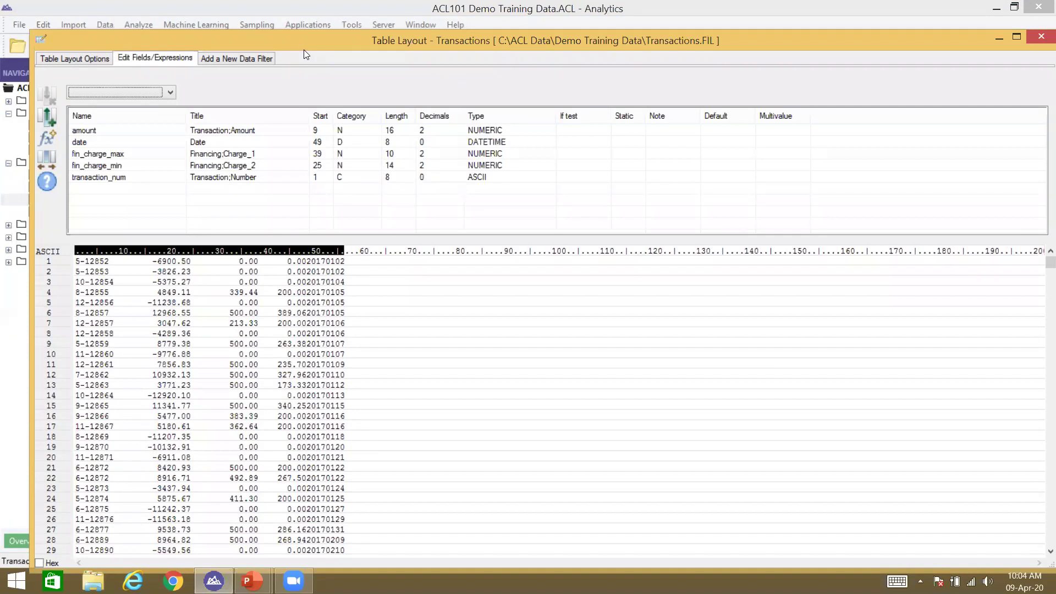
{"action": "double_click", "coordinate": [303, 48]}
{"action": "type", "text": "c_trans"}
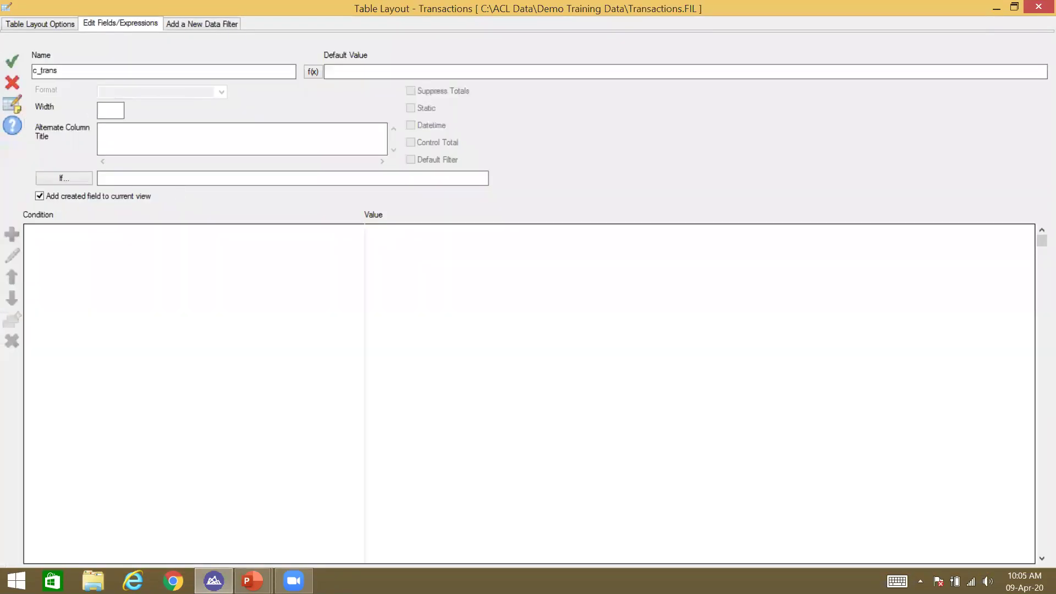
{"action": "key", "text": "BackSpace"}
{"action": "key", "text": "BackSpace"}
{"action": "key", "text": "BackSpace"}
{"action": "key", "text": "BackSpace"}
{"action": "key", "text": "BackSpace"}
{"action": "type", "text": "branch_clean"}
Build the field's default value with the CLEAN function and strip out its placeholder parameters.
{"action": "left_click", "coordinate": [312, 72]}
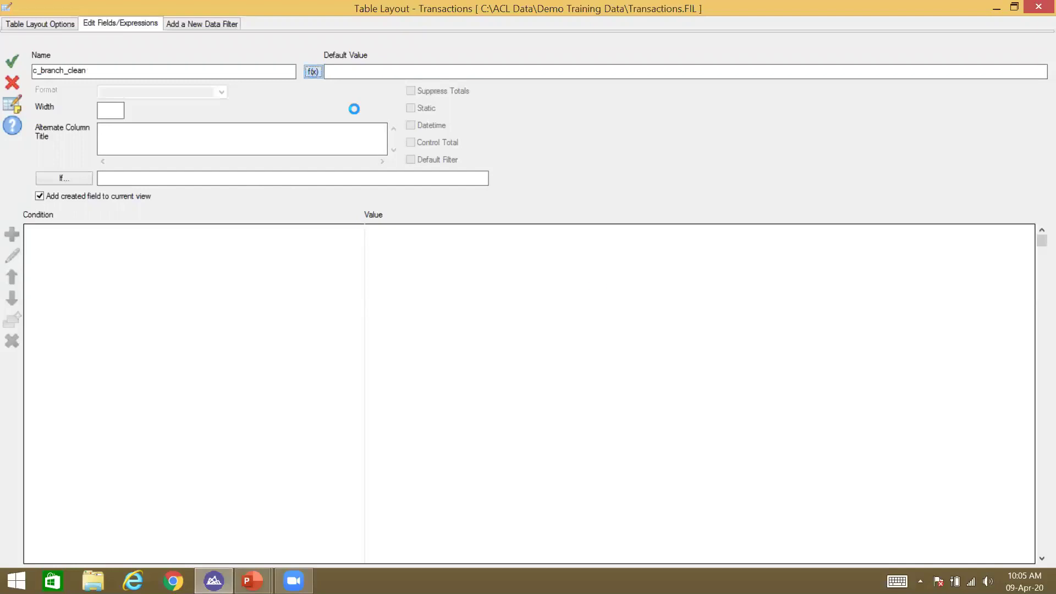
{"action": "left_click", "coordinate": [632, 309]}
{"action": "key", "text": "Down"}
{"action": "key", "text": "Down"}
{"action": "key", "text": "Down"}
{"action": "key", "text": "Down"}
{"action": "key", "text": "Down"}
{"action": "key", "text": "Down"}
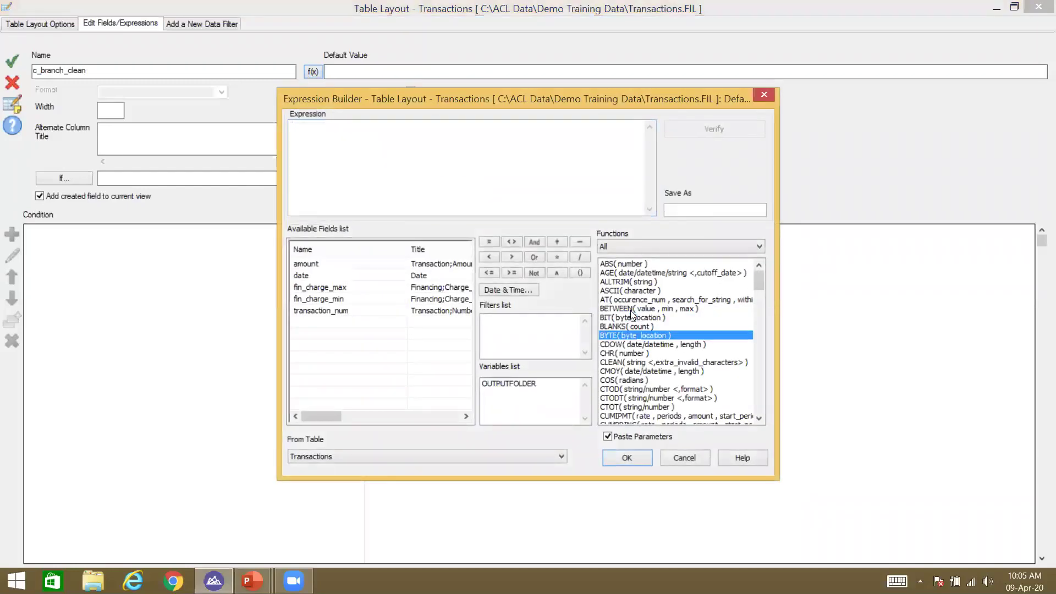
{"action": "key", "text": "Return"}
{"action": "key", "text": "BackSpace"}
{"action": "key", "text": "BackSpace"}
{"action": "key", "text": "BackSpace"}
{"action": "key", "text": "BackSpace"}
{"action": "key", "text": "BackSpace"}
{"action": "key", "text": "BackSpace"}
{"action": "key", "text": "BackSpace"}
{"action": "key", "text": "BackSpace"}
{"action": "key", "text": "BackSpace"}
{"action": "key", "text": "BackSpace"}
{"action": "key", "text": "BackSpace"}
{"action": "key", "text": "BackSpace"}
{"action": "key", "text": "BackSpace"}
{"action": "key", "text": "BackSpace"}
{"action": "key", "text": "BackSpace"}
{"action": "key", "text": "BackSpace"}
{"action": "key", "text": "BackSpace"}
{"action": "key", "text": "BackSpace"}
{"action": "key", "text": "BackSpace"}
{"action": "key", "text": "BackSpace"}
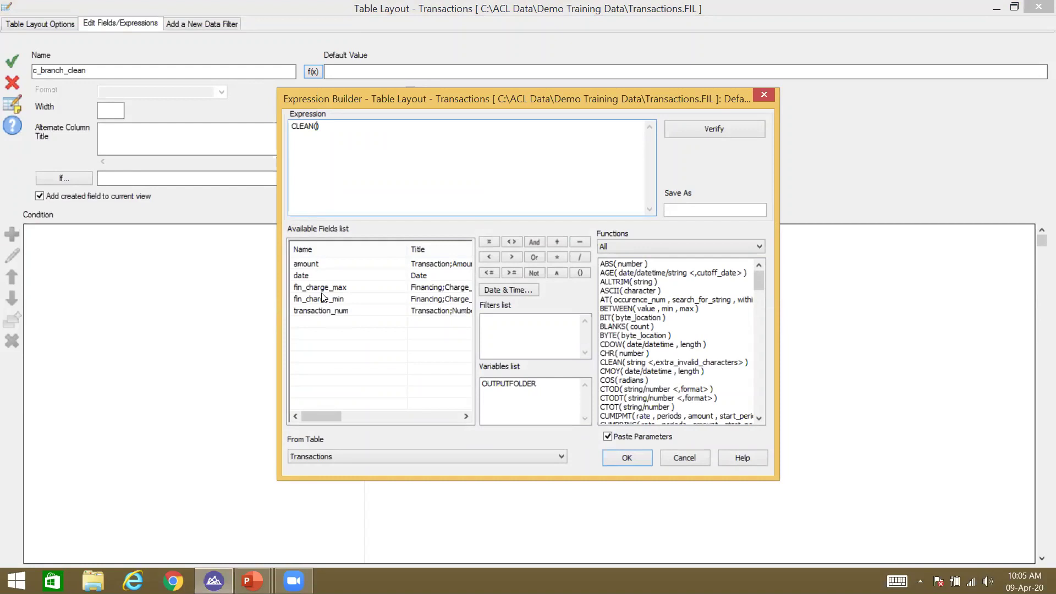
Complete the CLEAN expression with transaction_num and "-", and save the field without adding it to the current view.
{"action": "double_click", "coordinate": [326, 311]}
{"action": "type", "text": ", \"\""}
{"action": "key", "text": "Left"}
{"action": "type", "text": "-"}
{"action": "left_click", "coordinate": [630, 457]}
{"action": "left_click", "coordinate": [77, 197]}
{"action": "left_click", "coordinate": [12, 60]}
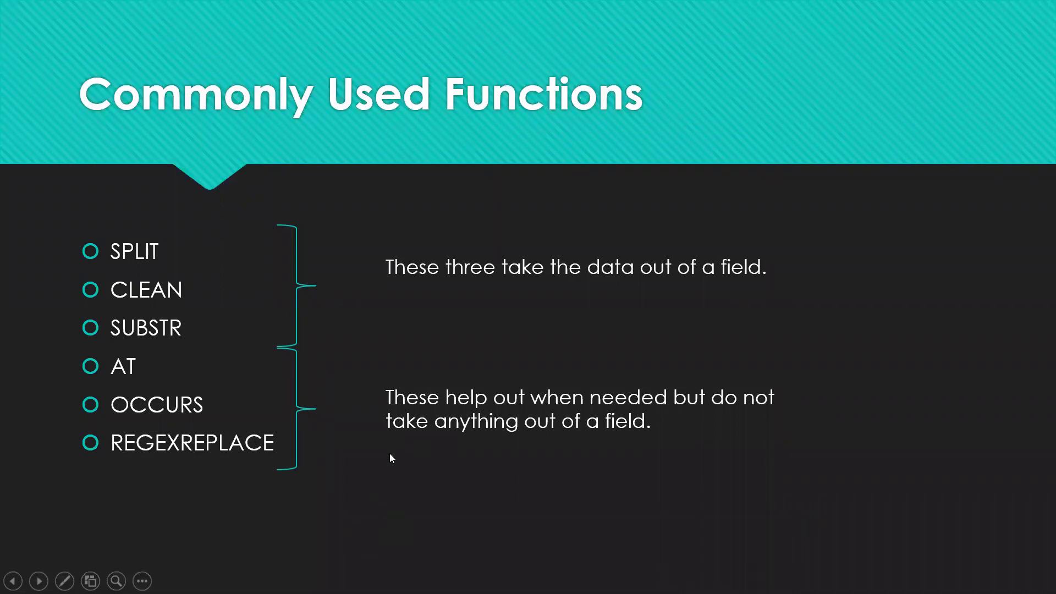
Switch from the slideshow back to the Transactions table in Analytics.
{"action": "key", "text": "alt+Tab"}
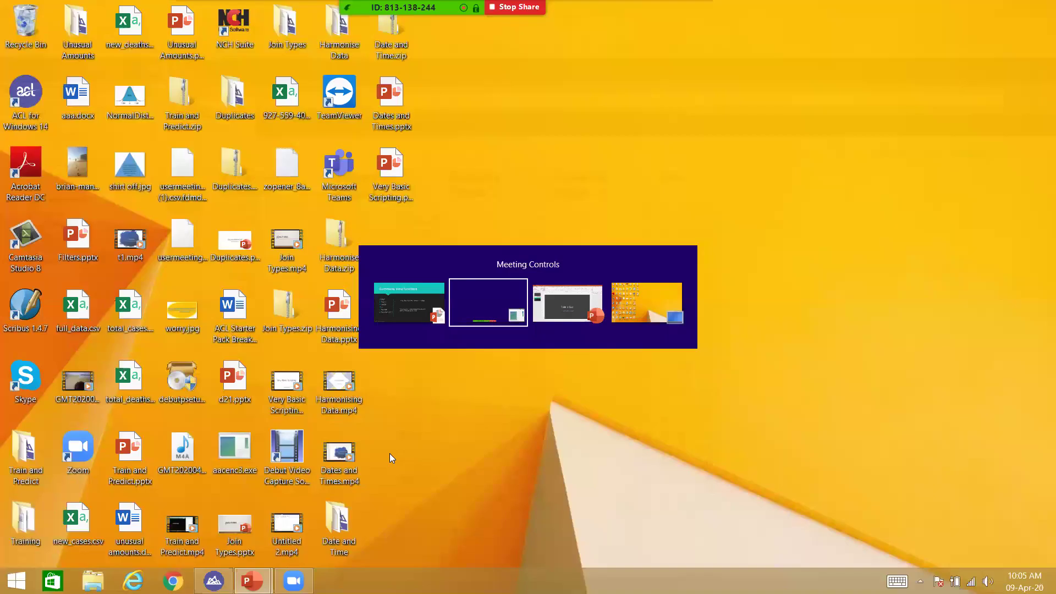
{"action": "key", "text": "alt+Tab"}
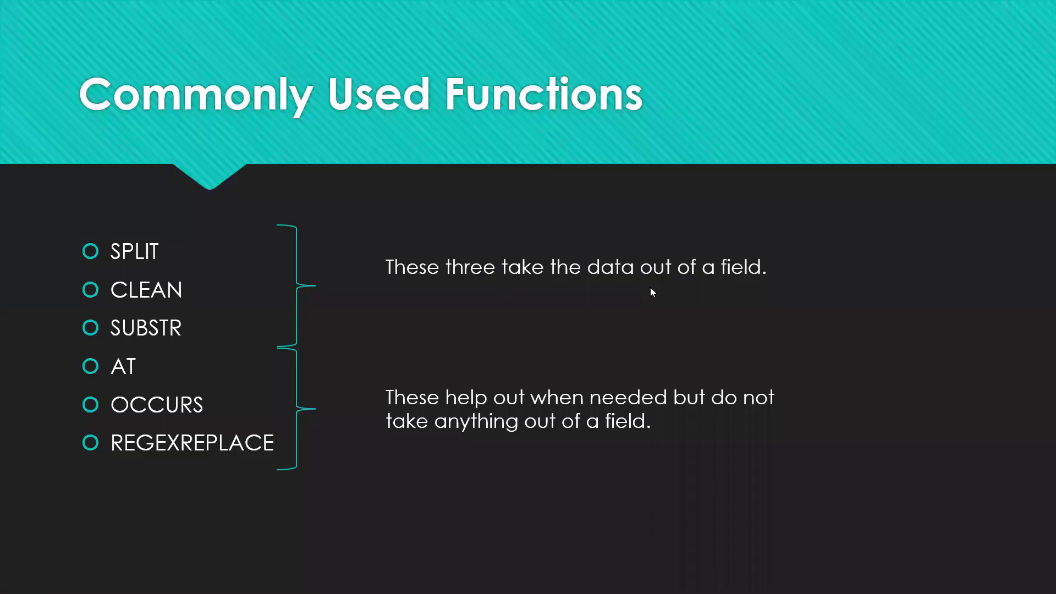
{"action": "key", "text": "alt+Tab"}
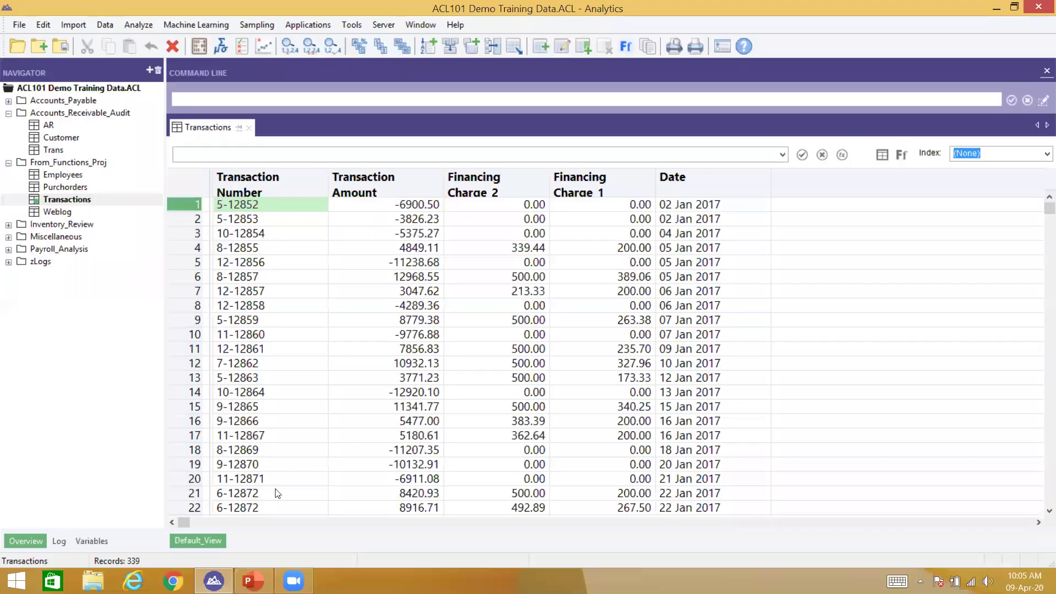
{"action": "left_click", "coordinate": [282, 435]}
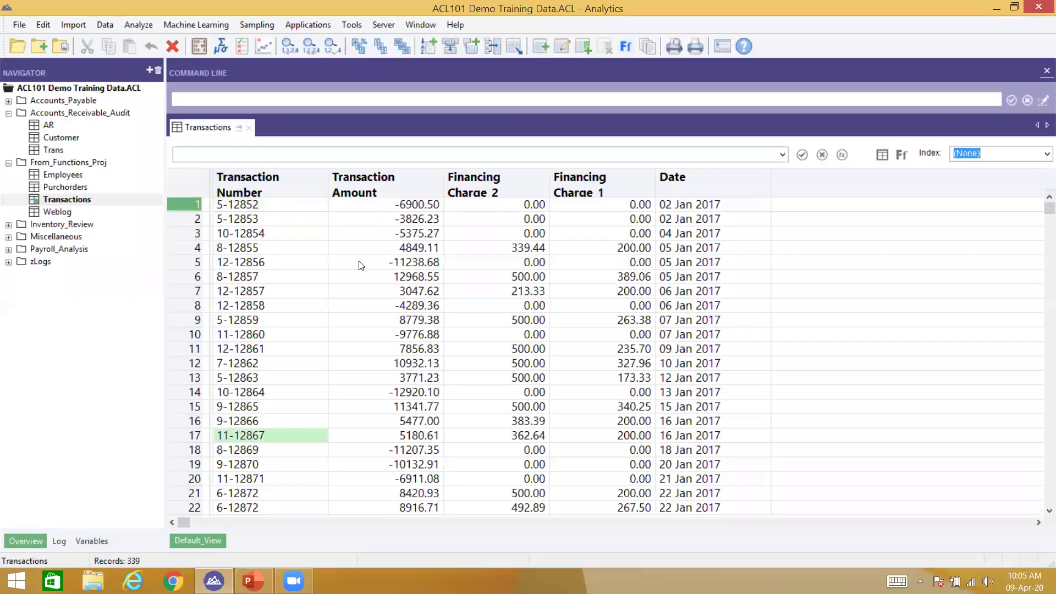
Add the c_branch_clean field as a column before Transaction Amount in the Transactions view.
{"action": "left_click", "coordinate": [369, 187]}
{"action": "right_click", "coordinate": [368, 187]}
{"action": "left_click", "coordinate": [393, 213]}
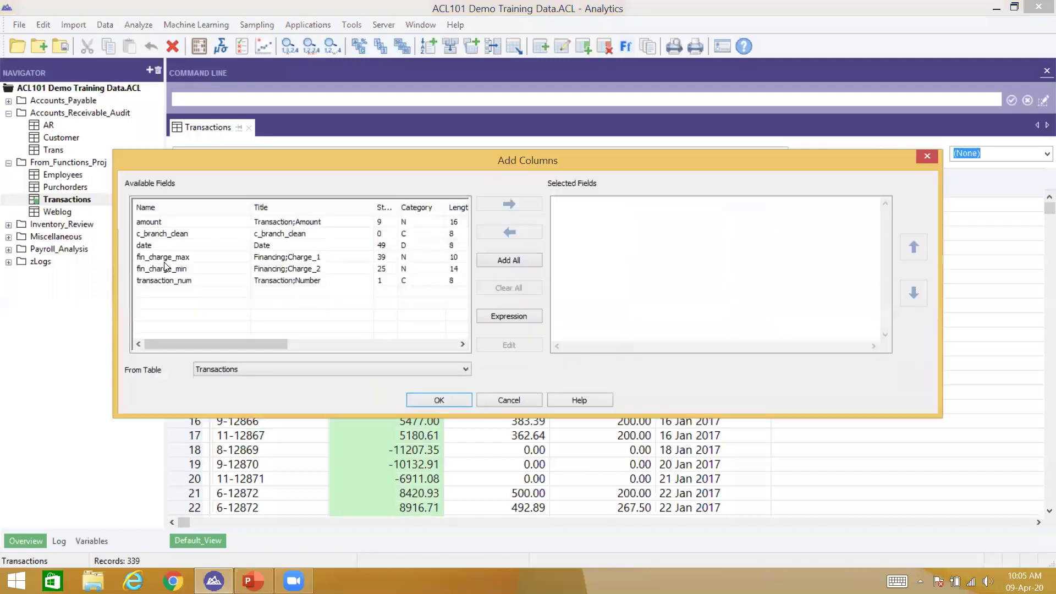
{"action": "double_click", "coordinate": [175, 234]}
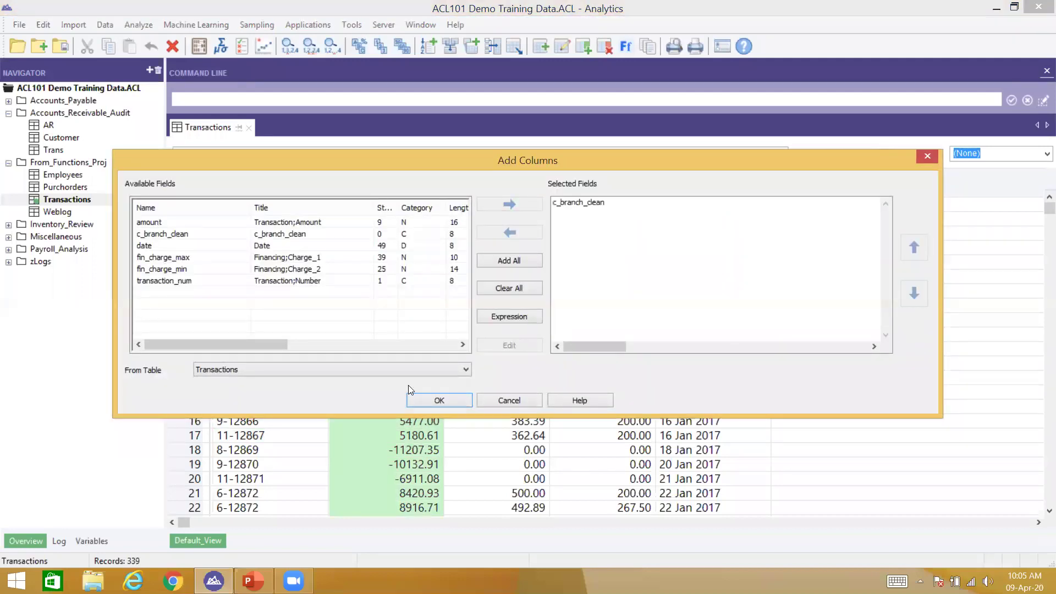
{"action": "left_click", "coordinate": [435, 400]}
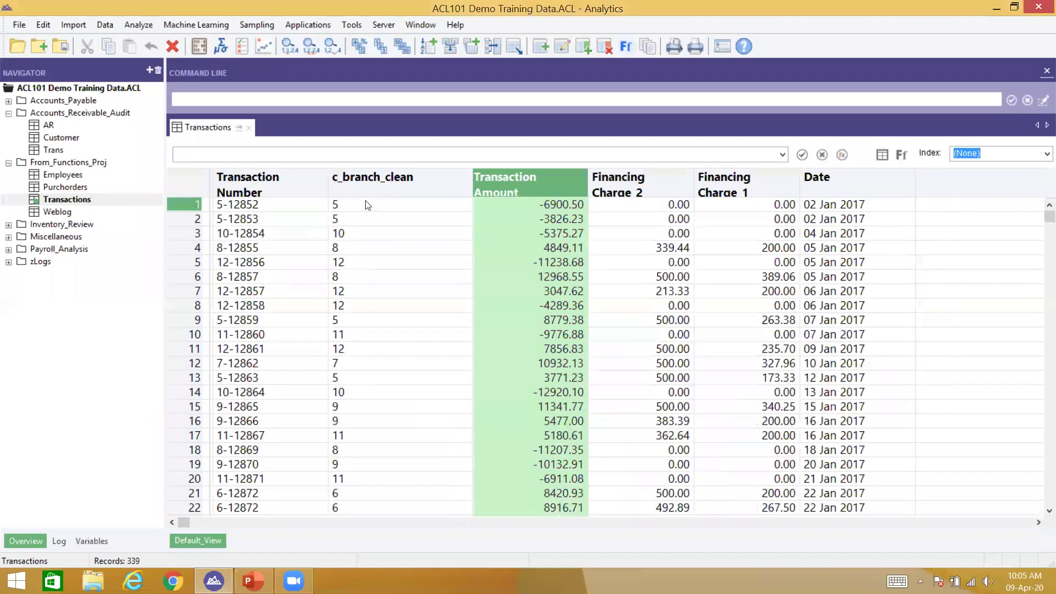
Compare the Transaction Number values in the first four records with the branch numbers in c_branch_clean.
{"action": "left_click", "coordinate": [231, 209]}
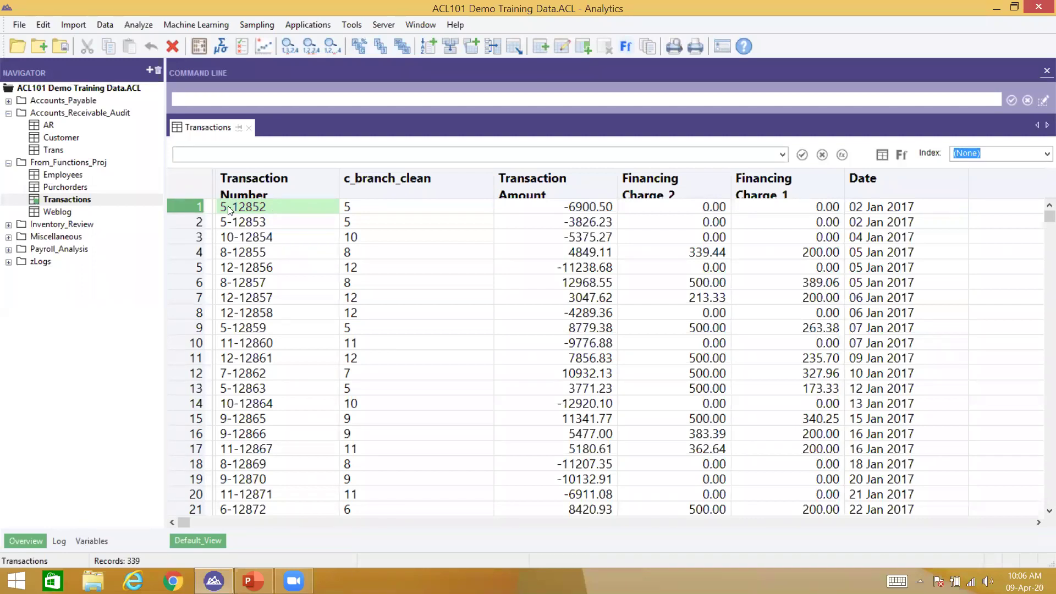
{"action": "scroll", "coordinate": [227, 205], "scroll_direction": "up", "scroll_amount": 1}
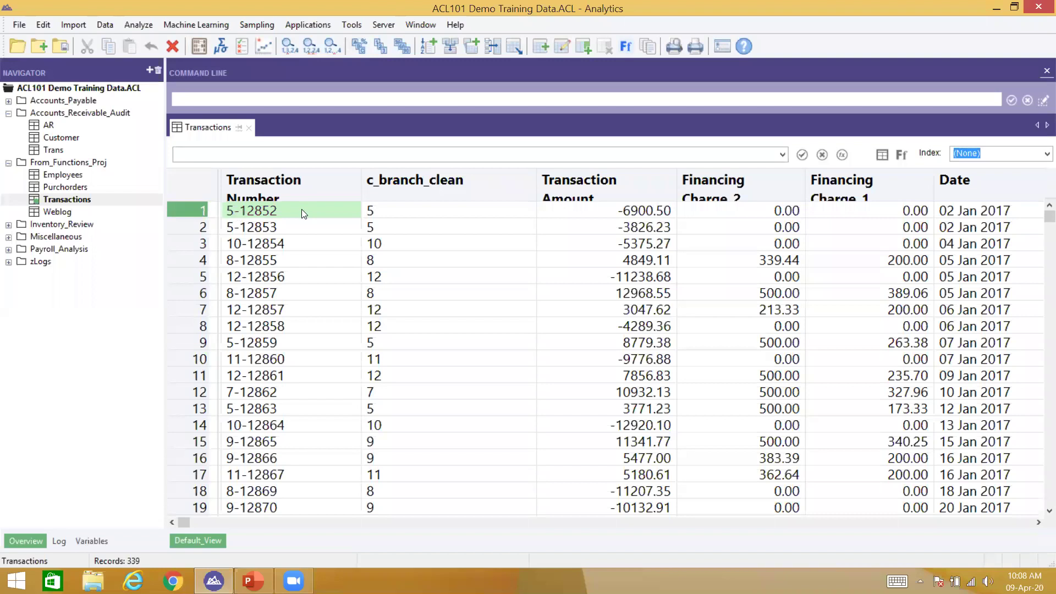
{"action": "left_click", "coordinate": [242, 228]}
{"action": "left_click", "coordinate": [244, 244]}
{"action": "left_click", "coordinate": [250, 261]}
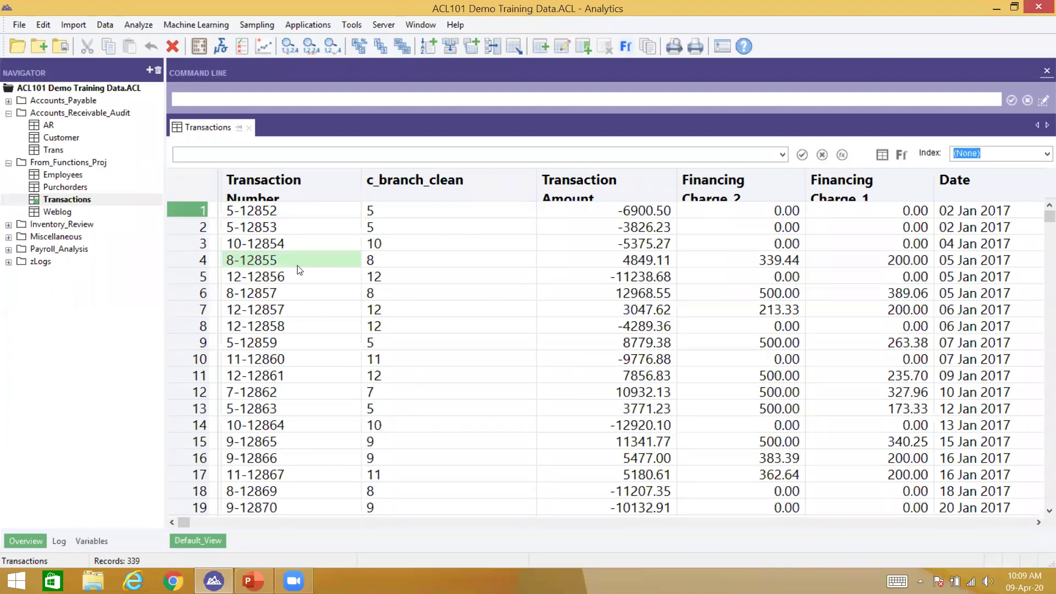
{"action": "left_click", "coordinate": [271, 212]}
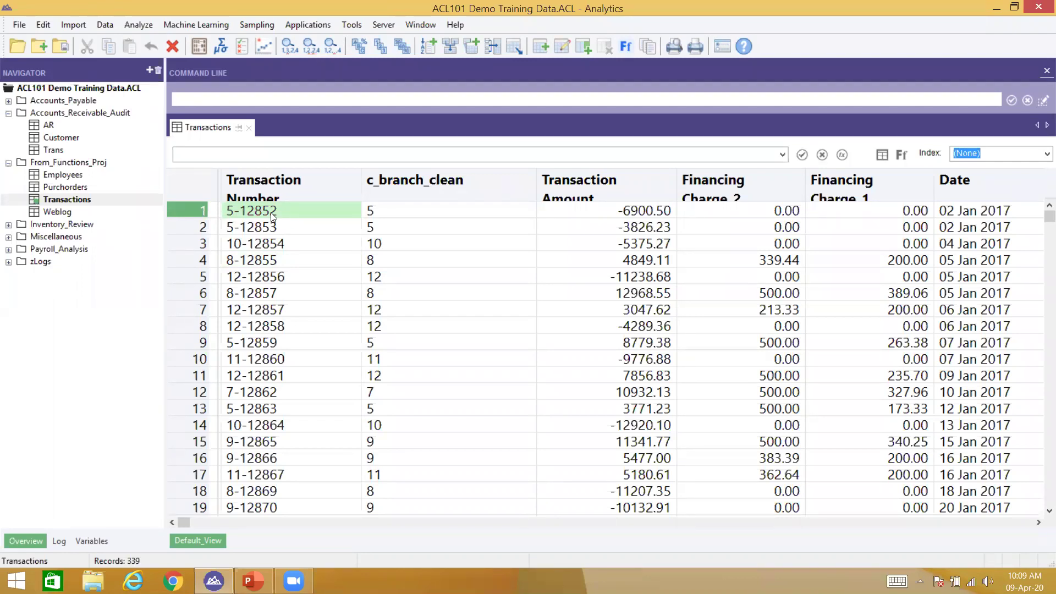
Open the Transactions table layout and start another computed field named c_branch_split.
{"action": "key", "text": "ctrl+i"}
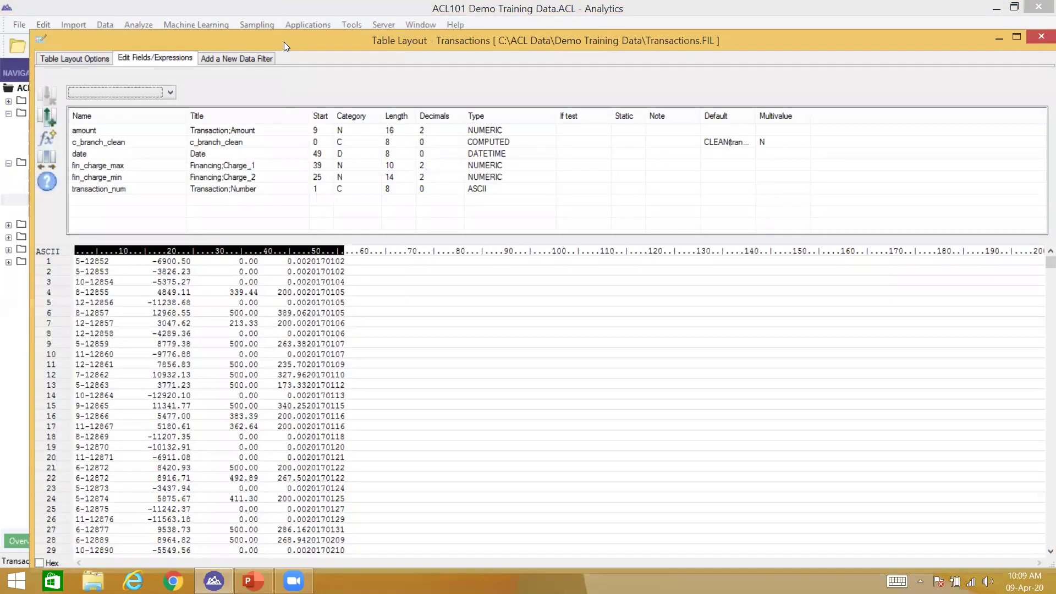
{"action": "double_click", "coordinate": [284, 42]}
{"action": "left_click", "coordinate": [14, 109]}
{"action": "type", "text": "c_branch+"}
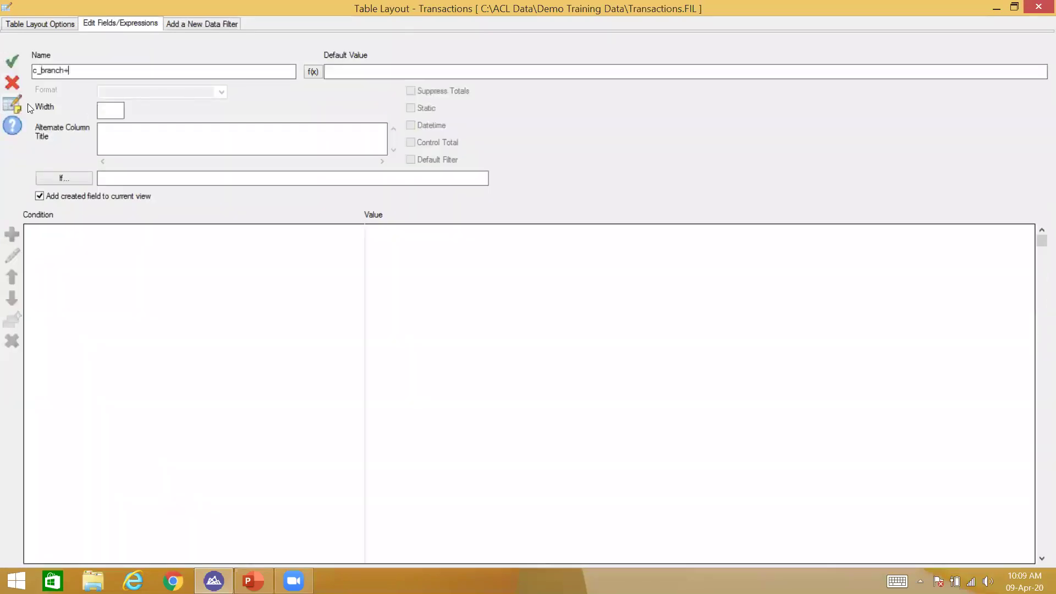
{"action": "key", "text": "BackSpace"}
{"action": "type", "text": "_split"}
Insert the SPLIT function with its placeholder parameters into the expression for the field's default value.
{"action": "left_click", "coordinate": [313, 71]}
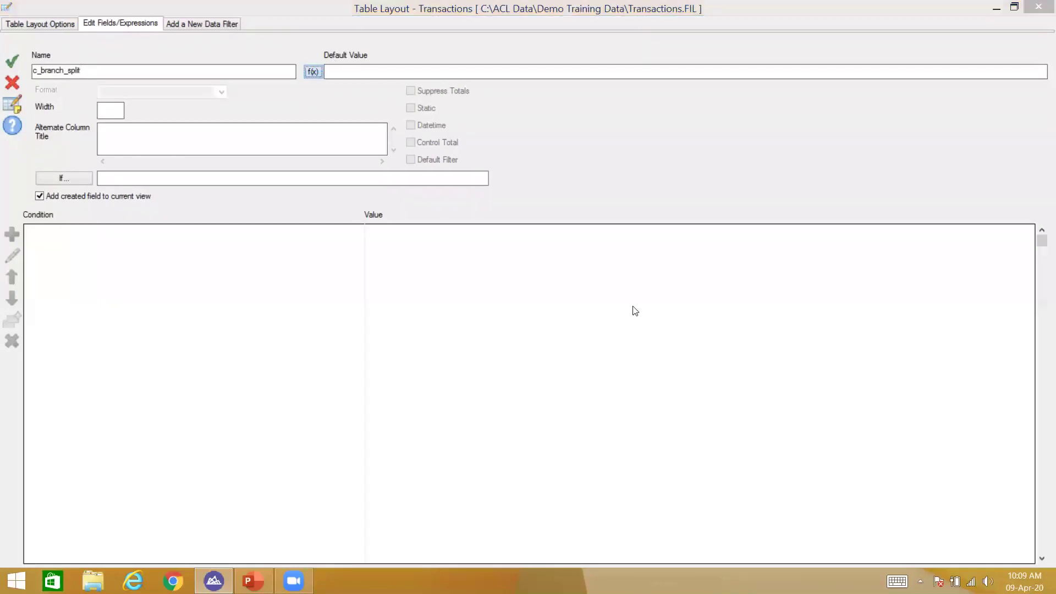
{"action": "key", "text": "s"}
{"action": "key", "text": "Down"}
{"action": "key", "text": "Down"}
{"action": "key", "text": "Down"}
{"action": "key", "text": "Down"}
{"action": "key", "text": "Down"}
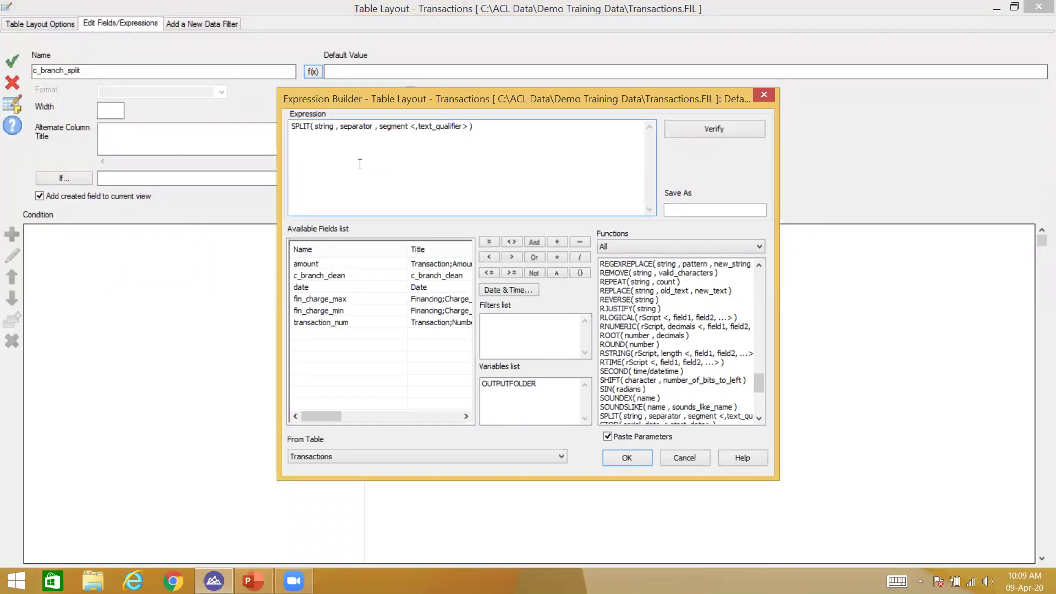
Set the SPLIT string argument to transaction_num and its separator to "-".
{"action": "double_click", "coordinate": [325, 126]}
{"action": "double_click", "coordinate": [319, 322]}
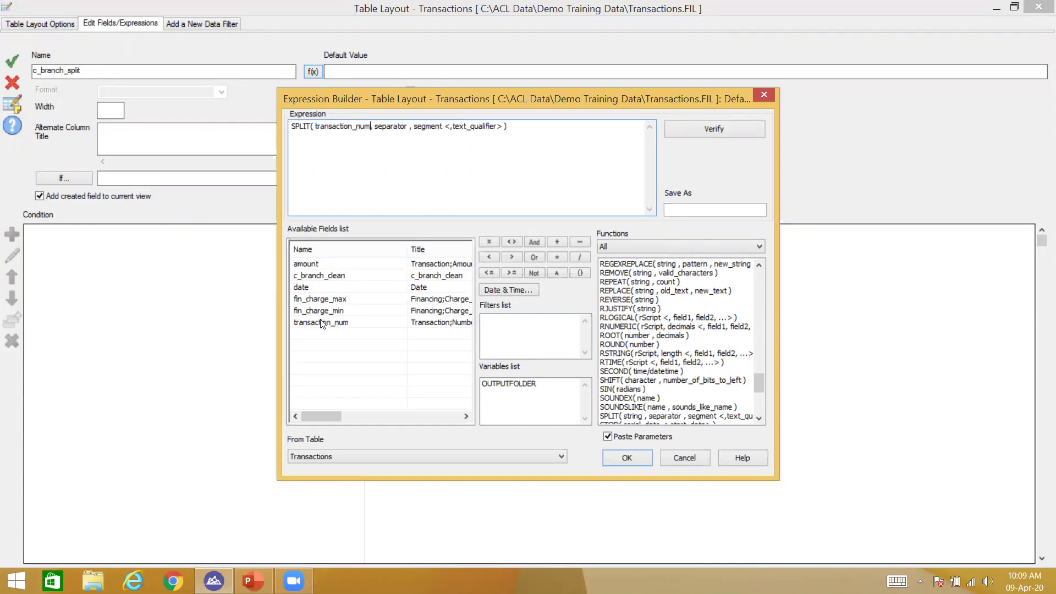
{"action": "double_click", "coordinate": [392, 126]}
{"action": "type", "text": "\"\""}
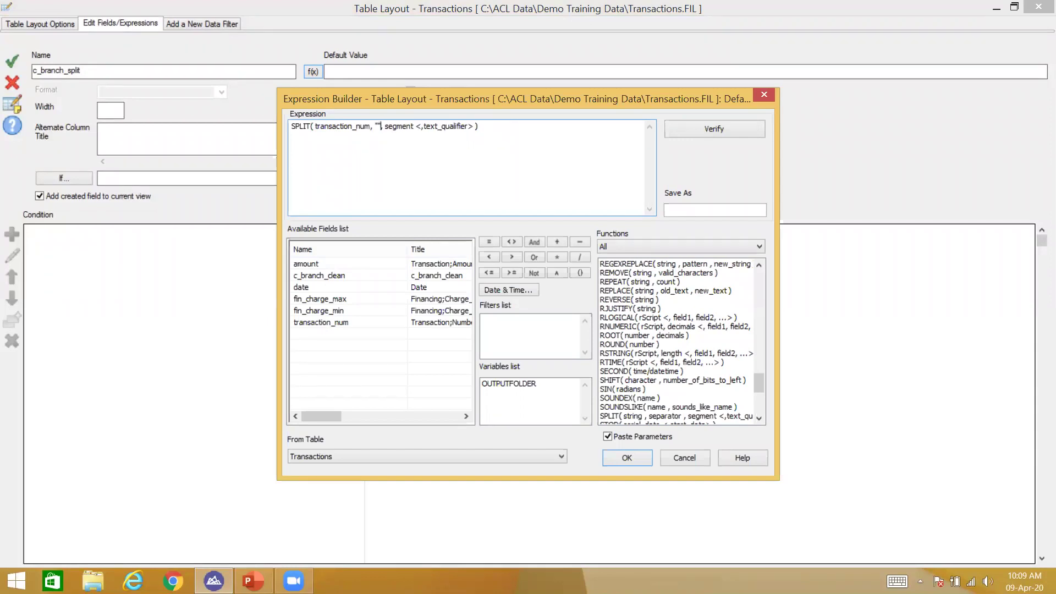
{"action": "left_click", "coordinate": [377, 126]}
{"action": "type", "text": "-"}
Set the SPLIT segment to 1 and remove the optional text qualifier parameter.
{"action": "double_click", "coordinate": [400, 127]}
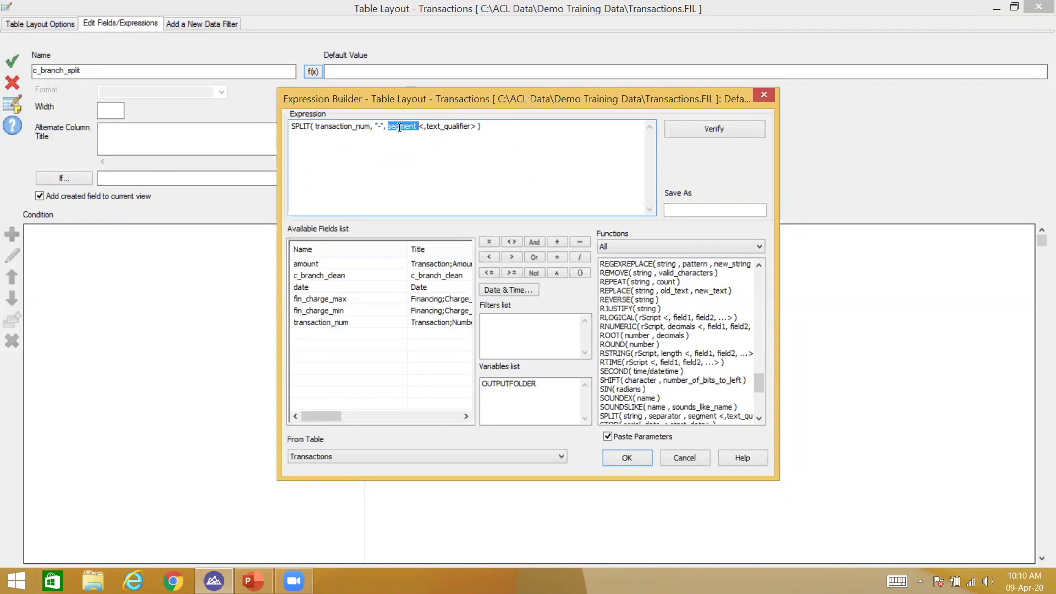
{"action": "type", "text": "1"}
{"action": "key", "text": "Delete"}
{"action": "key", "text": "Delete"}
{"action": "key", "text": "Delete"}
{"action": "key", "text": "Delete"}
{"action": "key", "text": "Delete"}
{"action": "key", "text": "Delete"}
{"action": "key", "text": "Delete"}
{"action": "key", "text": "Delete"}
{"action": "key", "text": "Delete"}
{"action": "key", "text": "Delete"}
{"action": "key", "text": "Delete"}
{"action": "key", "text": "Delete"}
{"action": "key", "text": "Delete"}
{"action": "key", "text": "Delete"}
{"action": "key", "text": "Delete"}
{"action": "key", "text": "Delete"}
Review the function name, field, separator and segment number in the SPLIT expression.
{"action": "double_click", "coordinate": [300, 126]}
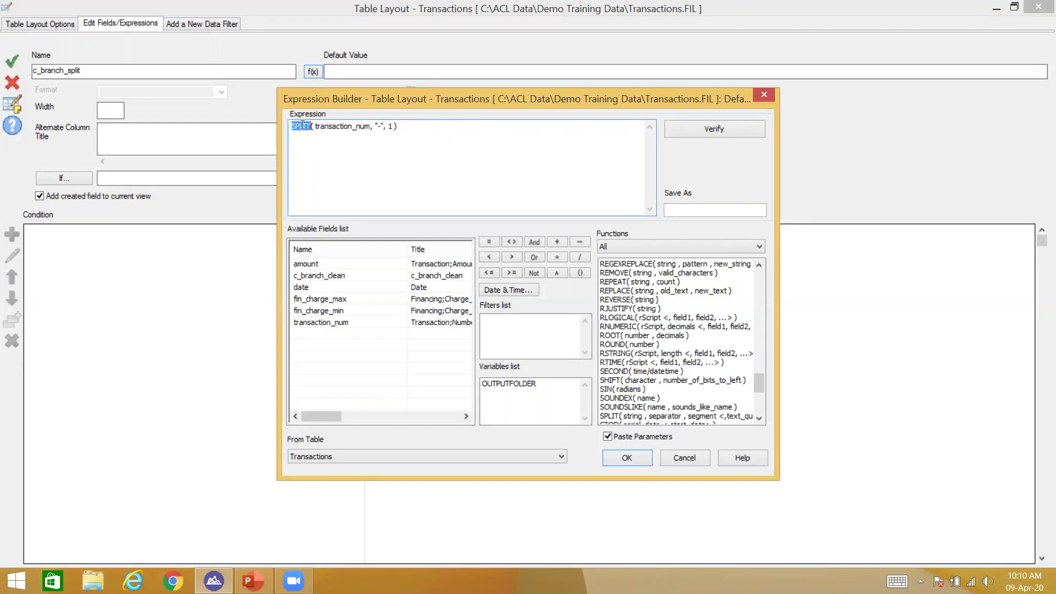
{"action": "double_click", "coordinate": [365, 128]}
{"action": "double_click", "coordinate": [380, 127]}
{"action": "left_click", "coordinate": [390, 127]}
{"action": "double_click", "coordinate": [389, 126]}
{"action": "left_click", "coordinate": [424, 139]}
Accept the SPLIT expression and save the c_branch_split field without adding it to the current view.
{"action": "left_click", "coordinate": [627, 457]}
{"action": "left_click", "coordinate": [90, 197]}
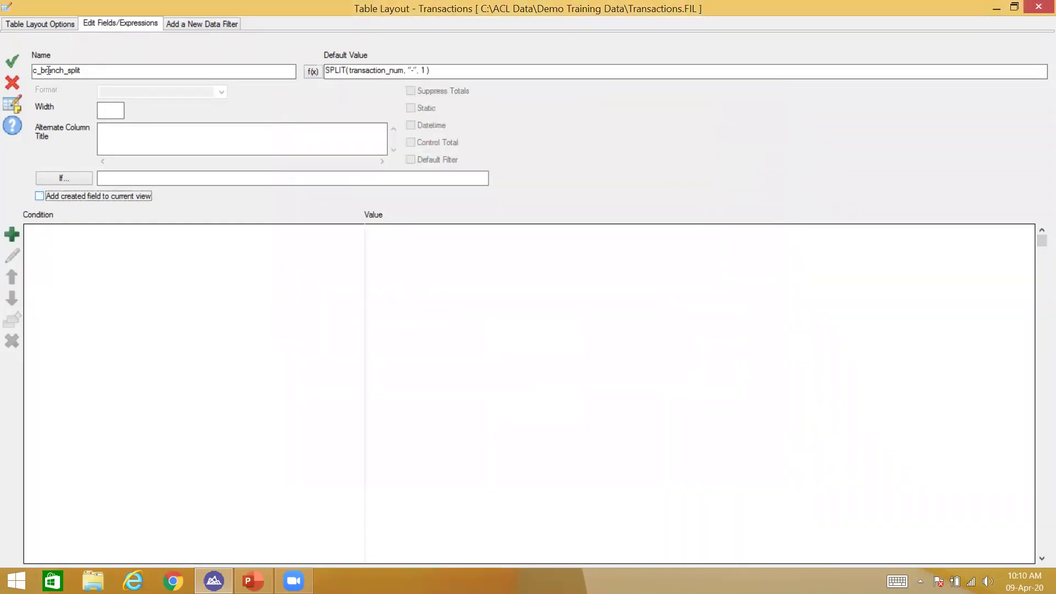
{"action": "left_click", "coordinate": [16, 56]}
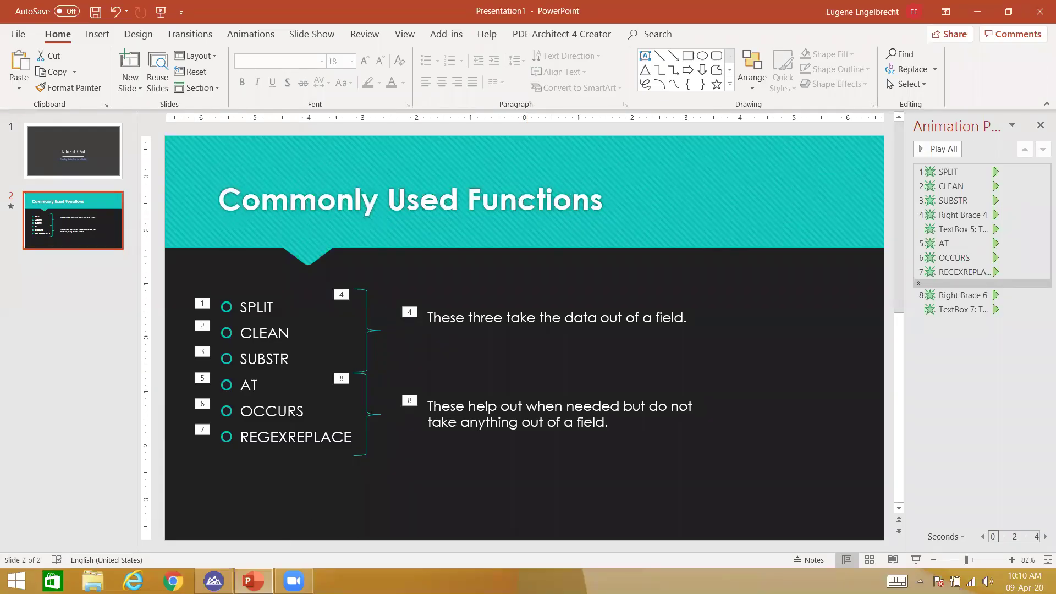
{"action": "left_click", "coordinate": [1039, 11]}
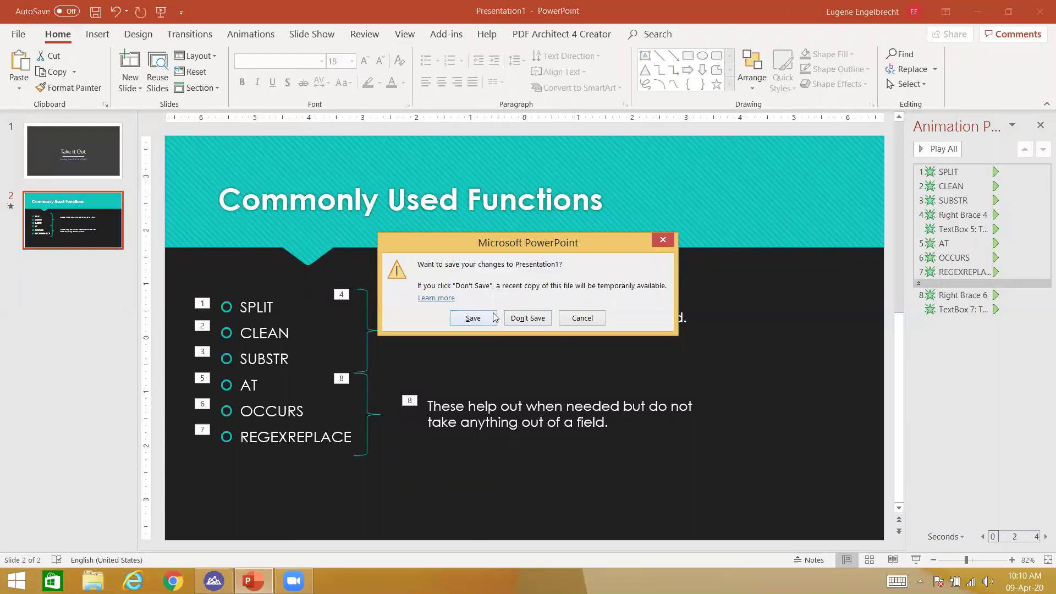
{"action": "key", "text": "Escape"}
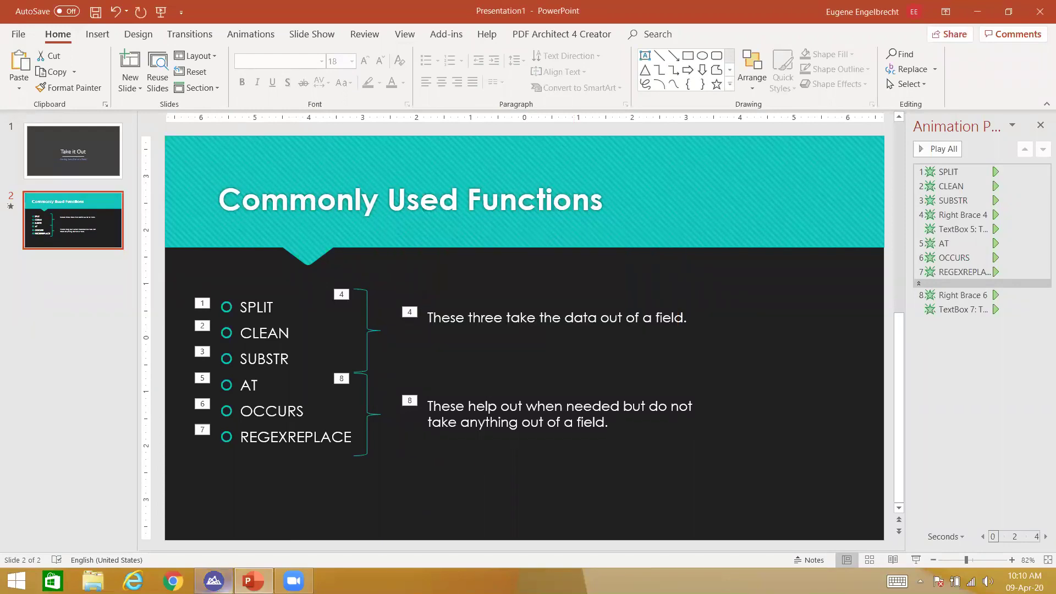
{"action": "key", "text": "alt+Tab"}
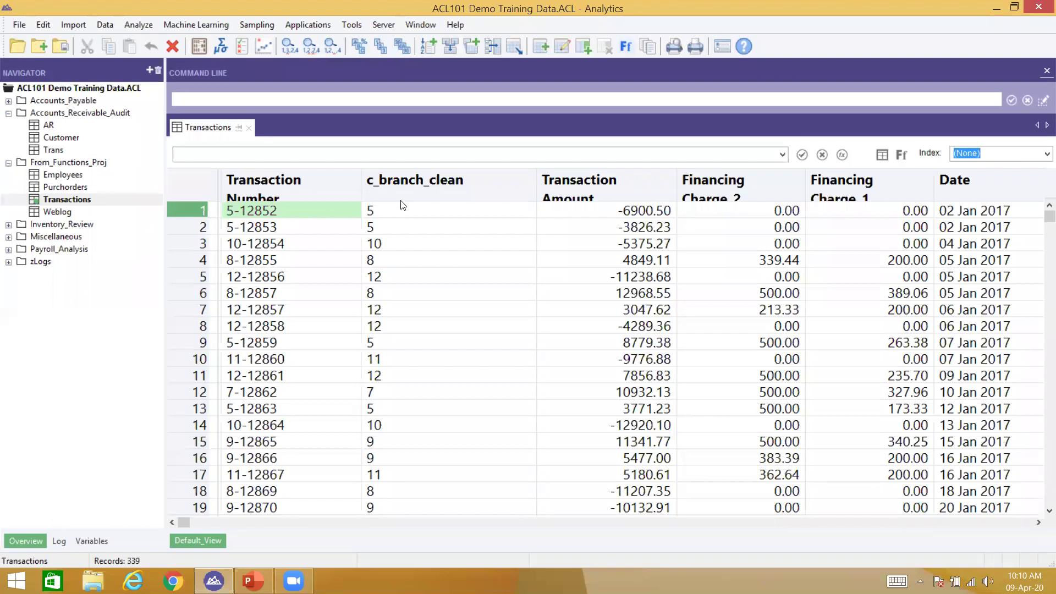
Add the c_branch_split field as a column before Transaction Amount in the Transactions view.
{"action": "right_click", "coordinate": [608, 186]}
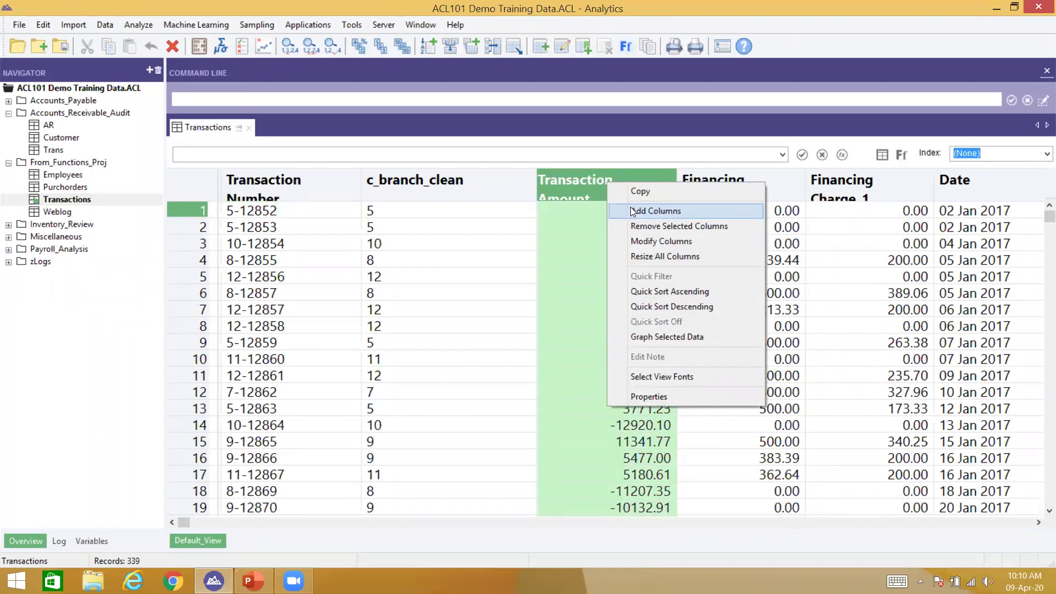
{"action": "left_click", "coordinate": [654, 212]}
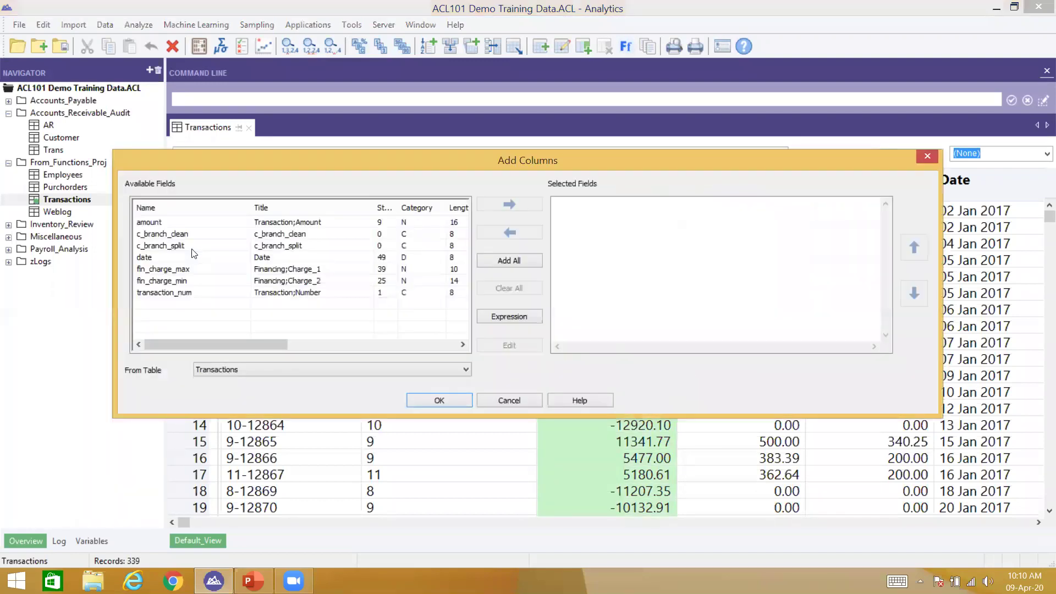
{"action": "double_click", "coordinate": [165, 245]}
{"action": "left_click", "coordinate": [455, 402]}
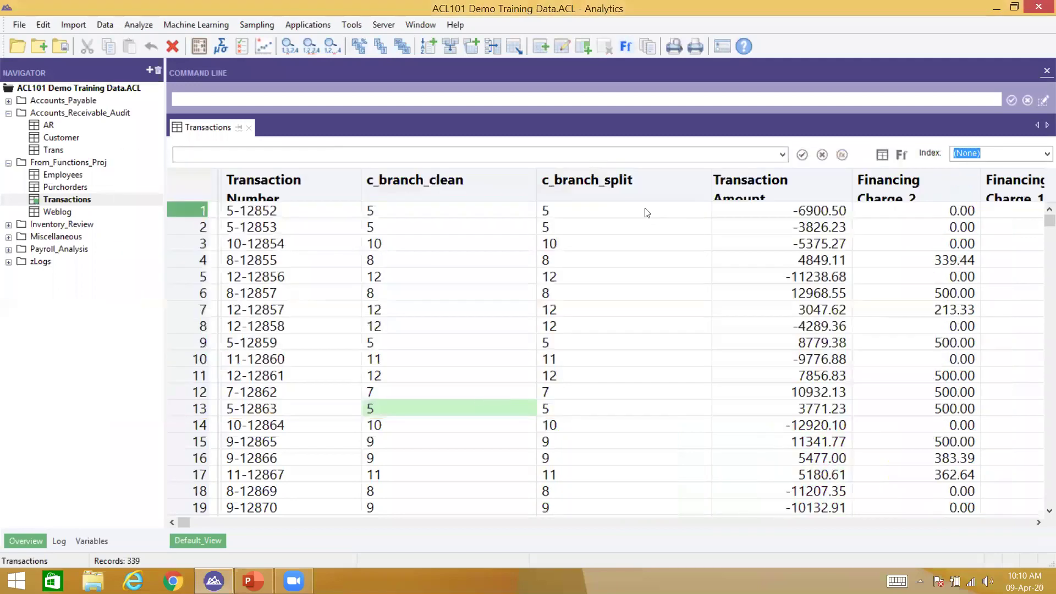
Compare the c_branch_split and c_branch_clean values with the Transaction Number prefixes in the first rows.
{"action": "left_click", "coordinate": [633, 212]}
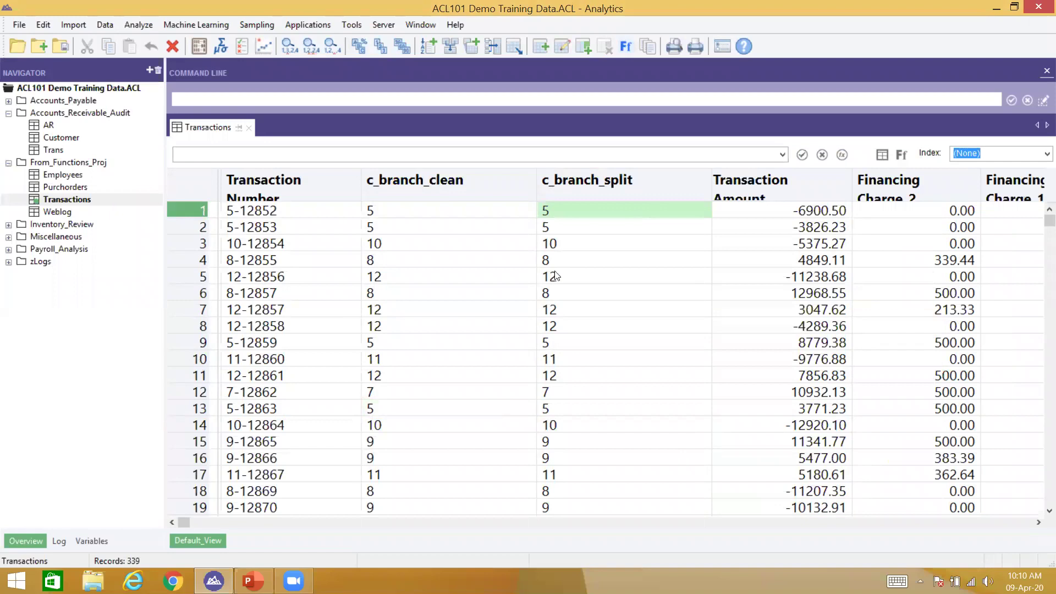
{"action": "left_click", "coordinate": [431, 219]}
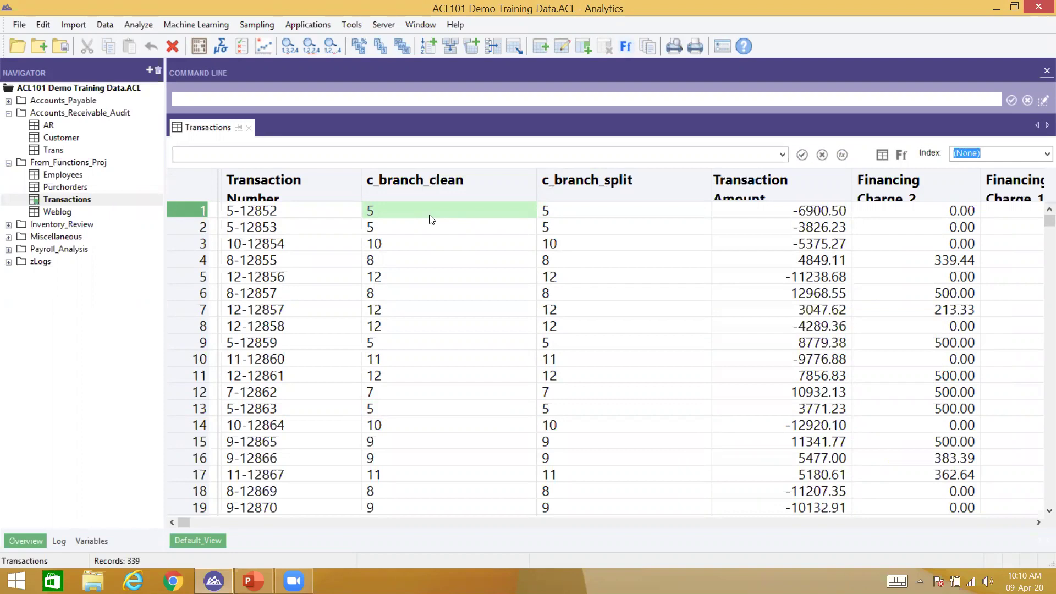
{"action": "left_click", "coordinate": [276, 210]}
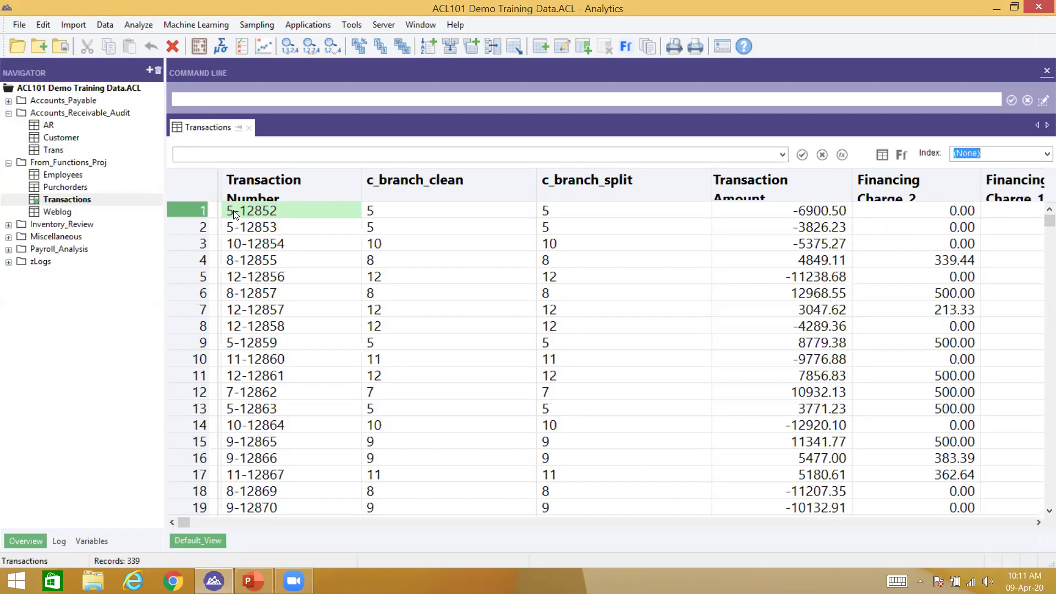
{"action": "left_click", "coordinate": [548, 210]}
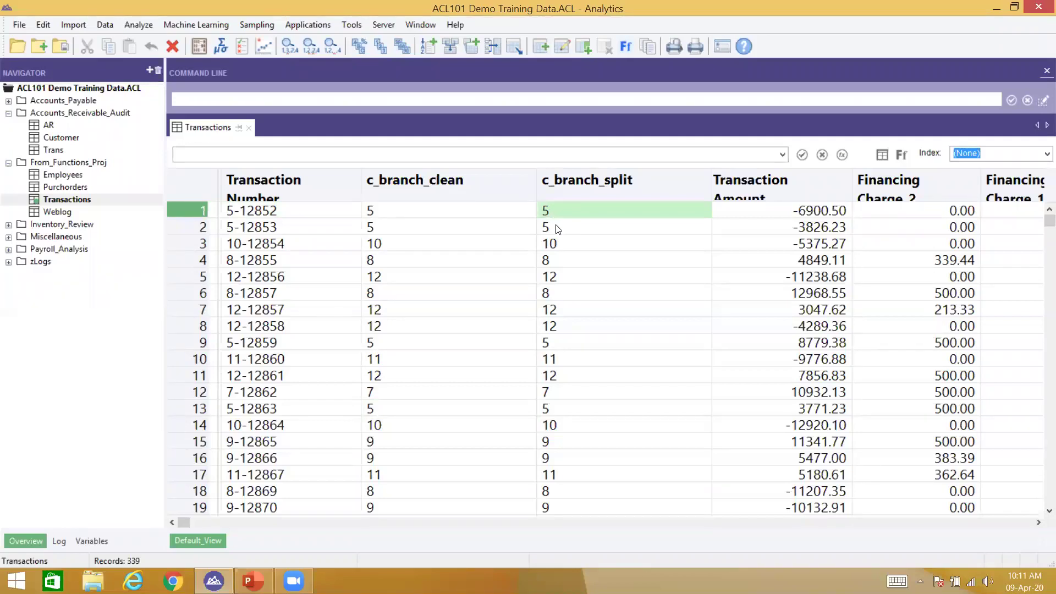
{"action": "left_click", "coordinate": [556, 227]}
{"action": "left_click", "coordinate": [557, 244]}
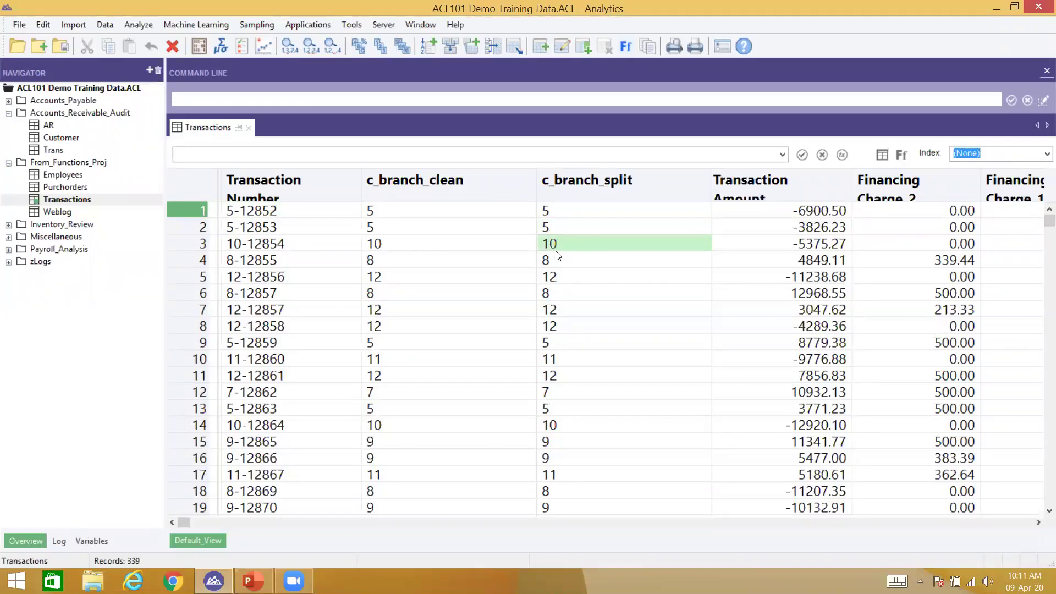
{"action": "left_click", "coordinate": [557, 257]}
{"action": "left_click", "coordinate": [555, 276]}
{"action": "left_click", "coordinate": [550, 293]}
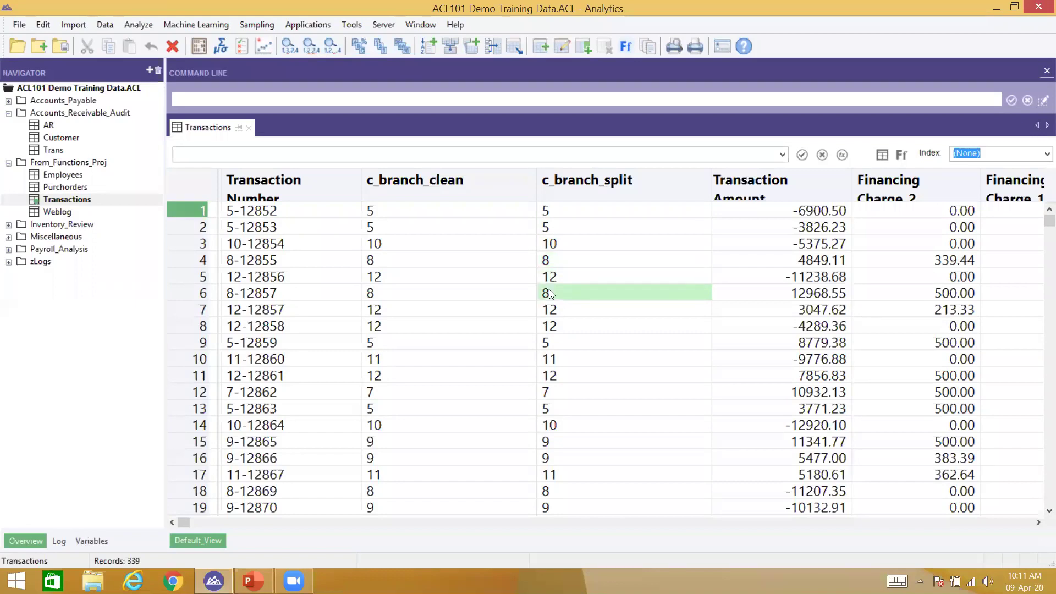
{"action": "left_click", "coordinate": [281, 225]}
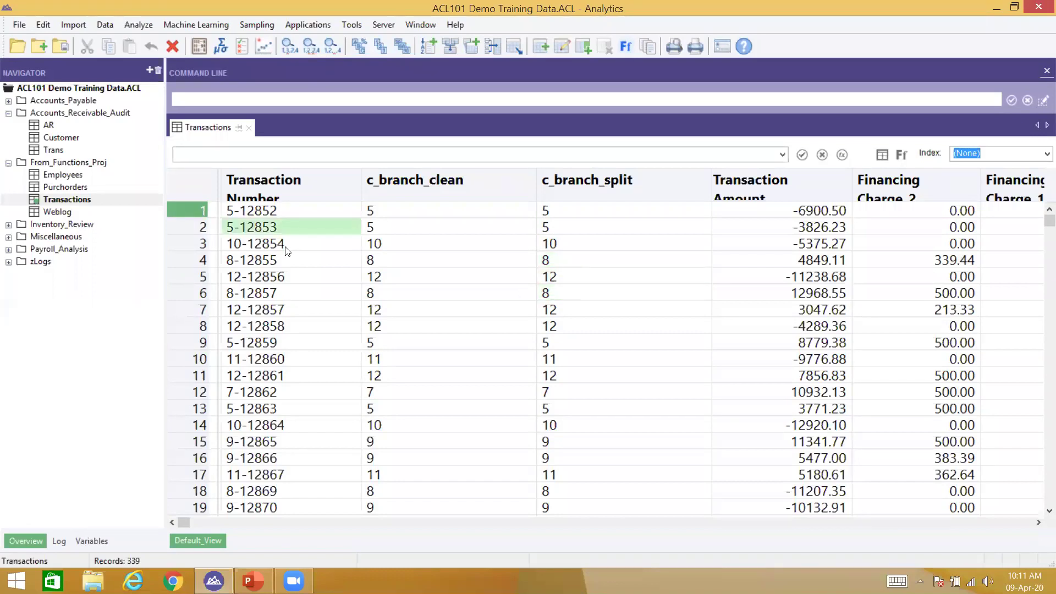
{"action": "left_click", "coordinate": [288, 249]}
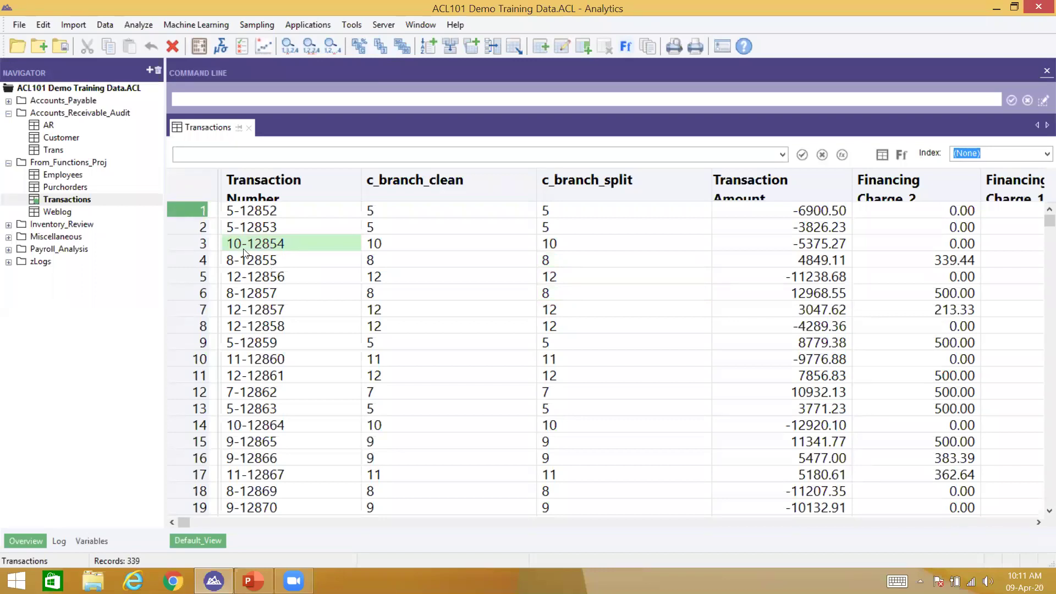
{"action": "left_click", "coordinate": [265, 219]}
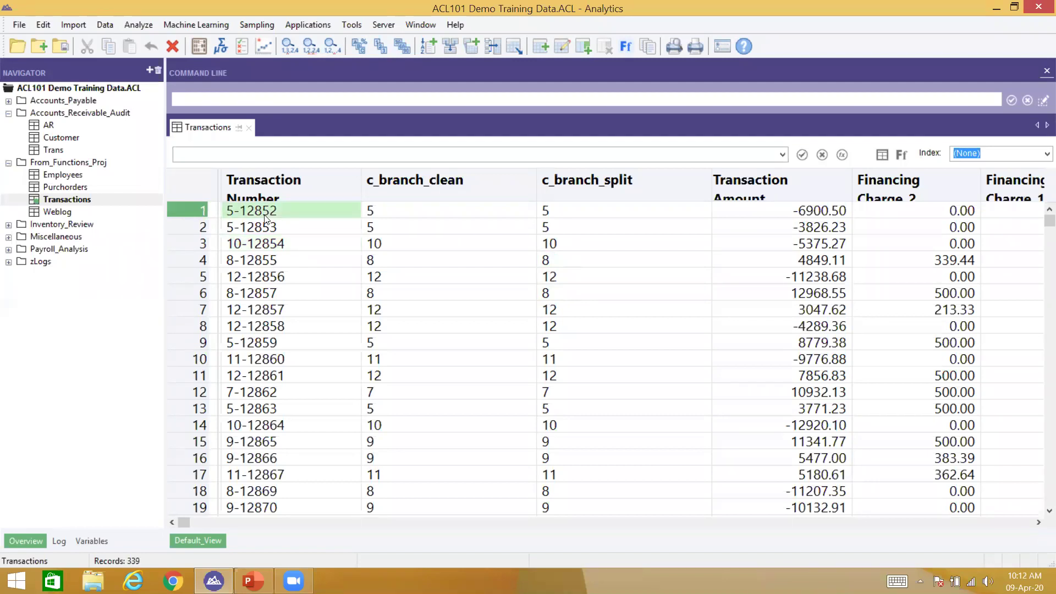
Open the Employees table from the From_Functions_Proj folder and mute the system sound.
{"action": "double_click", "coordinate": [62, 175]}
{"action": "left_click", "coordinate": [487, 343]}
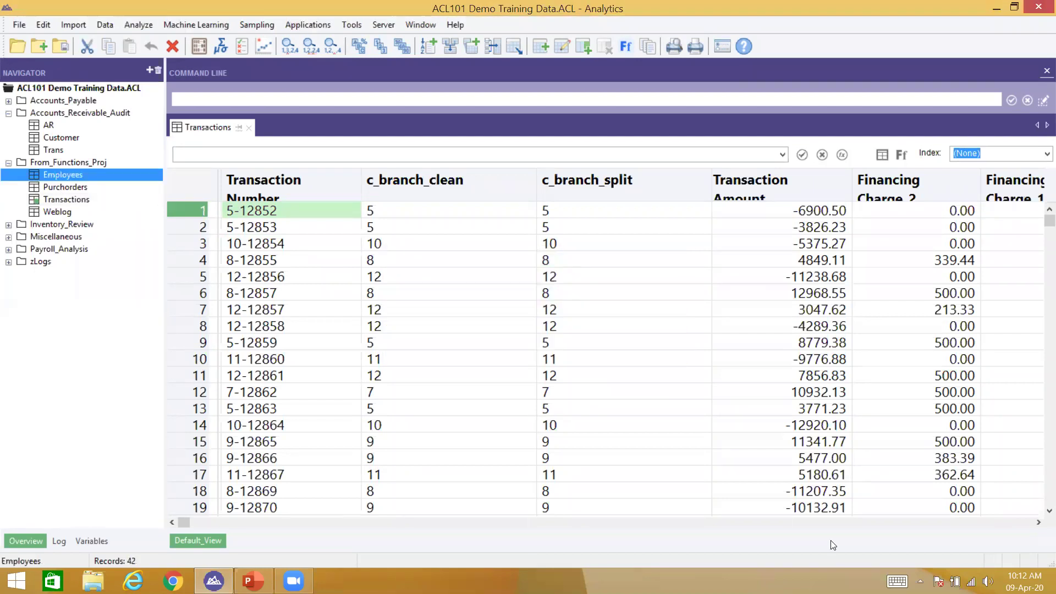
{"action": "left_click", "coordinate": [987, 582]}
{"action": "left_click", "coordinate": [988, 502]}
{"action": "left_click", "coordinate": [638, 293]}
Start a new computed field named c_fname_clean in the table layout of Employees.
{"action": "left_click", "coordinate": [398, 214]}
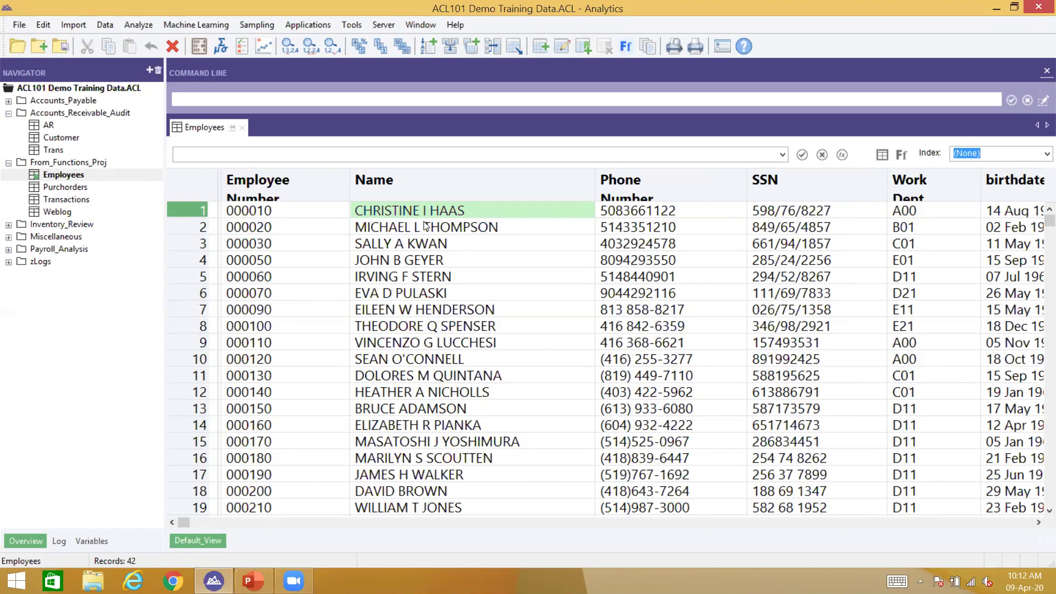
{"action": "left_click", "coordinate": [423, 224]}
{"action": "left_click", "coordinate": [419, 209]}
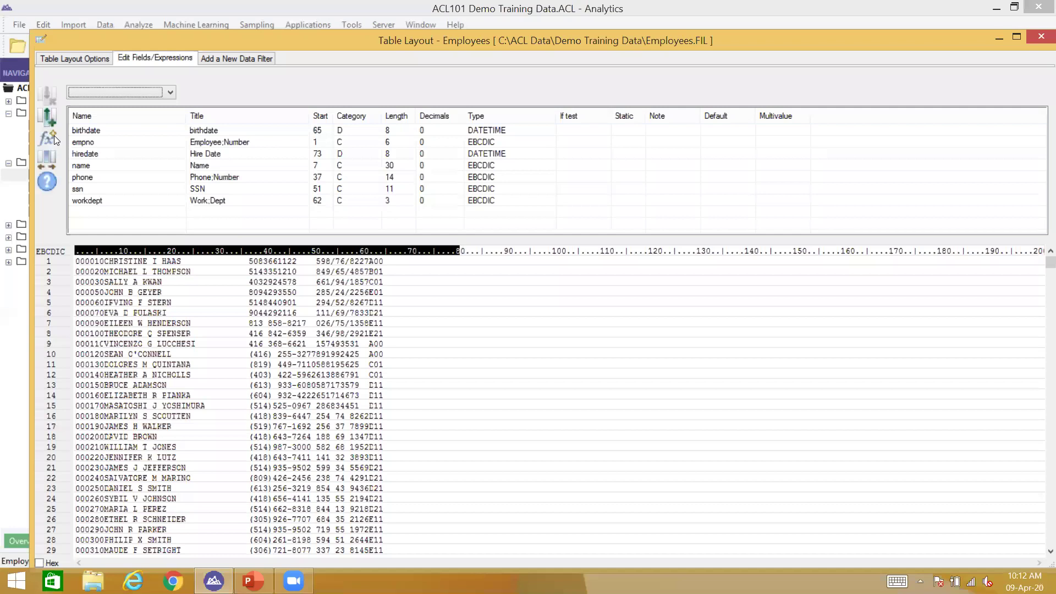
{"action": "left_click", "coordinate": [54, 135]}
{"action": "type", "text": "c_fname_clean"}
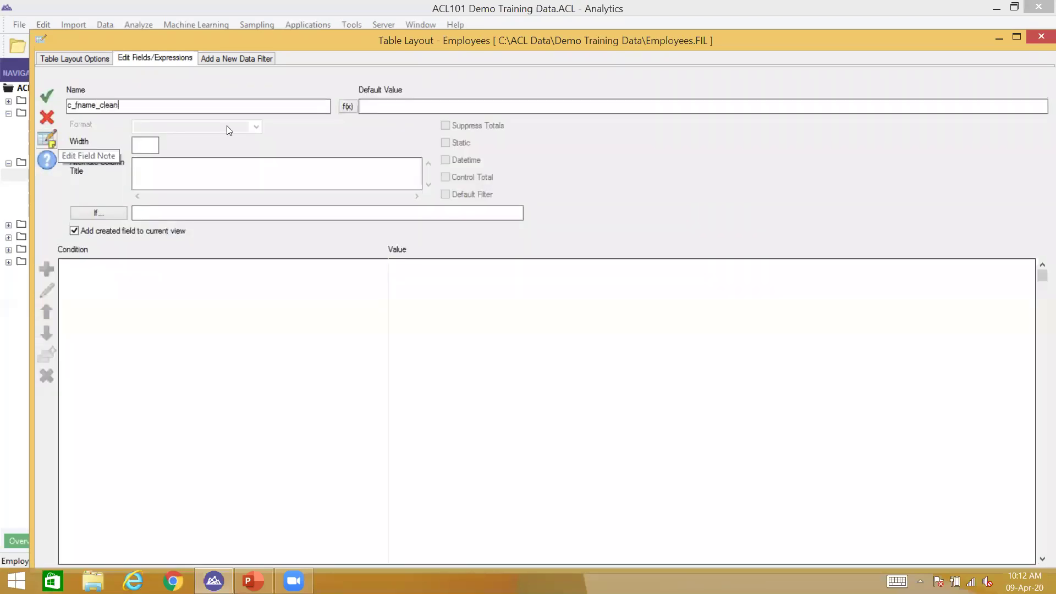
Set the default value of c_fname_clean to the expression CLEAN(name, " ").
{"action": "left_click", "coordinate": [348, 107]}
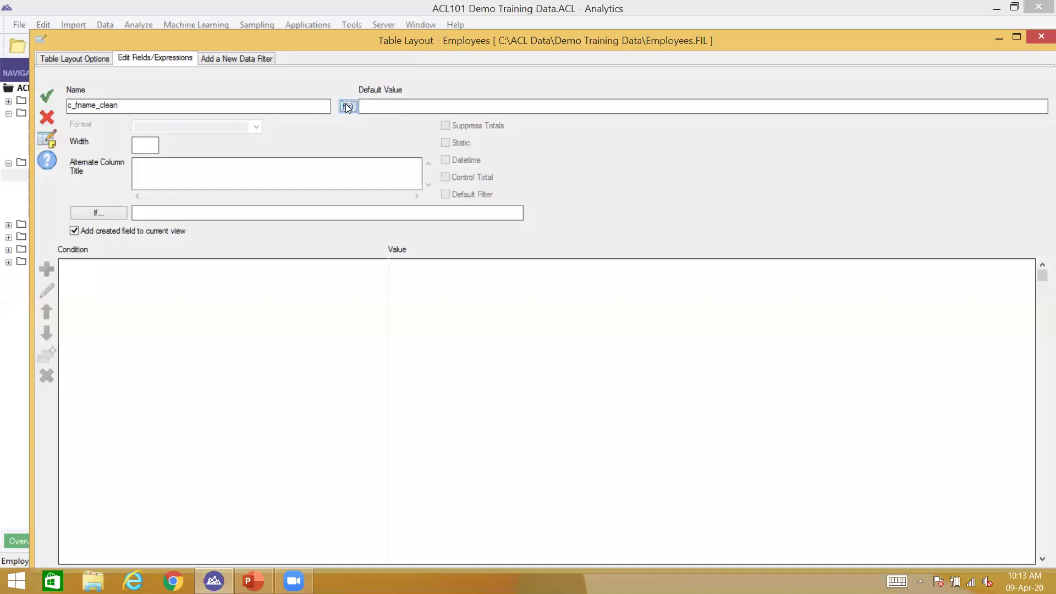
{"action": "type", "text": "CLEAN("}
{"action": "double_click", "coordinate": [320, 300]}
{"action": "type", "text": ", \" \""}
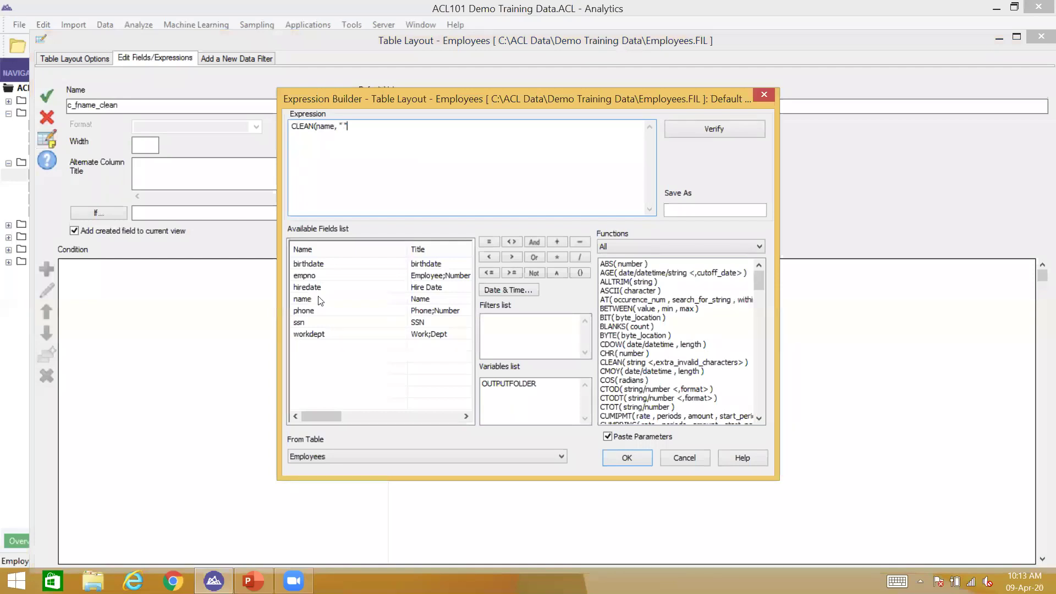
{"action": "type", "text": ")"}
{"action": "key", "text": "Return"}
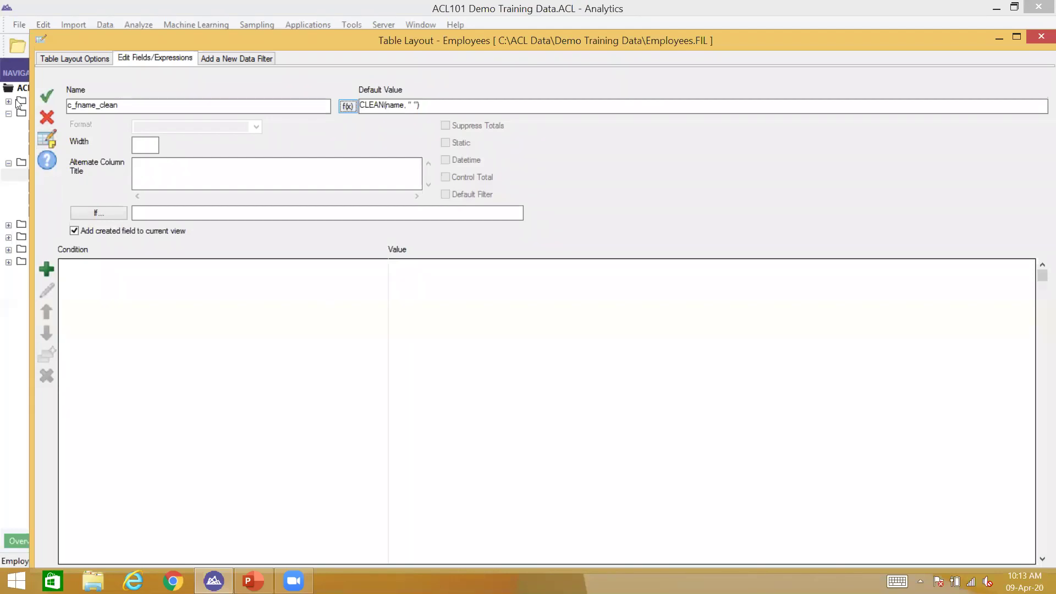
Save the c_fname_clean field without adding it to the current view, and return to the Employees table view.
{"action": "left_click", "coordinate": [83, 232]}
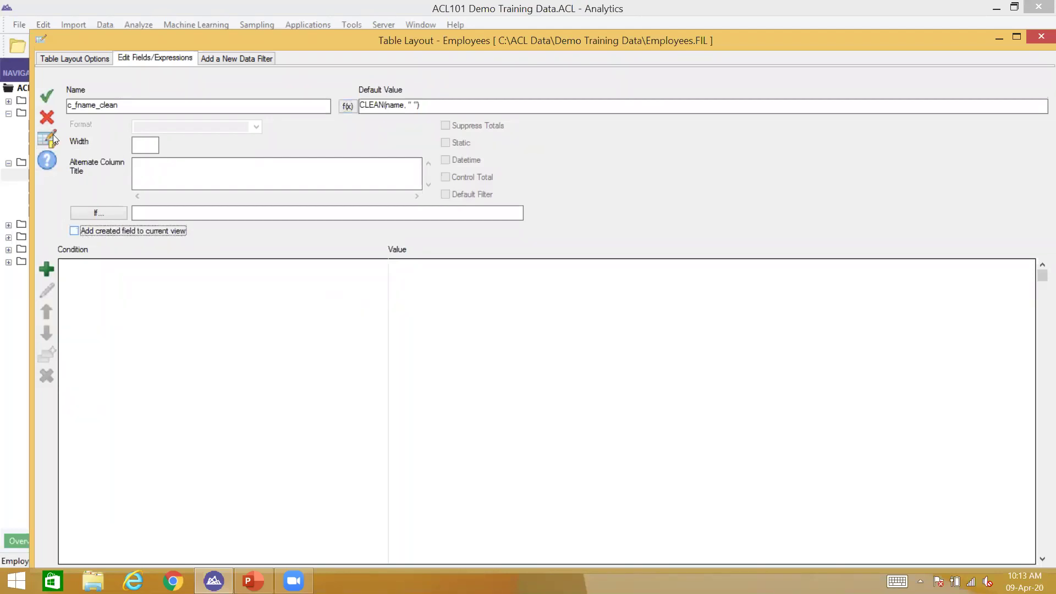
{"action": "left_click", "coordinate": [47, 98]}
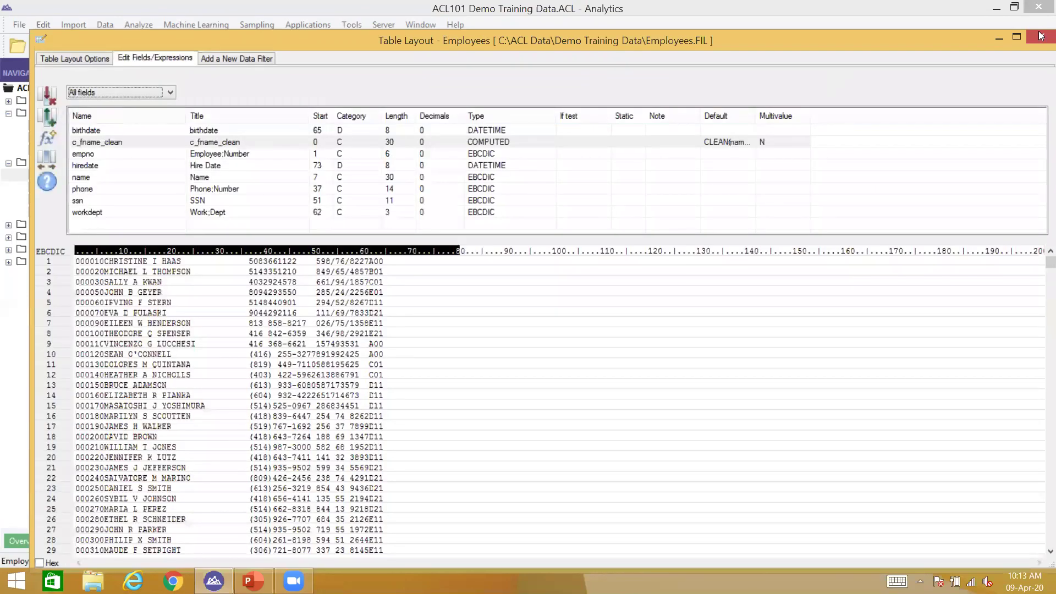
{"action": "left_click", "coordinate": [252, 581]}
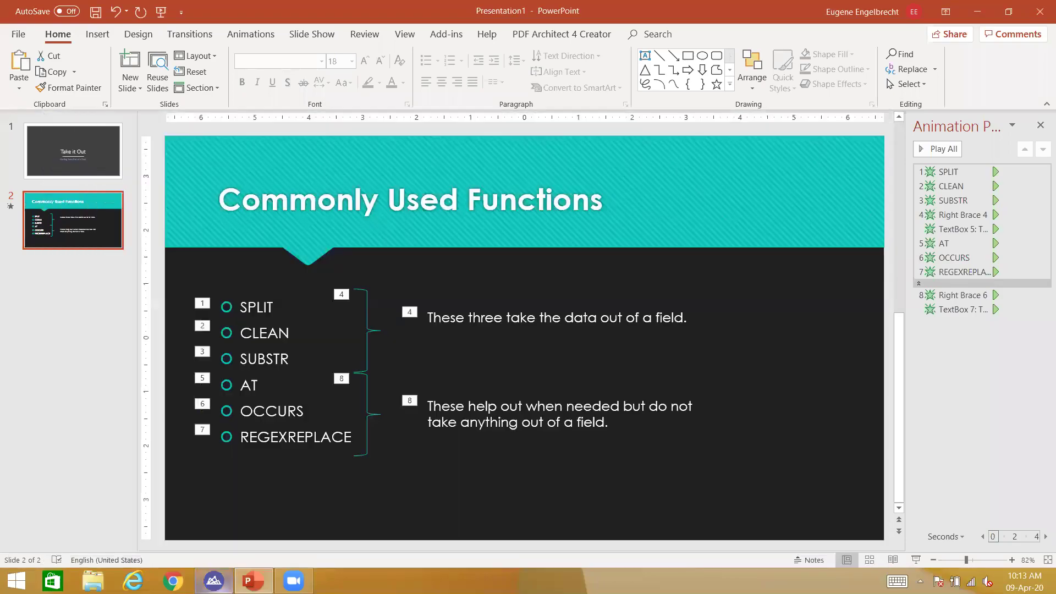
{"action": "left_click", "coordinate": [214, 581]}
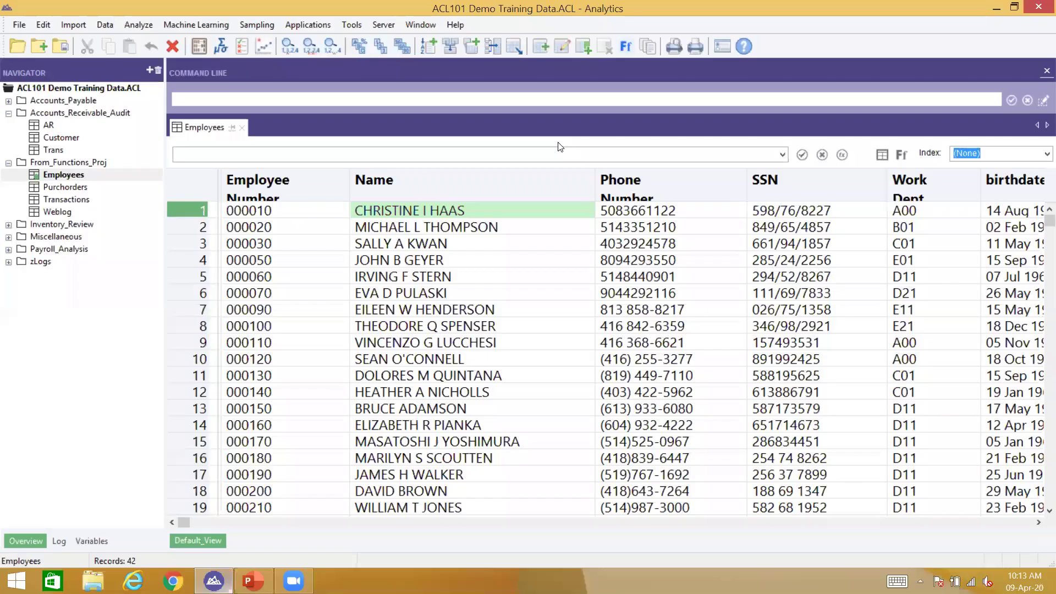
Add the c_fname_clean field as a column before Phone Number in the Employees view.
{"action": "right_click", "coordinate": [659, 185]}
{"action": "left_click", "coordinate": [670, 205]}
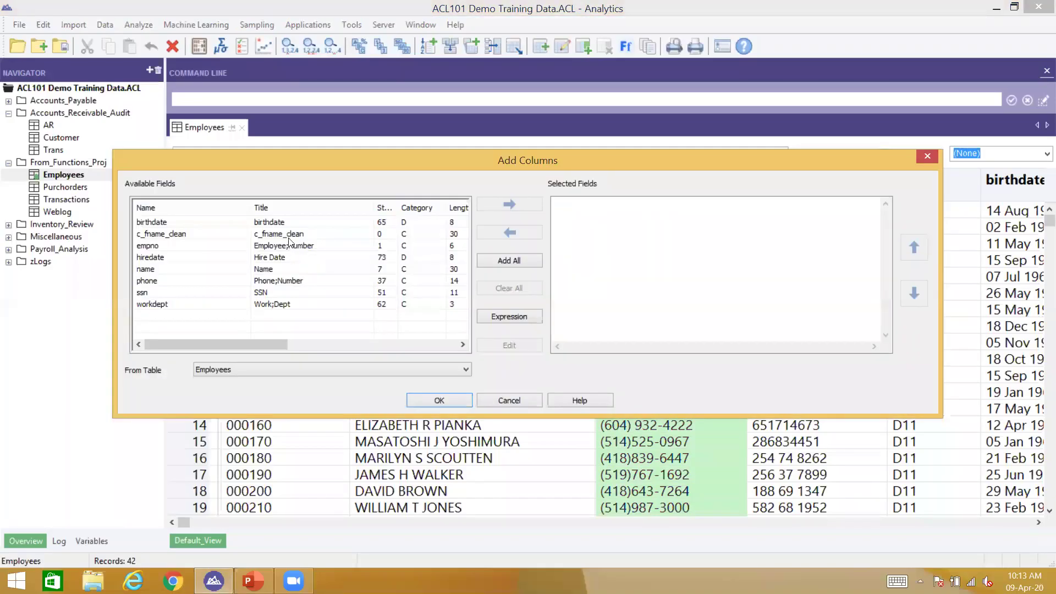
{"action": "double_click", "coordinate": [292, 234]}
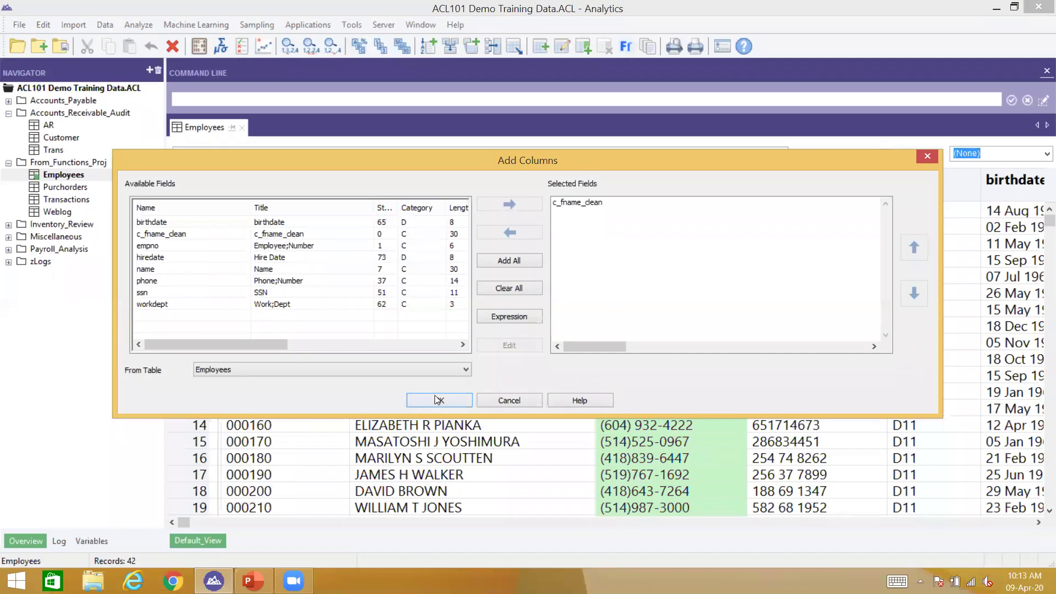
{"action": "left_click", "coordinate": [438, 399]}
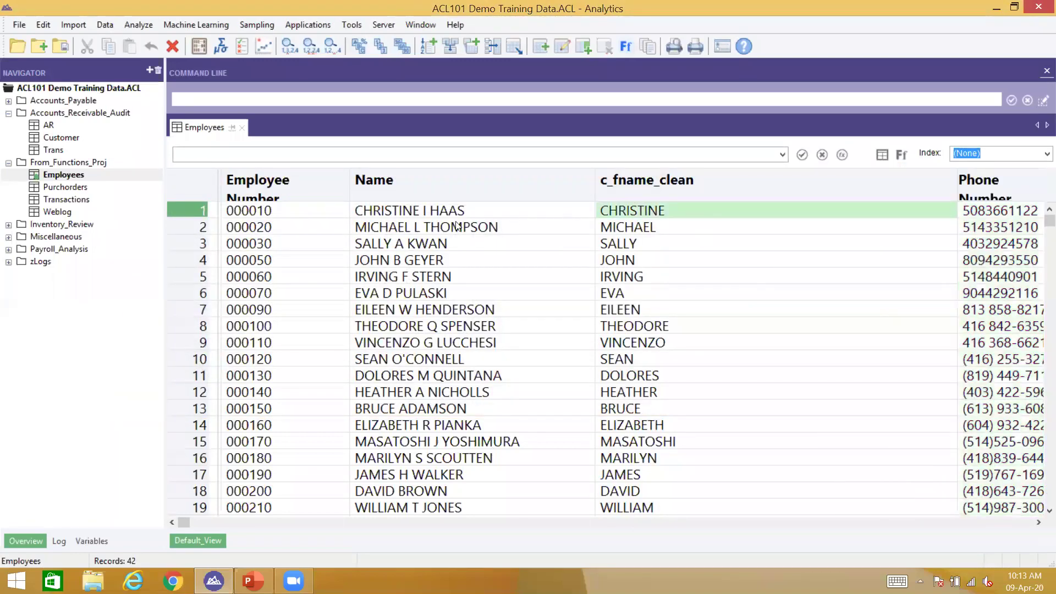
Compare the full names in the Name column with the first names in the c_fname_clean column.
{"action": "left_click", "coordinate": [419, 228]}
{"action": "left_click", "coordinate": [415, 257]}
{"action": "left_click", "coordinate": [415, 245]}
{"action": "left_click", "coordinate": [454, 233]}
{"action": "left_click", "coordinate": [450, 250]}
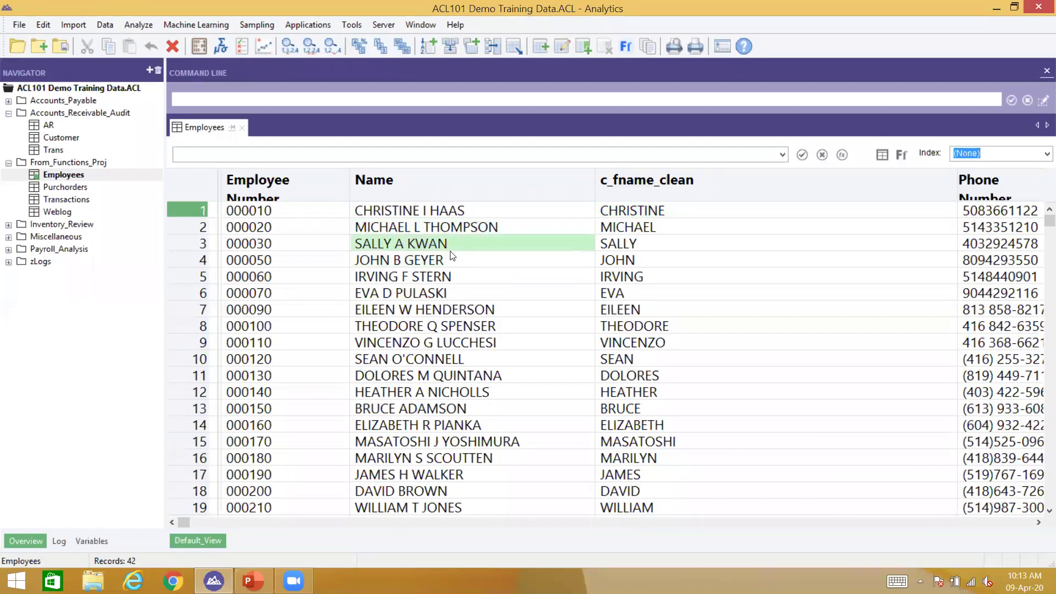
{"action": "left_click", "coordinate": [450, 290]}
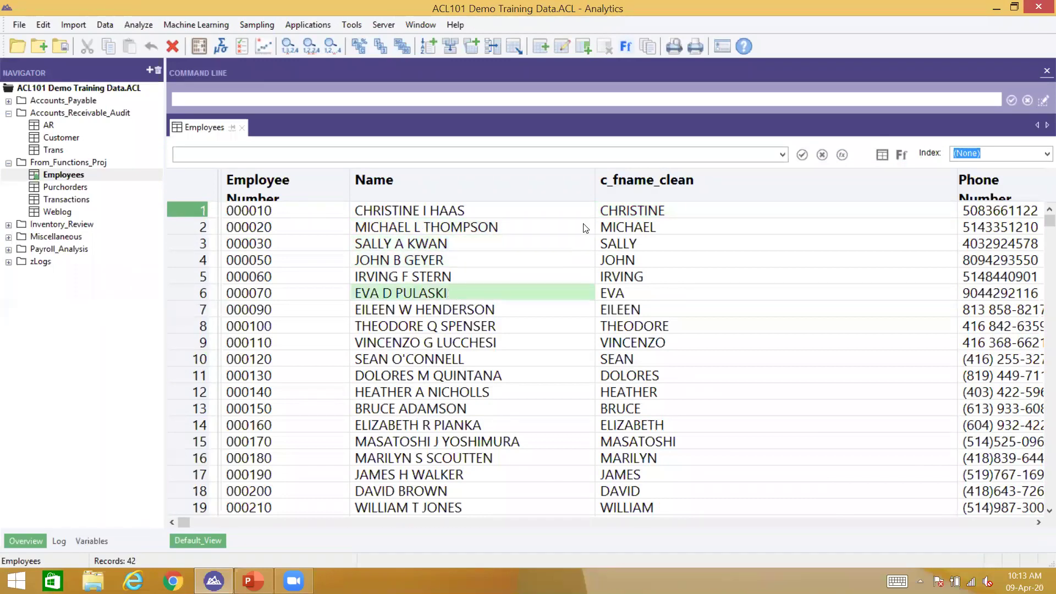
{"action": "left_click", "coordinate": [632, 226]}
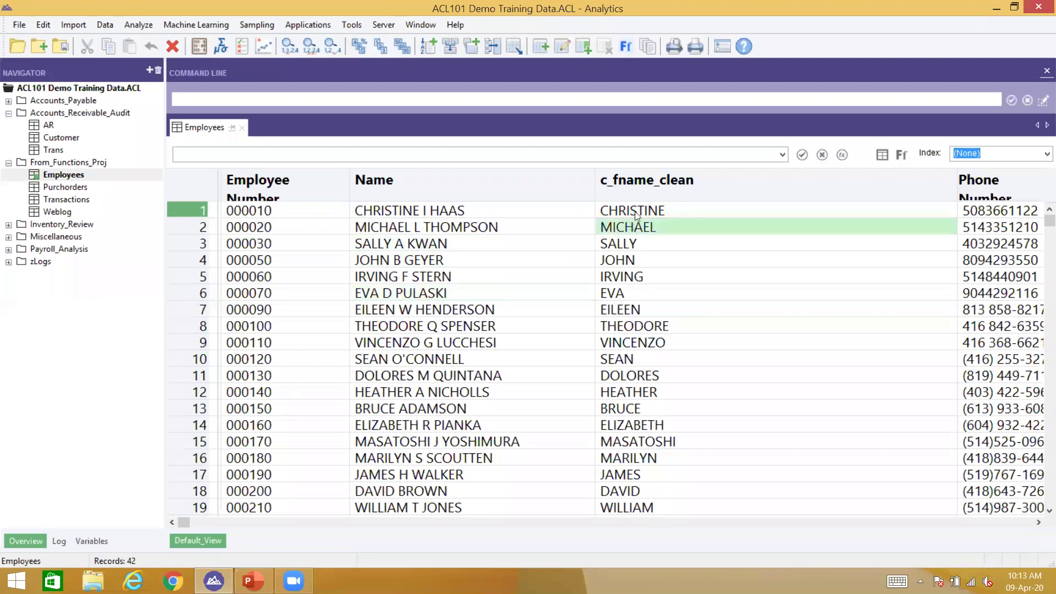
{"action": "left_click", "coordinate": [635, 208]}
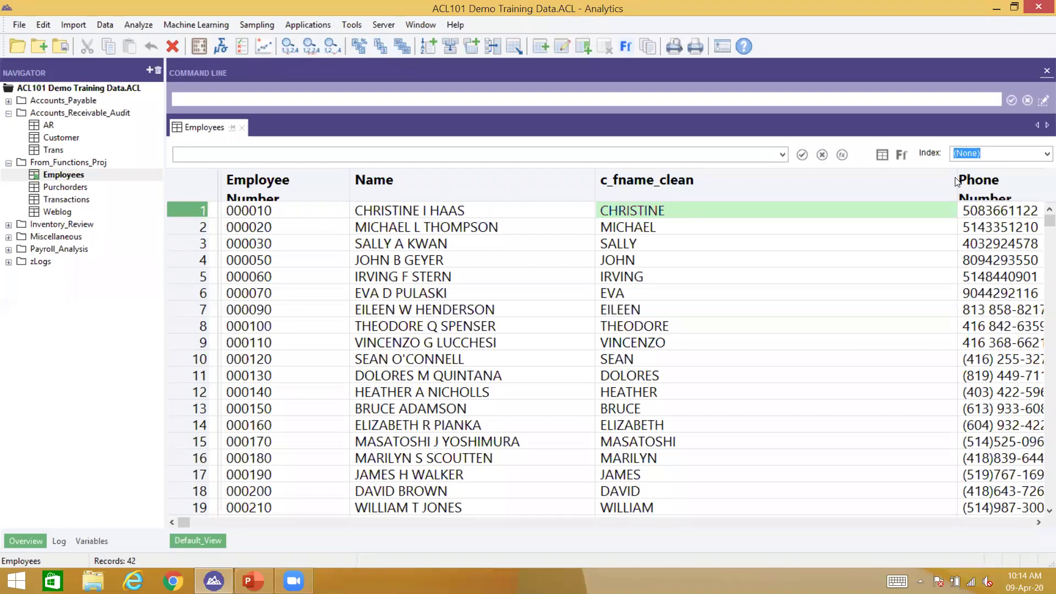
Narrow the c_fname_clean column in the Employees view, and set its width to 30 in the column properties.
{"action": "left_click_drag", "start_coordinate": [959, 180], "coordinate": [816, 190]}
{"action": "left_click", "coordinate": [760, 191]}
{"action": "right_click", "coordinate": [760, 191]}
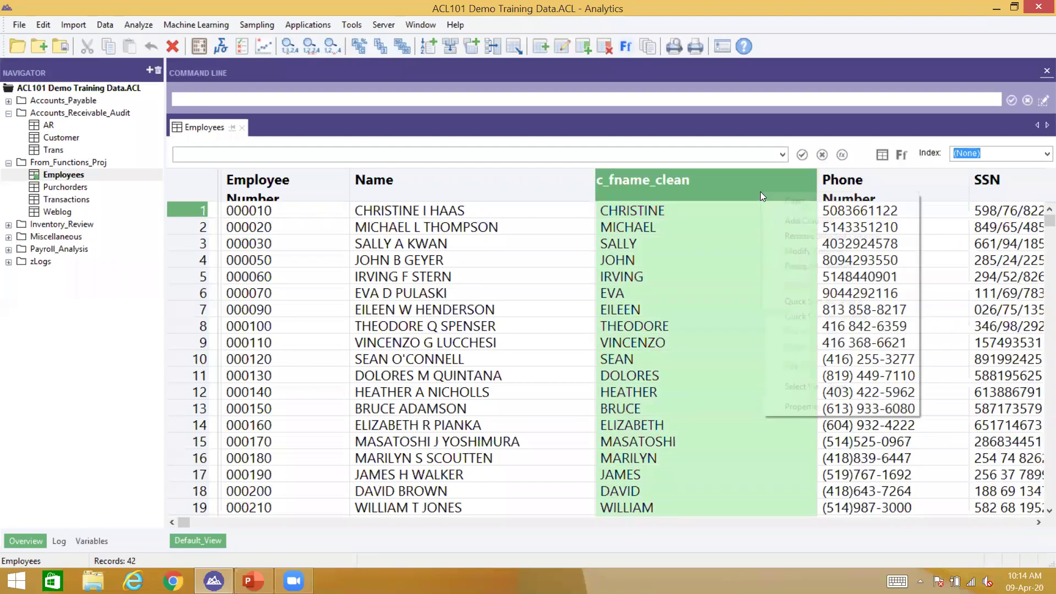
{"action": "left_click", "coordinate": [792, 405]}
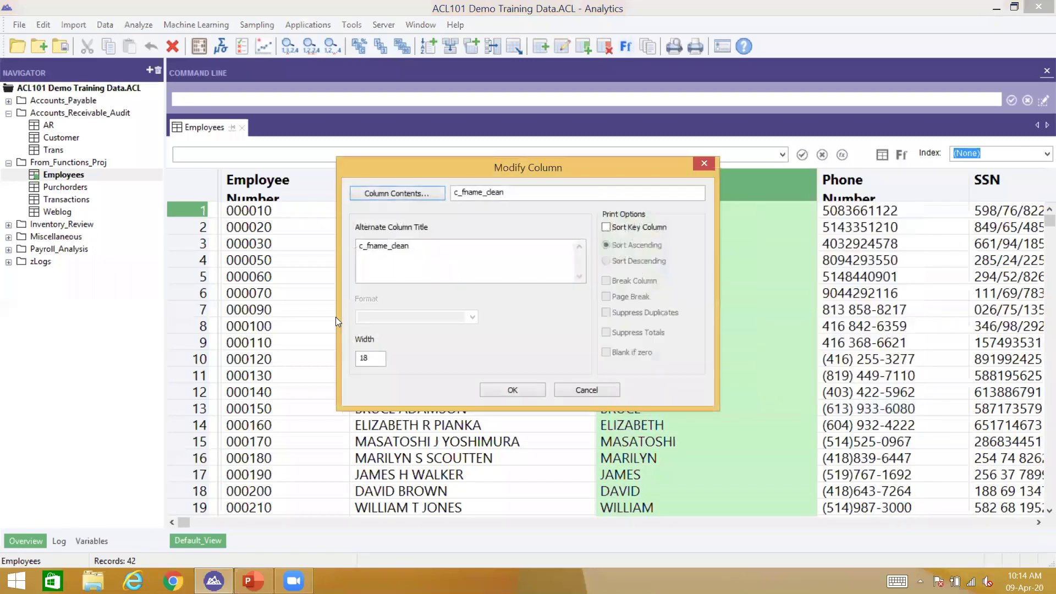
{"action": "double_click", "coordinate": [374, 358]}
{"action": "type", "text": "30"}
{"action": "key", "text": "Return"}
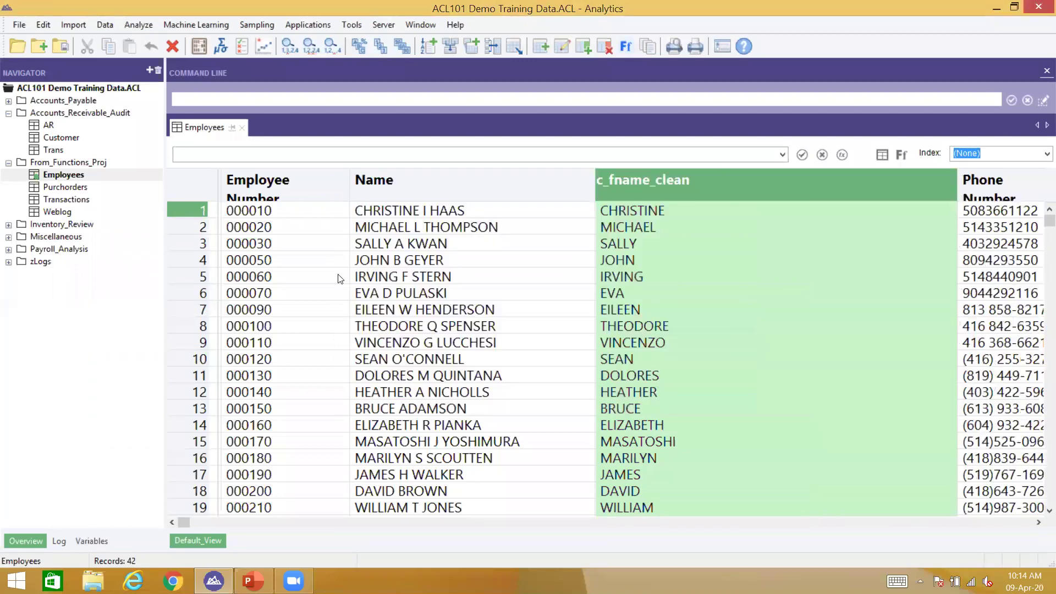
Resize all columns of the Employees view, and widen the Name and c_fname_clean columns so their values fit.
{"action": "left_click", "coordinate": [688, 207]}
{"action": "right_click", "coordinate": [822, 227]}
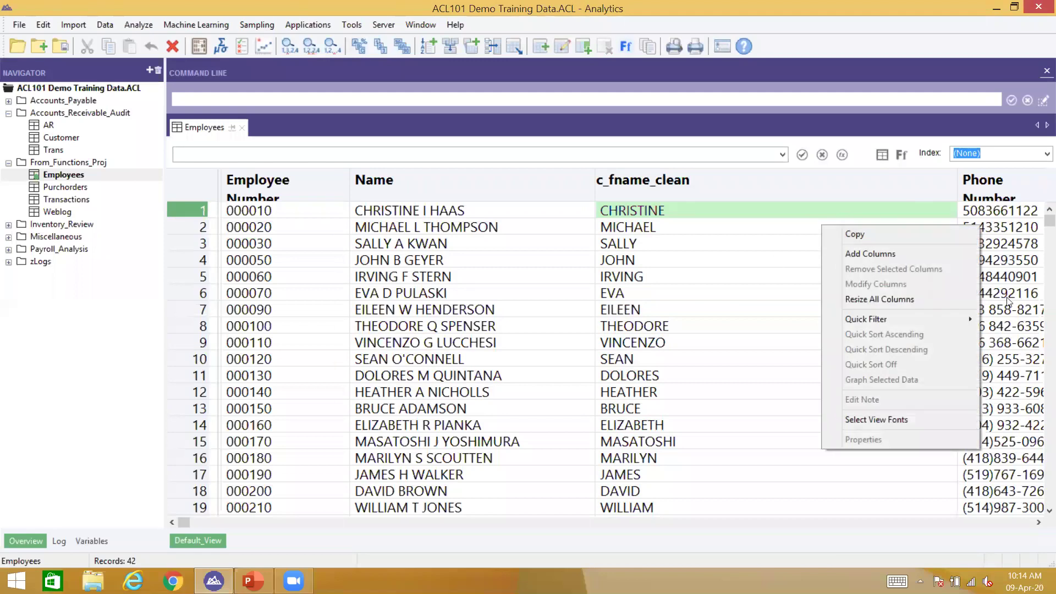
{"action": "left_click", "coordinate": [914, 298]}
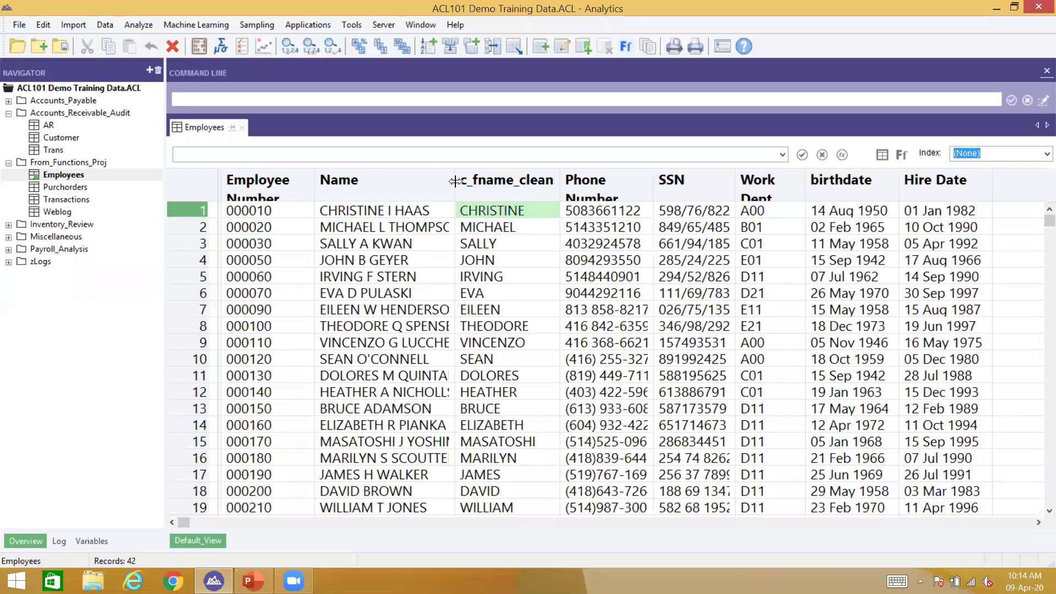
{"action": "left_click_drag", "start_coordinate": [454, 182], "coordinate": [501, 190]}
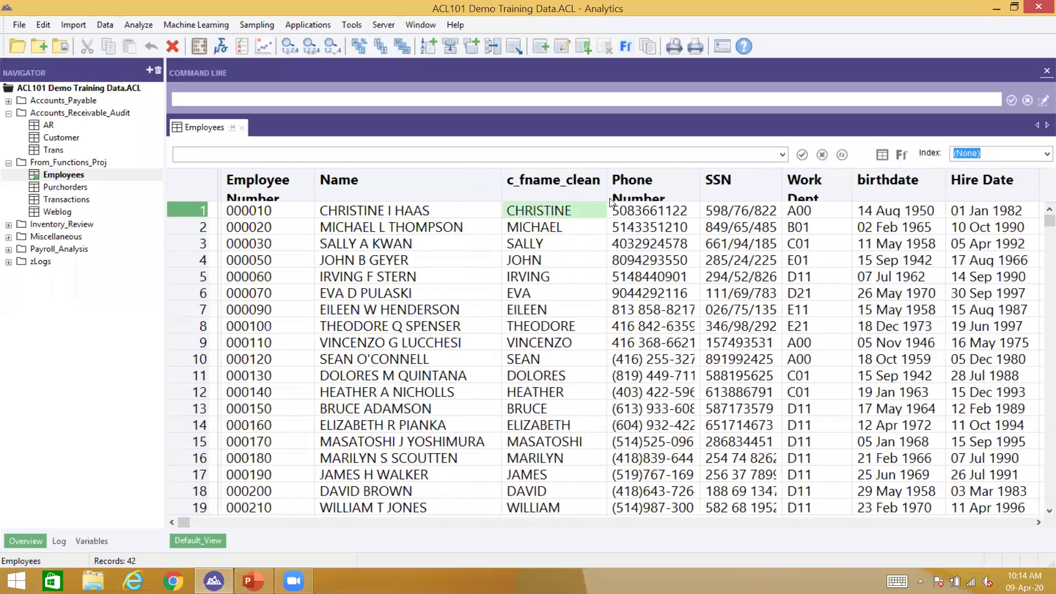
{"action": "left_click_drag", "start_coordinate": [605, 189], "coordinate": [630, 186]}
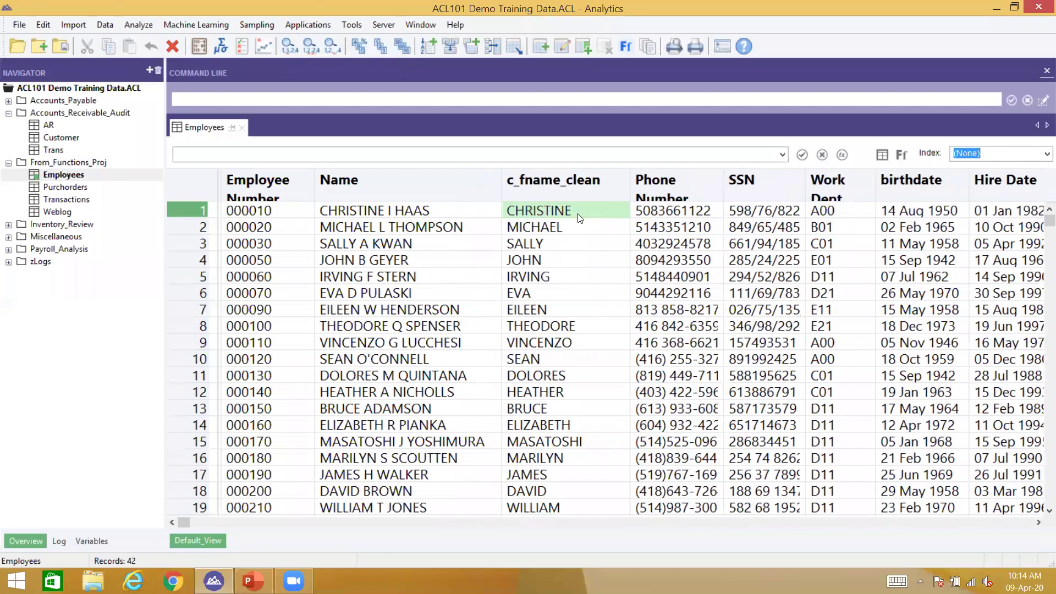
Open the Employees table layout and start a new computed field named c_fname_split.
{"action": "left_click", "coordinate": [365, 211]}
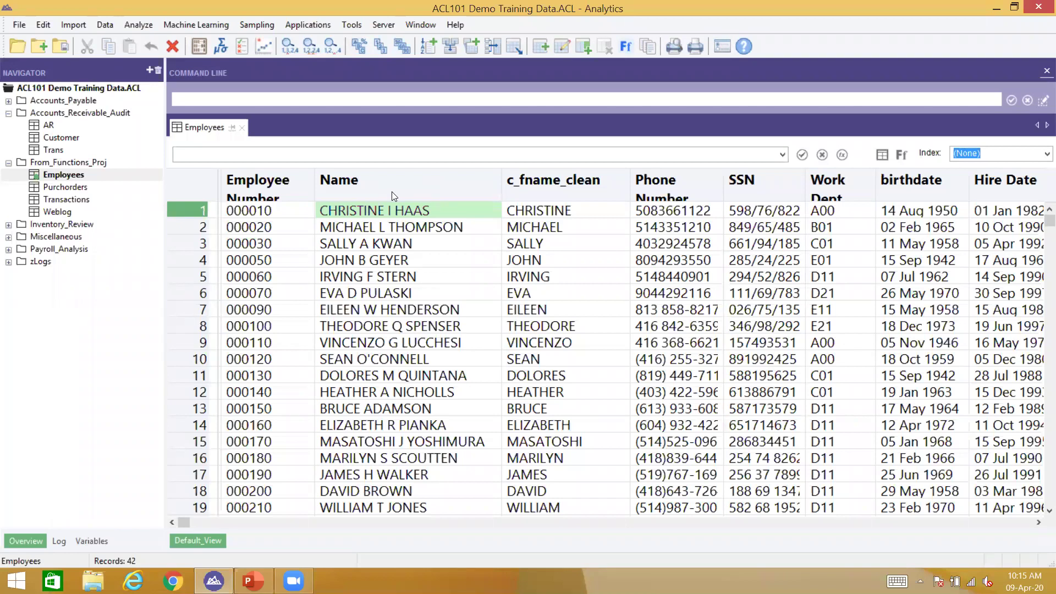
{"action": "double_click", "coordinate": [340, 206]}
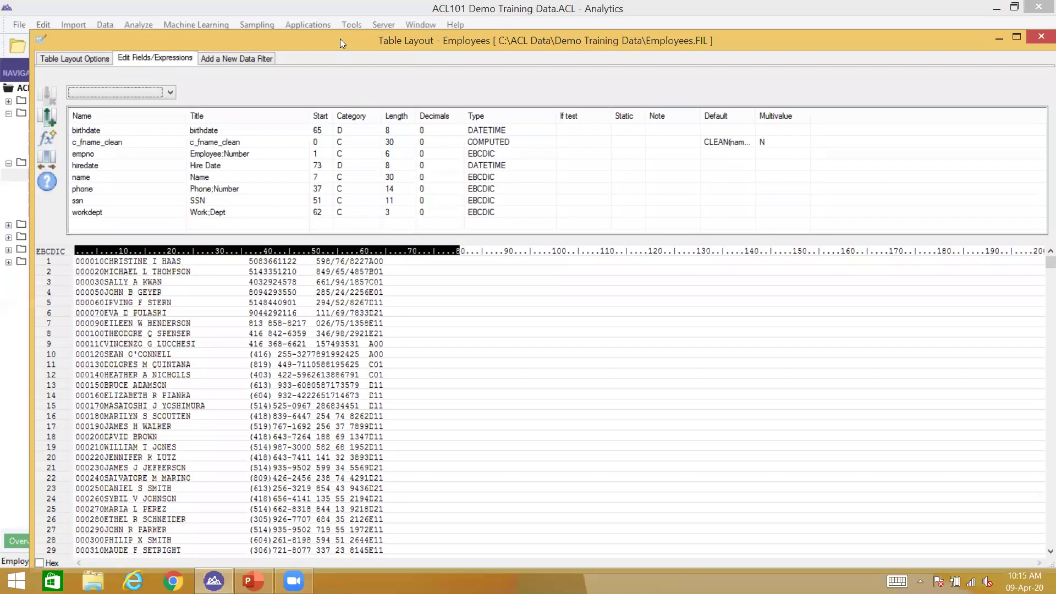
{"action": "double_click", "coordinate": [340, 38]}
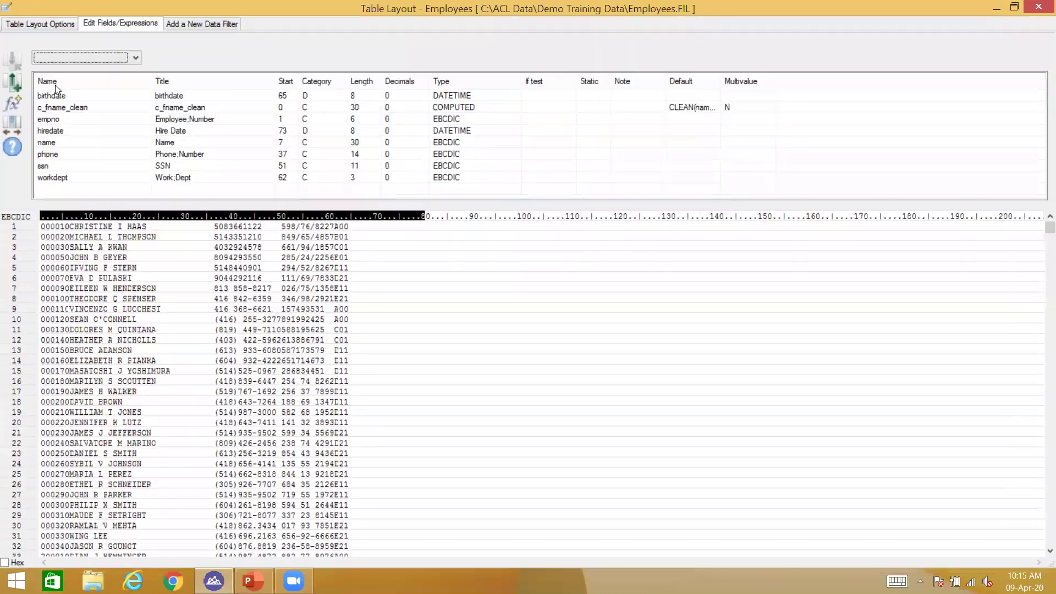
{"action": "left_click", "coordinate": [13, 107]}
{"action": "type", "text": "c_fname"}
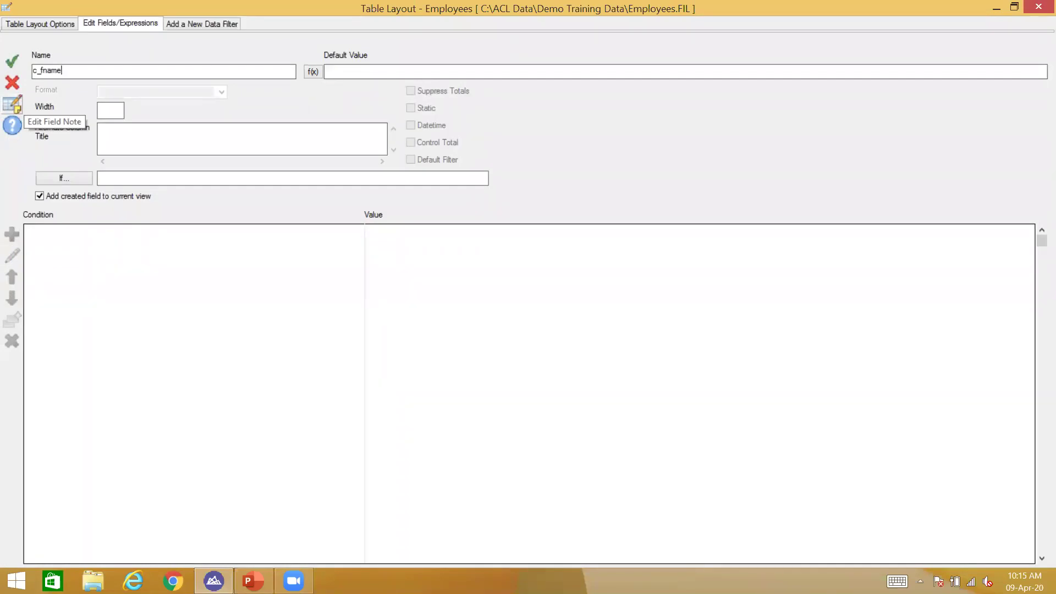
{"action": "type", "text": "_split"}
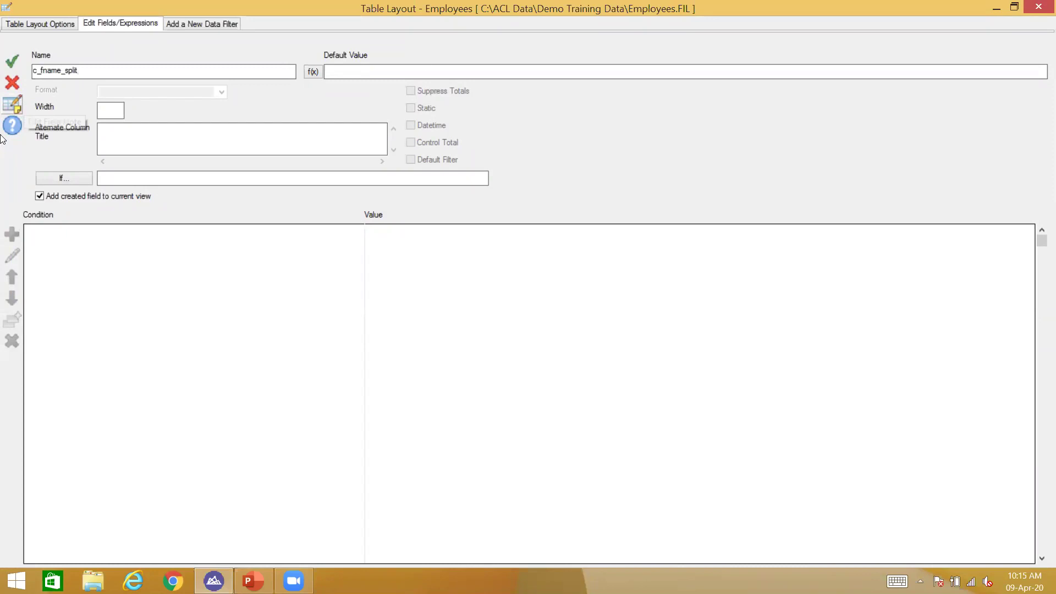
Insert the SPLIT function with its parameter placeholders into the default value expression of c_fname_split.
{"action": "left_click", "coordinate": [312, 71]}
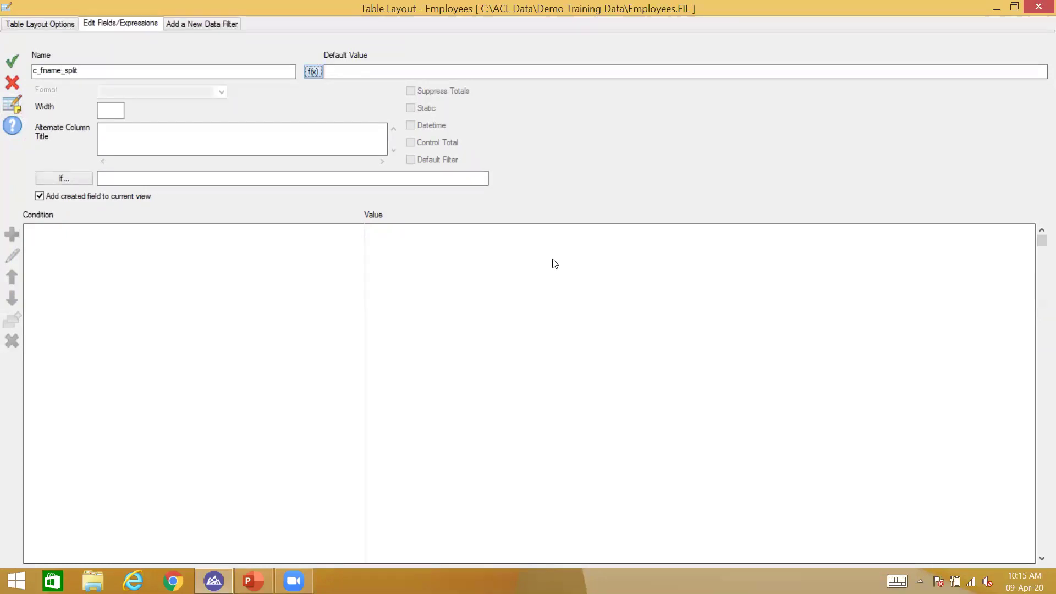
{"action": "left_click", "coordinate": [687, 383]}
{"action": "key", "text": "s"}
{"action": "key", "text": "h"}
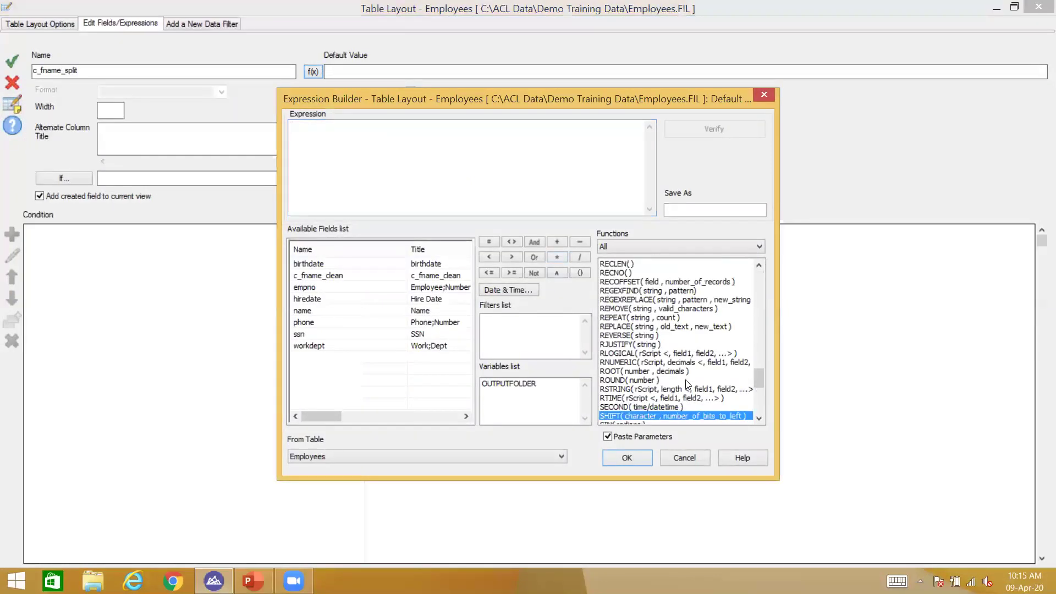
{"action": "key", "text": "Down"}
{"action": "key", "text": "Down"}
{"action": "key", "text": "Down"}
{"action": "key", "text": "Down"}
{"action": "double_click", "coordinate": [660, 416]}
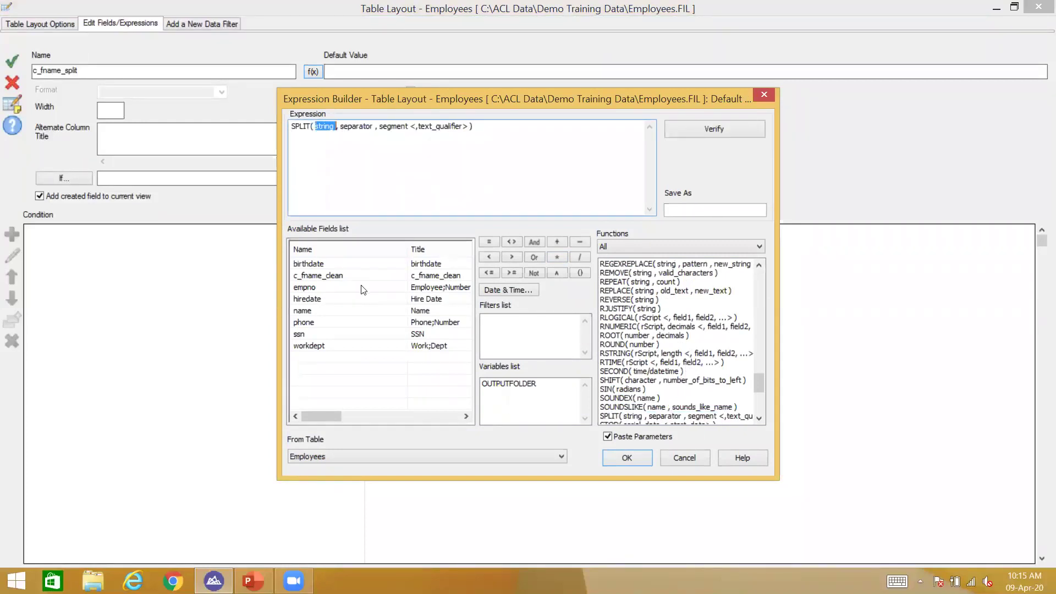
Complete the default value as SPLIT( name, " ", 1 ), removing the optional text qualifier, and accept the expression.
{"action": "double_click", "coordinate": [339, 311]}
{"action": "type", "text": ","}
{"action": "double_click", "coordinate": [350, 127]}
{"action": "type", "text": "\" \""}
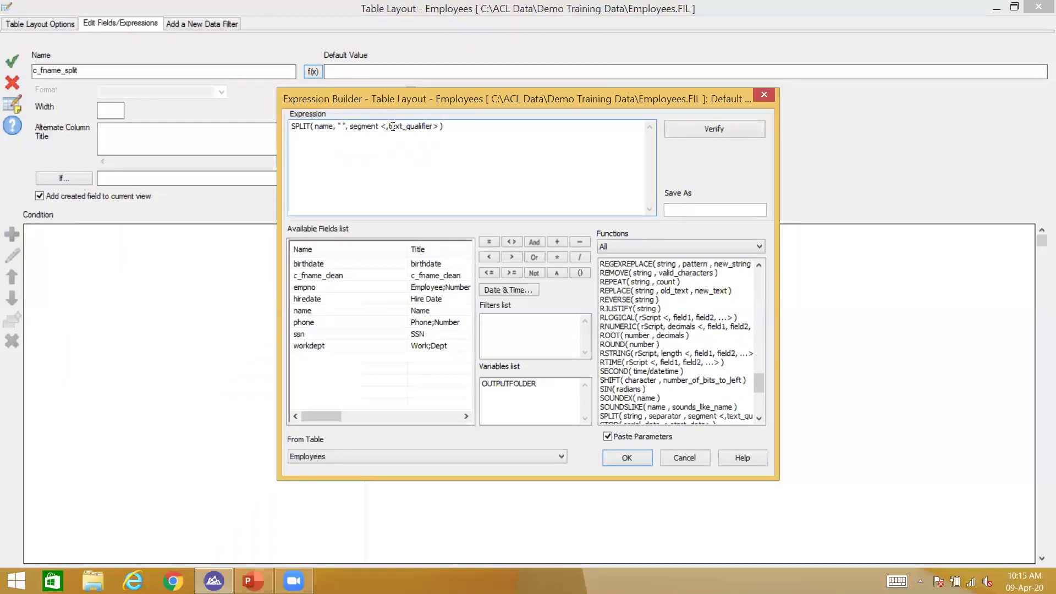
{"action": "double_click", "coordinate": [368, 127]}
{"action": "type", "text": "1"}
{"action": "key", "text": "Delete"}
{"action": "key", "text": "Delete"}
{"action": "key", "text": "Delete"}
{"action": "key", "text": "Delete"}
{"action": "key", "text": "Delete"}
{"action": "key", "text": "Delete"}
{"action": "key", "text": "Delete"}
{"action": "key", "text": "Delete"}
{"action": "key", "text": "Delete"}
{"action": "key", "text": "Delete"}
{"action": "key", "text": "Delete"}
{"action": "key", "text": "Delete"}
{"action": "key", "text": "Delete"}
{"action": "key", "text": "Delete"}
{"action": "key", "text": "Delete"}
{"action": "key", "text": "Delete"}
{"action": "key", "text": "Delete"}
{"action": "key", "text": "End"}
{"action": "key", "text": "Return"}
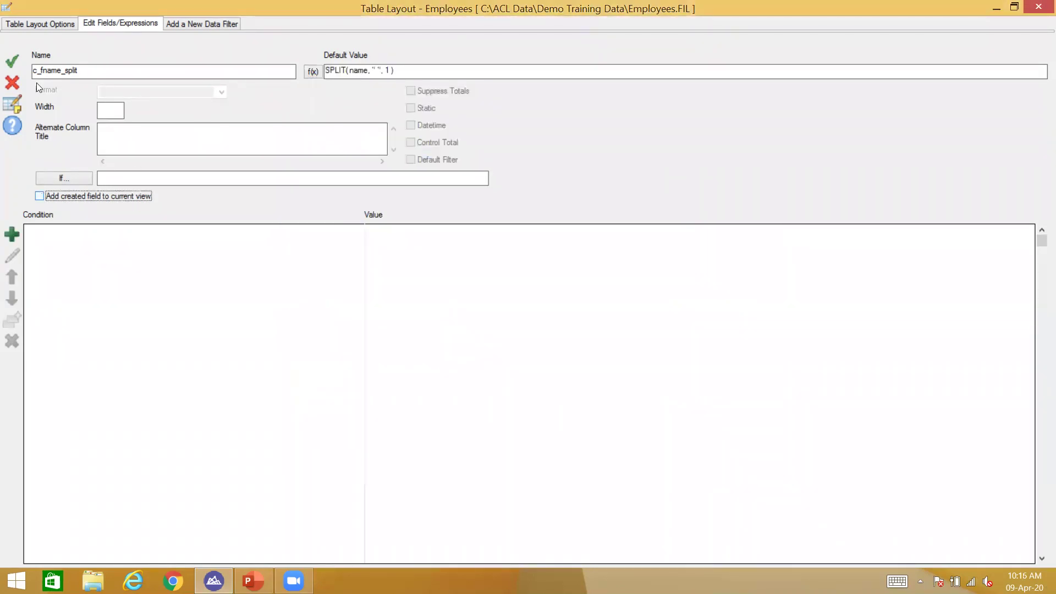
Save the c_fname_split field and add it as a column before Phone Number in the Employees view.
{"action": "left_click", "coordinate": [14, 62]}
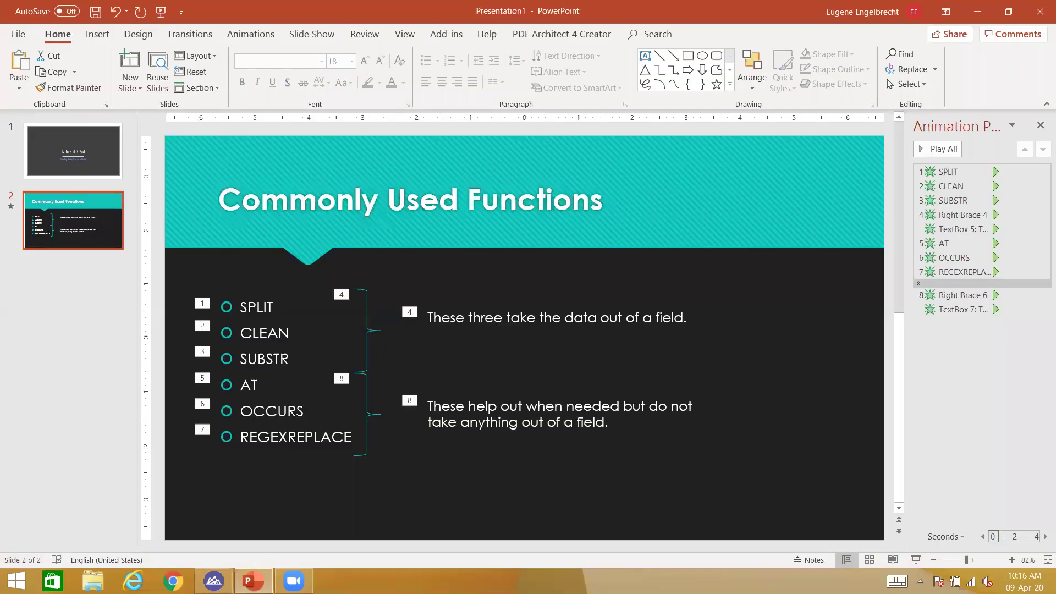
{"action": "left_click", "coordinate": [214, 581]}
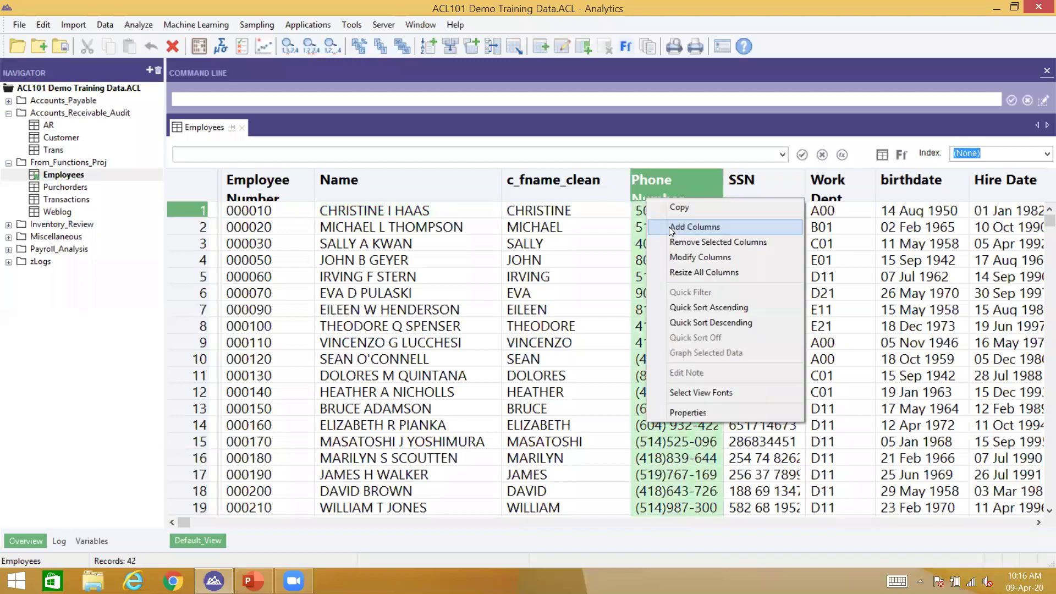
{"action": "left_click", "coordinate": [669, 227]}
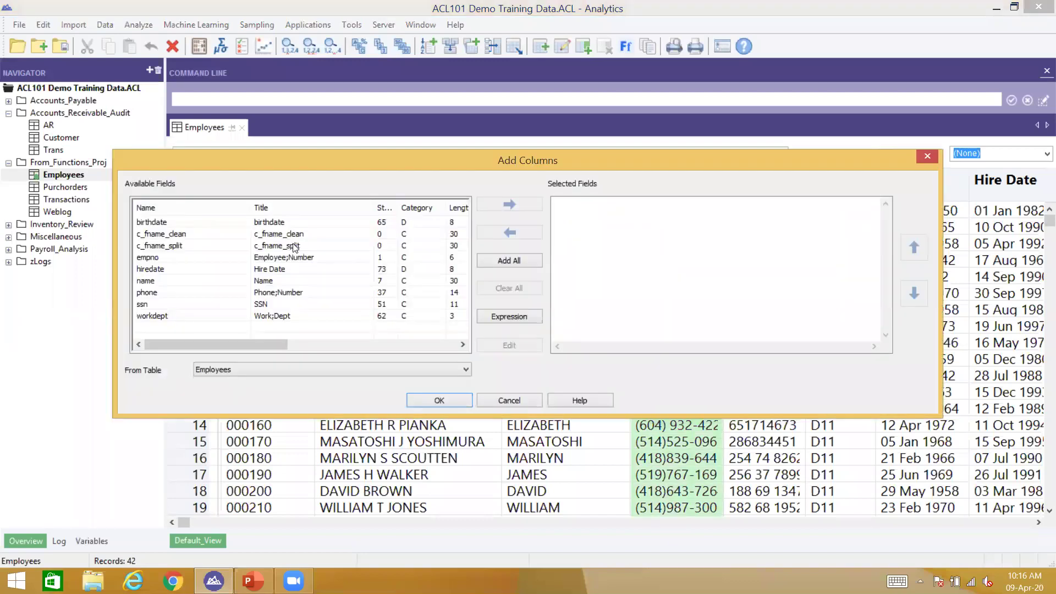
{"action": "left_click_drag", "start_coordinate": [294, 247], "coordinate": [583, 220]}
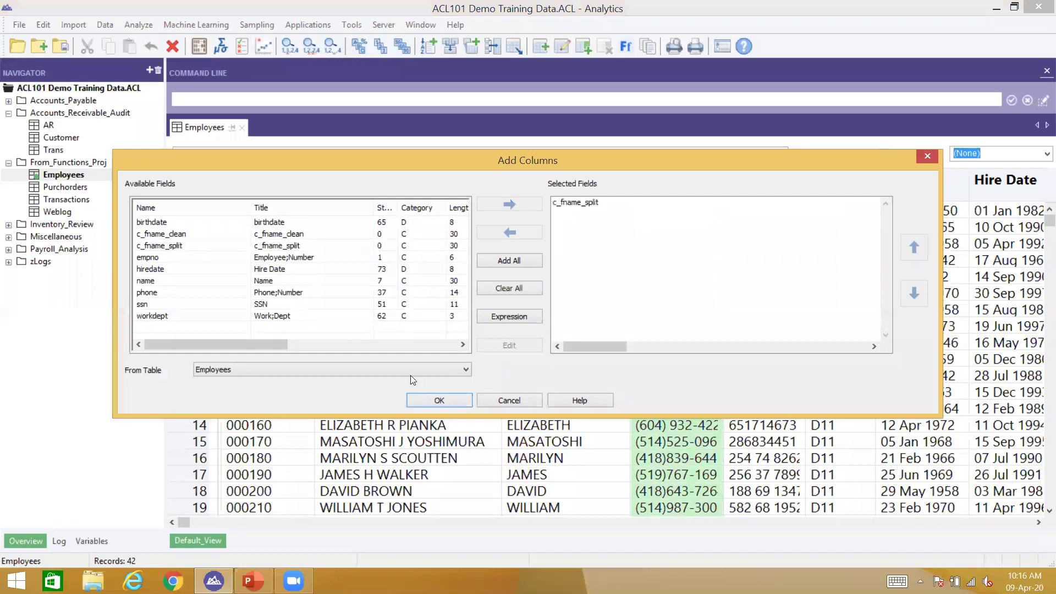
{"action": "left_click", "coordinate": [435, 400]}
{"action": "left_click_drag", "start_coordinate": [992, 180], "coordinate": [855, 178]}
{"action": "left_click_drag", "start_coordinate": [216, 190], "coordinate": [202, 246]}
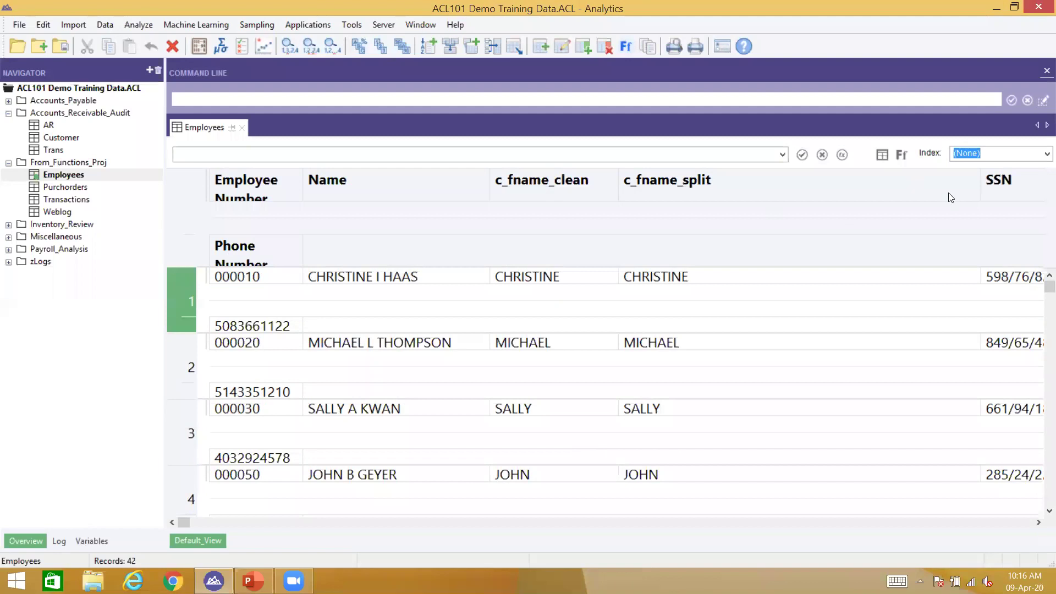
{"action": "key", "text": "ctrl+z"}
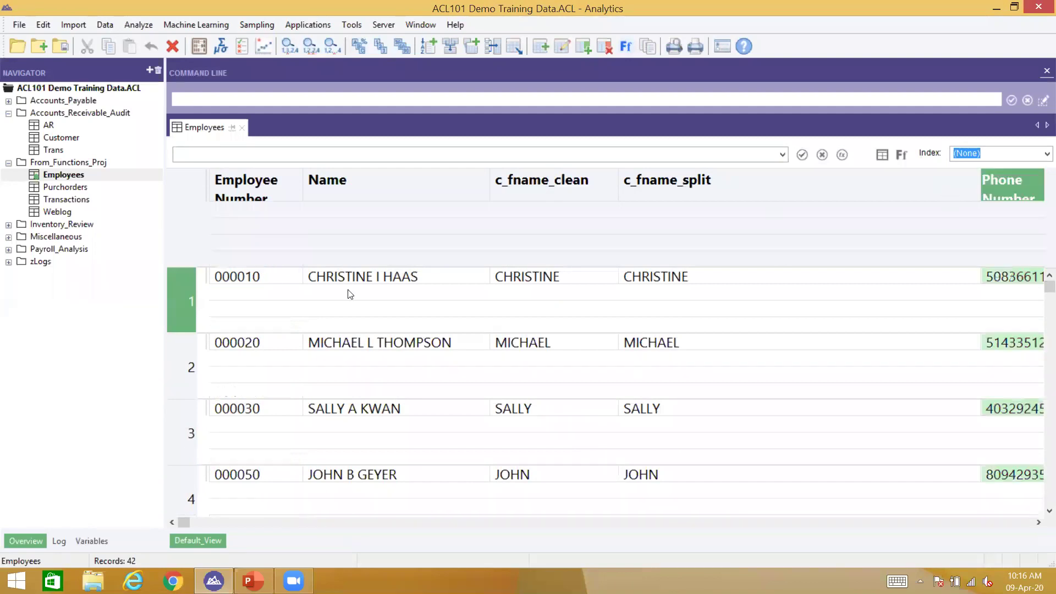
{"action": "left_click", "coordinate": [183, 265]}
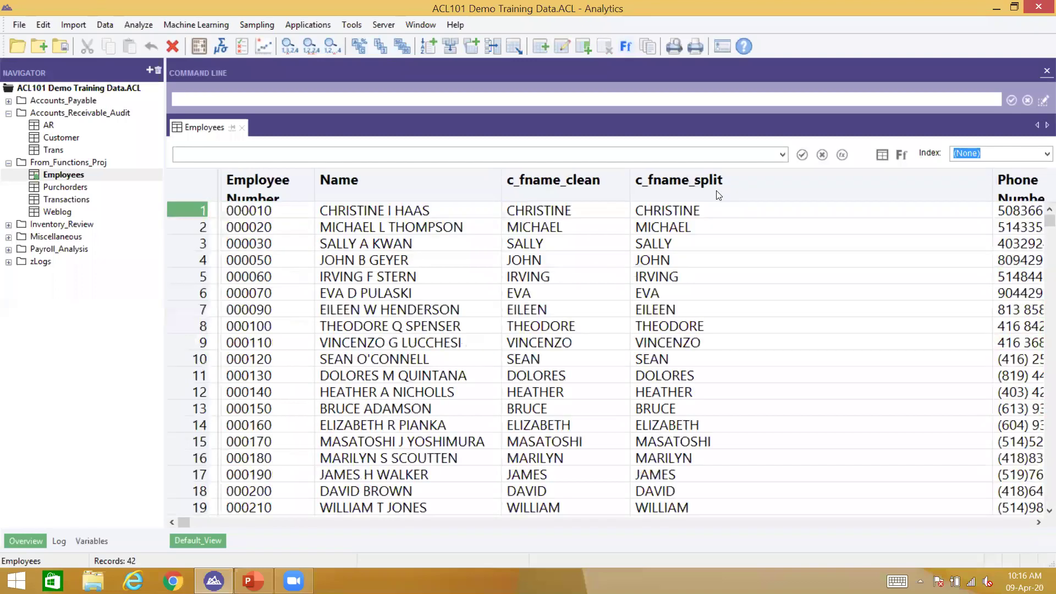
Resize all columns of the Employees view, and widen the Name column to fit the full names.
{"action": "right_click", "coordinate": [726, 216]}
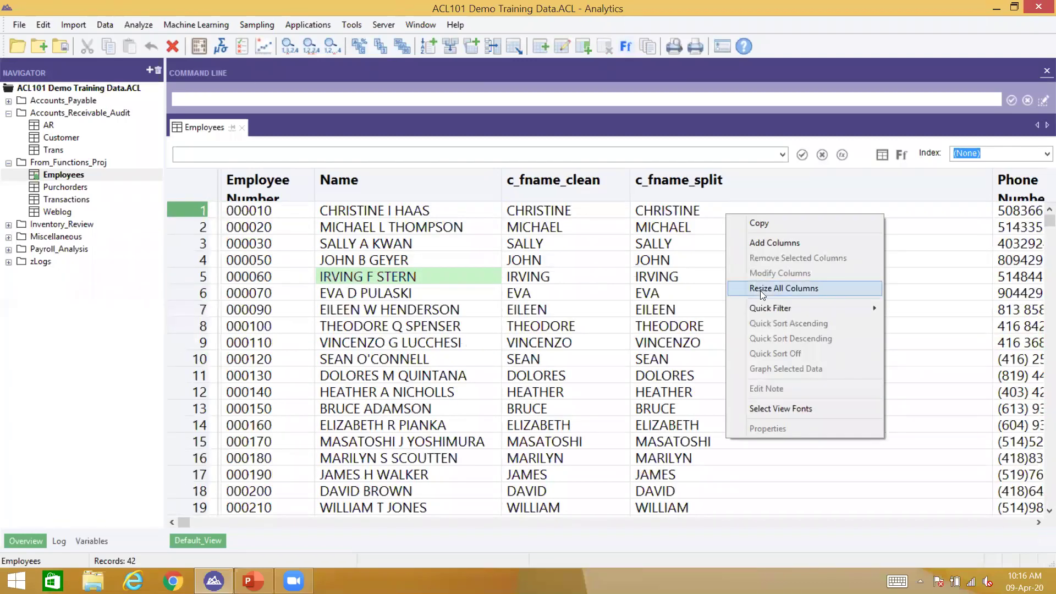
{"action": "left_click", "coordinate": [760, 289]}
{"action": "left_click_drag", "start_coordinate": [455, 188], "coordinate": [536, 176]}
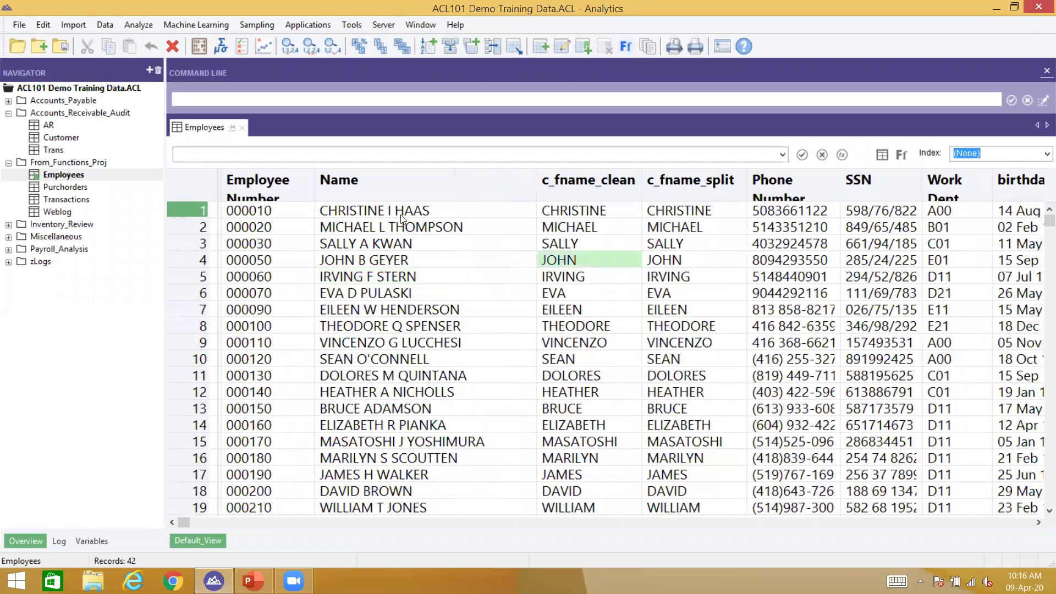
Reopen the Employees table layout and start a new computed field named c_surname_split.
{"action": "left_click", "coordinate": [401, 214]}
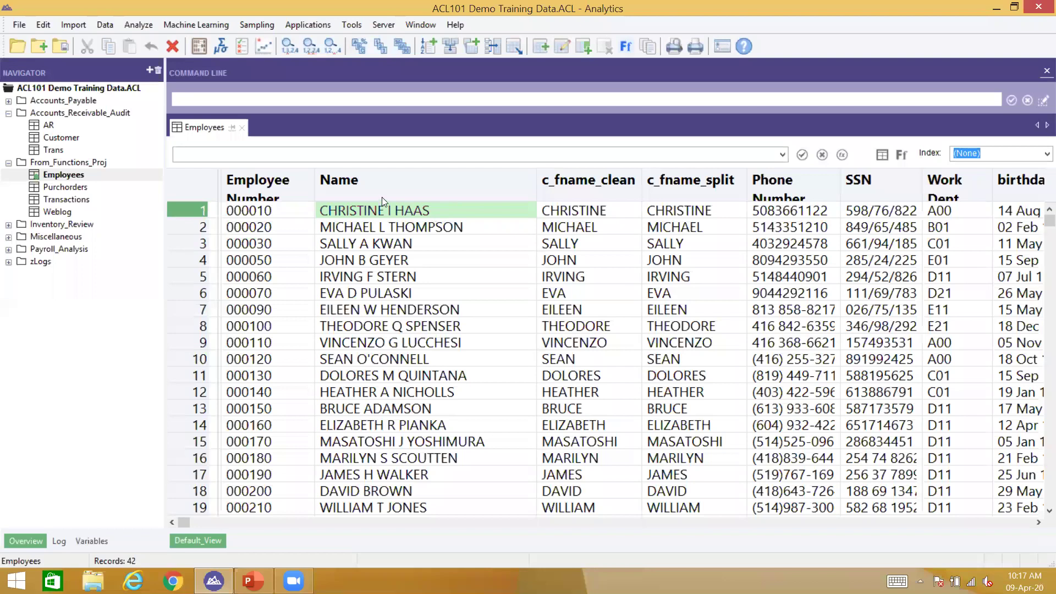
{"action": "left_click", "coordinate": [422, 218]}
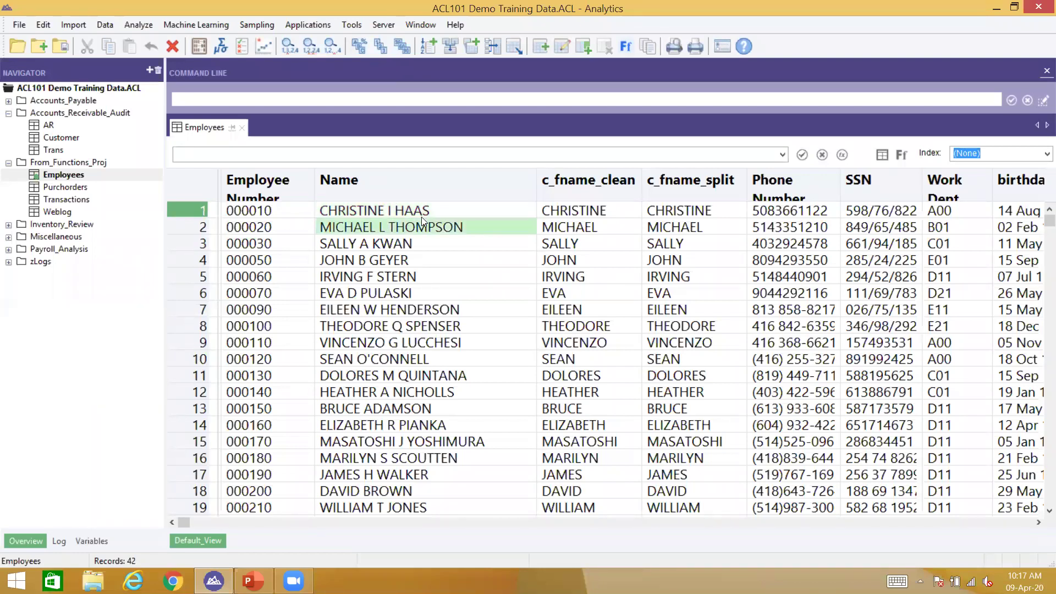
{"action": "key", "text": "ctrl+i"}
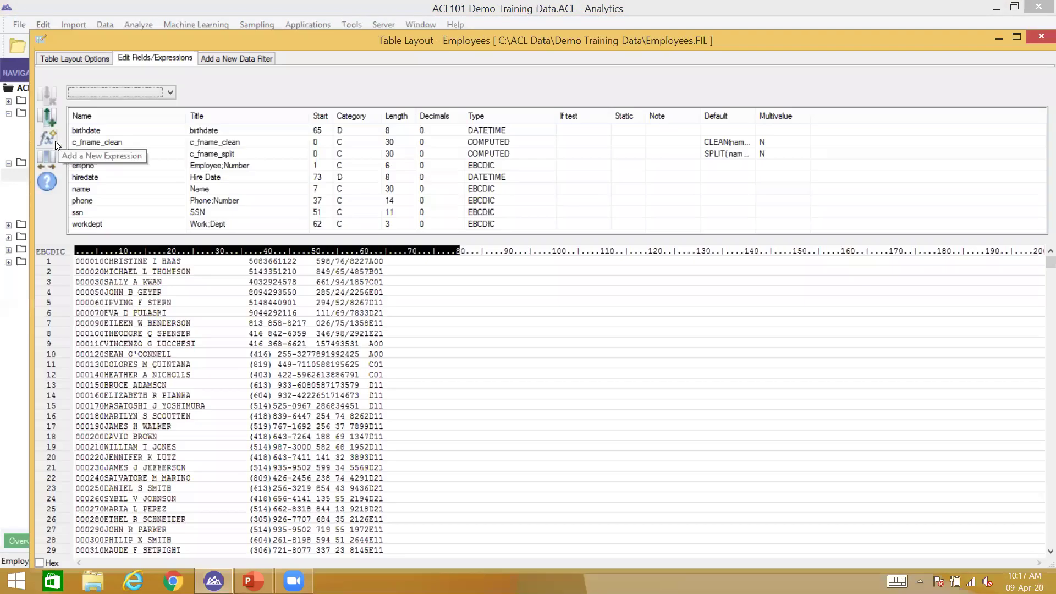
{"action": "left_click", "coordinate": [55, 140]}
{"action": "type", "text": "c_sum"}
{"action": "type", "text": "ame_split"}
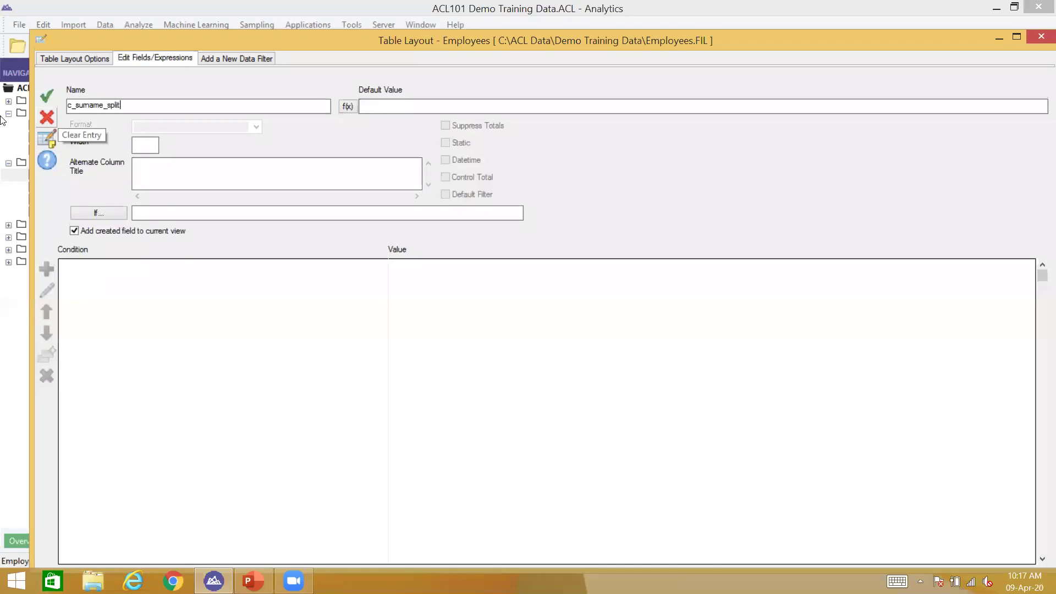
Set the default value of c_surname_split to SPLIT(name, " ", 3), and save the field without adding it to the current view.
{"action": "left_click", "coordinate": [347, 105]}
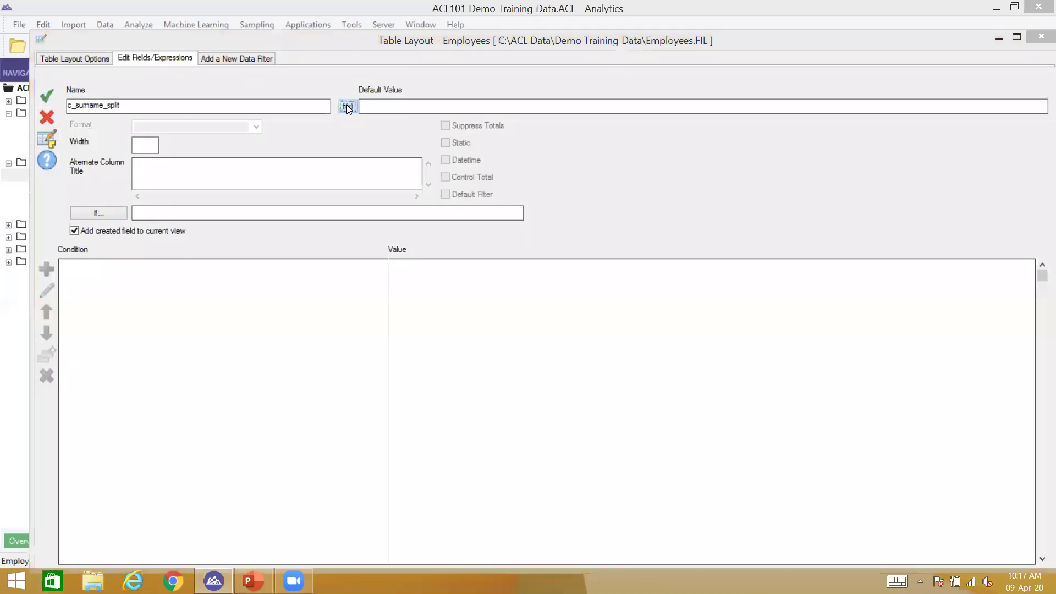
{"action": "type", "text": "SPLIT("}
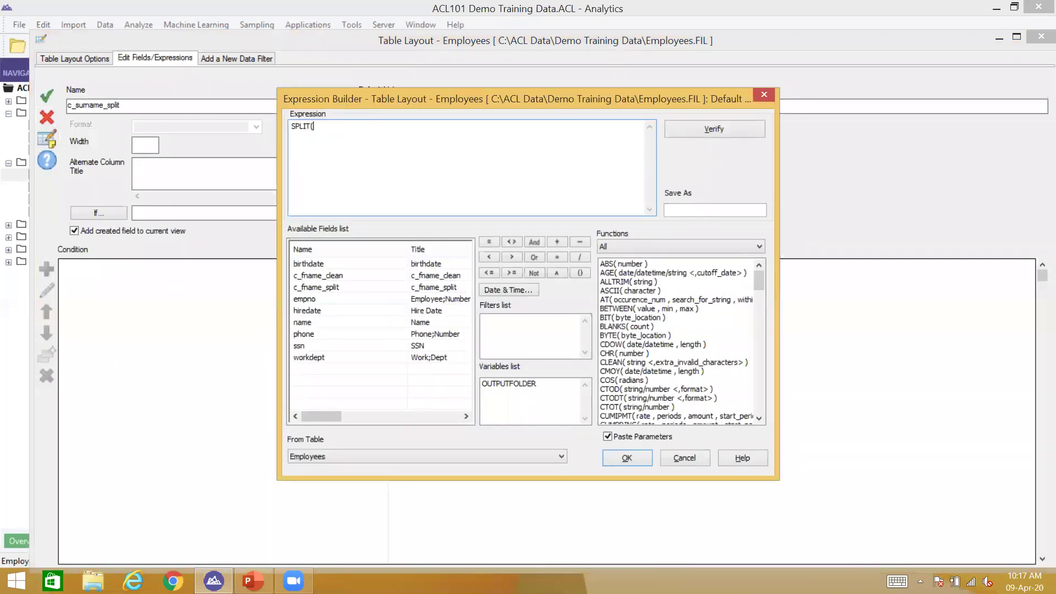
{"action": "double_click", "coordinate": [330, 324]}
{"action": "type", "text": "\" \", 3)"}
{"action": "key", "text": "Return"}
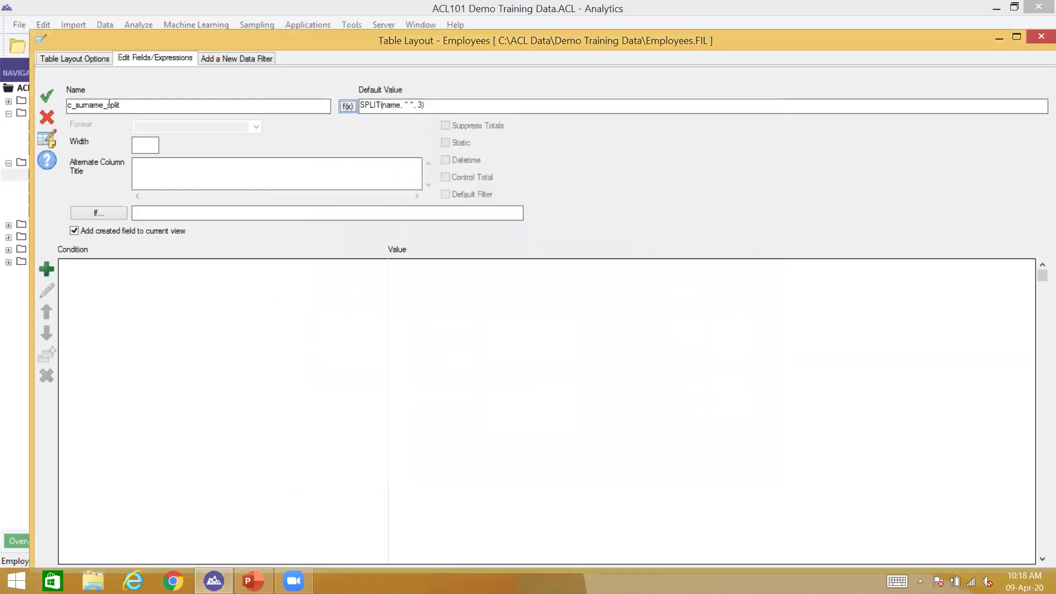
{"action": "left_click", "coordinate": [85, 233]}
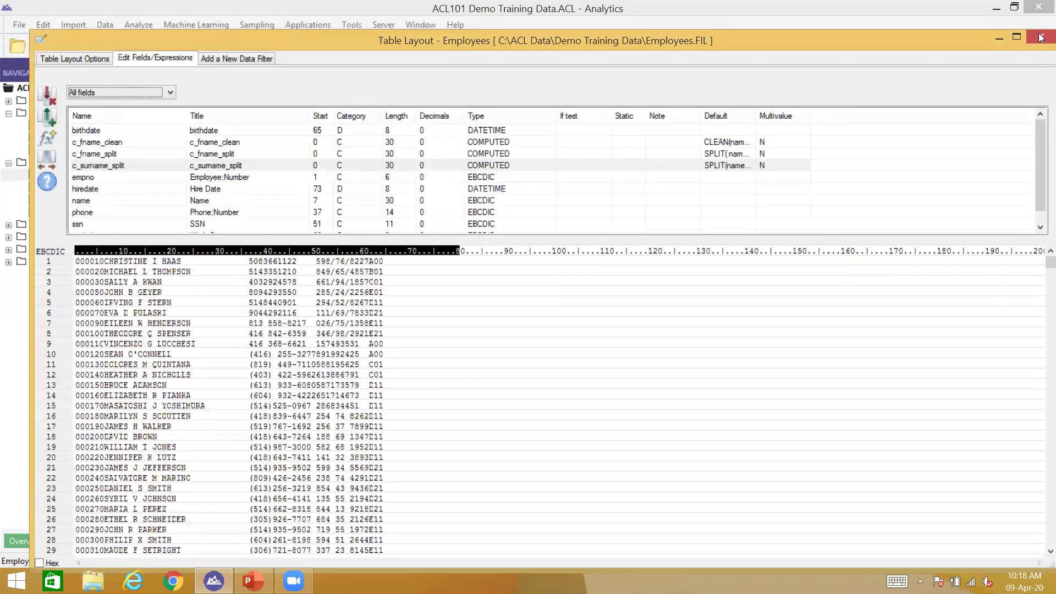
{"action": "left_click", "coordinate": [1041, 38]}
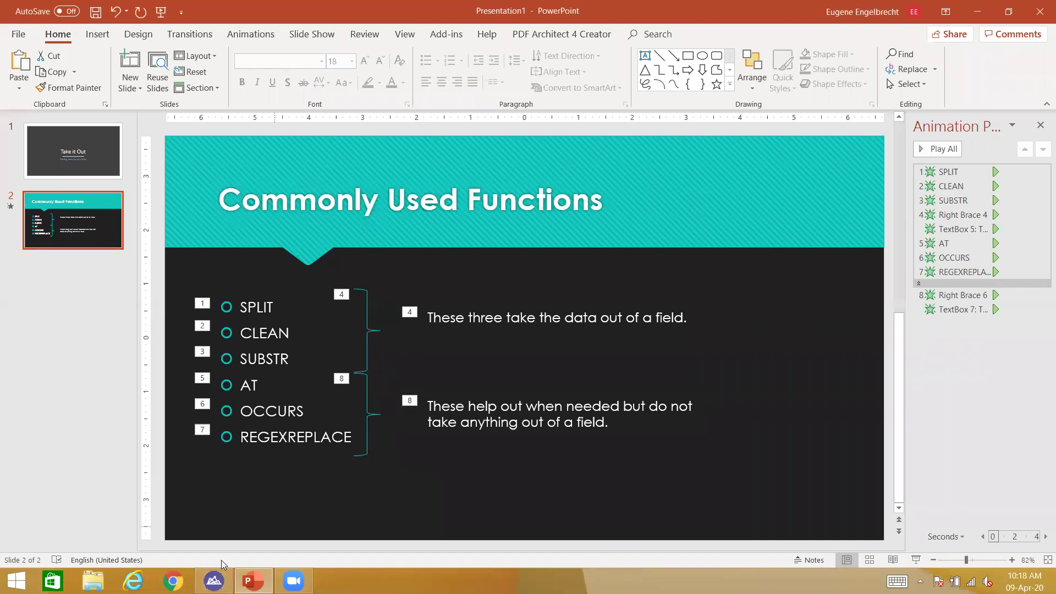
Switch back to Analytics and add the c_surname_split field as a column before c_fname_clean in the Employees view.
{"action": "left_click", "coordinate": [280, 511]}
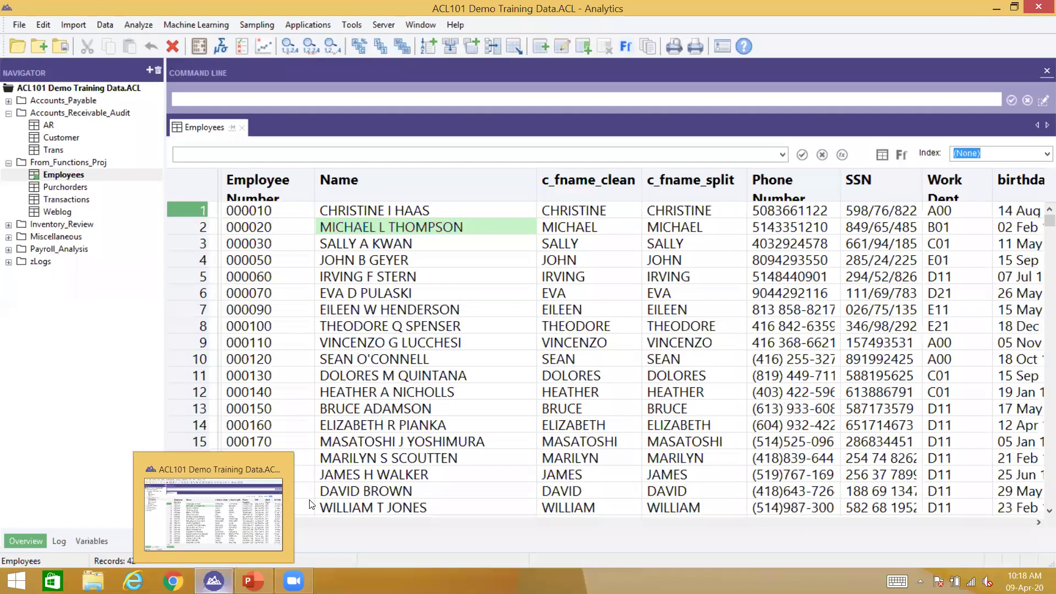
{"action": "right_click", "coordinate": [618, 181]}
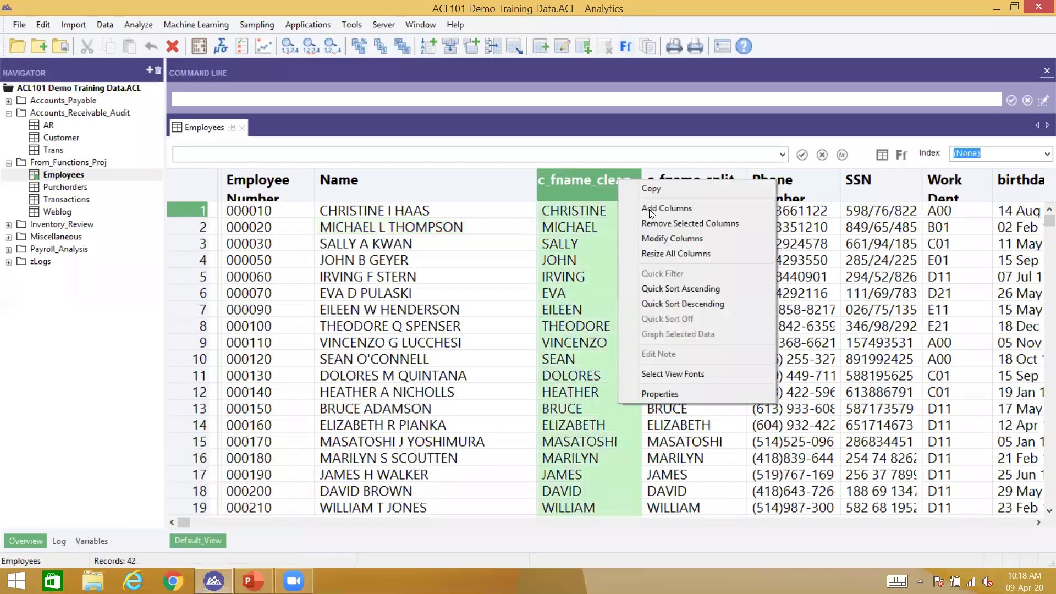
{"action": "left_click", "coordinate": [648, 207]}
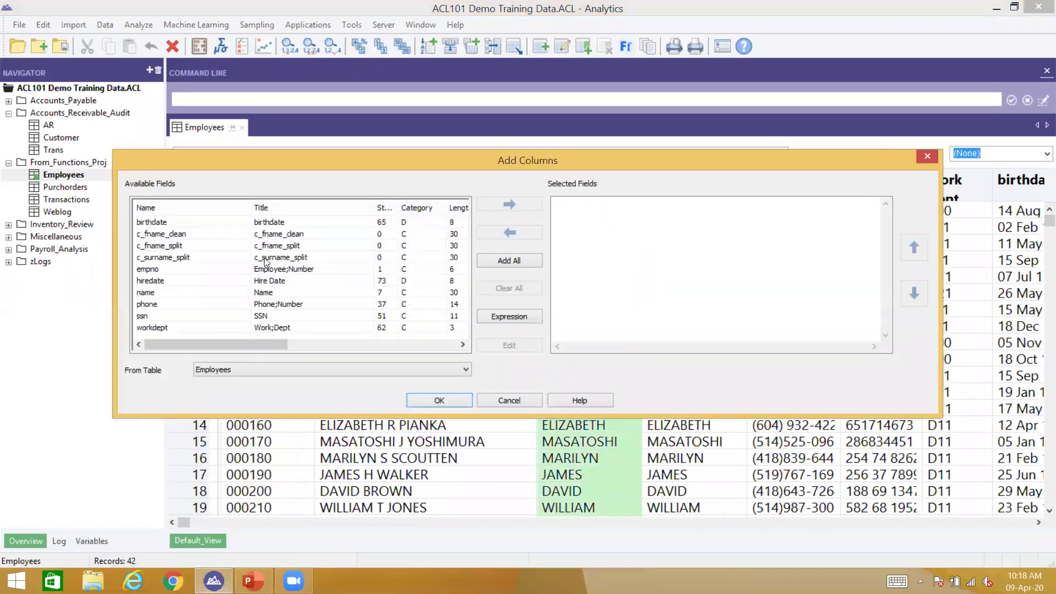
{"action": "double_click", "coordinate": [263, 258]}
{"action": "left_click", "coordinate": [439, 401]}
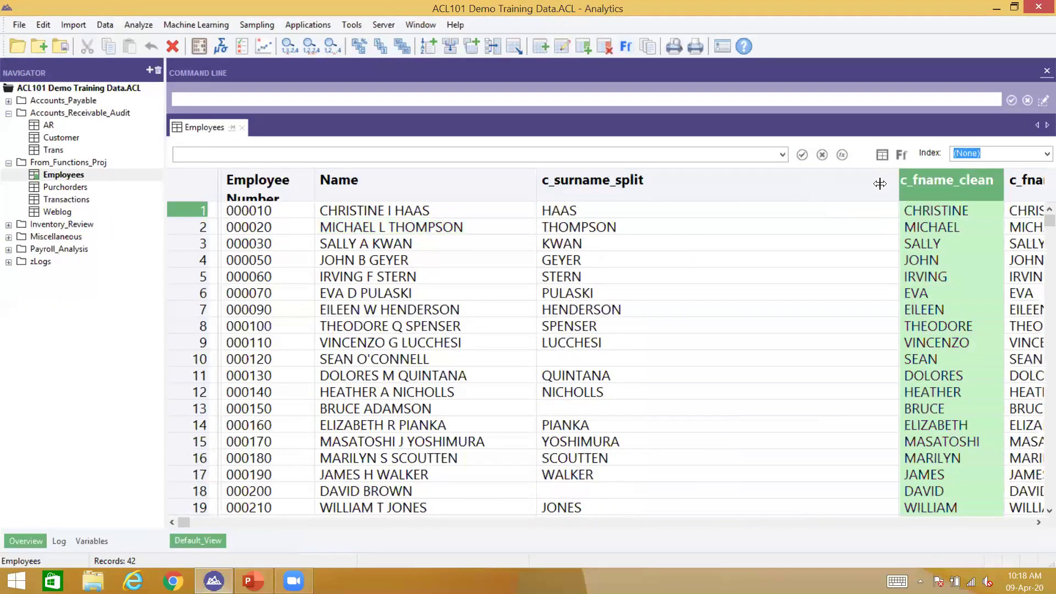
Compare the c_surname_split values with the full names, including rows 10, 13 and 18 where the name has no middle initial.
{"action": "left_click_drag", "start_coordinate": [388, 210], "coordinate": [557, 208]}
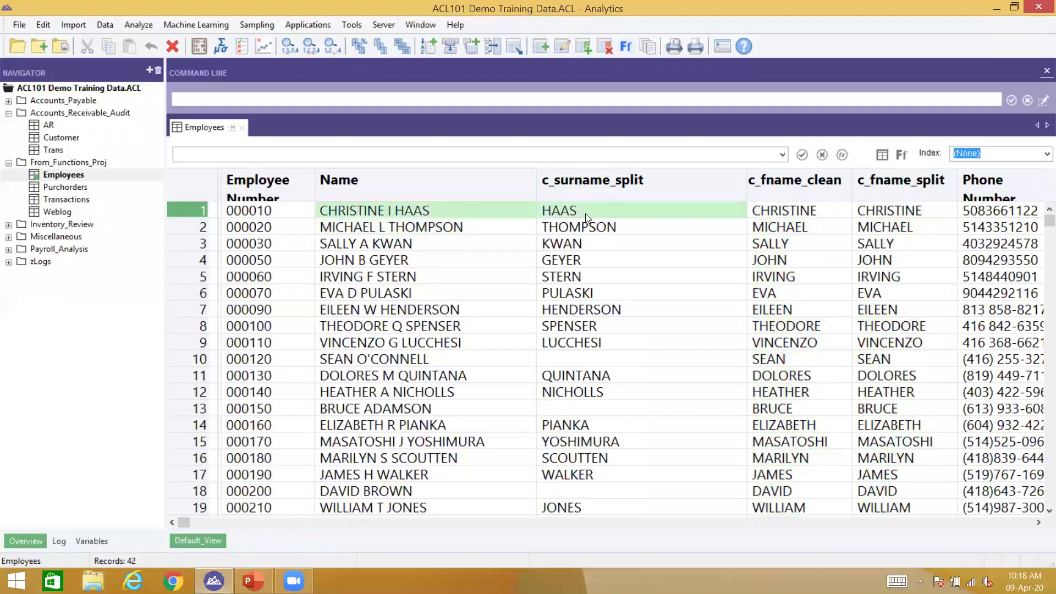
{"action": "left_click", "coordinate": [455, 228]}
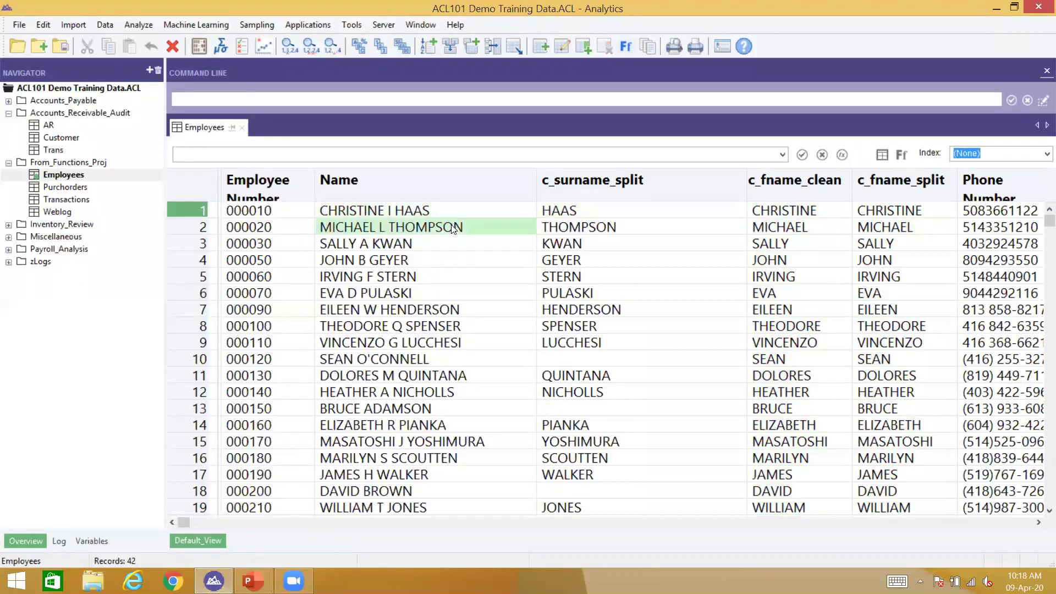
{"action": "left_click_drag", "start_coordinate": [528, 219], "coordinate": [557, 225]}
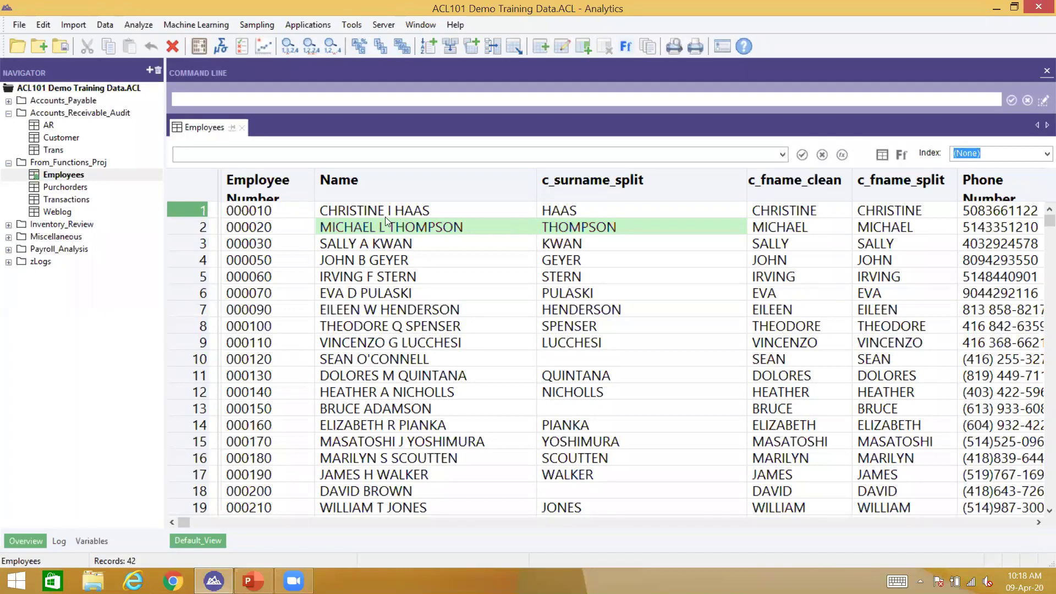
{"action": "left_click", "coordinate": [565, 232]}
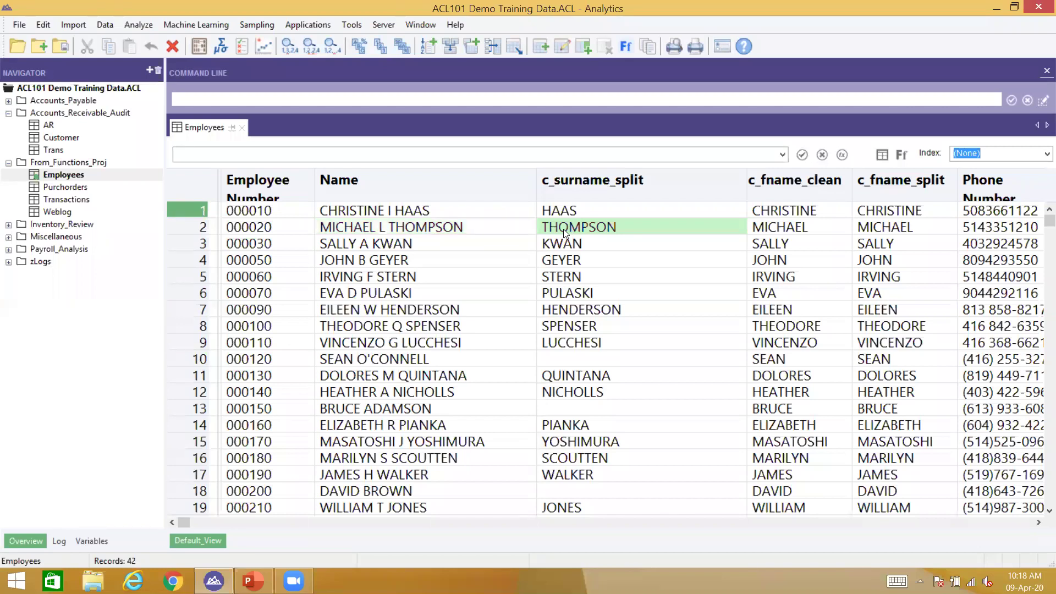
{"action": "left_click", "coordinate": [553, 361]}
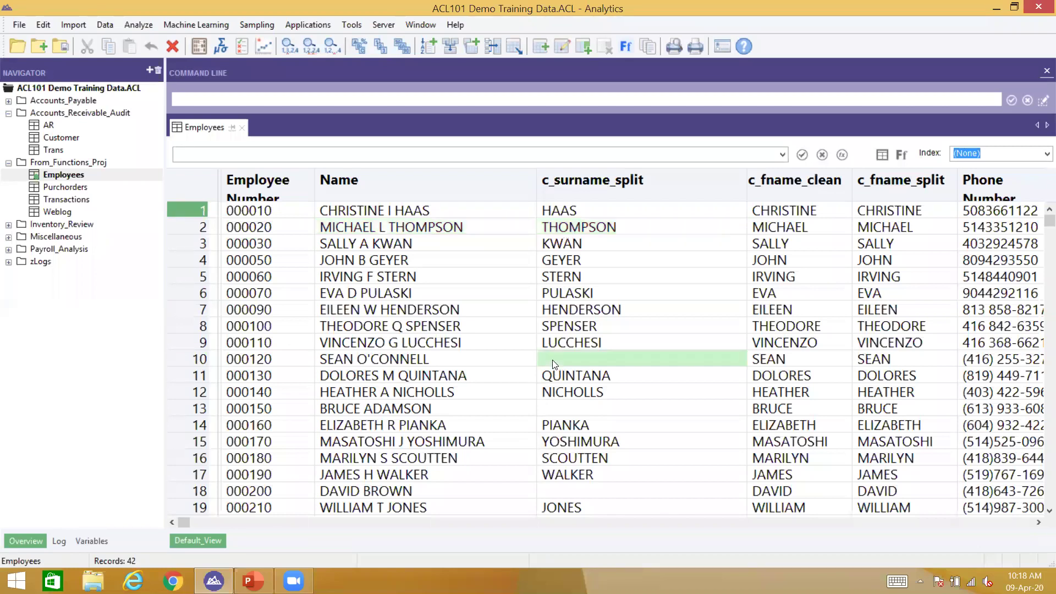
{"action": "left_click", "coordinate": [556, 407]}
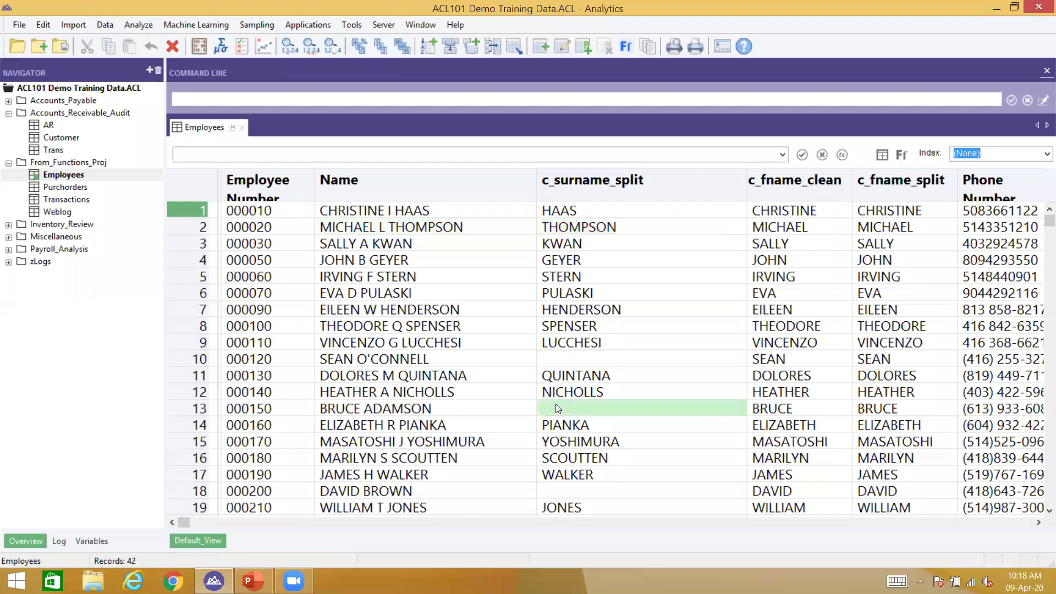
{"action": "left_click", "coordinate": [570, 487]}
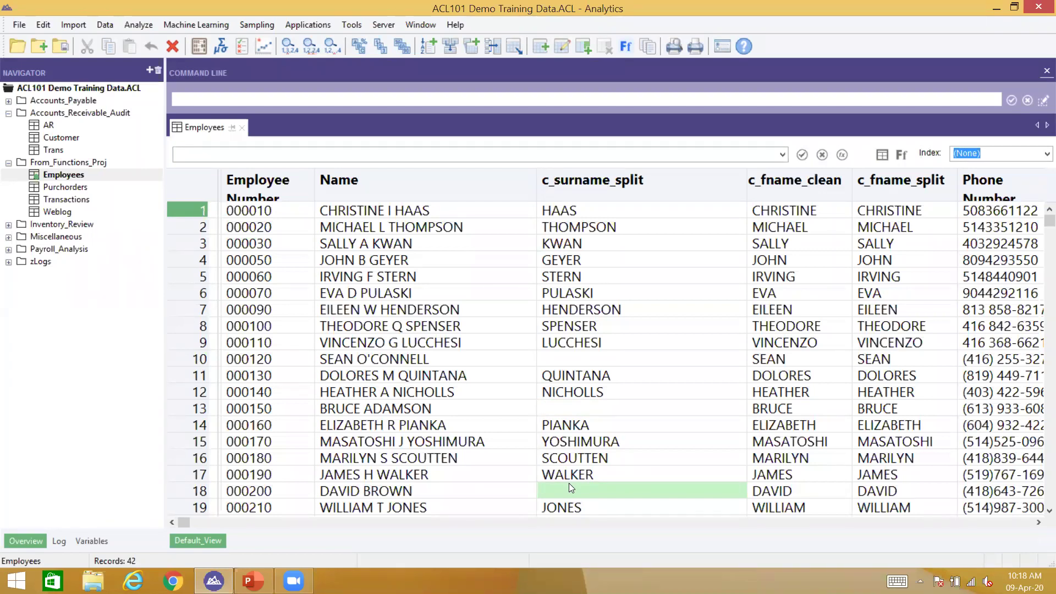
{"action": "left_click", "coordinate": [469, 406]}
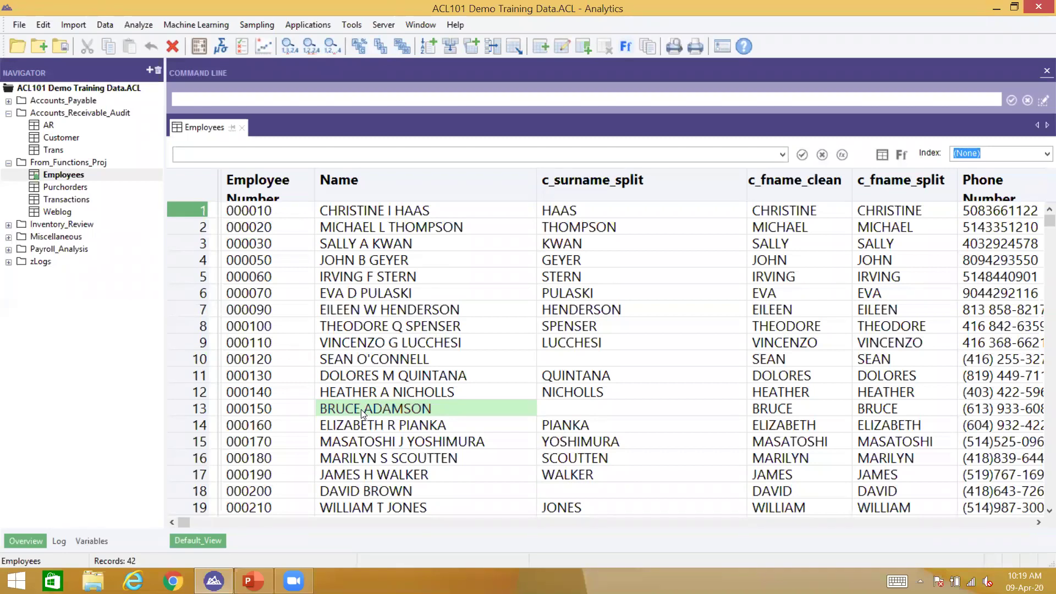
{"action": "left_click", "coordinate": [637, 412]}
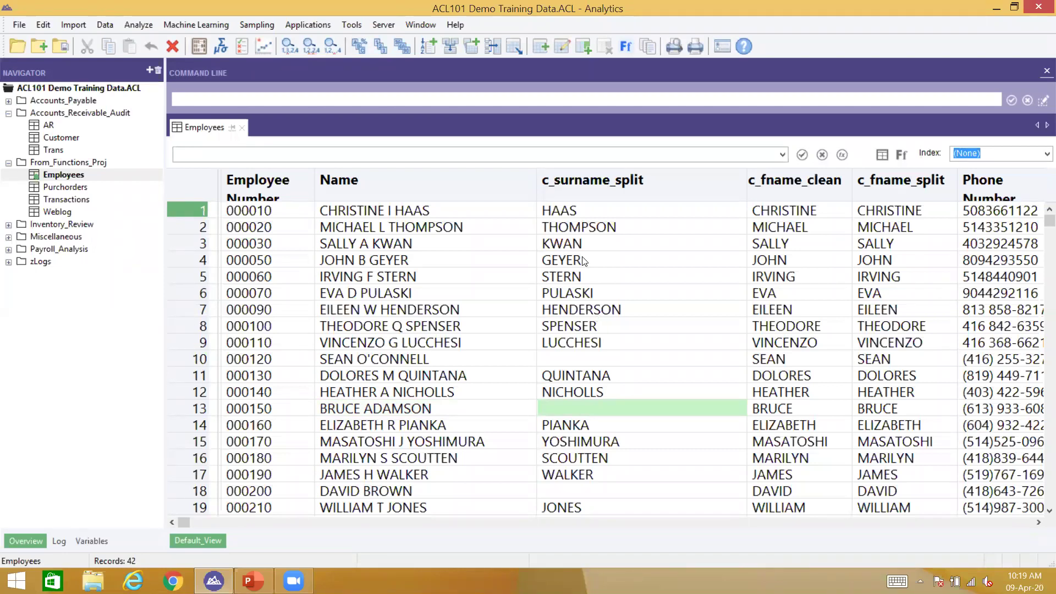
{"action": "left_click", "coordinate": [579, 212]}
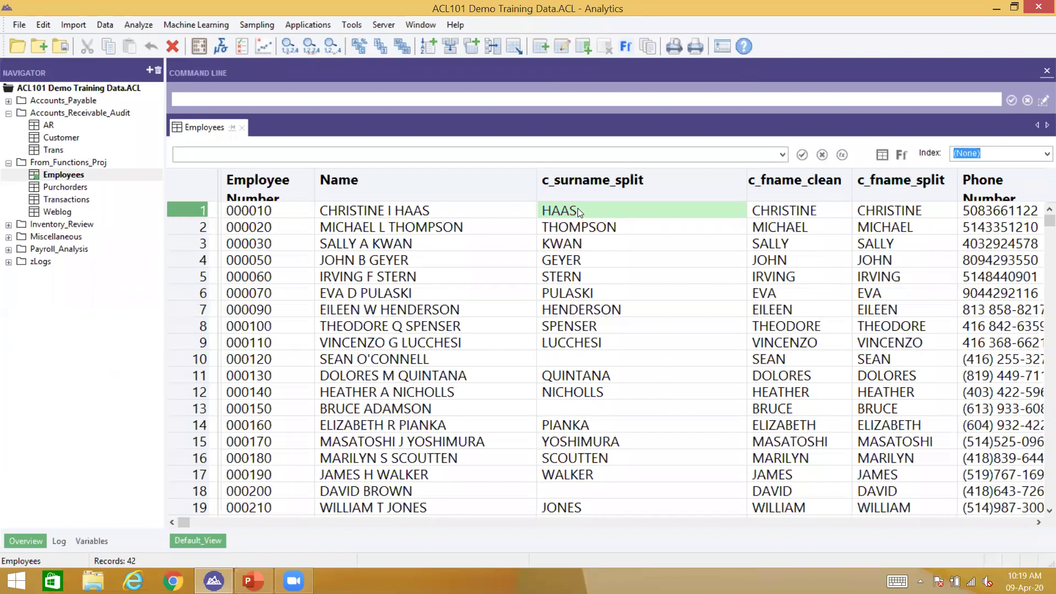
Reopen the Employees table layout and start a new computed field named c_num_of_spaces.
{"action": "left_click", "coordinate": [882, 155]}
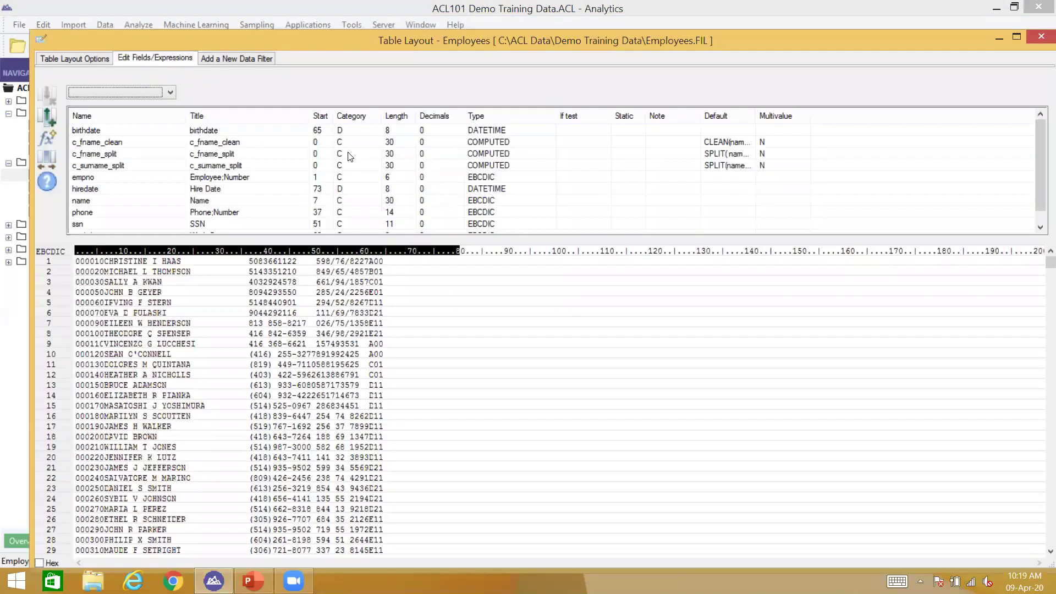
{"action": "double_click", "coordinate": [204, 44]}
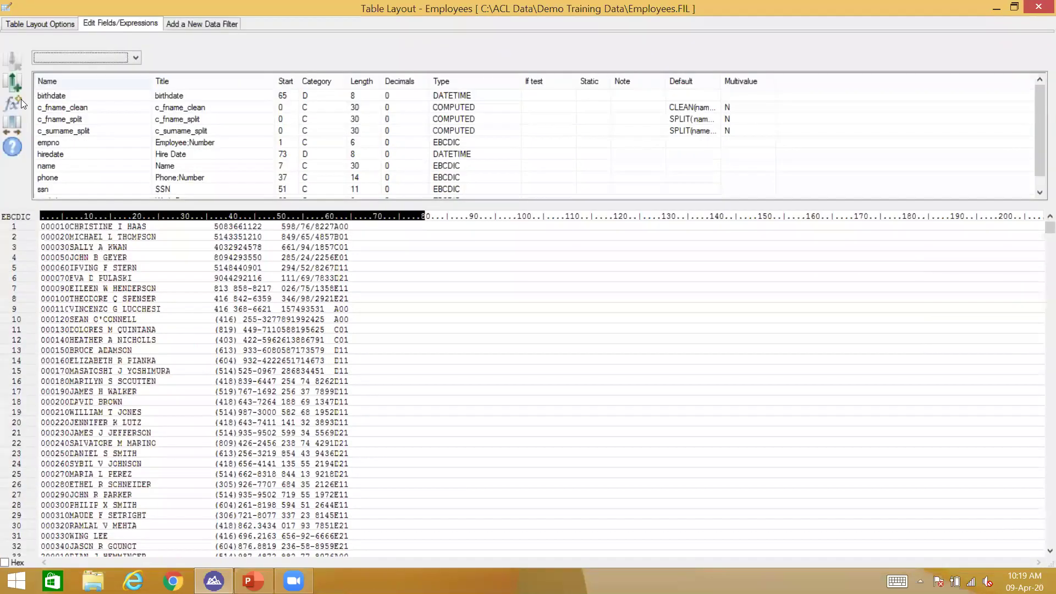
{"action": "left_click", "coordinate": [23, 103]}
{"action": "right_click", "coordinate": [107, 129]}
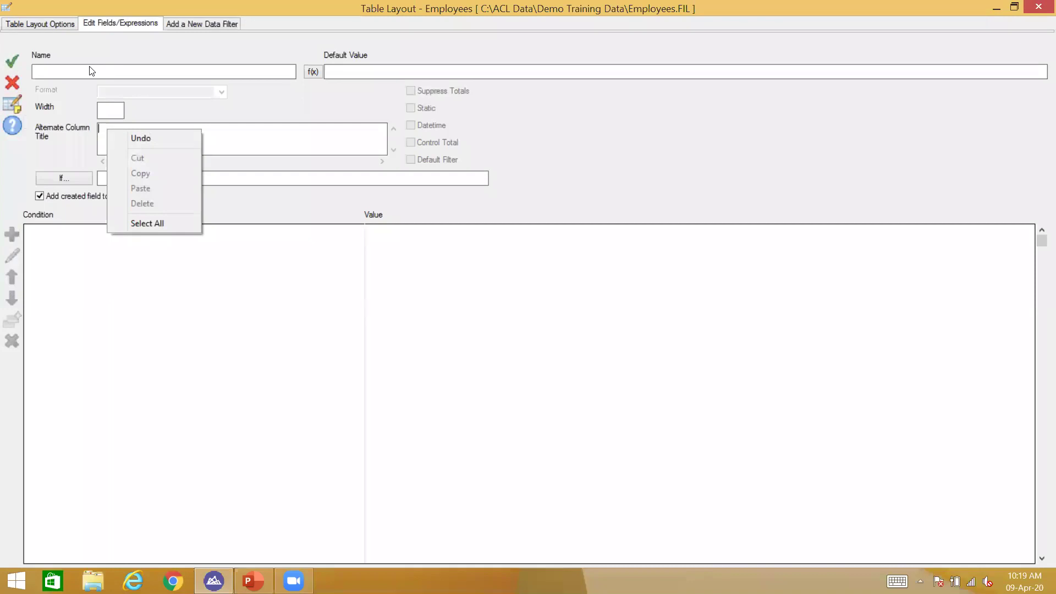
{"action": "type", "text": "c"}
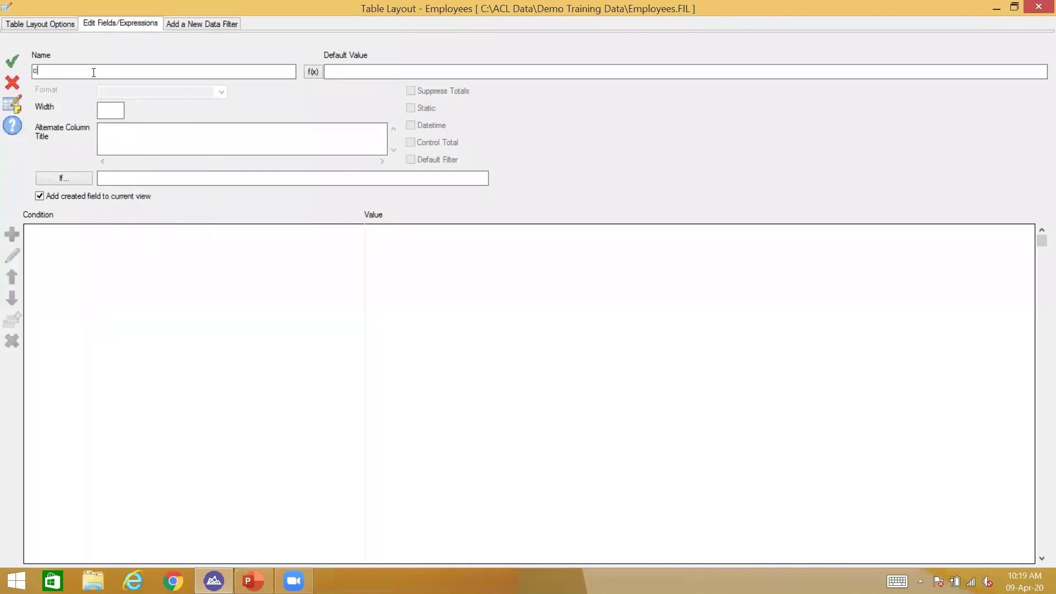
{"action": "type", "text": "_num_of_spaces"}
Build the default value of c_num_of_spaces as OCCURS( name, " ") in the Expression Builder.
{"action": "left_click", "coordinate": [312, 72]}
{"action": "left_click", "coordinate": [654, 318]}
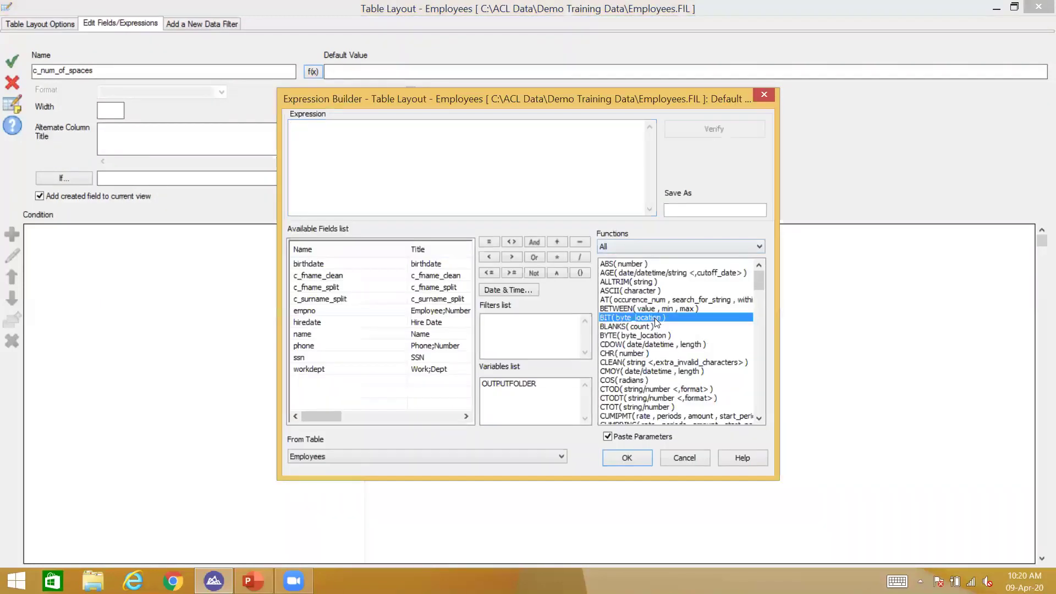
{"action": "key", "text": "o"}
{"action": "double_click", "coordinate": [626, 416]}
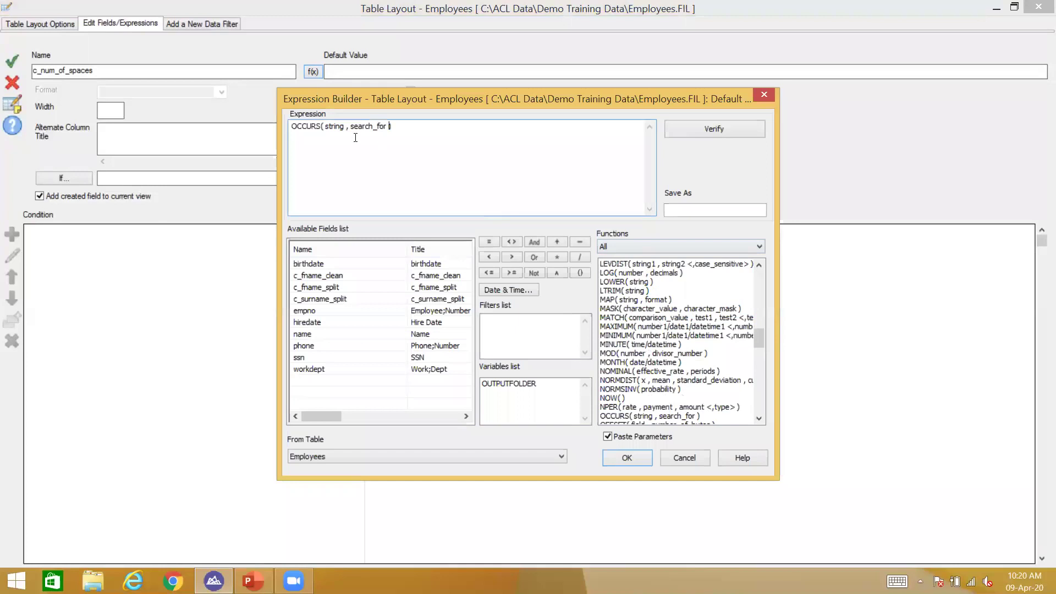
{"action": "double_click", "coordinate": [334, 125]}
{"action": "type", "text": "name"}
{"action": "double_click", "coordinate": [364, 126]}
{"action": "type", "text": "\""}
{"action": "key", "text": "BackSpace"}
{"action": "key", "text": "Return"}
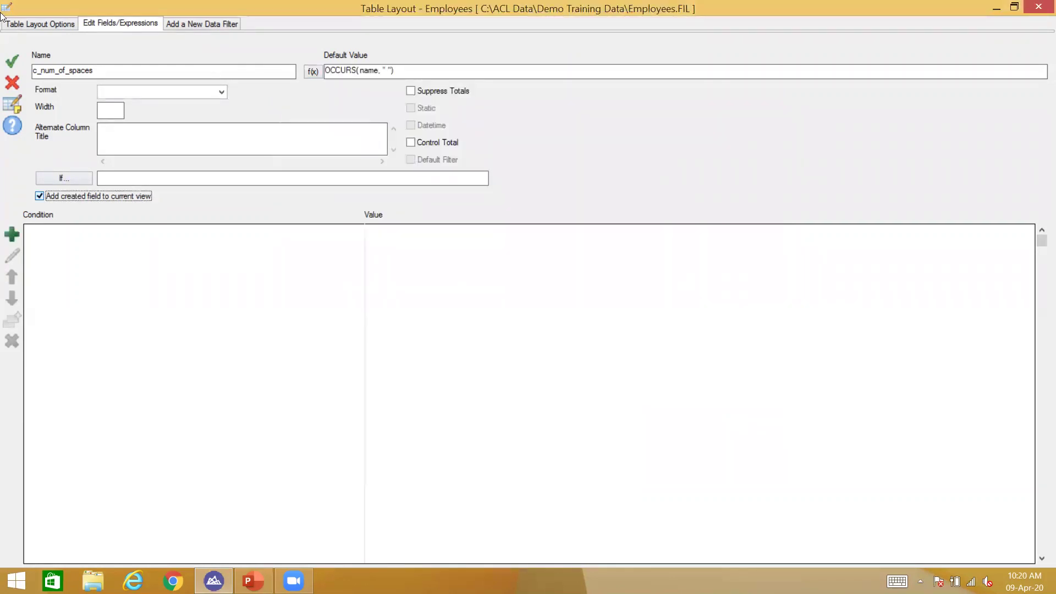
Save the c_num_of_spaces field without adding it to the current view, and return to the Employees view in Analytics.
{"action": "left_click", "coordinate": [12, 61]}
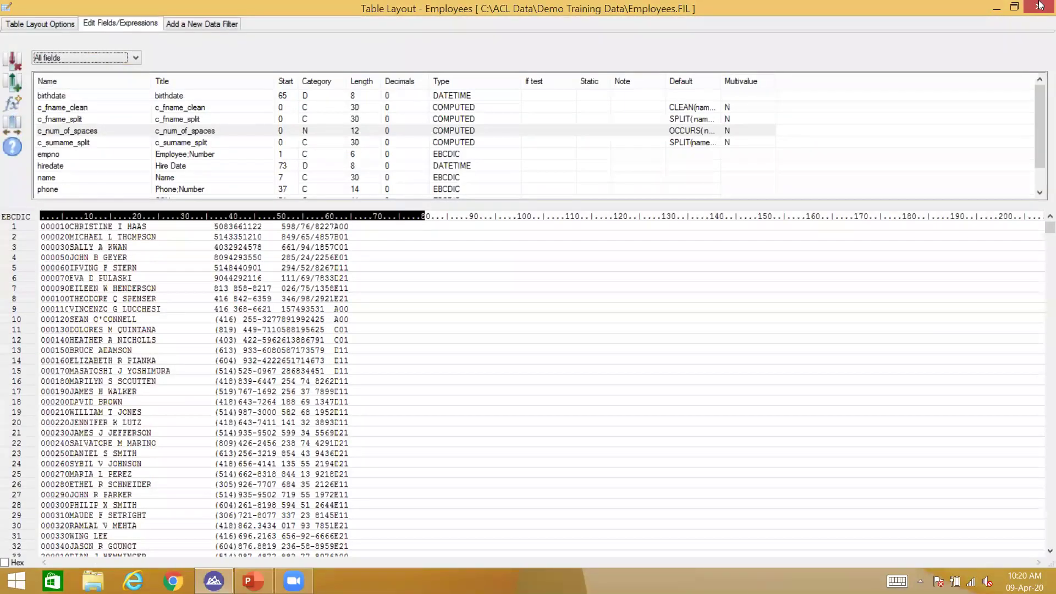
{"action": "key", "text": "alt+Tab"}
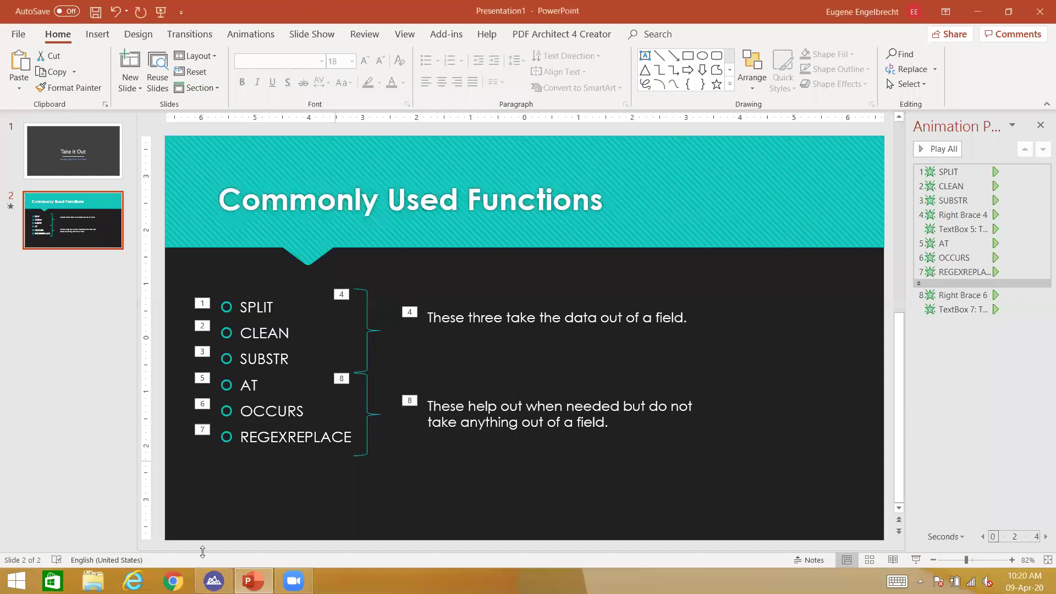
{"action": "left_click", "coordinate": [214, 581]}
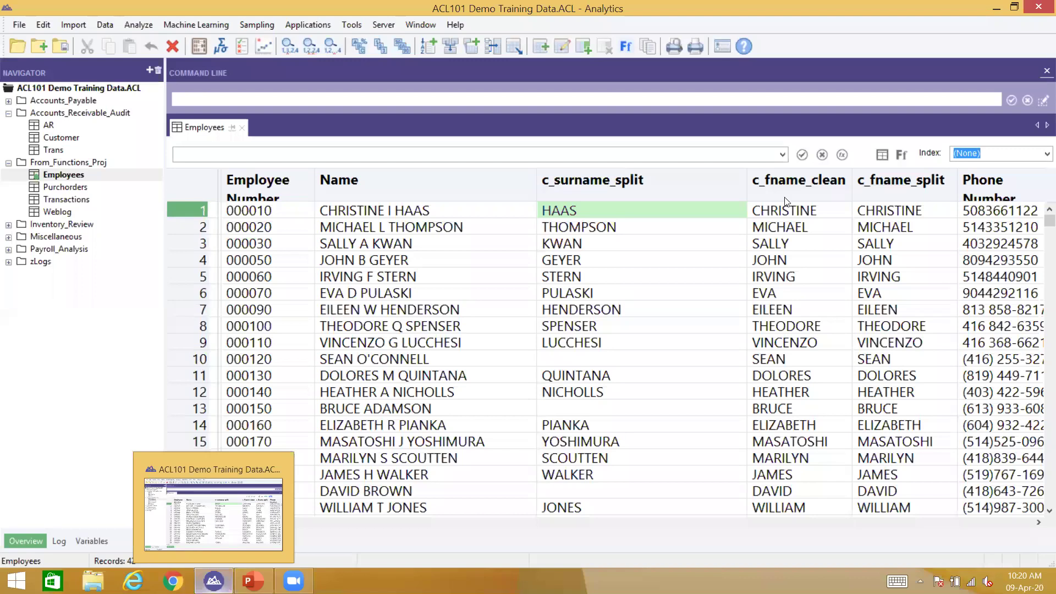
Add the c_num_of_spaces field as a column before c_surname_split in the Employees view, and narrow the new column.
{"action": "left_click", "coordinate": [619, 183]}
{"action": "key", "text": "super+c"}
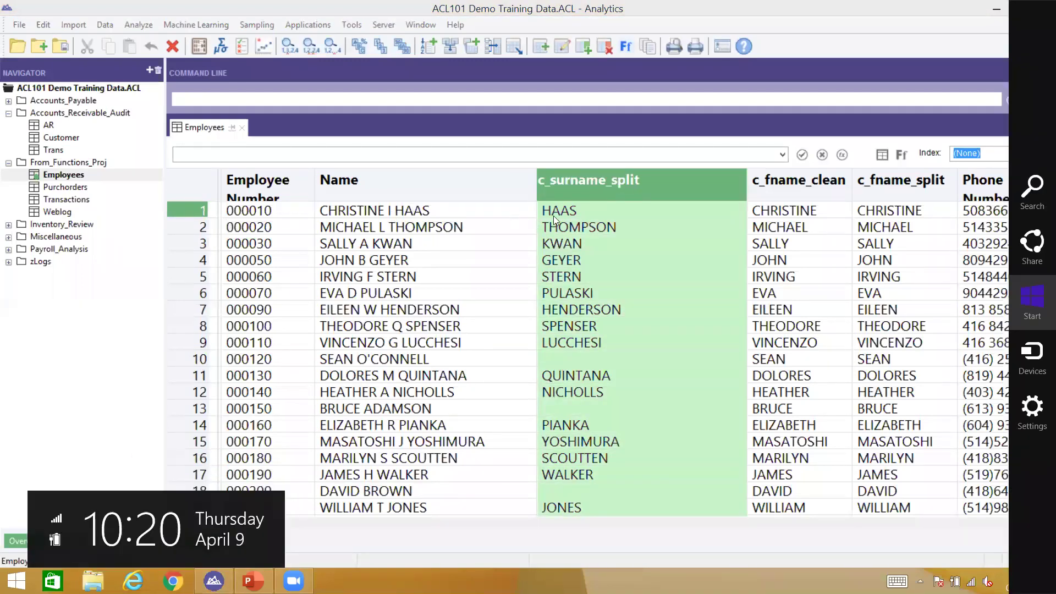
{"action": "left_click", "coordinate": [624, 183]}
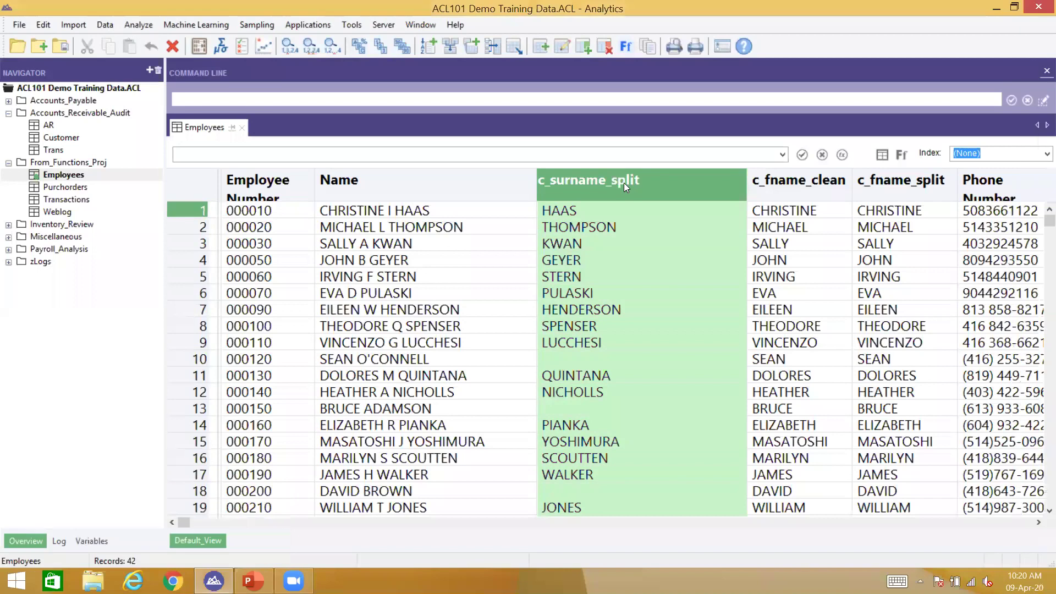
{"action": "left_click", "coordinate": [325, 361]}
{"action": "left_click", "coordinate": [352, 419]}
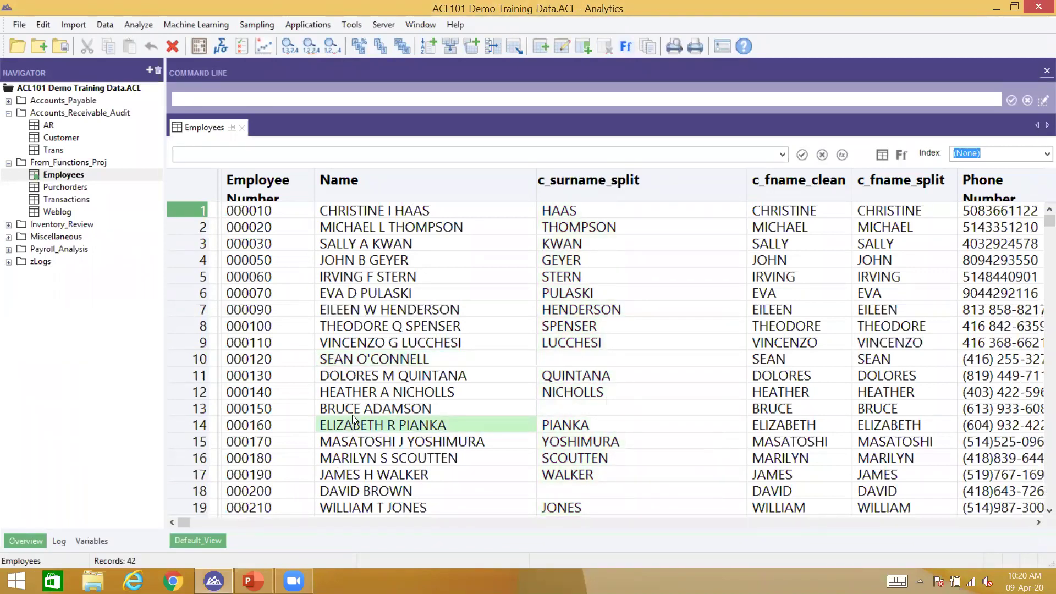
{"action": "left_click", "coordinate": [353, 413]}
{"action": "right_click", "coordinate": [652, 191]}
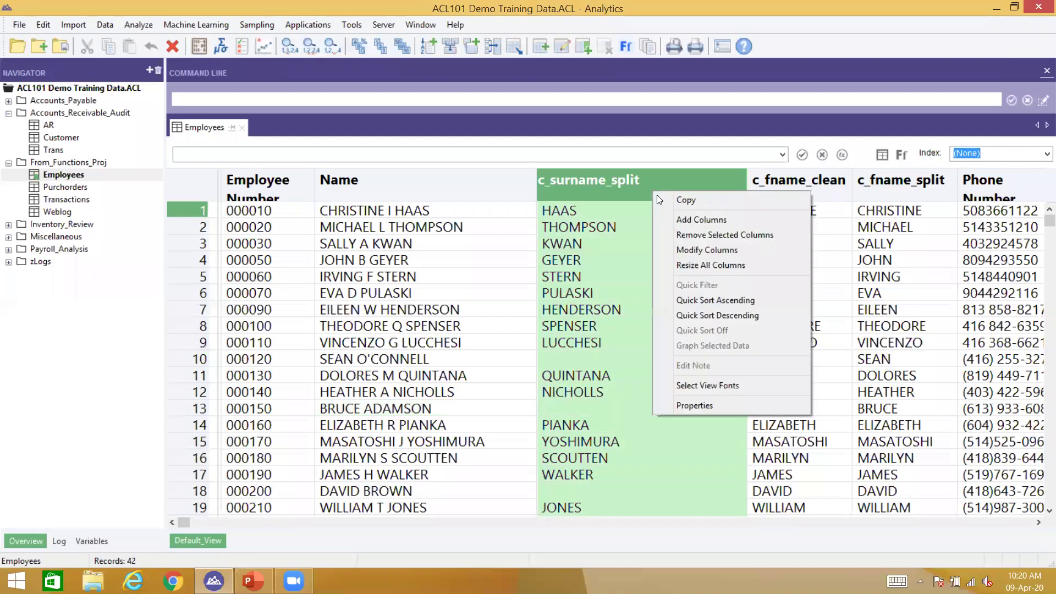
{"action": "left_click", "coordinate": [665, 220]}
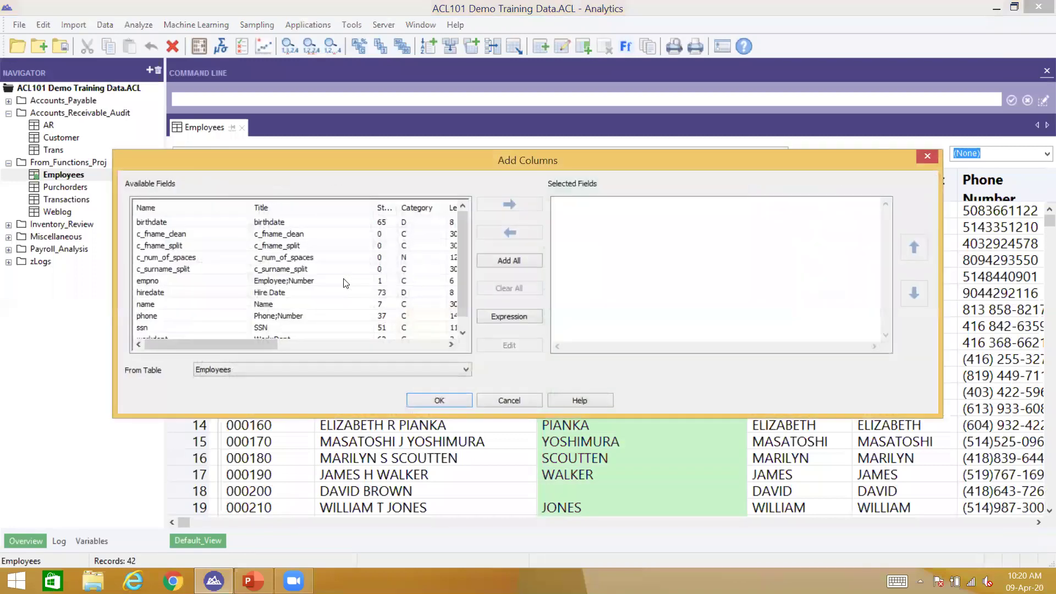
{"action": "double_click", "coordinate": [315, 256]}
{"action": "left_click", "coordinate": [443, 400]}
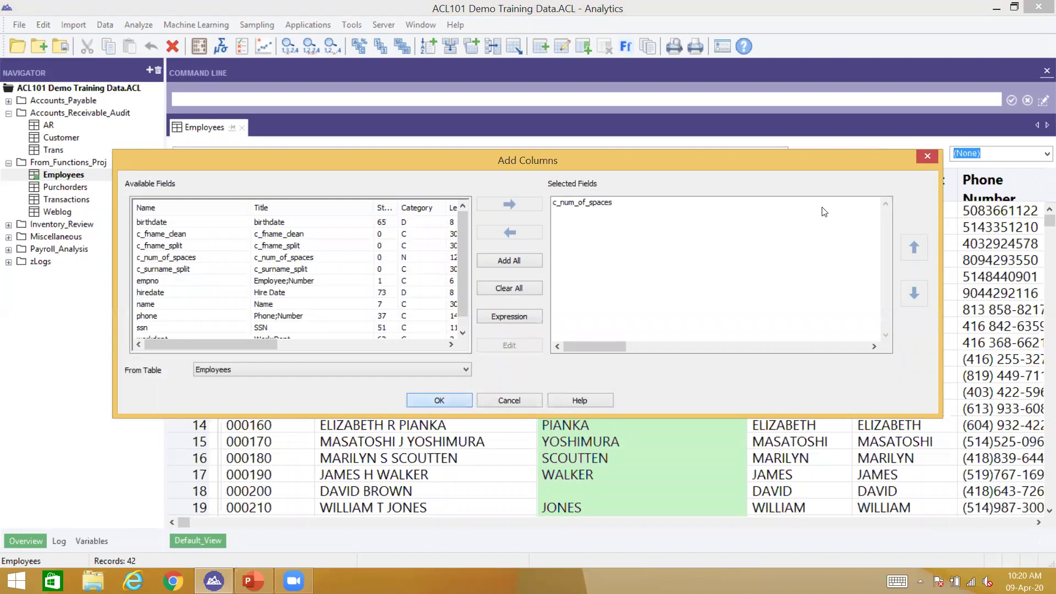
{"action": "left_click_drag", "start_coordinate": [724, 179], "coordinate": [678, 179]}
Compare the c_num_of_spaces values with the names in rows 1 and 13 of the Employees view.
{"action": "left_click", "coordinate": [630, 212]}
{"action": "left_click", "coordinate": [467, 208]}
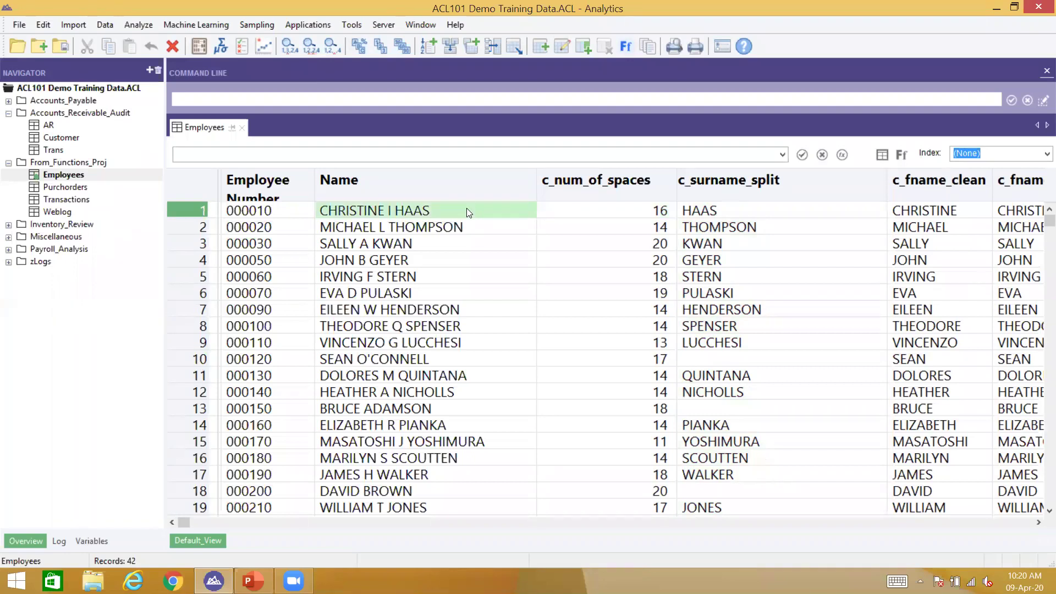
{"action": "left_click", "coordinate": [591, 215]}
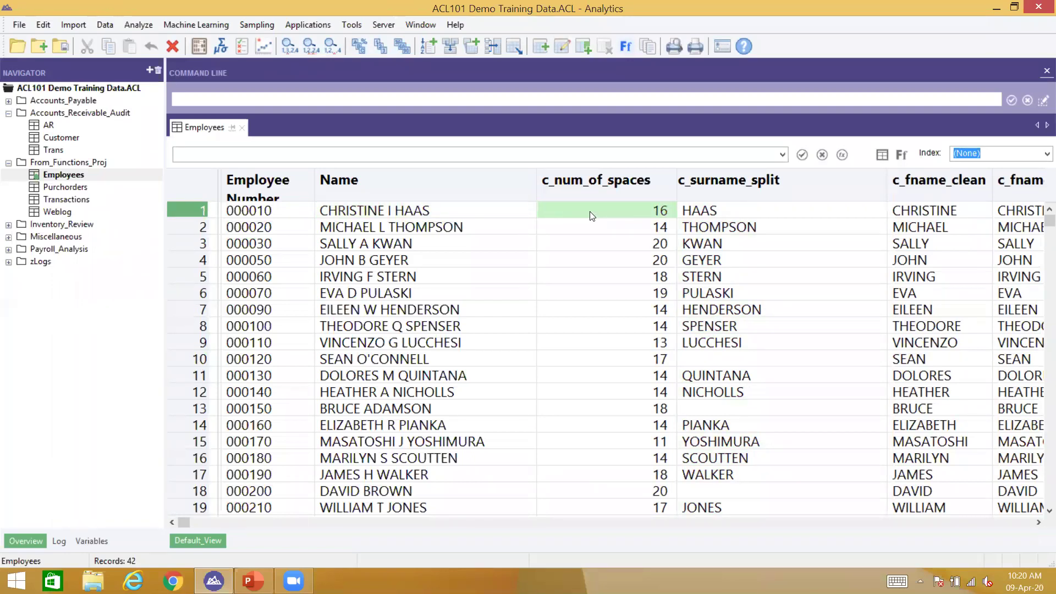
{"action": "left_click", "coordinate": [424, 410]}
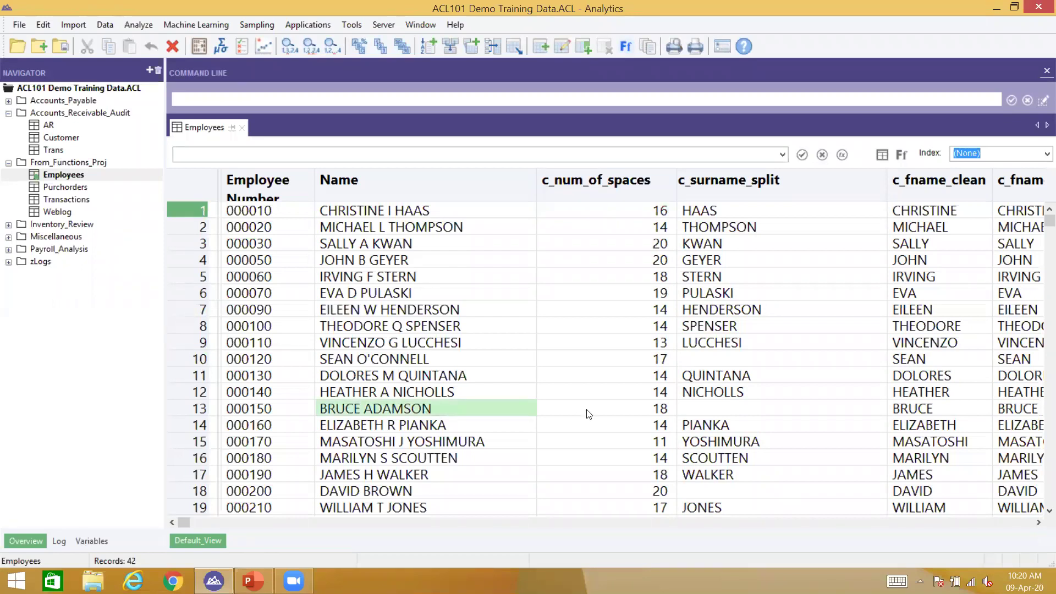
{"action": "left_click", "coordinate": [588, 414]}
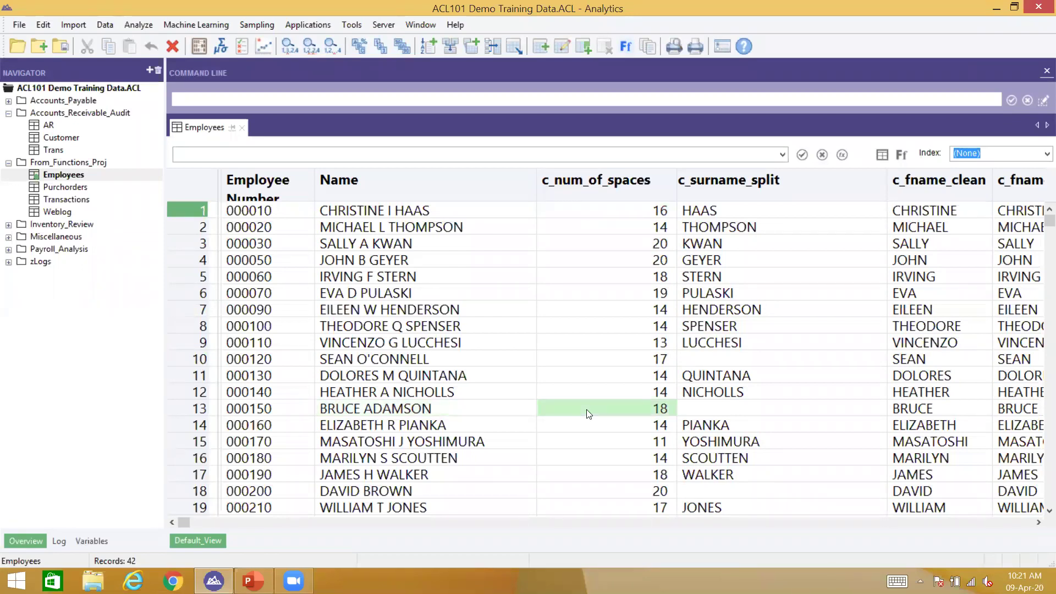
{"action": "left_click", "coordinate": [420, 216]}
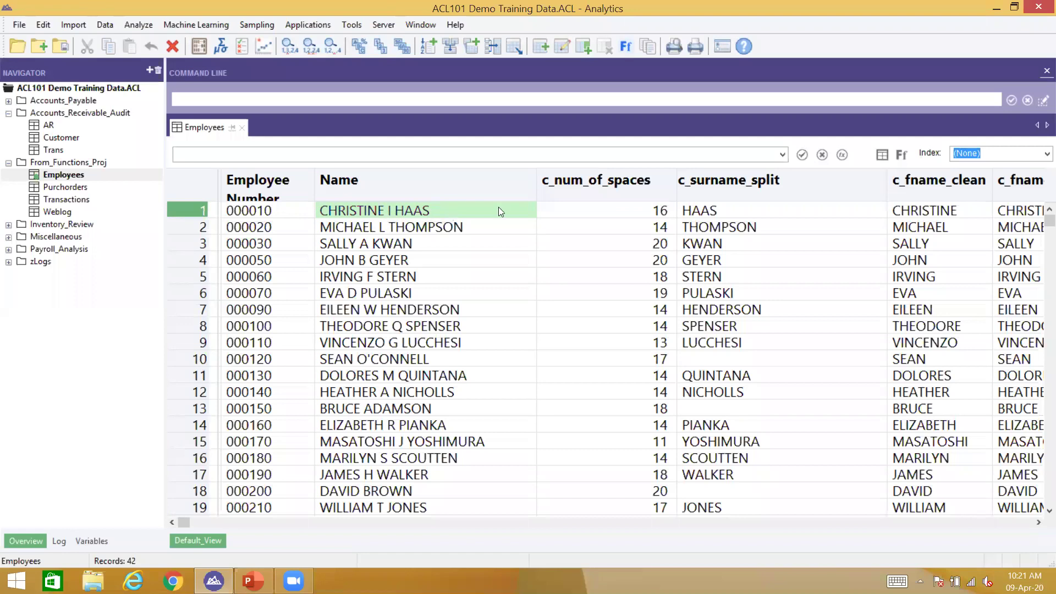
Wrap name in ALLTRIM in the c_num_of_spaces default value, making it OCCURS( ALLTRIM(name), " ").
{"action": "left_click", "coordinate": [647, 211]}
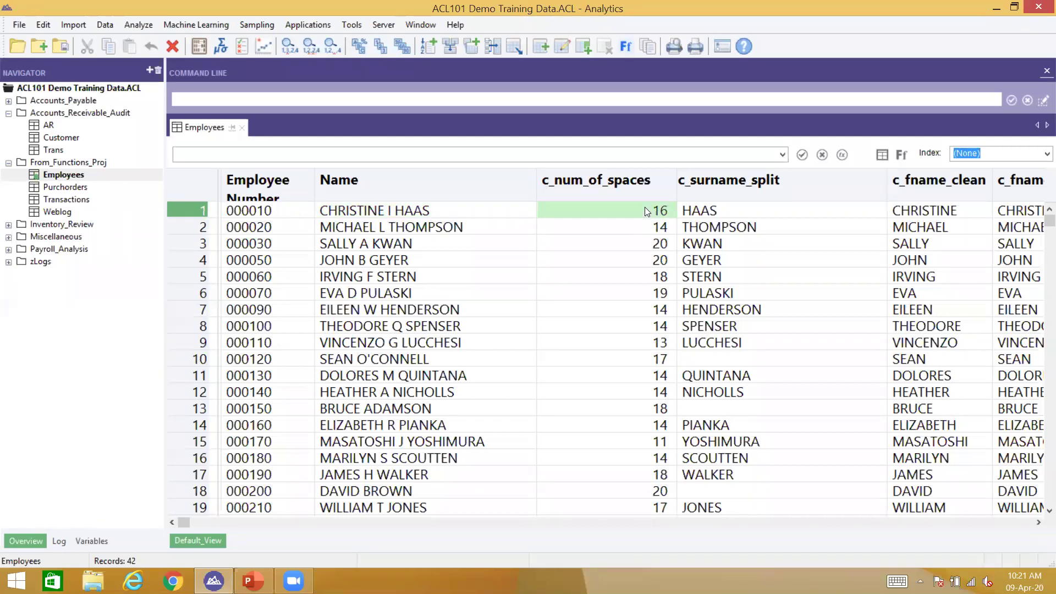
{"action": "left_click", "coordinate": [489, 215]}
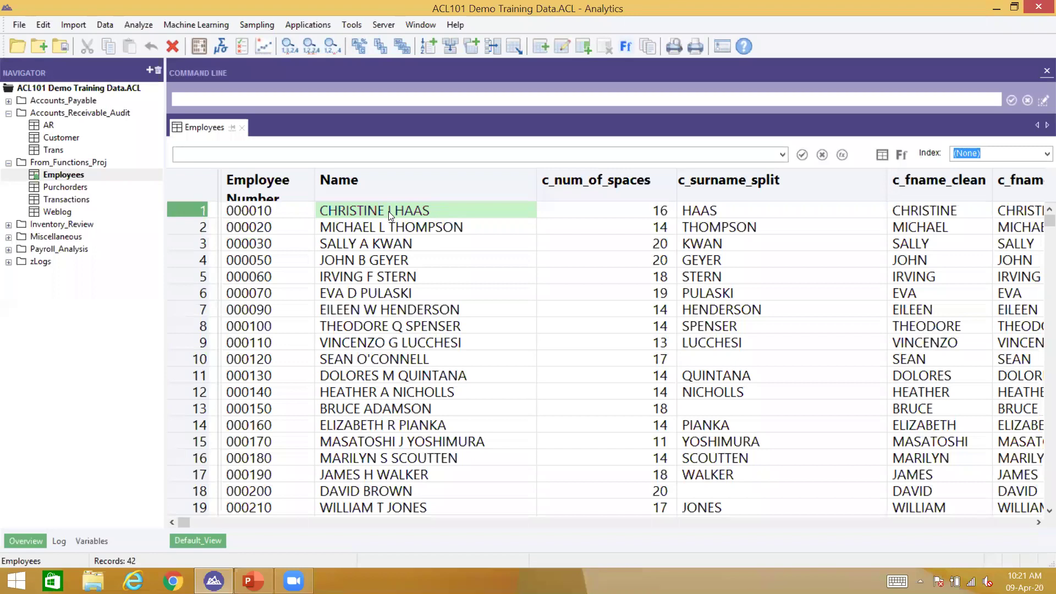
{"action": "left_click", "coordinate": [406, 46]}
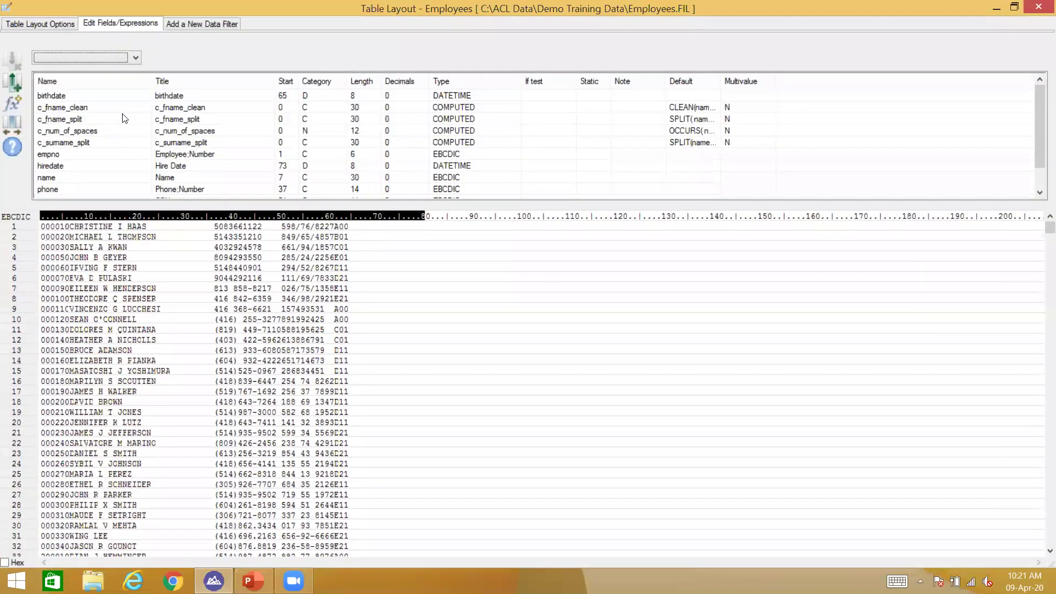
{"action": "left_click", "coordinate": [122, 113]}
{"action": "key", "text": "Down"}
{"action": "key", "text": "Return"}
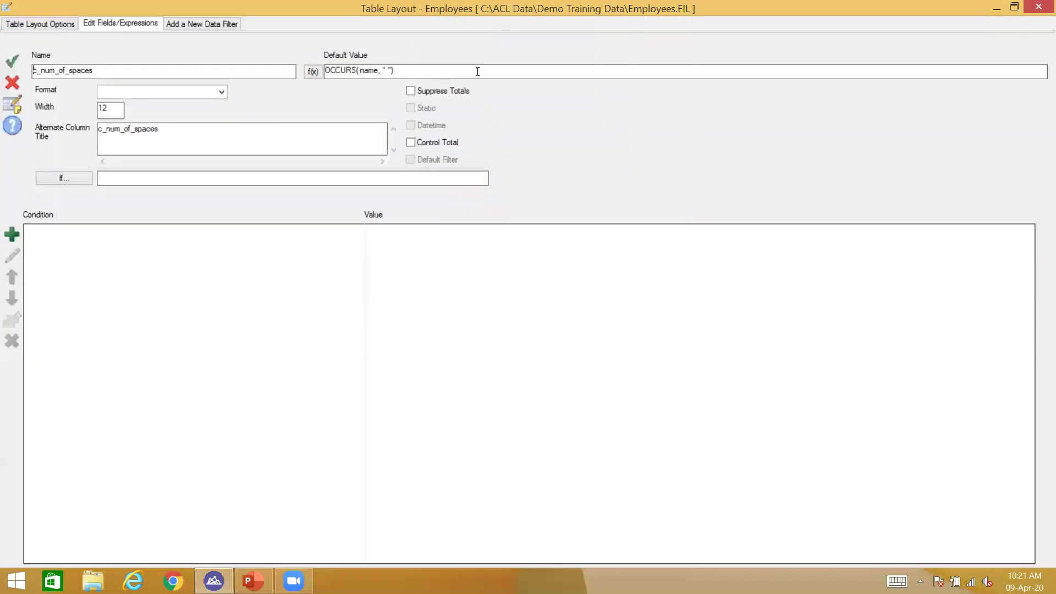
{"action": "key", "text": "Left"}
{"action": "key", "text": "Left"}
{"action": "key", "text": "Left"}
{"action": "key", "text": "Left"}
{"action": "key", "text": "Left"}
{"action": "key", "text": "Left"}
{"action": "key", "text": "Left"}
{"action": "key", "text": "Left"}
{"action": "key", "text": "Left"}
{"action": "key", "text": "Left"}
{"action": "type", "text": "ALLTRIM"}
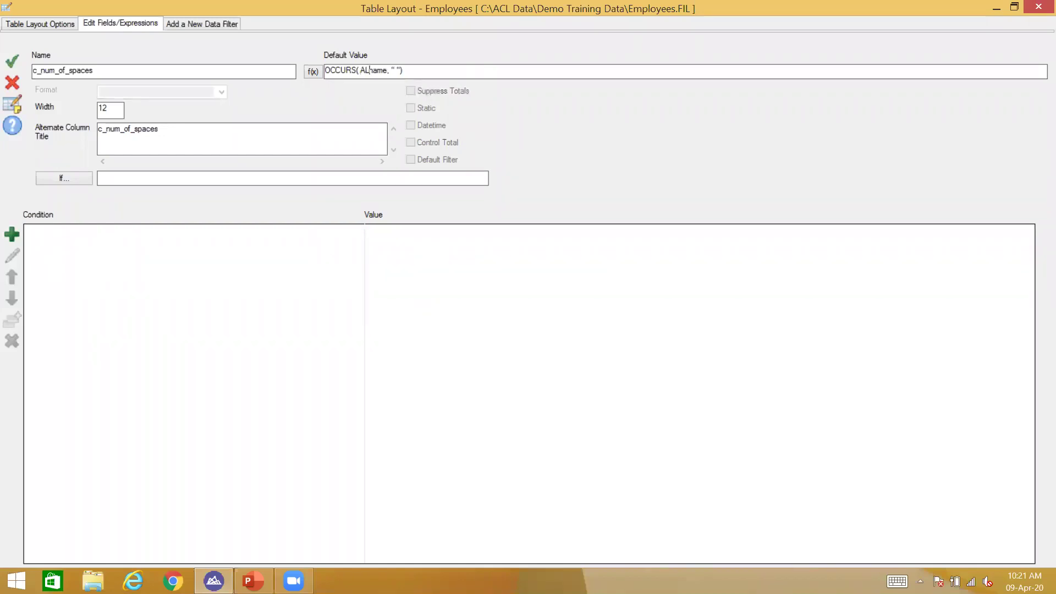
{"action": "type", "text": "(name)"}
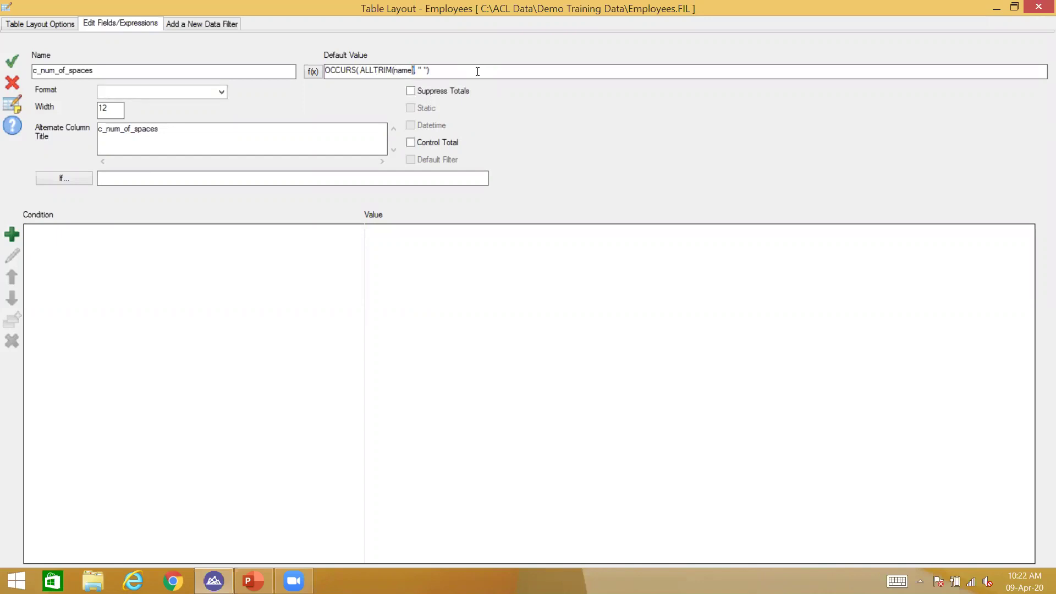
Save the edited c_num_of_spaces field and close the Employees table layout.
{"action": "key", "text": "shift+Left"}
{"action": "key", "text": "shift+Left"}
{"action": "key", "text": "shift+Left"}
{"action": "key", "text": "shift+Left"}
{"action": "key", "text": "shift+Left"}
{"action": "key", "text": "shift+Left"}
{"action": "key", "text": "shift+Left"}
{"action": "key", "text": "shift+Left"}
{"action": "key", "text": "shift+Left"}
{"action": "key", "text": "shift+Left"}
{"action": "key", "text": "shift+Left"}
{"action": "key", "text": "shift+Left"}
{"action": "key", "text": "shift+Left"}
{"action": "left_click", "coordinate": [406, 73]}
{"action": "left_click", "coordinate": [12, 61]}
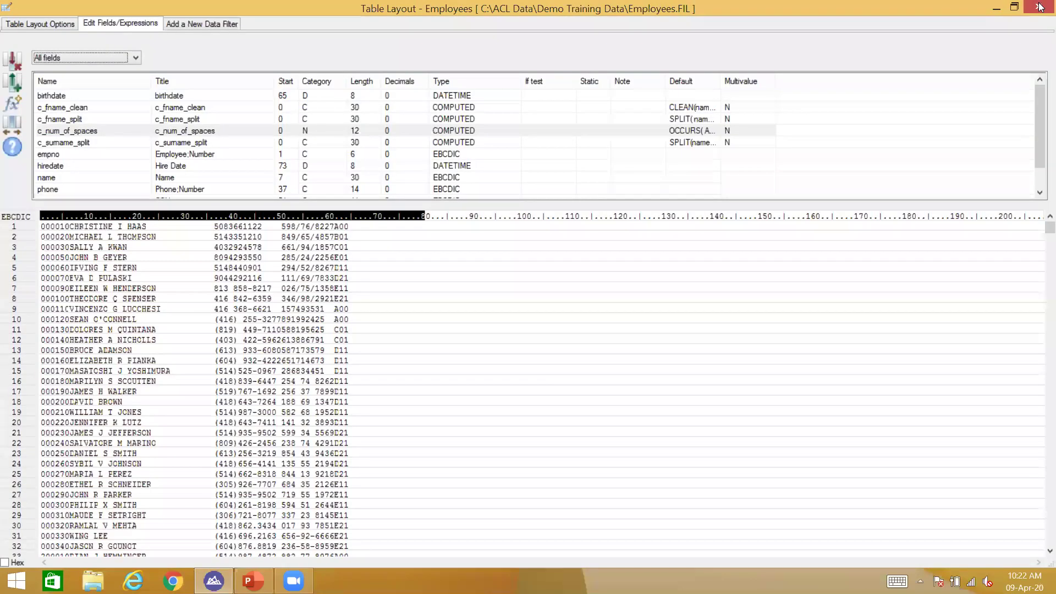
{"action": "left_click", "coordinate": [1039, 7]}
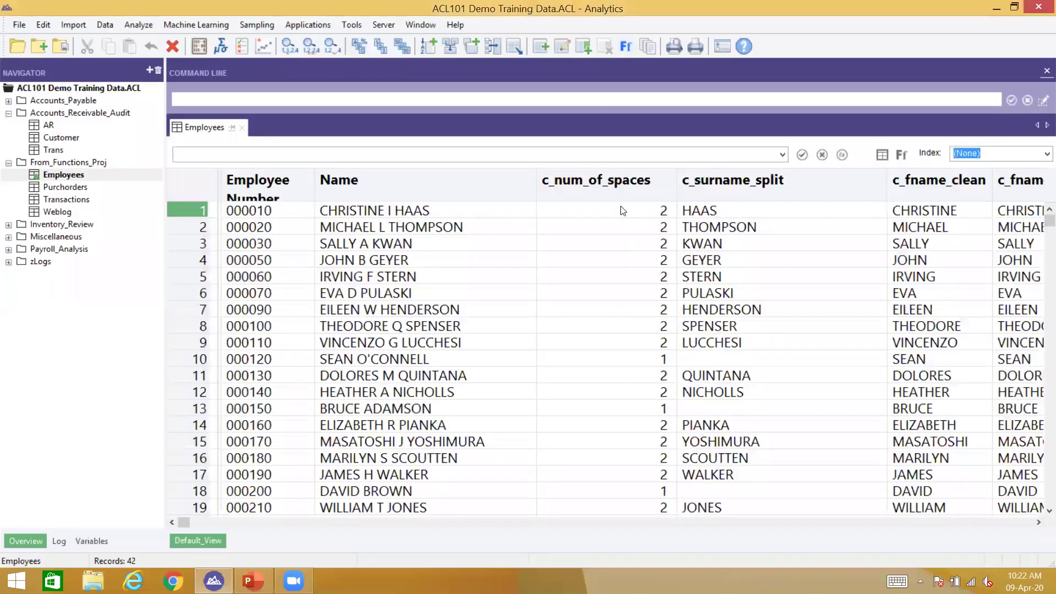
Narrow the c_num_of_spaces column and check its values against the names in rows 1, 10 and 13.
{"action": "left_click", "coordinate": [618, 210]}
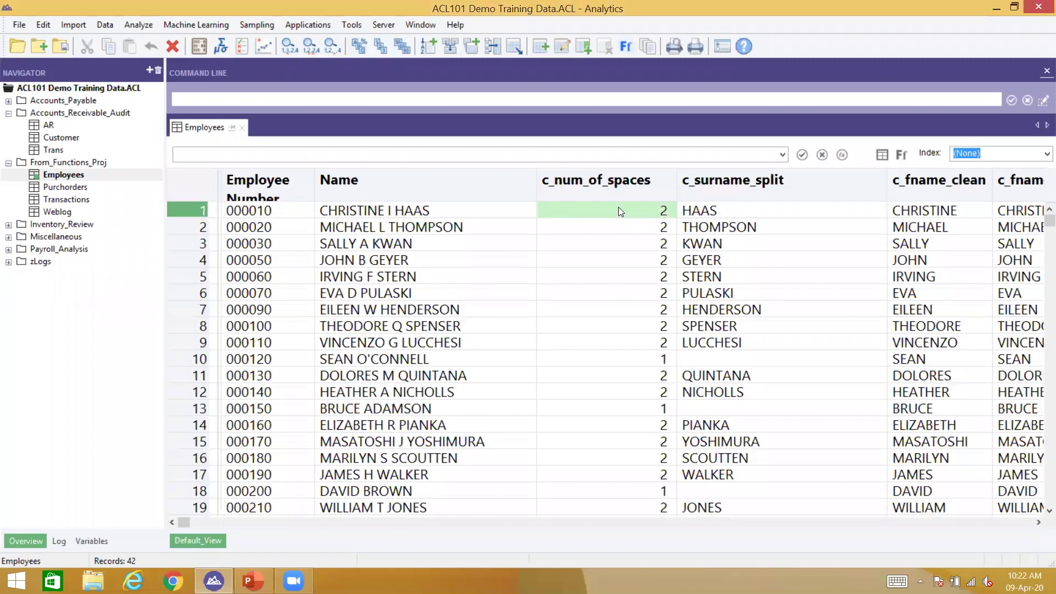
{"action": "left_click", "coordinate": [630, 357]}
{"action": "left_click", "coordinate": [643, 409]}
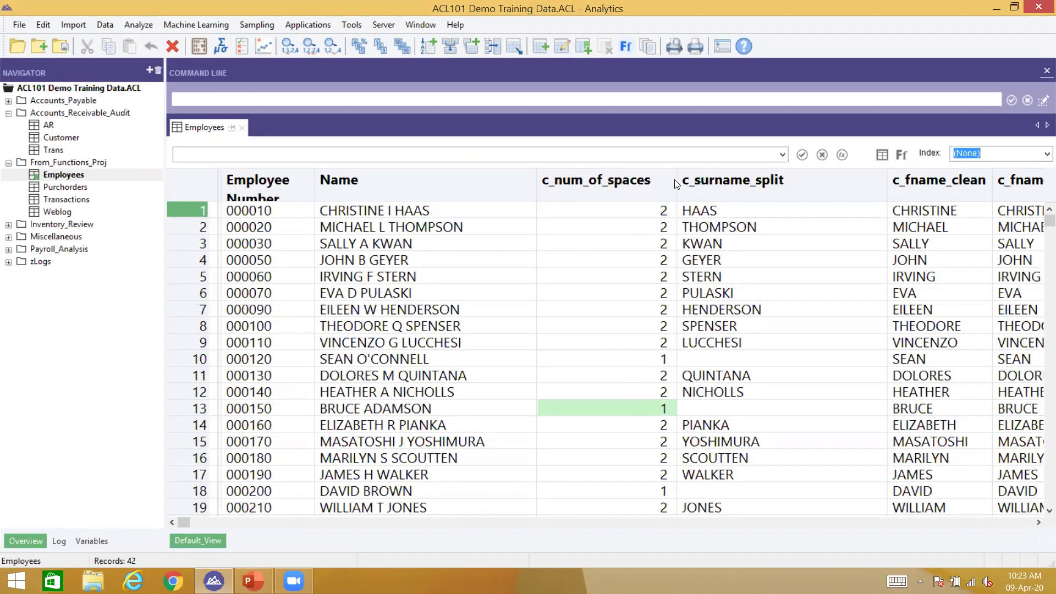
{"action": "left_click_drag", "start_coordinate": [676, 180], "coordinate": [606, 183]}
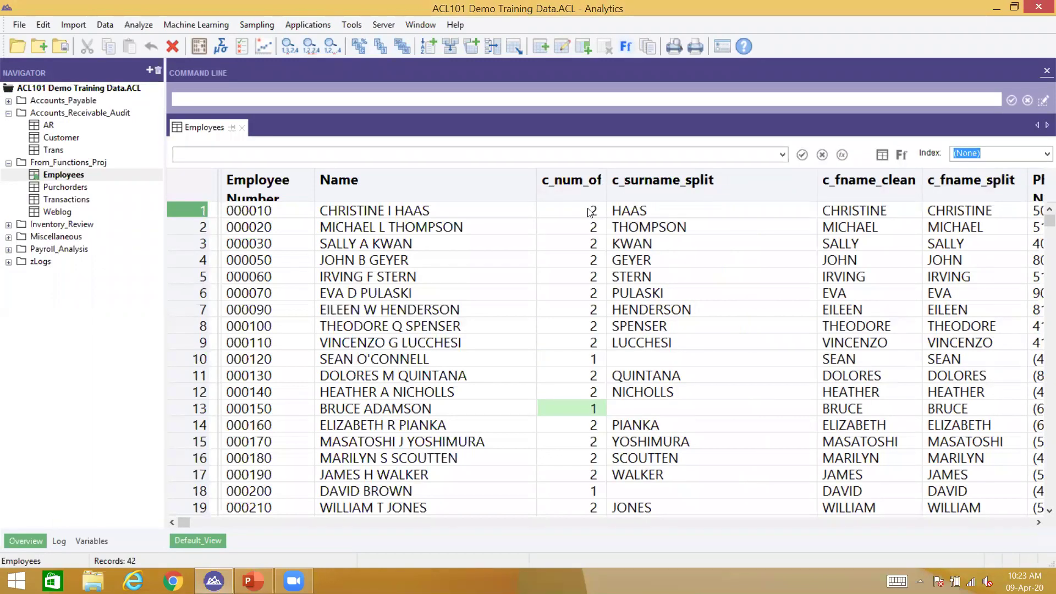
{"action": "left_click", "coordinate": [590, 213]}
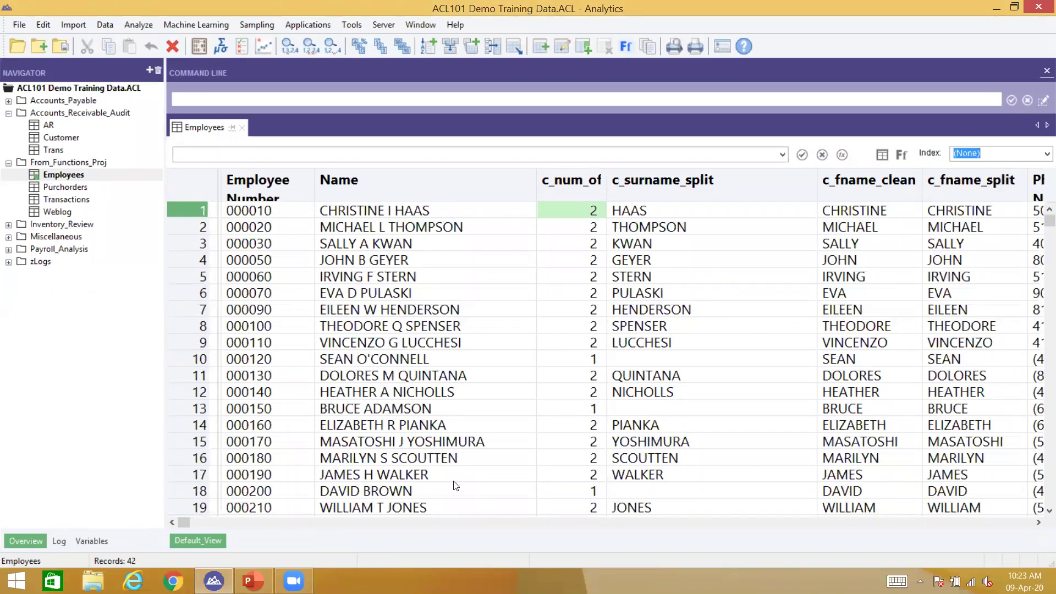
{"action": "left_click", "coordinate": [415, 210]}
{"action": "left_click", "coordinate": [590, 212]}
{"action": "left_click", "coordinate": [570, 363]}
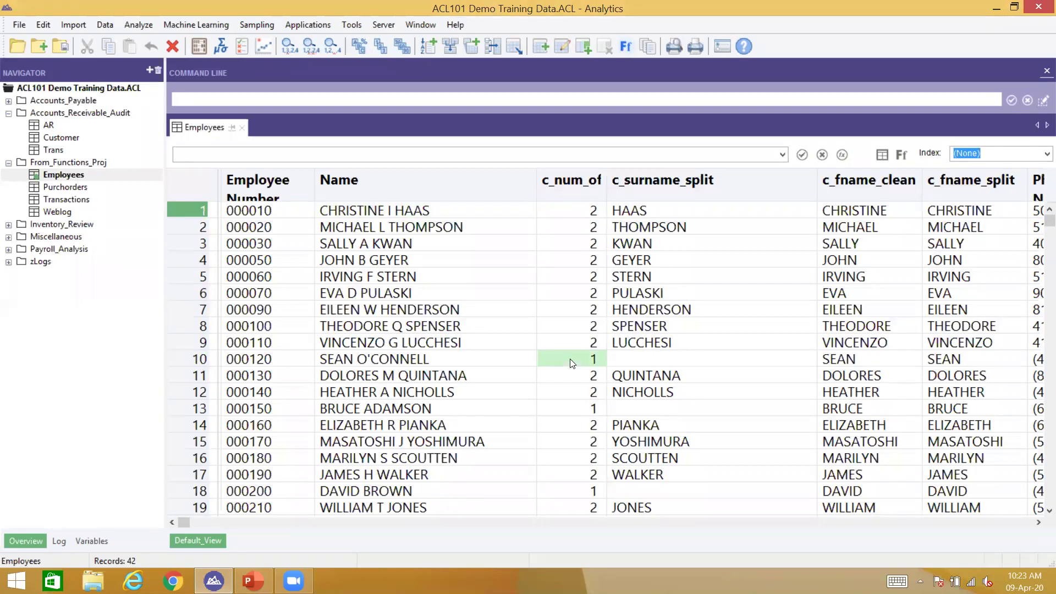
Open the c_surname_split field in the Employees table layout and copy its default value expression.
{"action": "key", "text": "ctrl+l"}
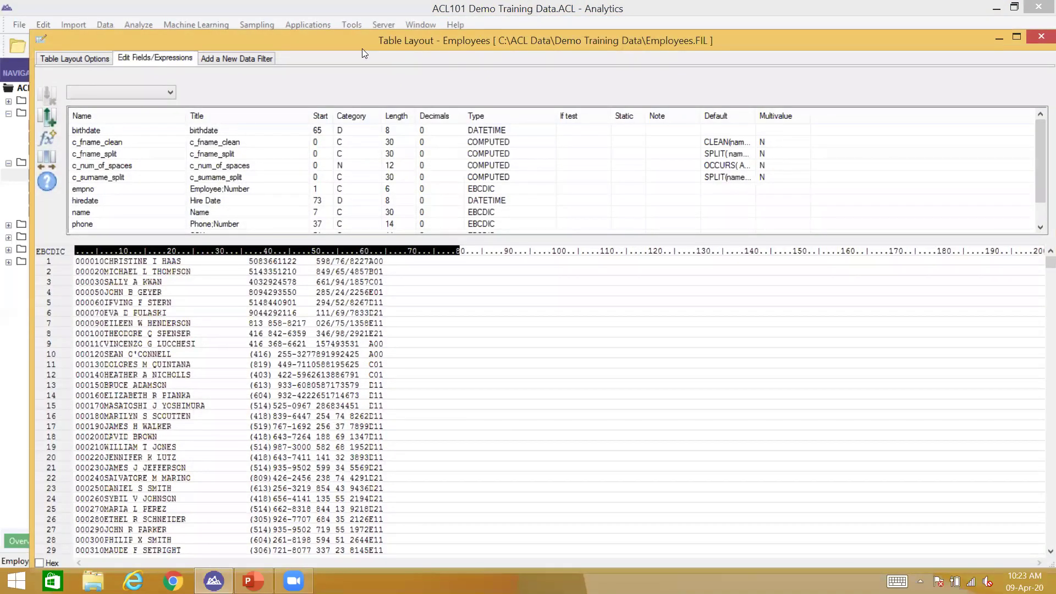
{"action": "double_click", "coordinate": [361, 48]}
{"action": "double_click", "coordinate": [142, 147]}
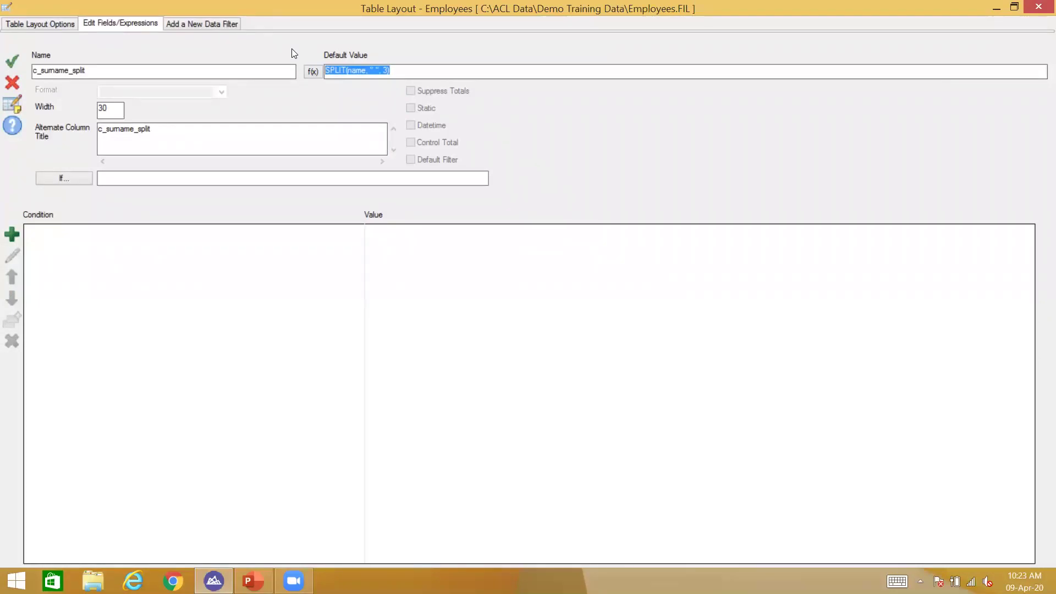
{"action": "left_click", "coordinate": [407, 69]}
{"action": "left_click_drag", "start_coordinate": [407, 69], "coordinate": [351, 70]}
{"action": "left_click", "coordinate": [419, 69]}
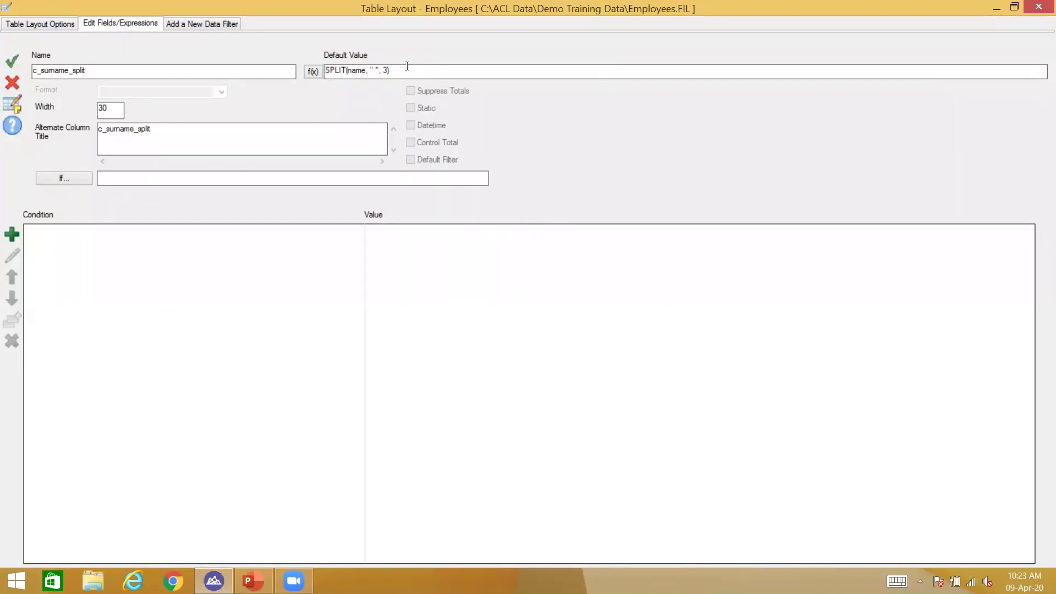
{"action": "key", "text": "ctrl+a"}
{"action": "key", "text": "ctrl+c"}
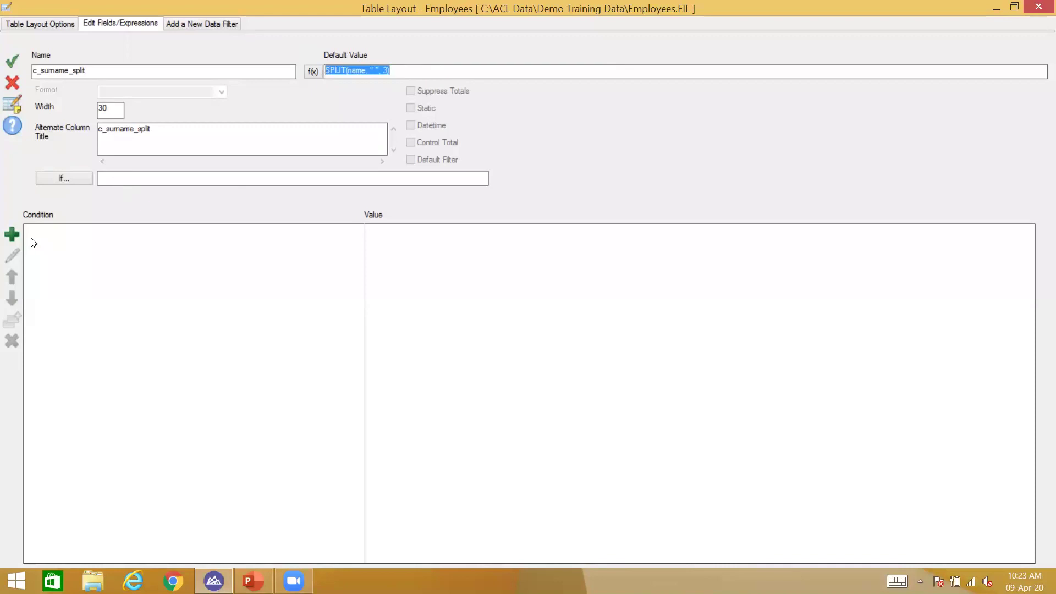
Insert a condition on c_surname_split and build it as c_num_of_spaces = 1 in the Expression Builder.
{"action": "left_click", "coordinate": [12, 234]}
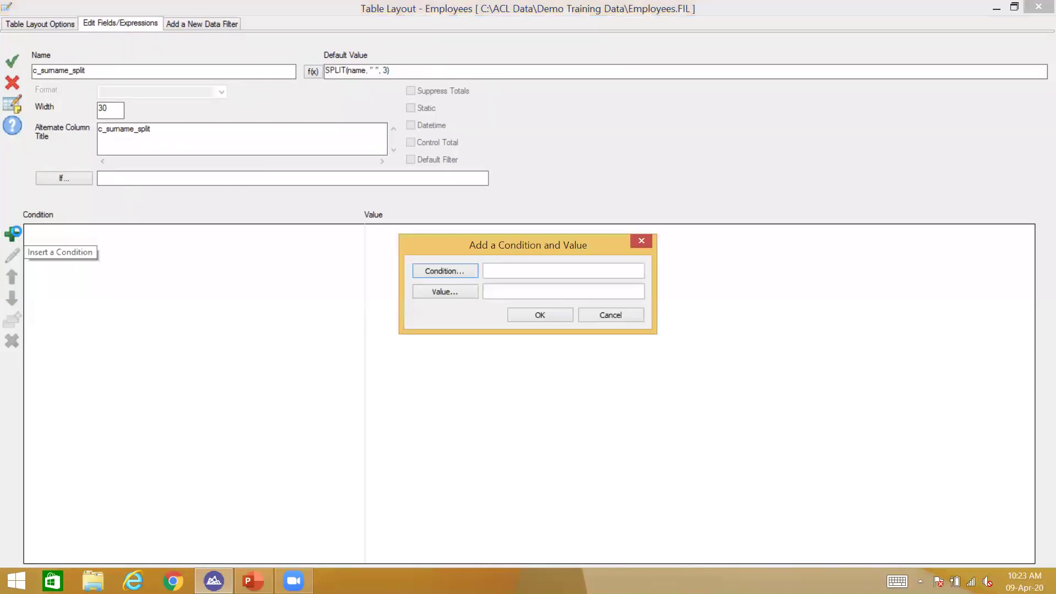
{"action": "left_click", "coordinate": [448, 270]}
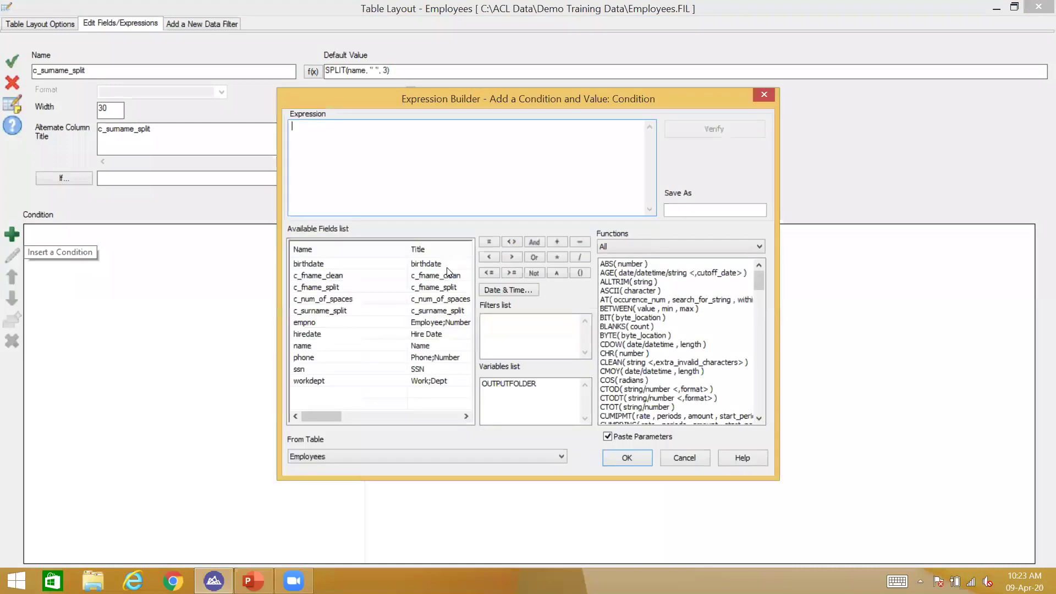
{"action": "left_click", "coordinate": [419, 302]}
{"action": "double_click", "coordinate": [419, 301]}
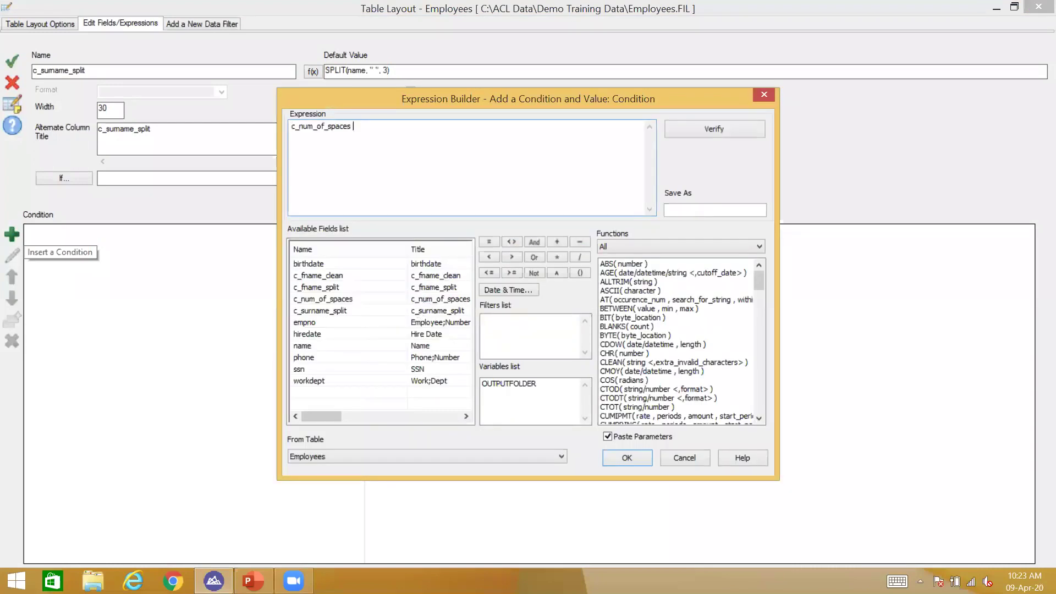
{"action": "type", "text": "= 1"}
{"action": "key", "text": "Return"}
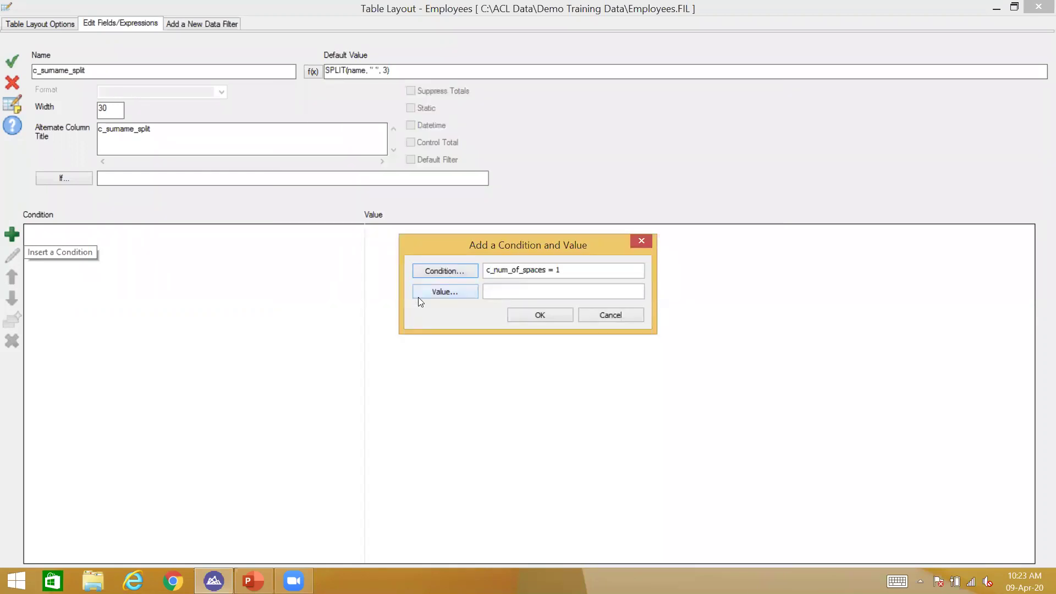
Set the condition's value to SPLIT(name, " ", 2) and save the c_surname_split field.
{"action": "left_click", "coordinate": [548, 290]}
{"action": "key", "text": "ctrl+v"}
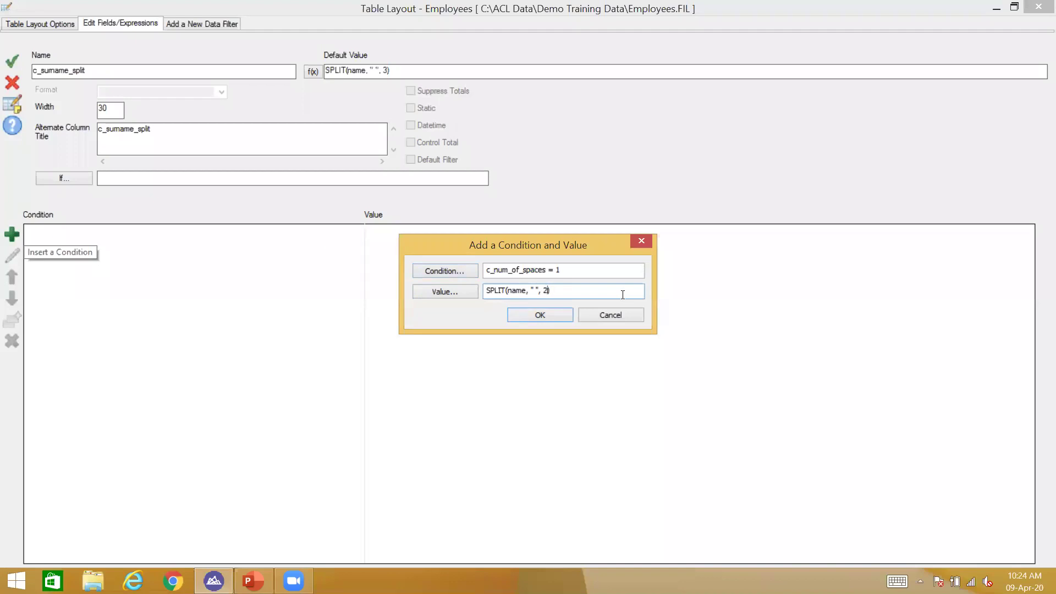
{"action": "left_click", "coordinate": [558, 319]}
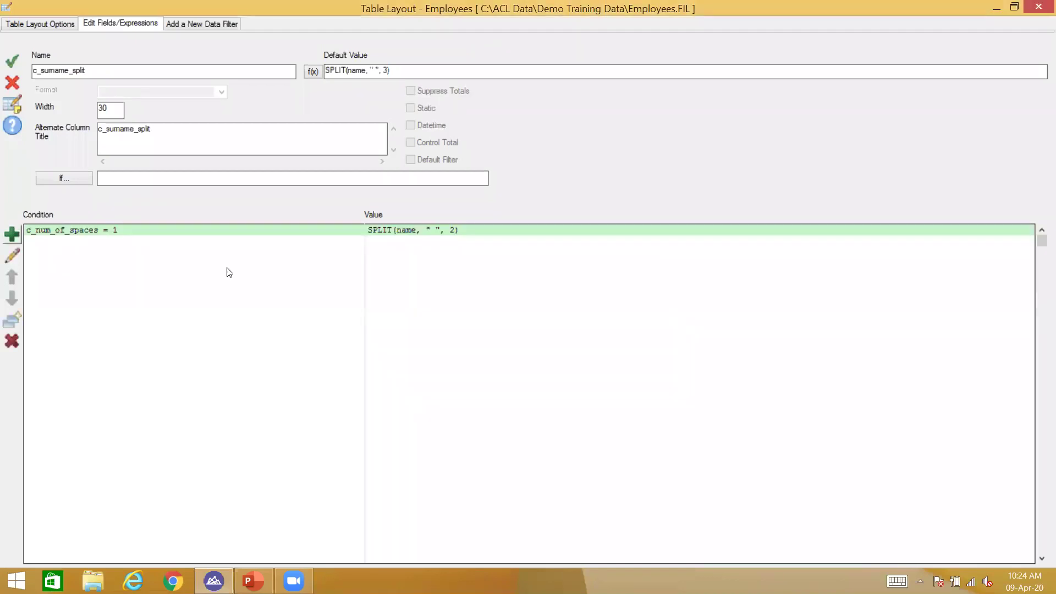
{"action": "left_click", "coordinate": [12, 61]}
{"action": "left_click", "coordinate": [503, 343]}
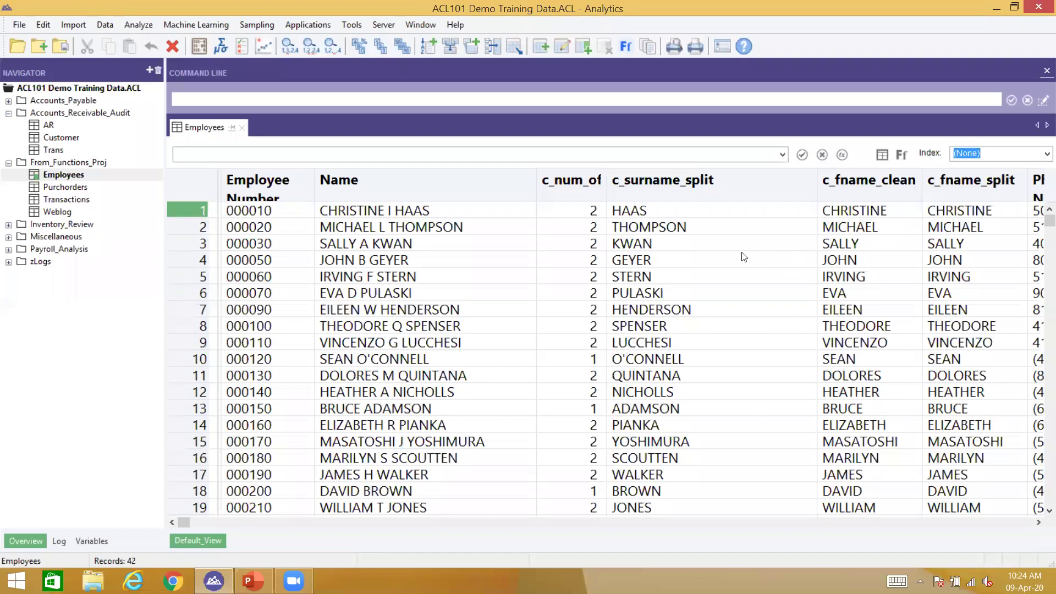
Compare the c_surname_split and c_num_of_spaces values with the name in row 13 of the Employees view.
{"action": "left_click", "coordinate": [654, 411]}
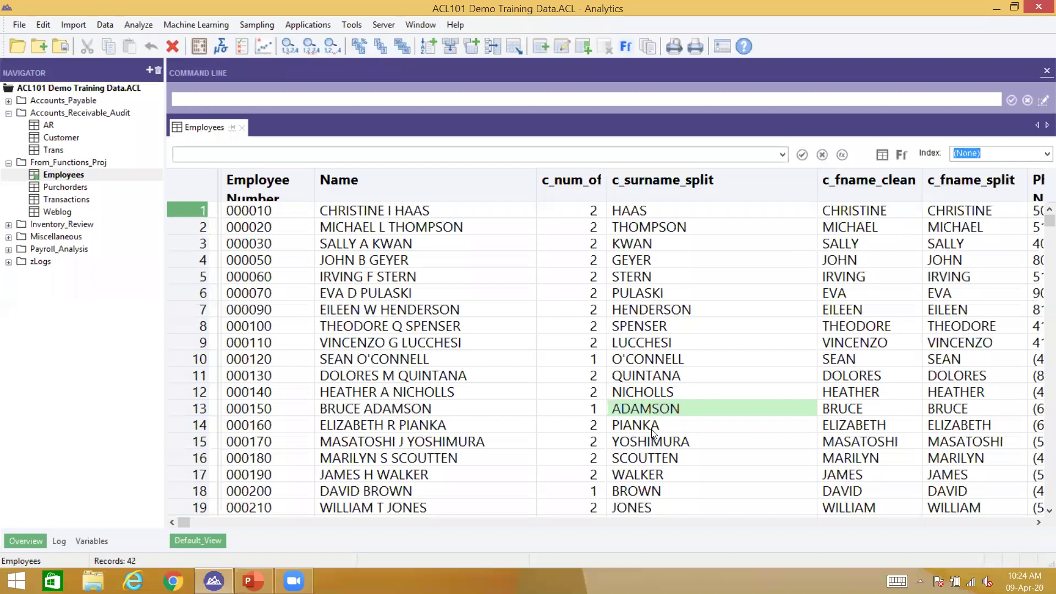
{"action": "left_click", "coordinate": [577, 406]}
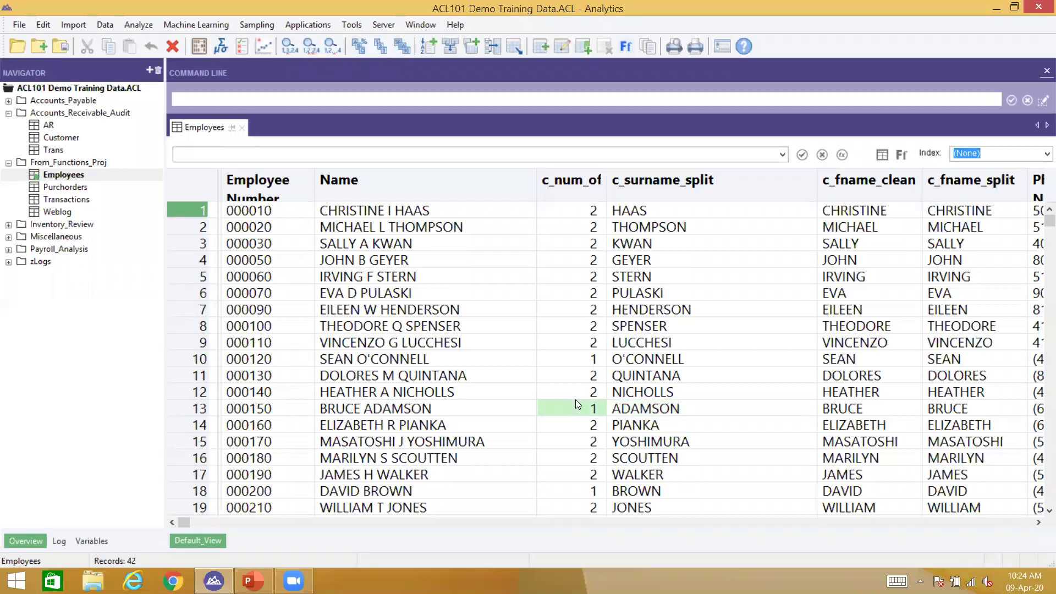
{"action": "left_click", "coordinate": [416, 397]}
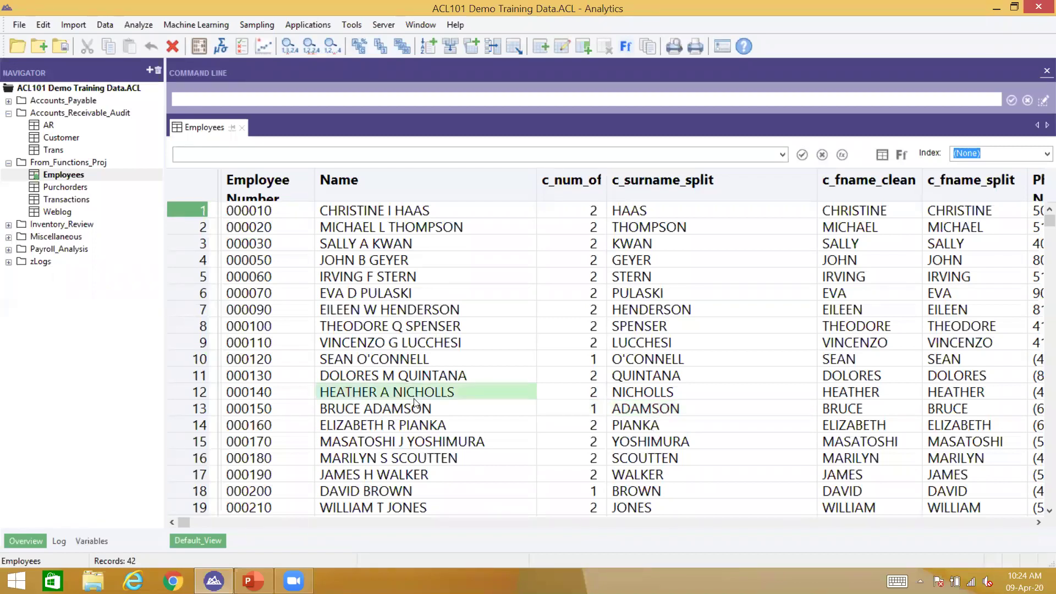
{"action": "left_click", "coordinate": [418, 411]}
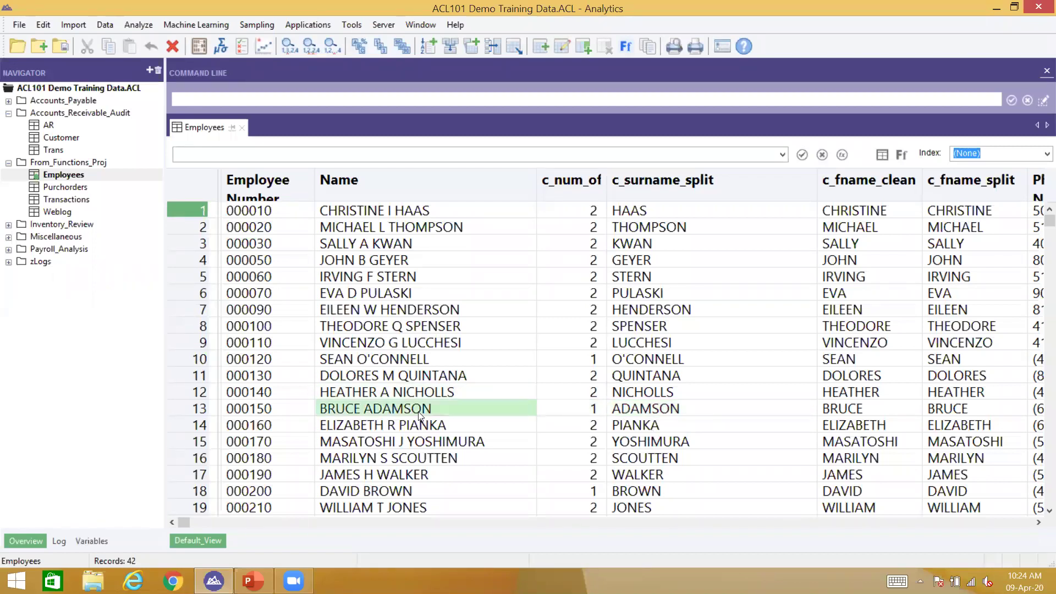
{"action": "left_click", "coordinate": [619, 408]}
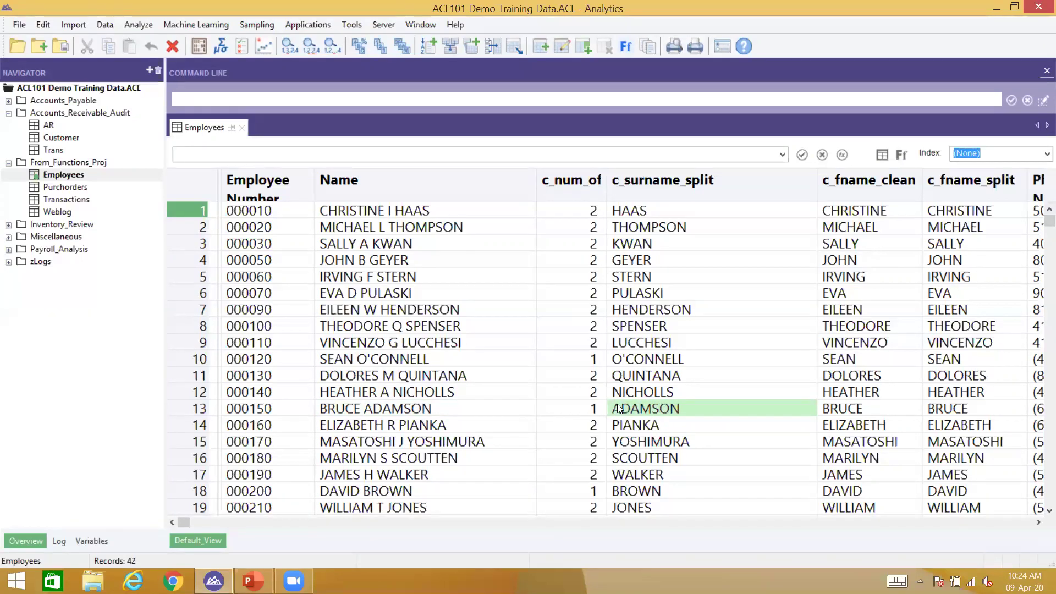
Reopen the c_surname_split field in the Employees table layout and delete its c_num_of_spaces = 1 condition.
{"action": "left_click", "coordinate": [562, 46]}
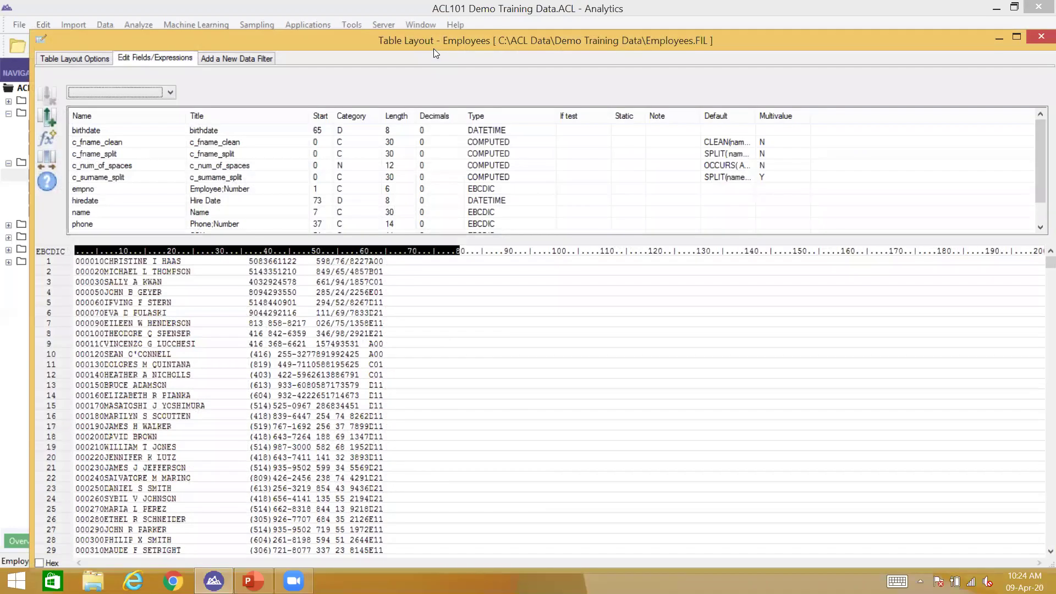
{"action": "double_click", "coordinate": [432, 49]}
{"action": "double_click", "coordinate": [145, 144]}
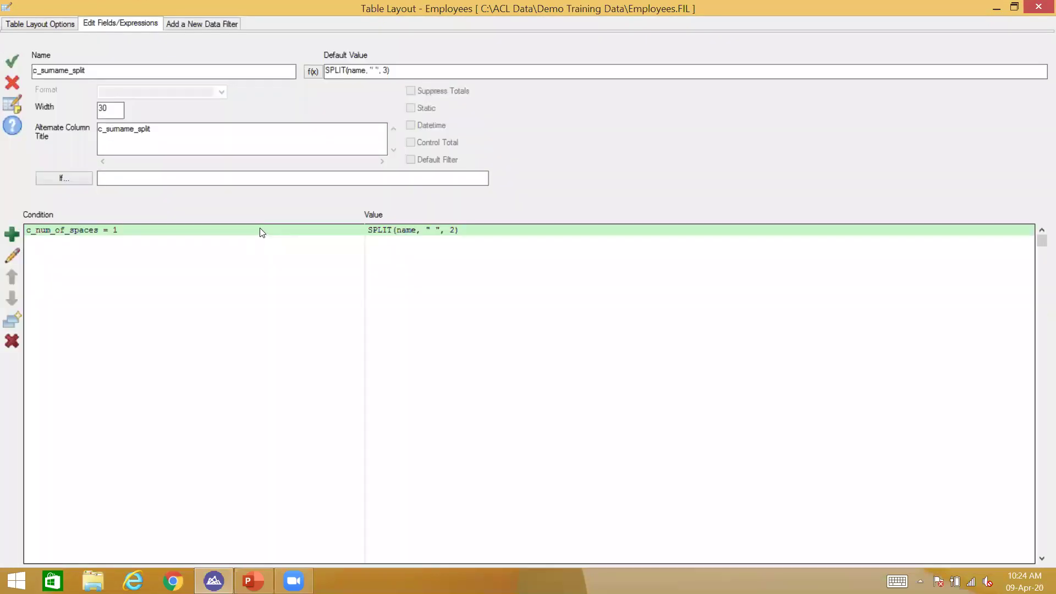
{"action": "left_click", "coordinate": [12, 341]}
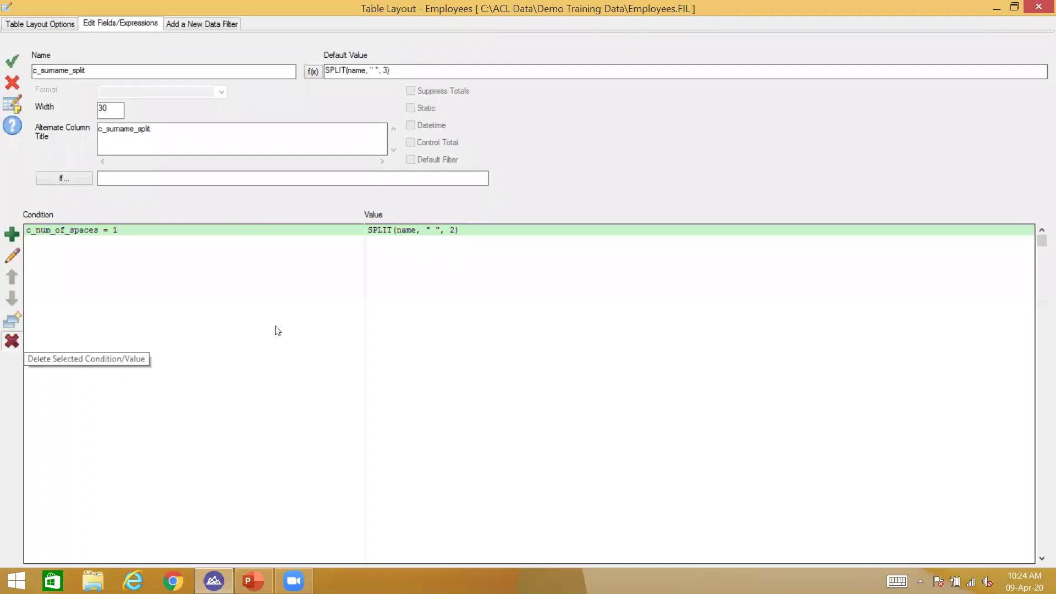
{"action": "left_click", "coordinate": [644, 249]}
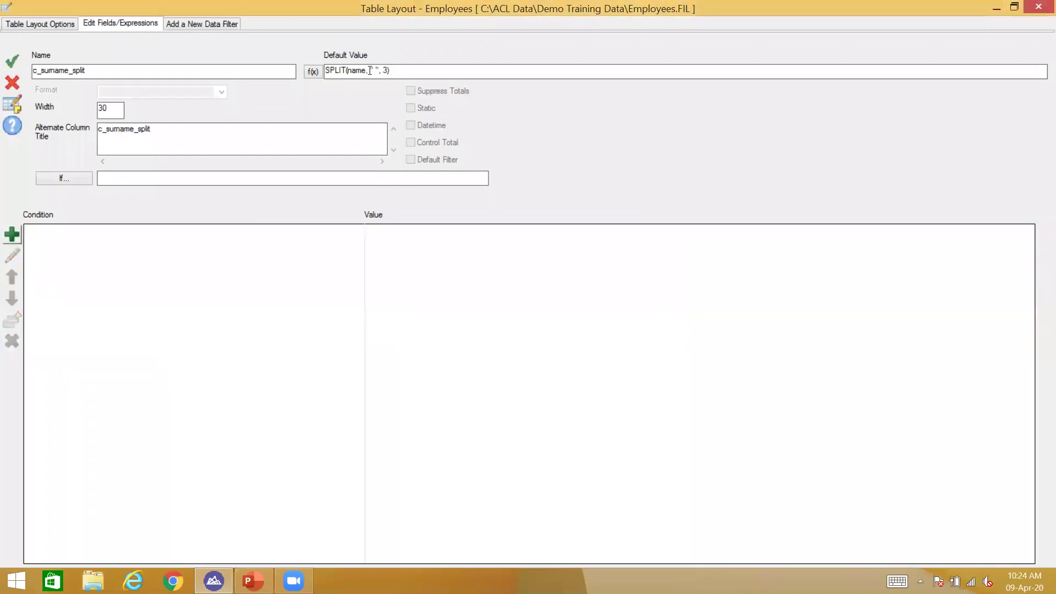
In the default value's SPLIT expression for c_surname_split, try 2 + 1 as the segment number and replace it with 1 + 1.
{"action": "left_click", "coordinate": [307, 73]}
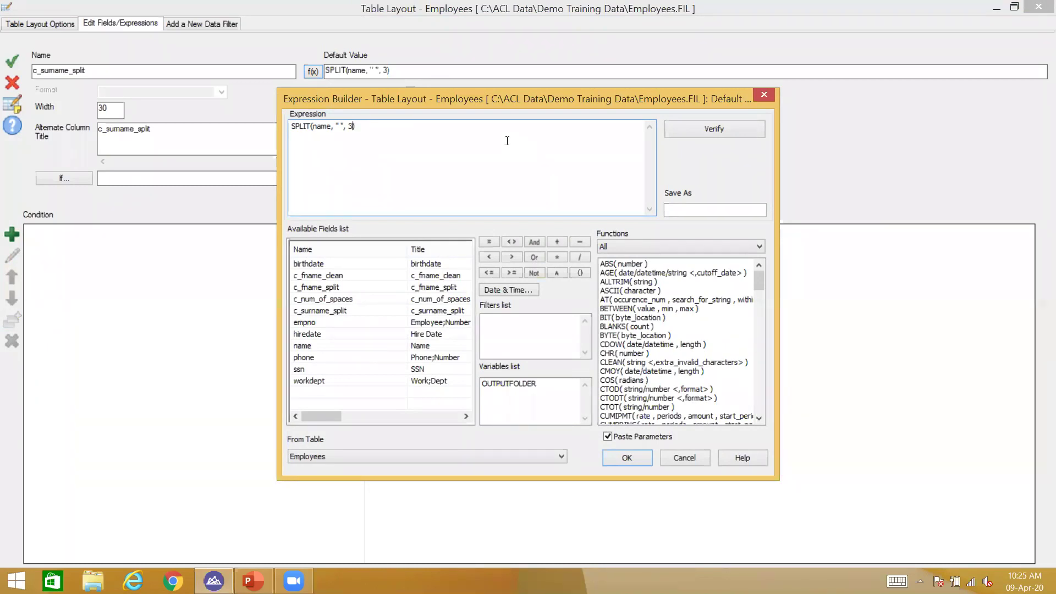
{"action": "key", "text": "BackSpace"}
{"action": "key", "text": "BackSpace"}
{"action": "type", "text": "2 + 1"}
{"action": "key", "text": "BackSpace"}
{"action": "key", "text": "BackSpace"}
{"action": "key", "text": "BackSpace"}
{"action": "key", "text": "BackSpace"}
{"action": "key", "text": "BackSpace"}
{"action": "type", "text": "1 + 1"}
Replace the first 1 of the SPLIT segment number with the c_num_of_spaces field and save the c_surname_split field.
{"action": "key", "text": "Left"}
{"action": "key", "text": "Left"}
{"action": "key", "text": "Left"}
{"action": "key", "text": "Left"}
{"action": "key", "text": "shift+Left"}
{"action": "double_click", "coordinate": [336, 299]}
{"action": "left_click", "coordinate": [627, 457]}
{"action": "left_click", "coordinate": [12, 60]}
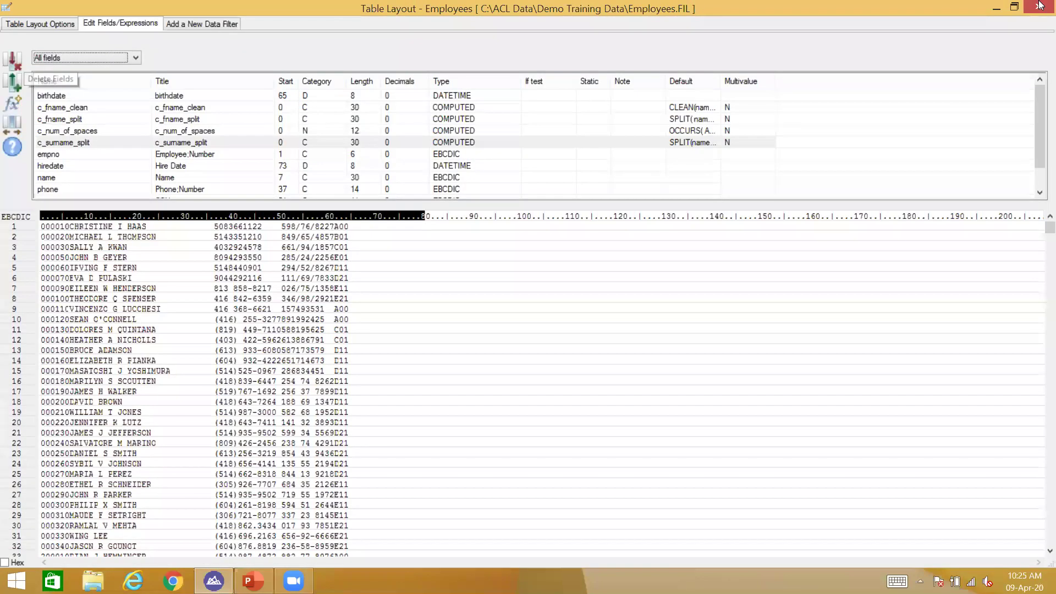
Return to the Employees view and check c_surname_split against the full name in the first row.
{"action": "left_click", "coordinate": [1039, 5]}
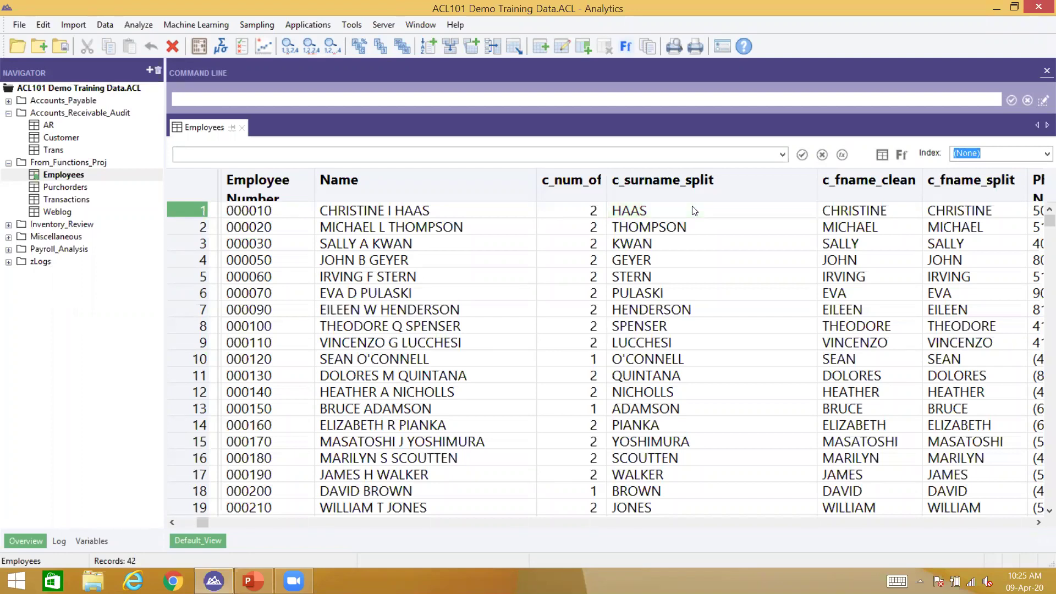
{"action": "scroll", "coordinate": [691, 206], "scroll_direction": "right", "scroll_amount": 1}
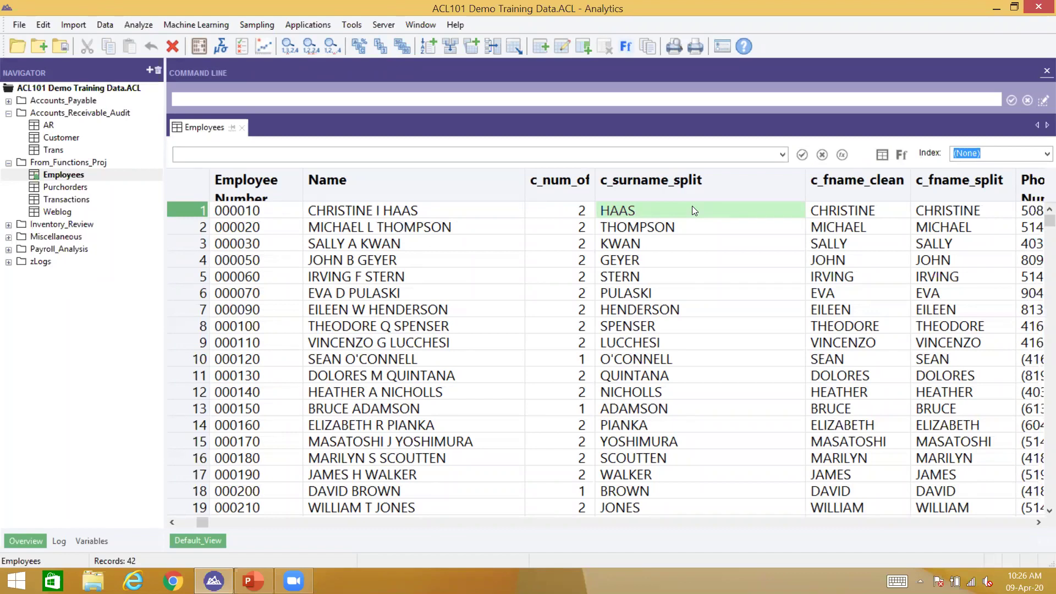
{"action": "left_click", "coordinate": [449, 208]}
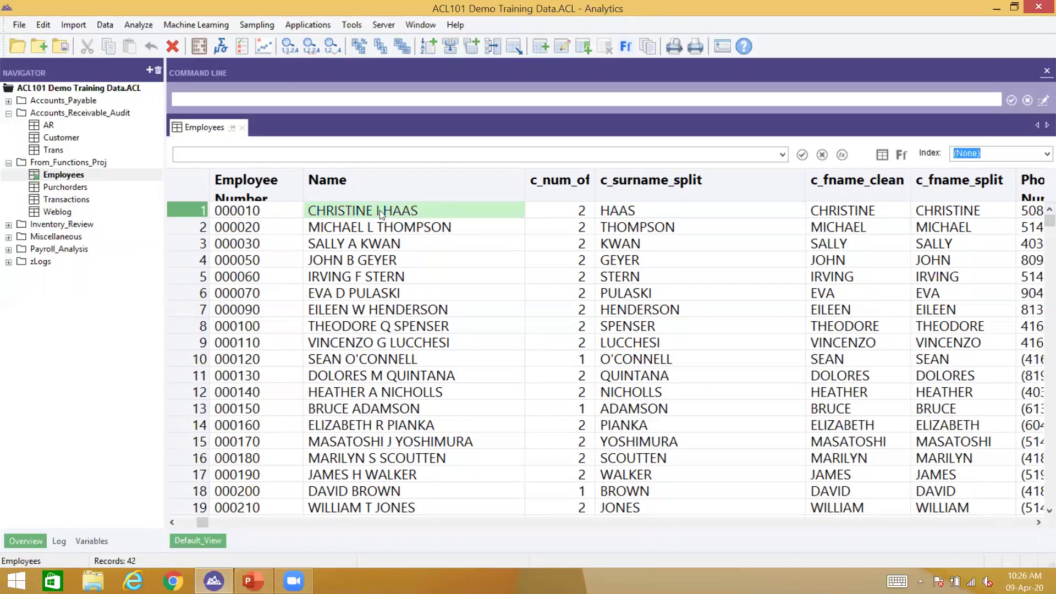
Start a new computed field expression in the Employees table layout and name it c_surname.
{"action": "double_click", "coordinate": [304, 186]}
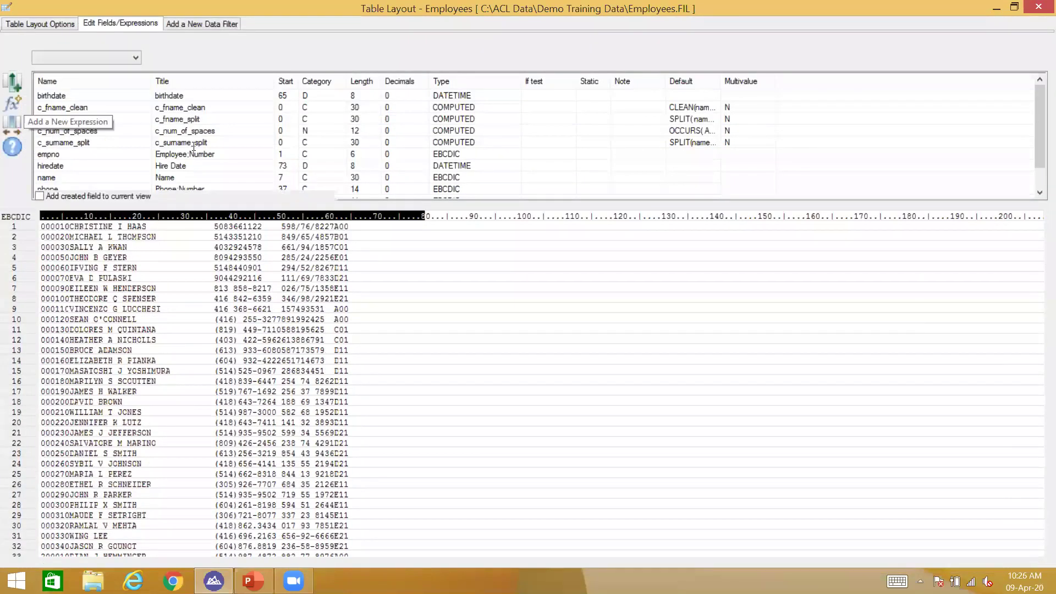
{"action": "left_click", "coordinate": [12, 102]}
{"action": "type", "text": "C_SURNAME"}
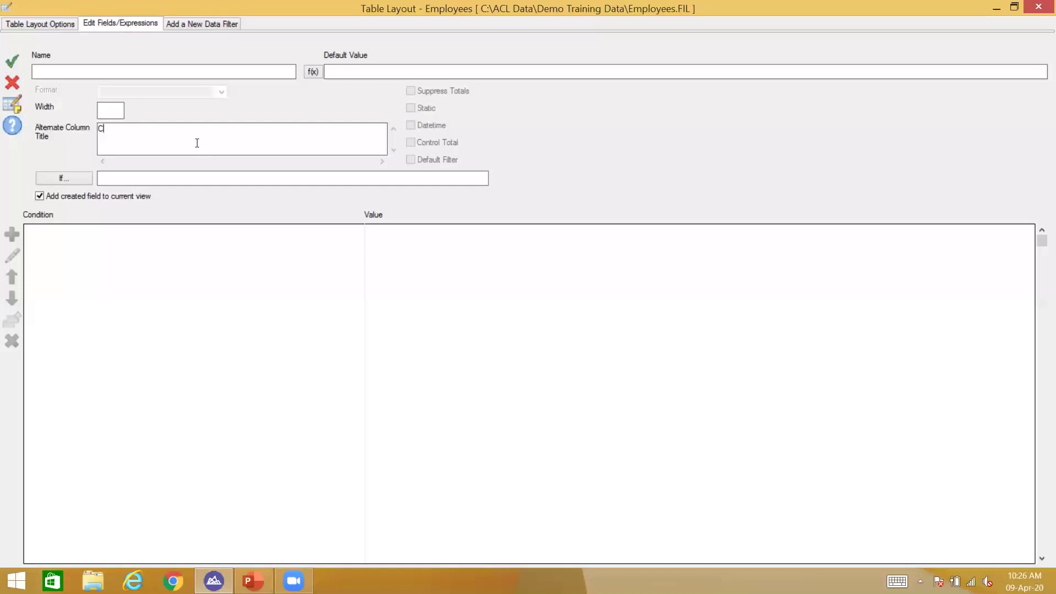
{"action": "key", "text": "BackSpace"}
{"action": "key", "text": "BackSpace"}
{"action": "key", "text": "BackSpace"}
{"action": "key", "text": "BackSpace"}
{"action": "key", "text": "BackSpace"}
{"action": "key", "text": "BackSpace"}
{"action": "key", "text": "BackSpace"}
{"action": "key", "text": "BackSpace"}
{"action": "key", "text": "BackSpace"}
{"action": "type", "text": "c-s"}
{"action": "key", "text": "BackSpace"}
{"action": "key", "text": "BackSpace"}
{"action": "type", "text": "_surname"}
Set the c_surname default value to CLEAN(name, "I"), save the field and close the table layout.
{"action": "left_click", "coordinate": [312, 72]}
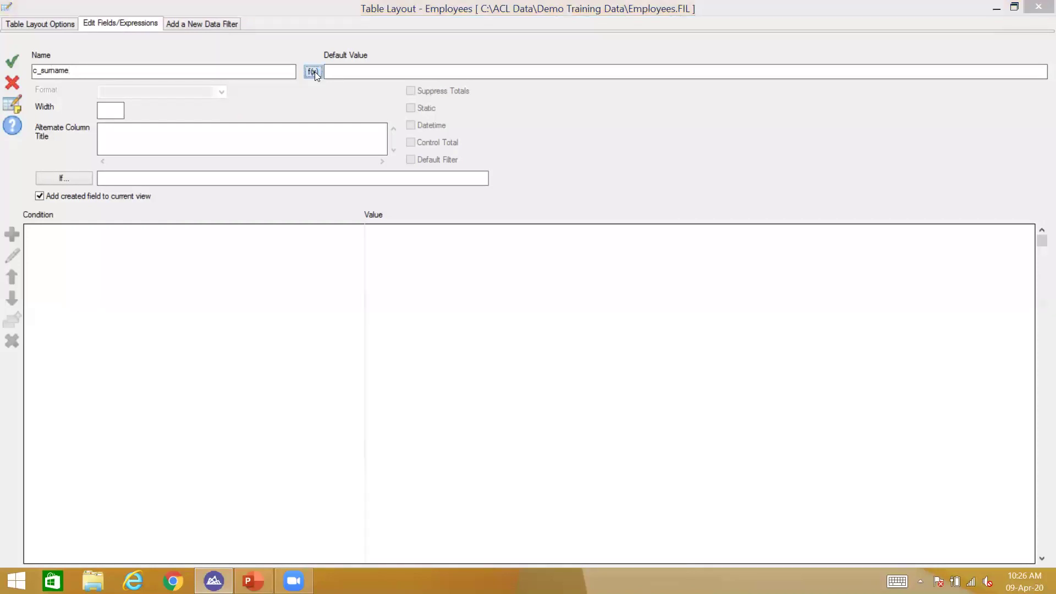
{"action": "type", "text": "CLE"}
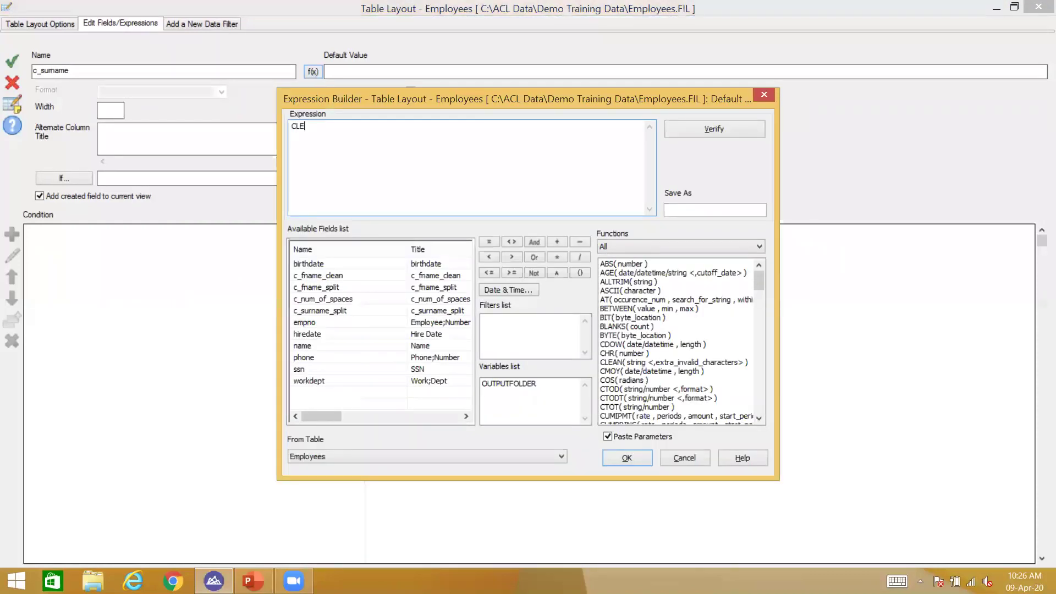
{"action": "type", "text": "AN(name, \"I\")"}
{"action": "key", "text": "Return"}
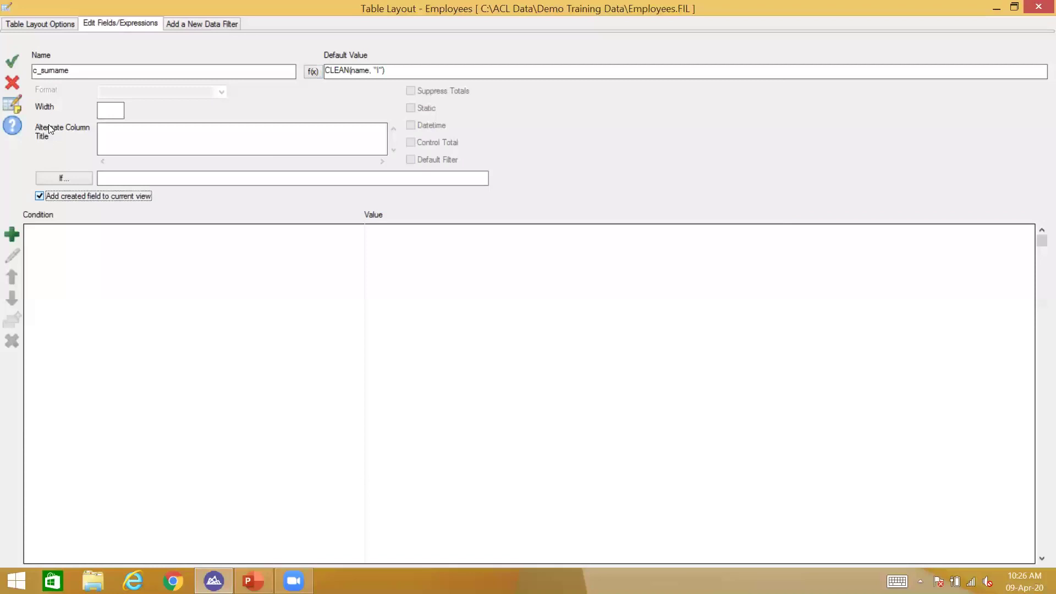
{"action": "left_click", "coordinate": [12, 60]}
{"action": "left_click", "coordinate": [1038, 10]}
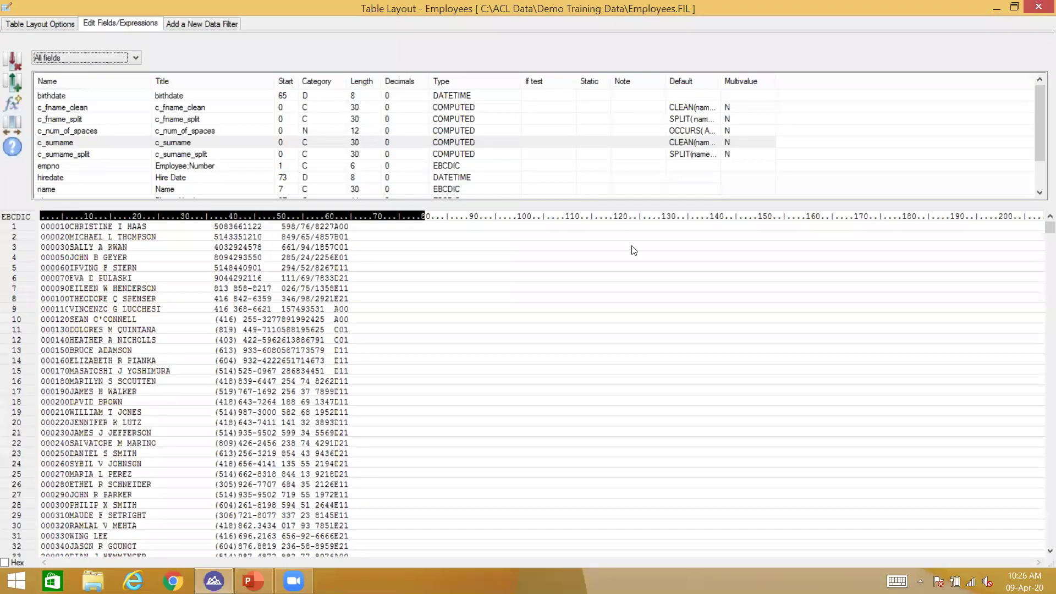
Add the c_surname field as a column in front of c_fname_clean in the Employees view.
{"action": "left_click", "coordinate": [860, 185]}
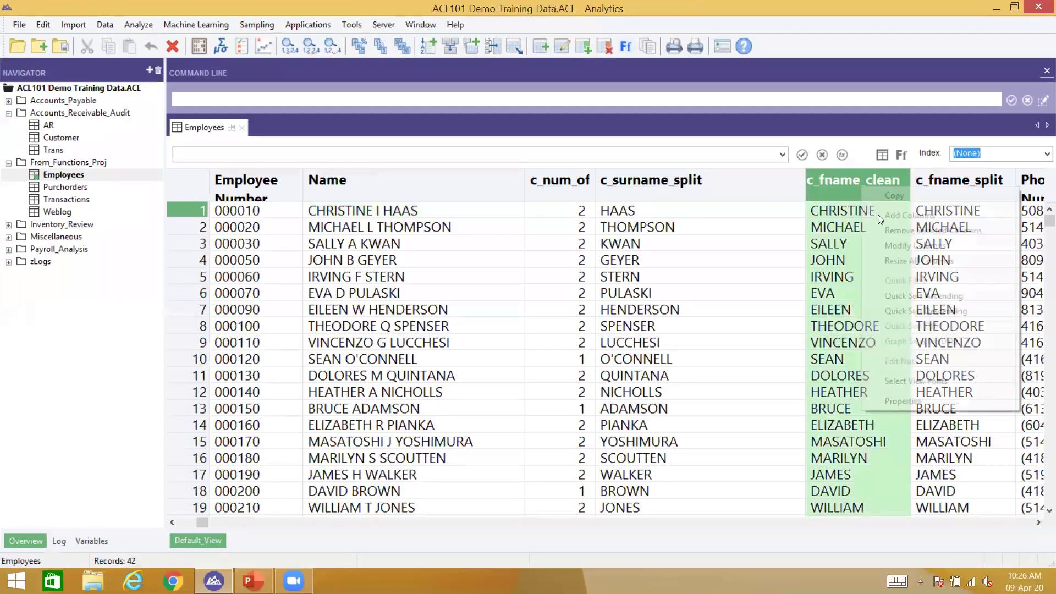
{"action": "right_click", "coordinate": [878, 214]}
{"action": "left_click", "coordinate": [902, 235]}
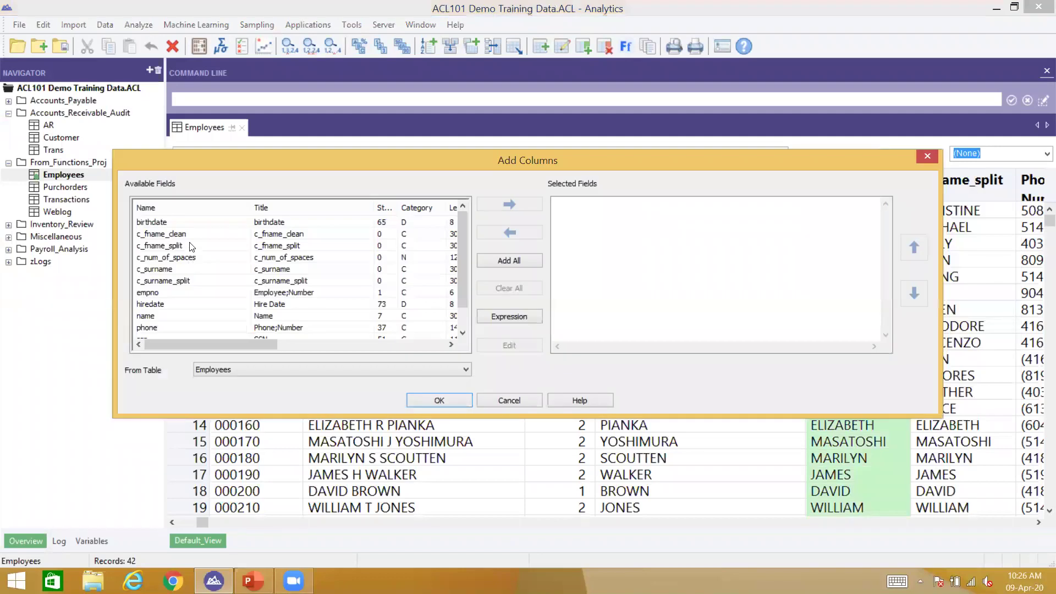
{"action": "left_click", "coordinate": [186, 233]}
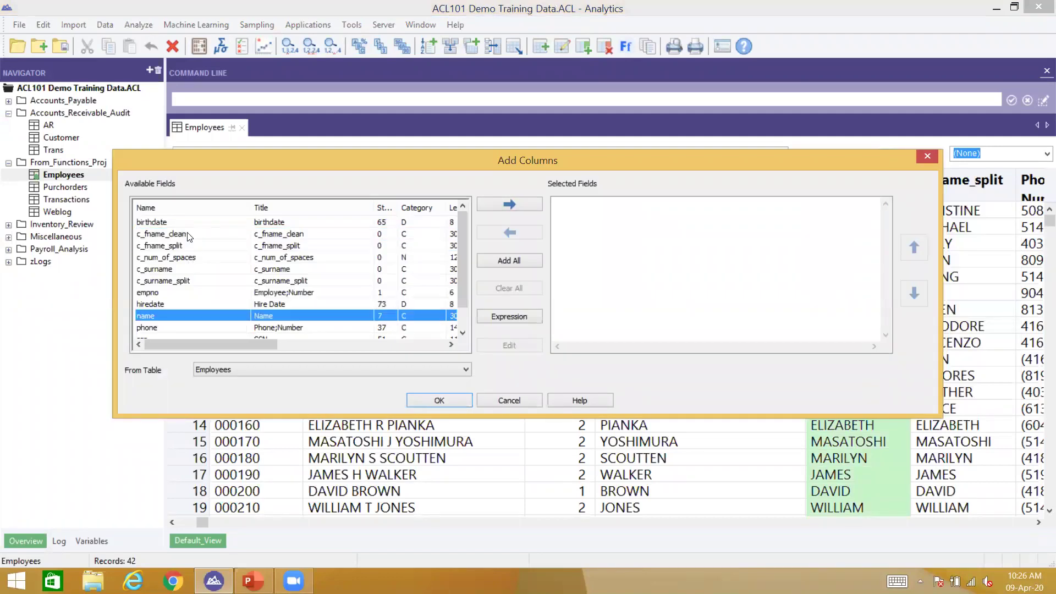
{"action": "left_click", "coordinate": [189, 269]}
{"action": "left_click", "coordinate": [510, 204]}
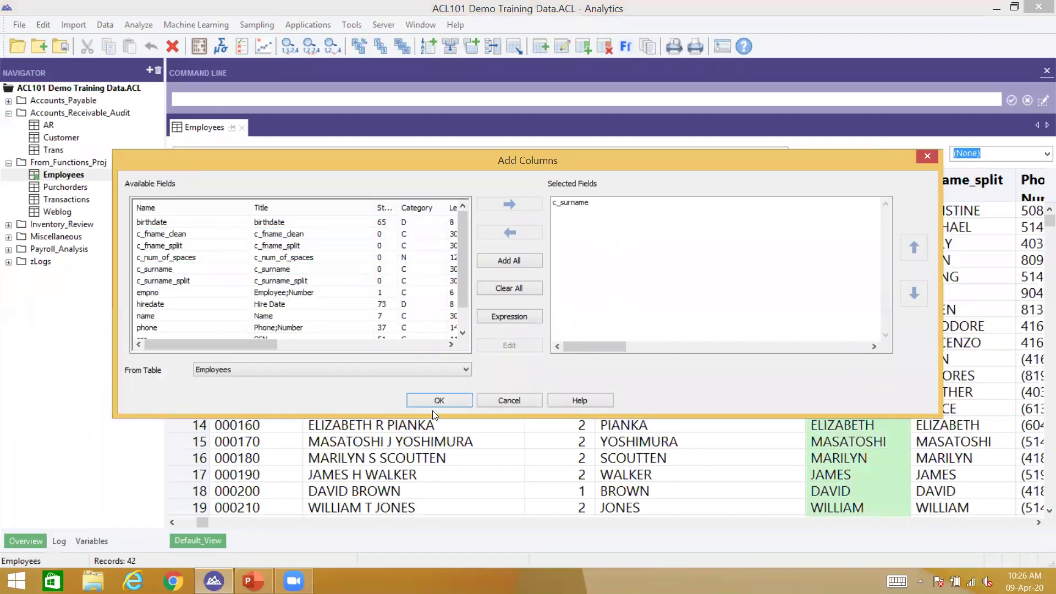
{"action": "left_click", "coordinate": [433, 402]}
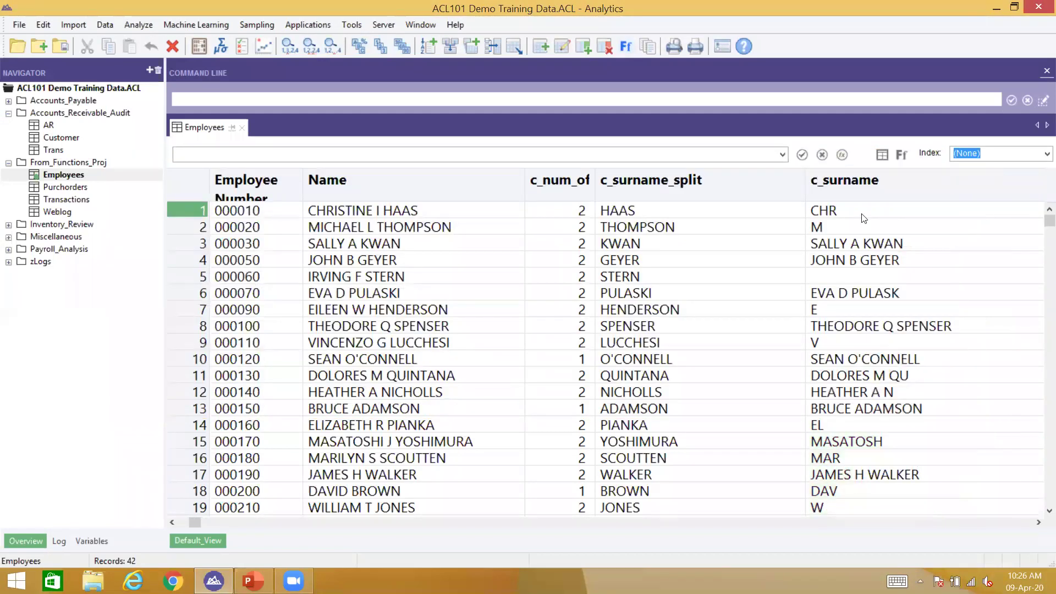
Compare the c_surname value with the full name in the first row of the Employees view.
{"action": "left_click", "coordinate": [861, 214]}
{"action": "left_click", "coordinate": [337, 213]}
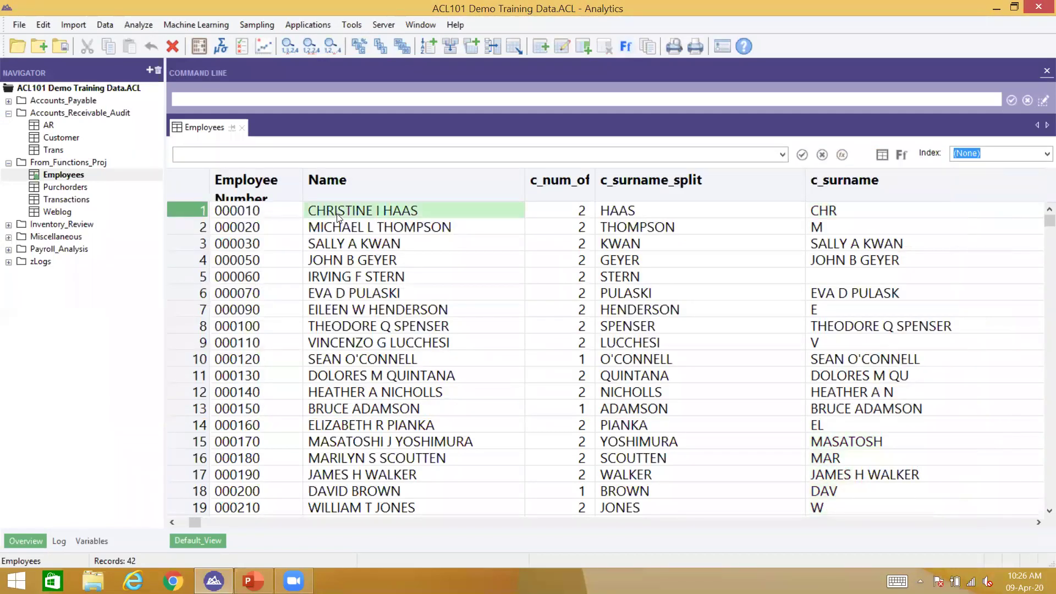
{"action": "left_click", "coordinate": [856, 214]}
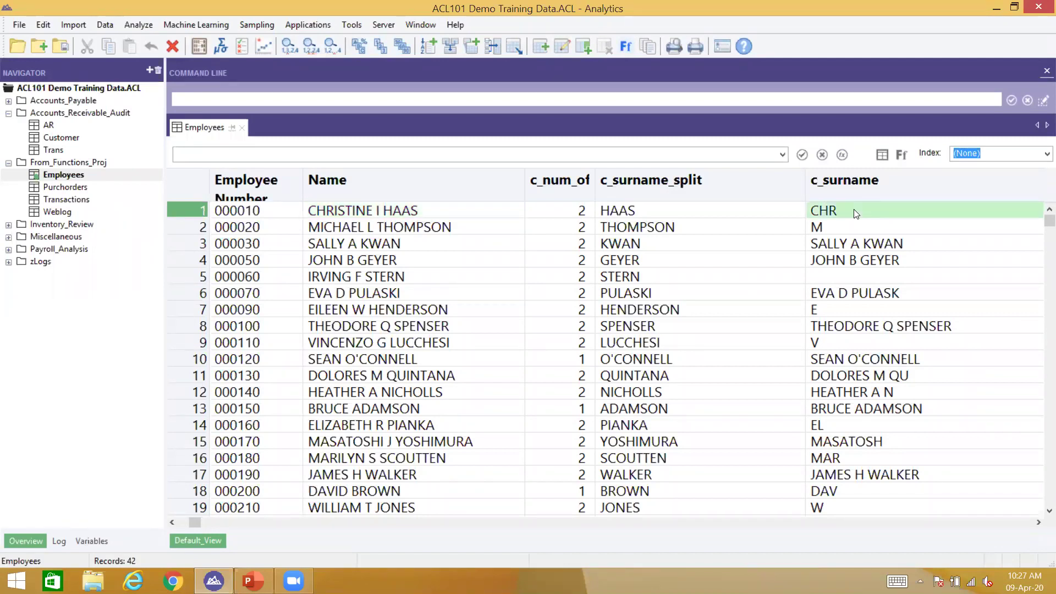
Remove the c_surname column from the Employees view.
{"action": "left_click", "coordinate": [847, 181]}
{"action": "key", "text": "Delete"}
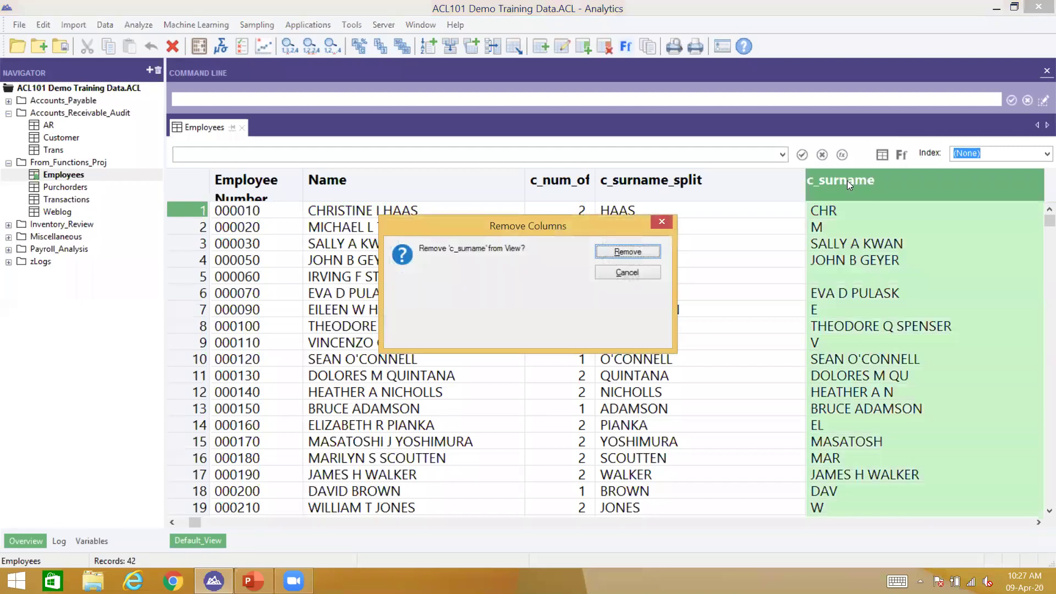
{"action": "key", "text": "Return"}
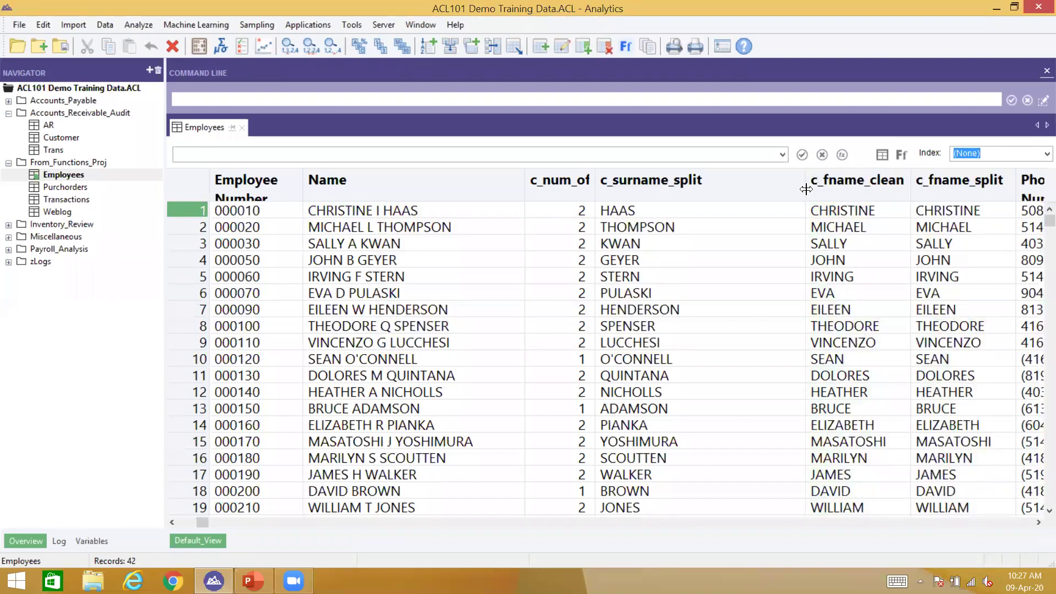
Widen the SSN column in the Employees view so that its full values fit.
{"action": "left_click", "coordinate": [387, 214]}
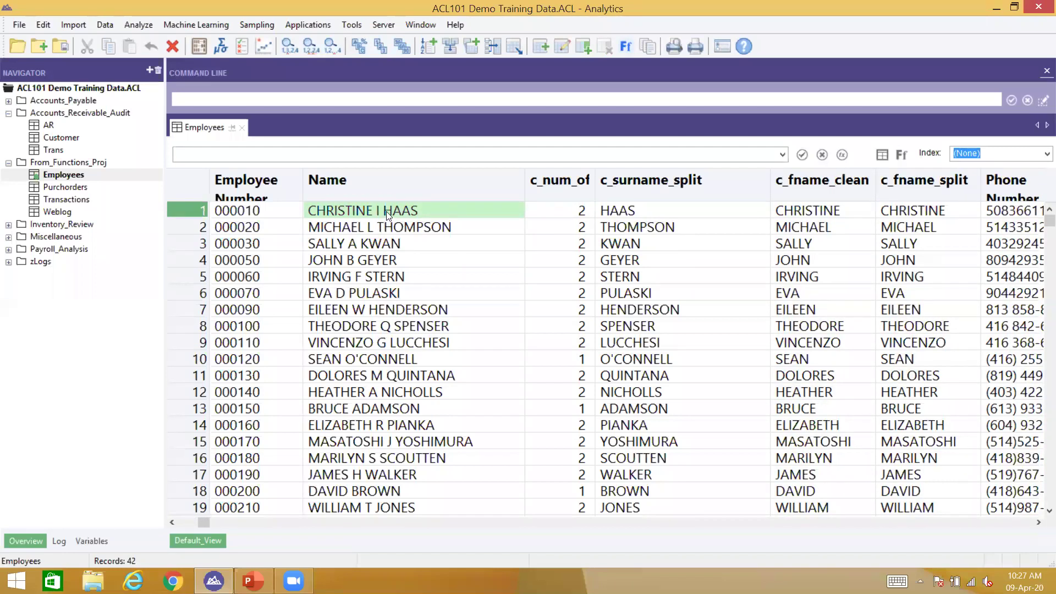
{"action": "scroll", "coordinate": [386, 211], "scroll_direction": "right", "scroll_amount": 3}
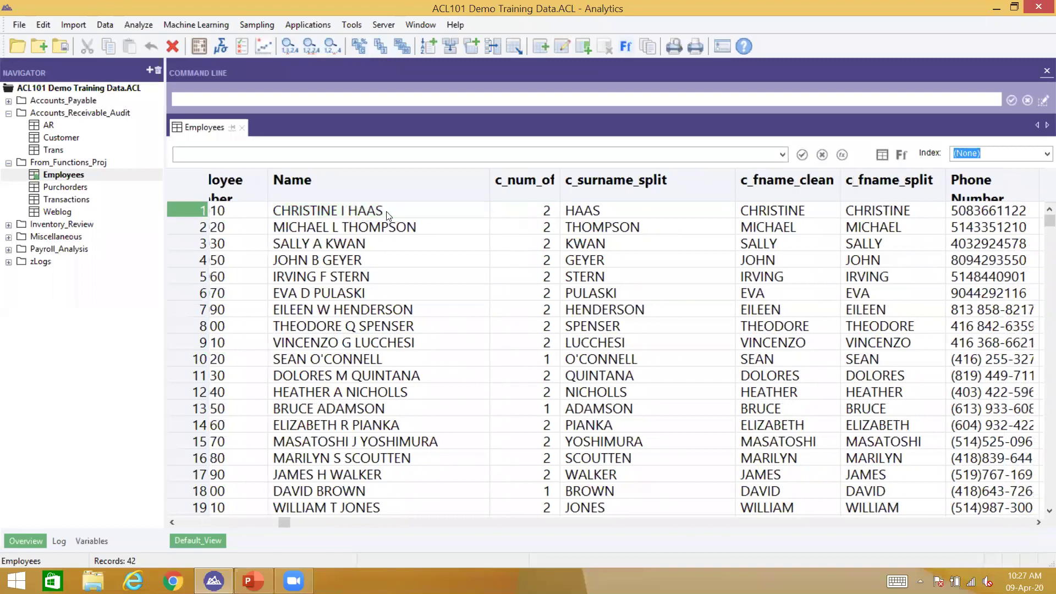
{"action": "scroll", "coordinate": [386, 211], "scroll_direction": "right", "scroll_amount": 5}
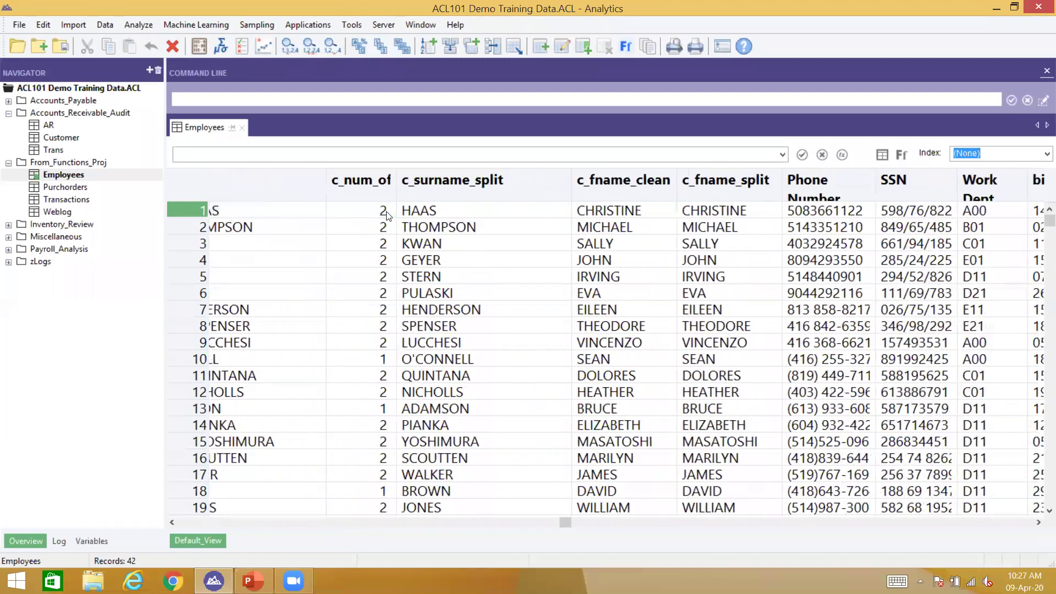
{"action": "scroll", "coordinate": [387, 213], "scroll_direction": "right", "scroll_amount": 2}
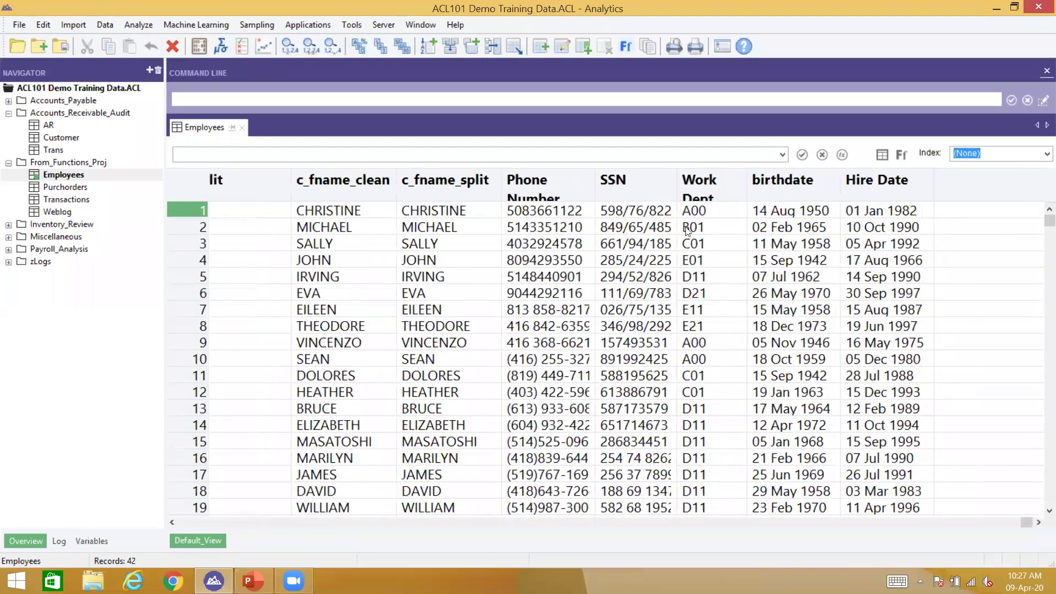
{"action": "left_click", "coordinate": [657, 216]}
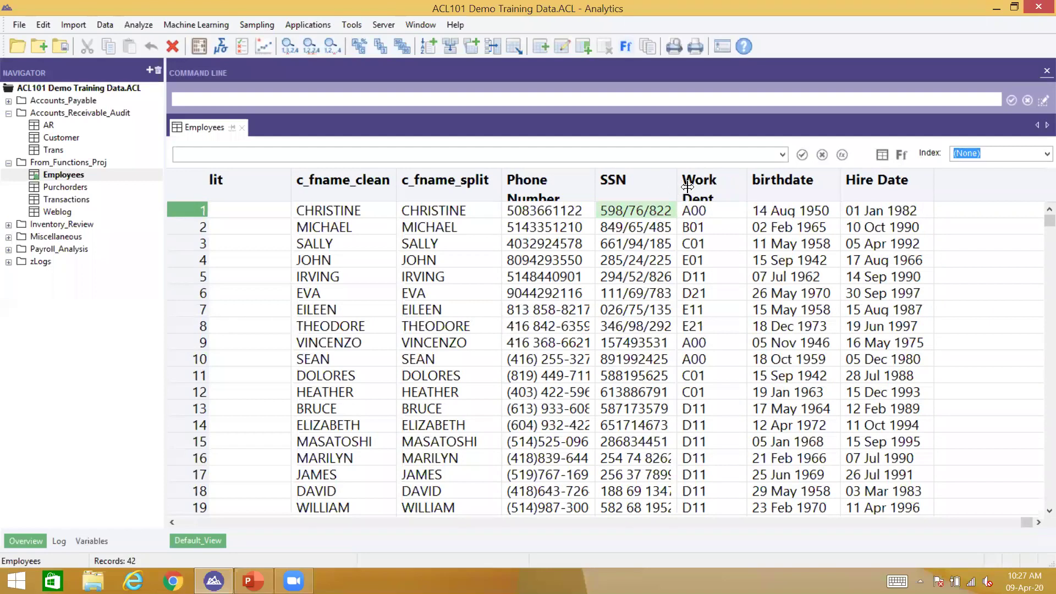
{"action": "left_click_drag", "start_coordinate": [678, 187], "coordinate": [726, 183]}
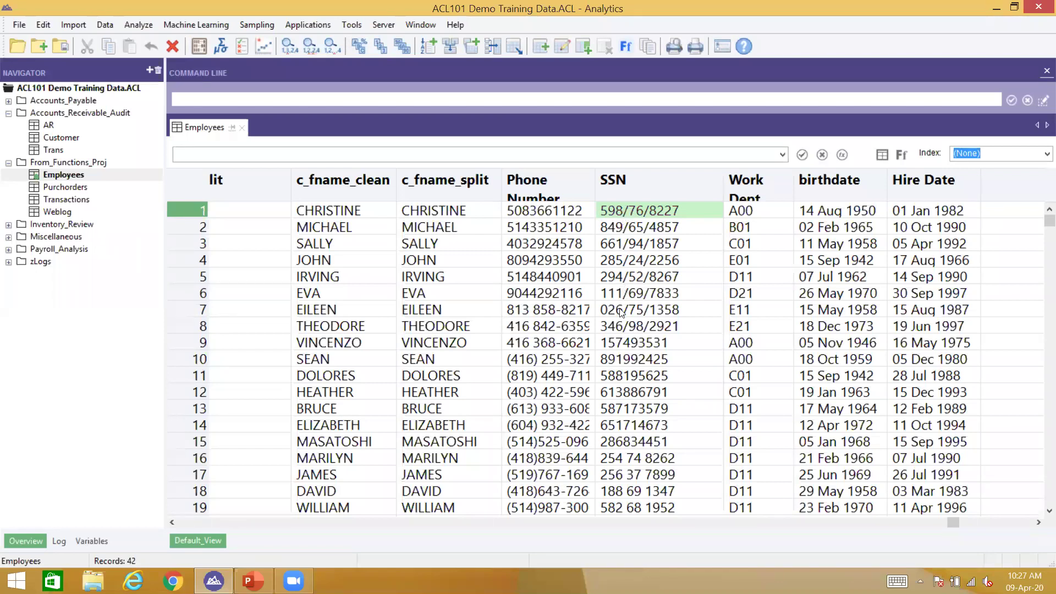
Examine the SSN column for the different separator formats used across the employee rows.
{"action": "left_click", "coordinate": [619, 346]}
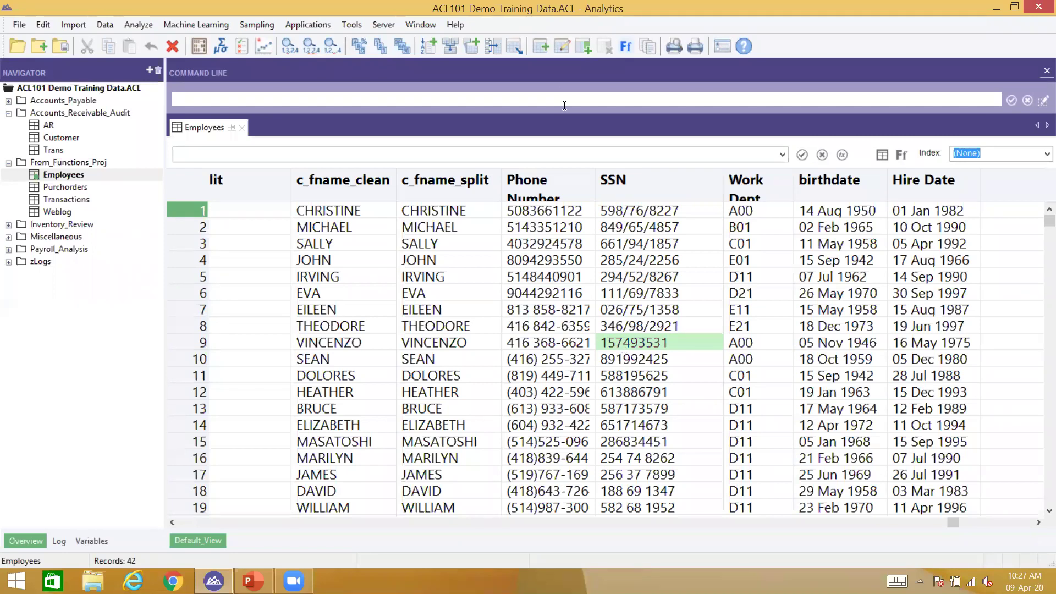
{"action": "left_click", "coordinate": [607, 210]}
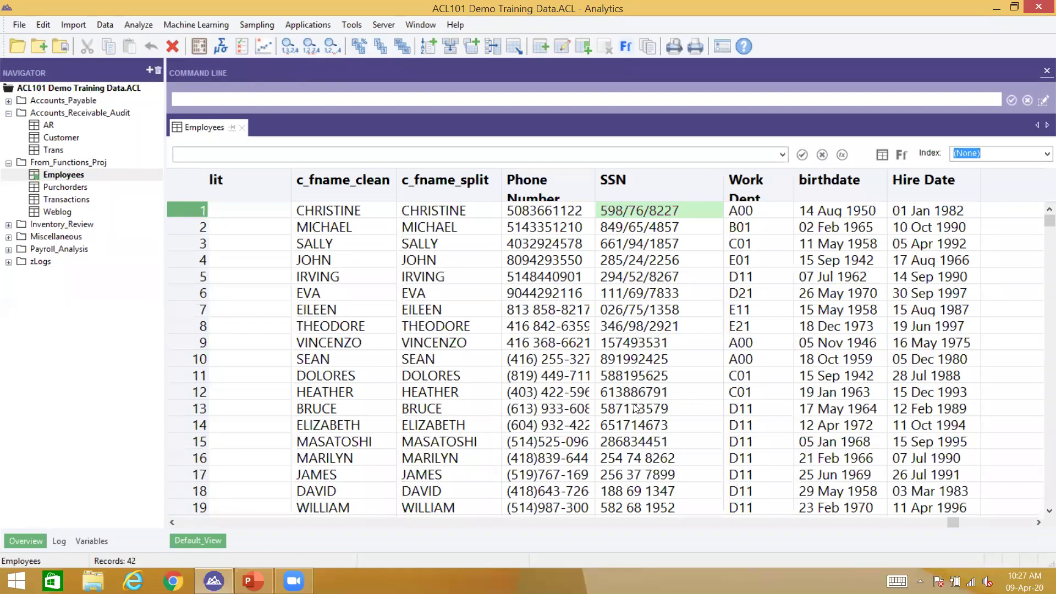
{"action": "left_click", "coordinate": [629, 426]}
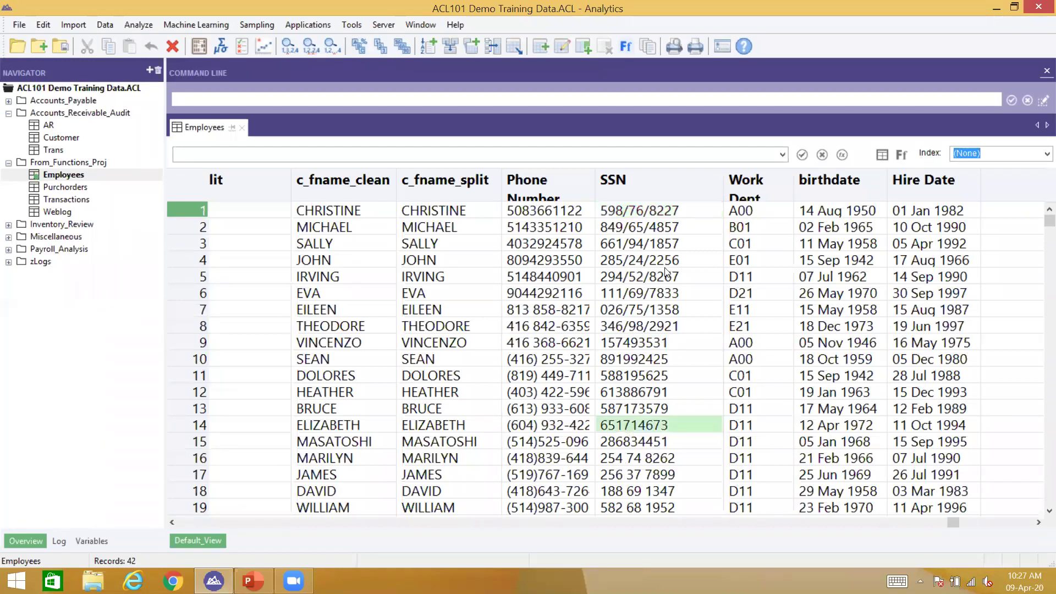
{"action": "left_click", "coordinate": [650, 212]}
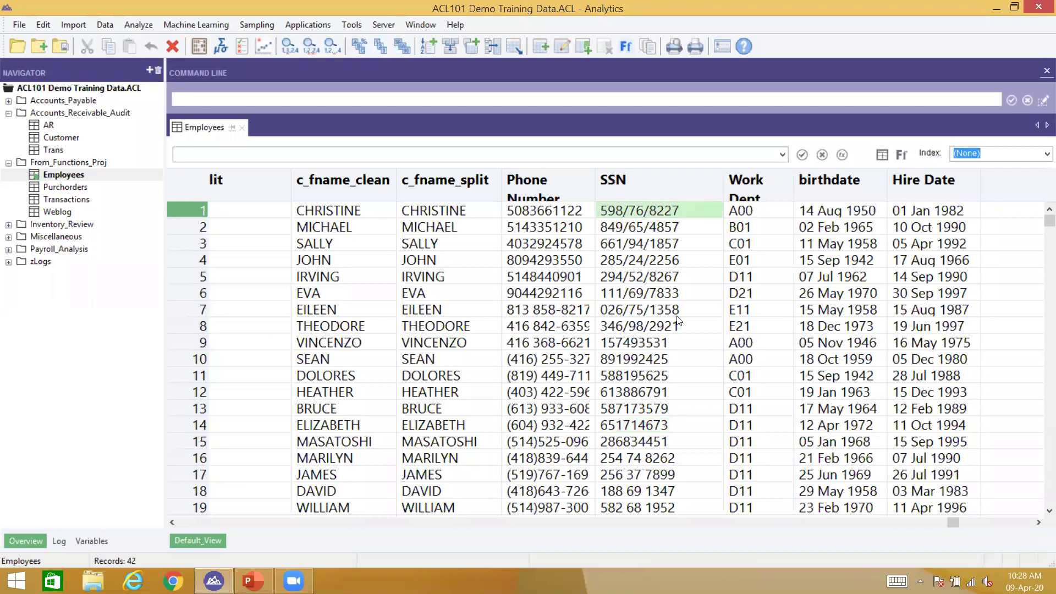
{"action": "left_click_drag", "start_coordinate": [630, 360], "coordinate": [625, 347]}
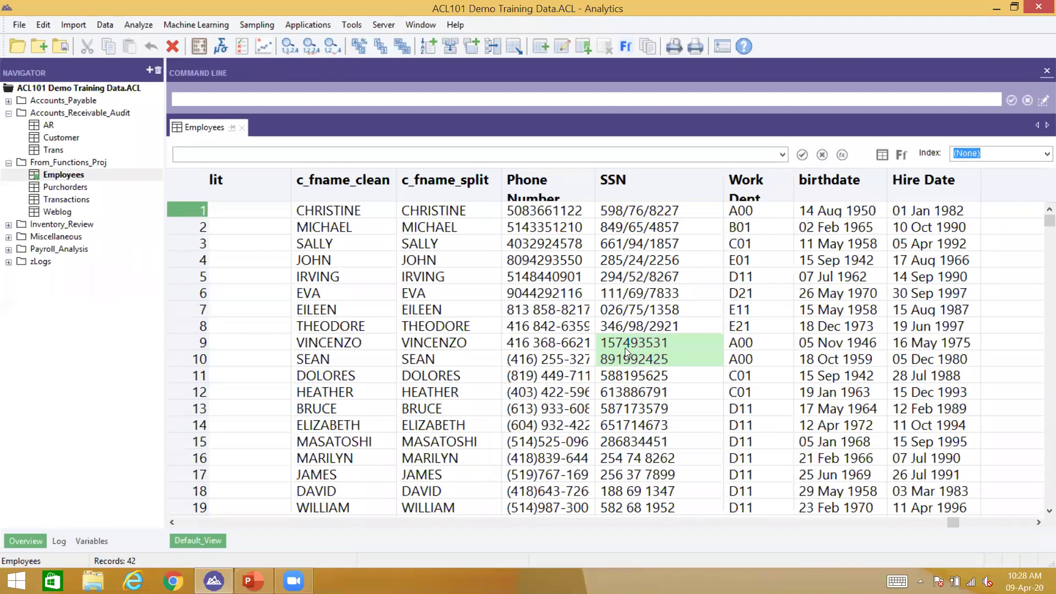
{"action": "left_click", "coordinate": [625, 347]}
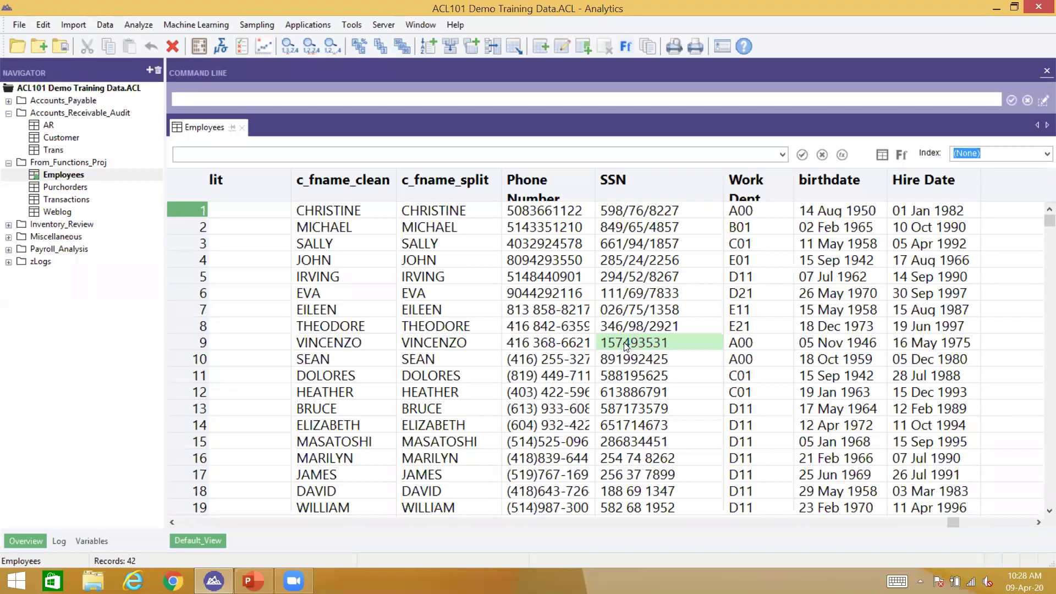
{"action": "left_click", "coordinate": [690, 209]}
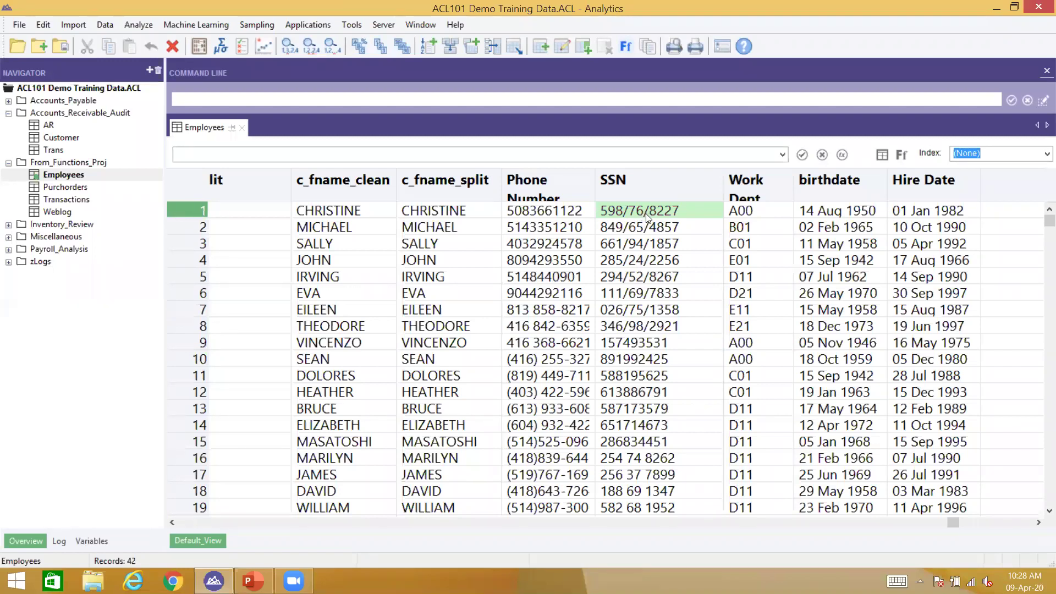
{"action": "left_click", "coordinate": [625, 231]}
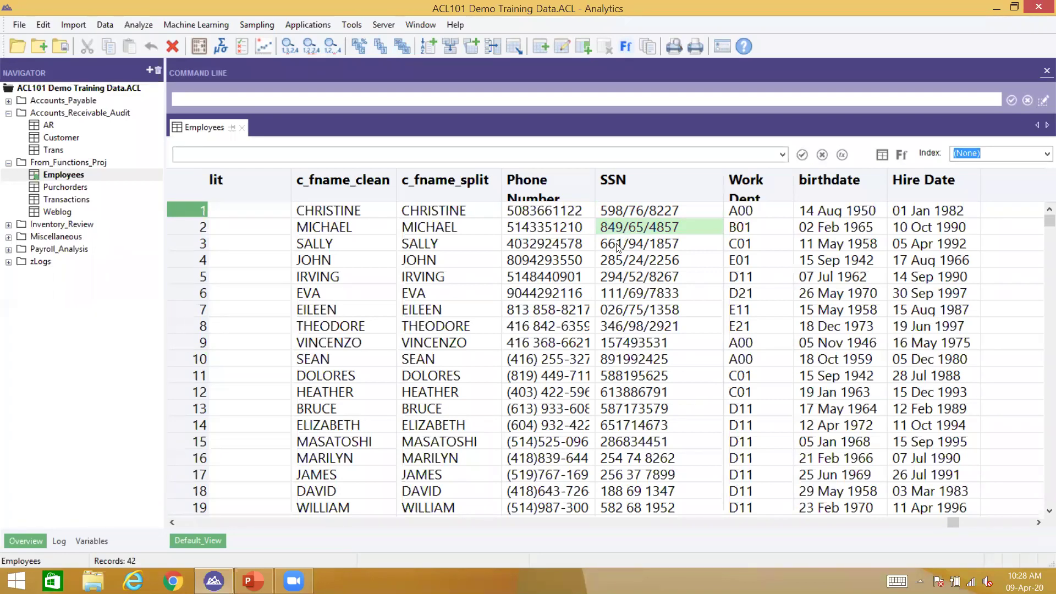
{"action": "left_click", "coordinate": [617, 247]}
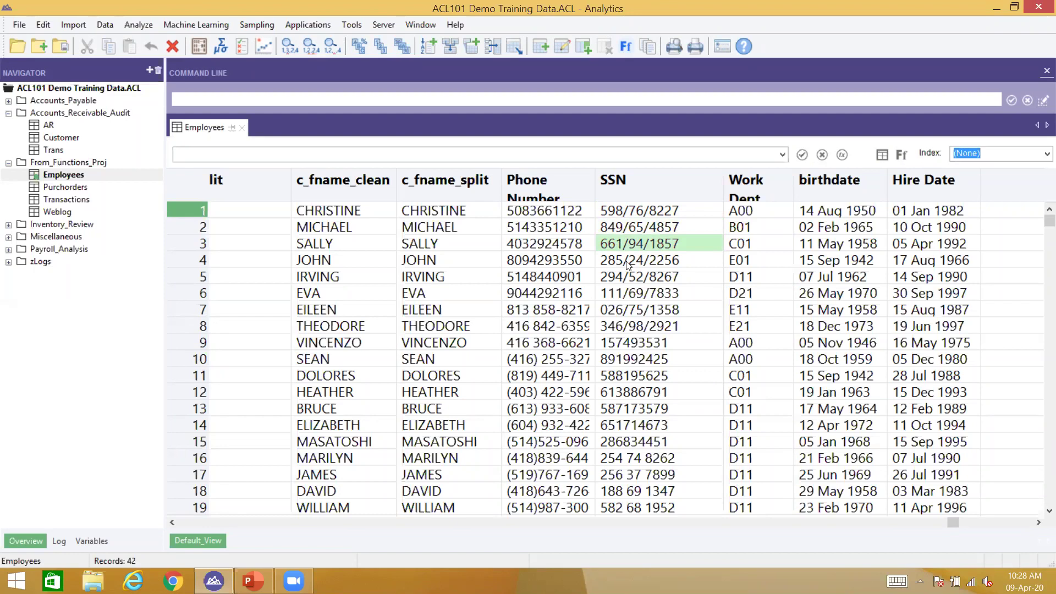
{"action": "left_click", "coordinate": [614, 214]}
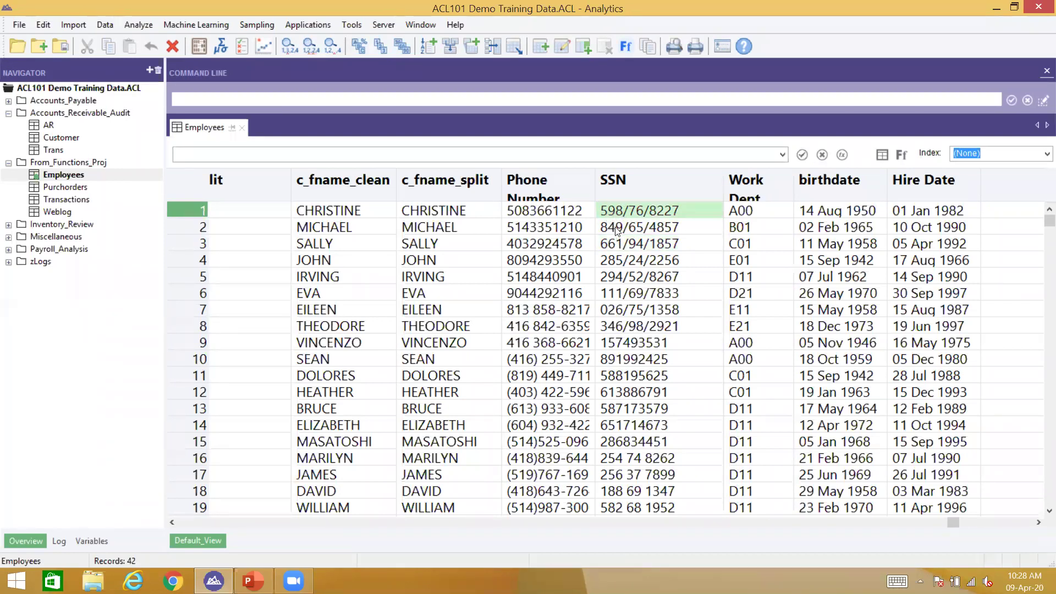
{"action": "left_click", "coordinate": [607, 245]}
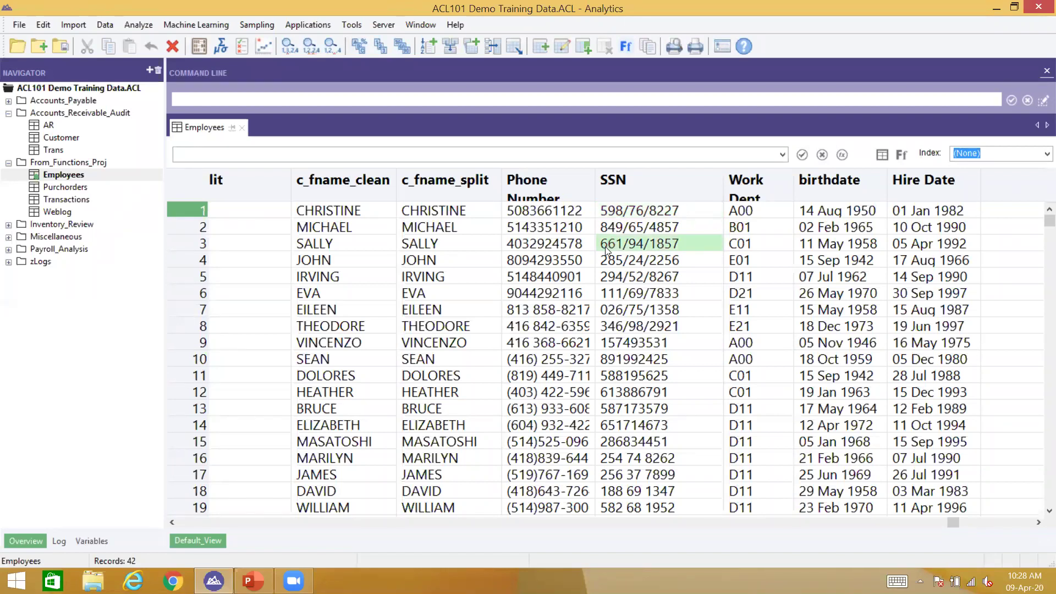
Examine the leading three digits of the SSN values in the first four rows of the Employees view.
{"action": "left_click", "coordinate": [609, 212]}
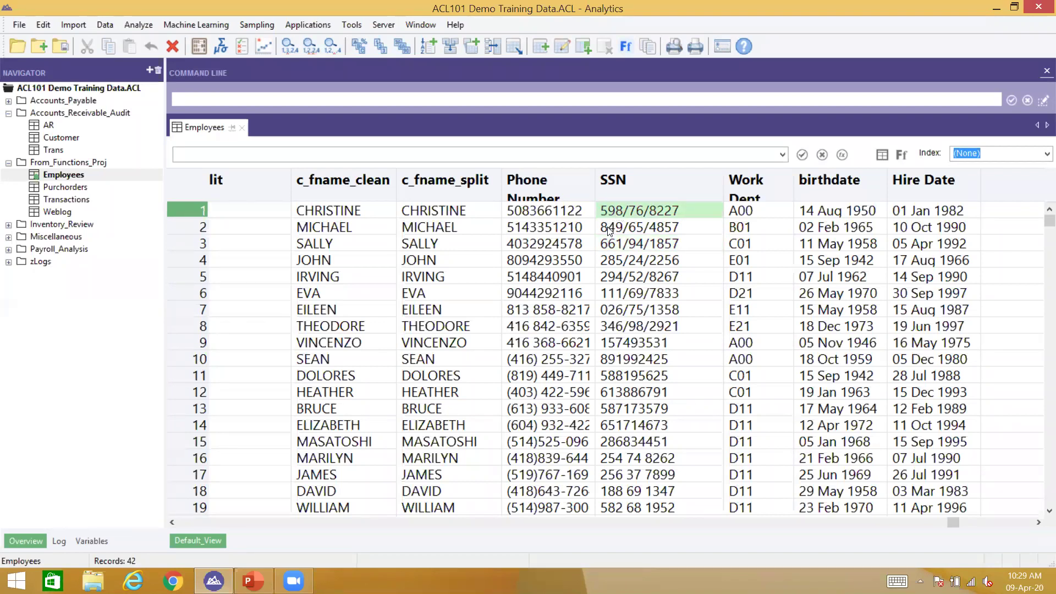
{"action": "left_click", "coordinate": [610, 230]}
{"action": "left_click", "coordinate": [604, 248]}
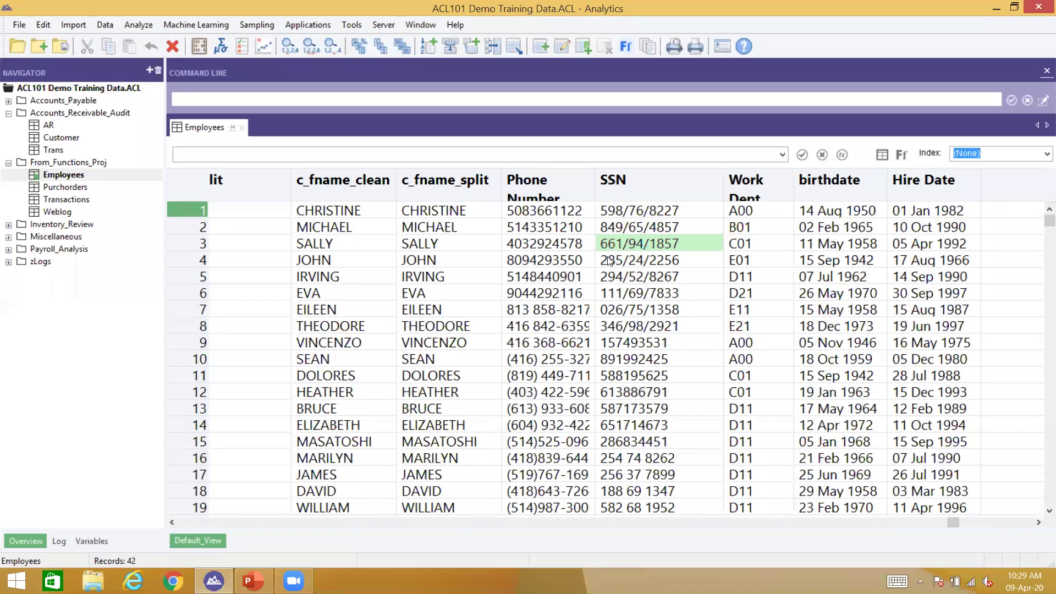
{"action": "left_click", "coordinate": [607, 262]}
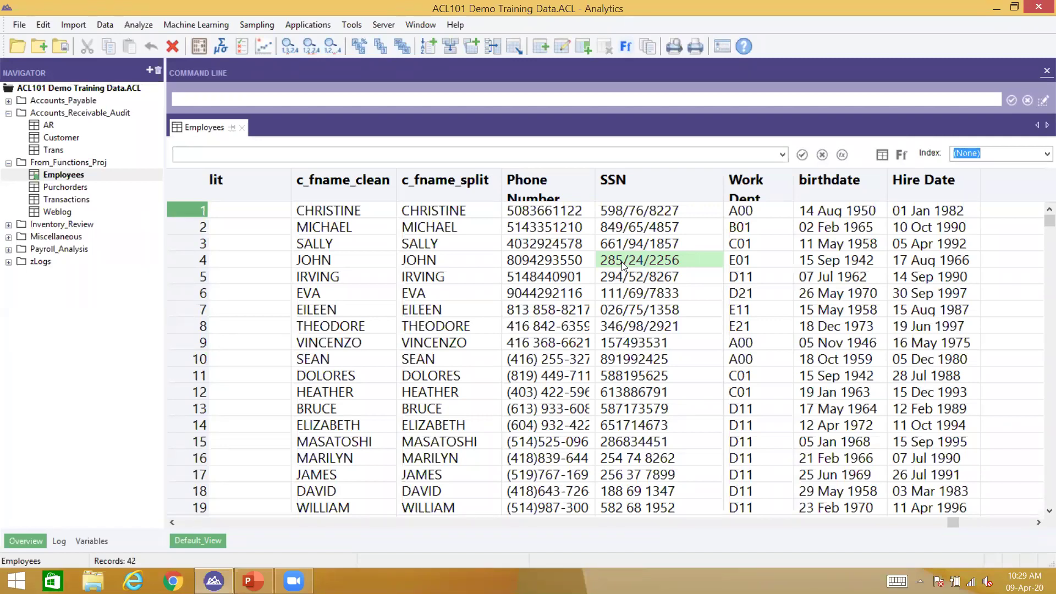
Create a computed field named c_ssn_code in the Employees table layout and insert the SUBSTR function as its default value expression.
{"action": "key", "text": "ctrl+i"}
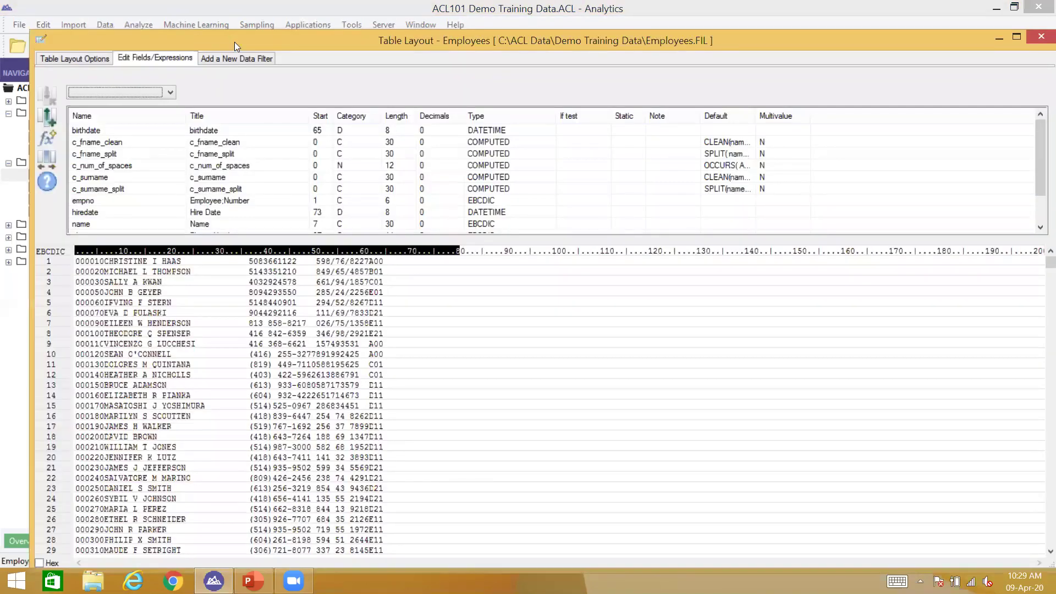
{"action": "key", "text": "super+Up"}
{"action": "left_click", "coordinate": [19, 112]}
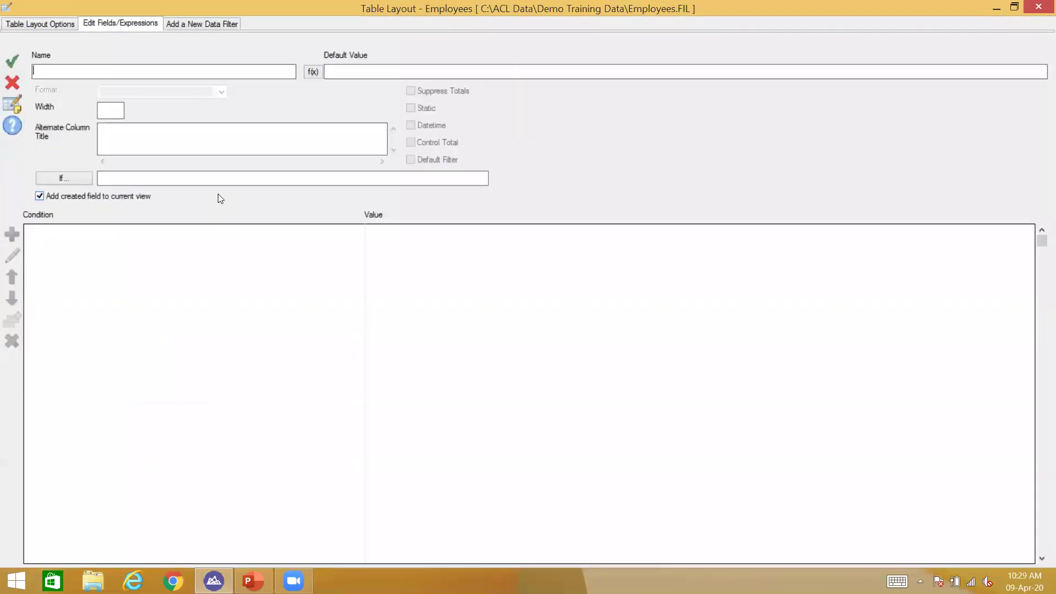
{"action": "type", "text": "c_ssn_code"}
{"action": "left_click", "coordinate": [313, 72]}
{"action": "left_click", "coordinate": [680, 318]}
{"action": "key", "text": "s"}
{"action": "key", "text": "h"}
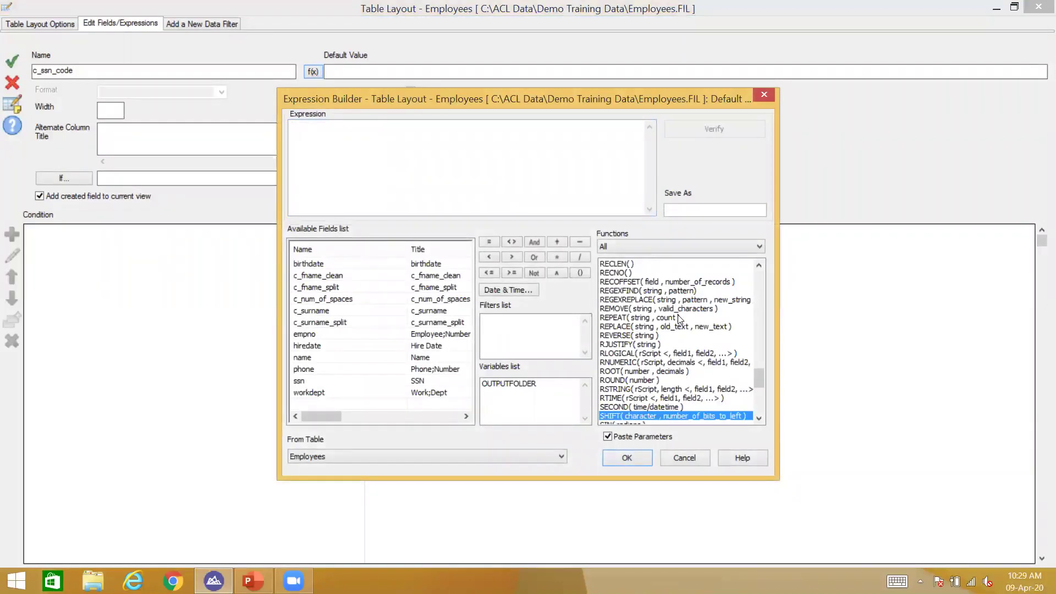
{"action": "key", "text": "s"}
{"action": "key", "text": "u"}
{"action": "key", "text": "Return"}
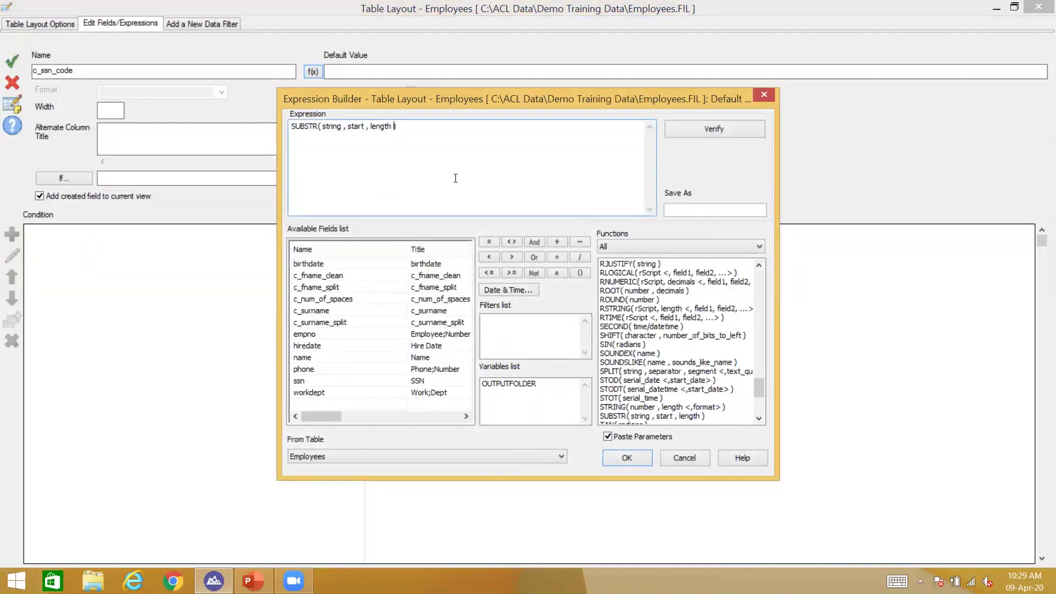
Complete the c_ssn_code expression as SUBSTR(ssn, 1, 3) and accept the field.
{"action": "double_click", "coordinate": [328, 127]}
{"action": "left_click_drag", "start_coordinate": [327, 387], "coordinate": [341, 123]}
{"action": "double_click", "coordinate": [348, 128]}
{"action": "type", "text": "1"}
{"action": "double_click", "coordinate": [356, 126]}
{"action": "type", "text": "3"}
{"action": "left_click", "coordinate": [639, 465]}
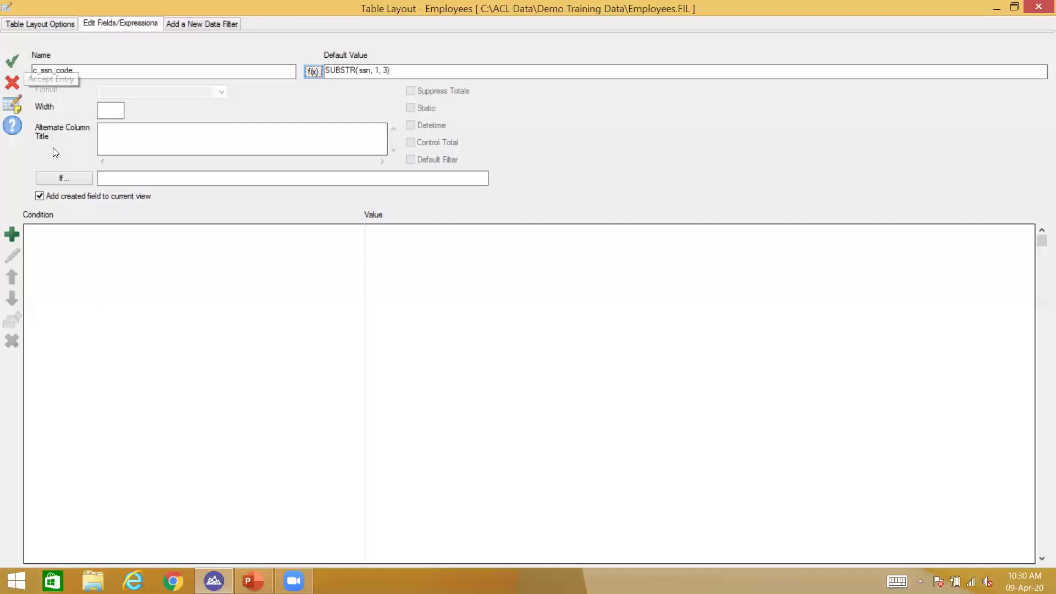
{"action": "left_click", "coordinate": [13, 61]}
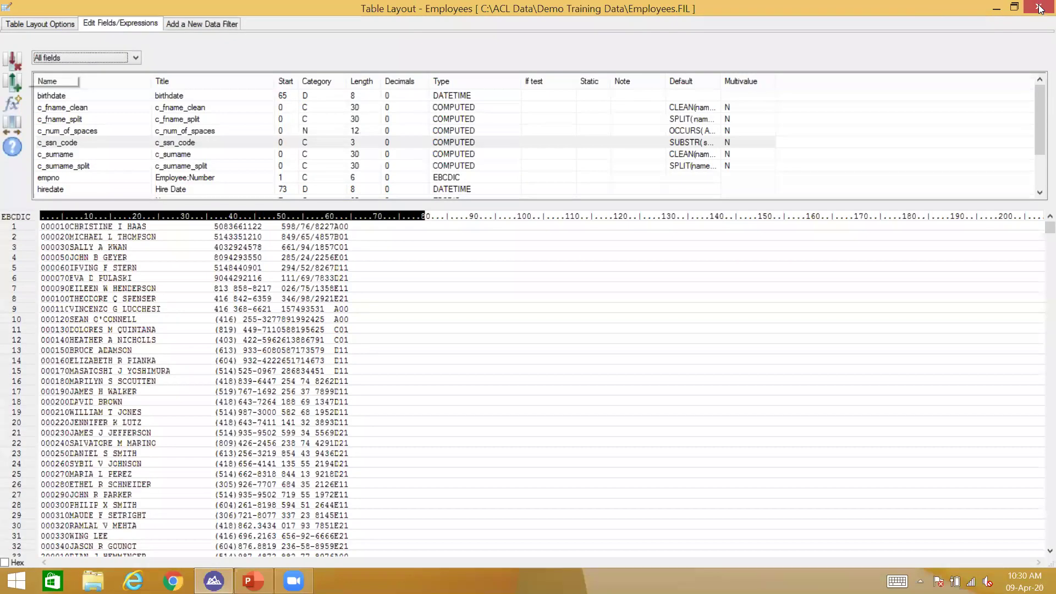
Return to the Employees view and move the c_ssn_code column directly after the SSN column.
{"action": "left_click", "coordinate": [253, 581]}
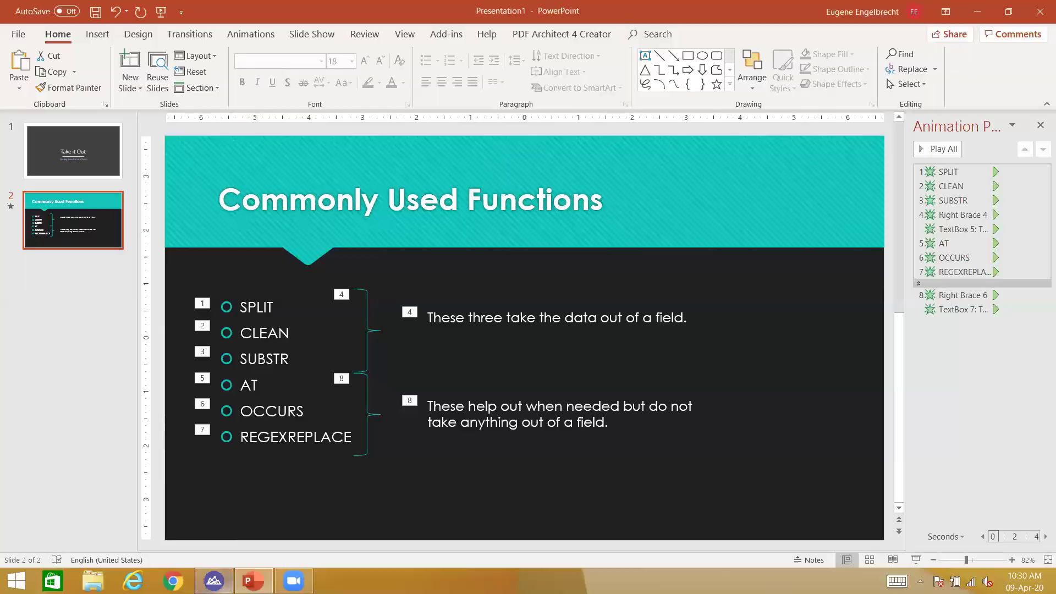
{"action": "left_click", "coordinate": [213, 581]}
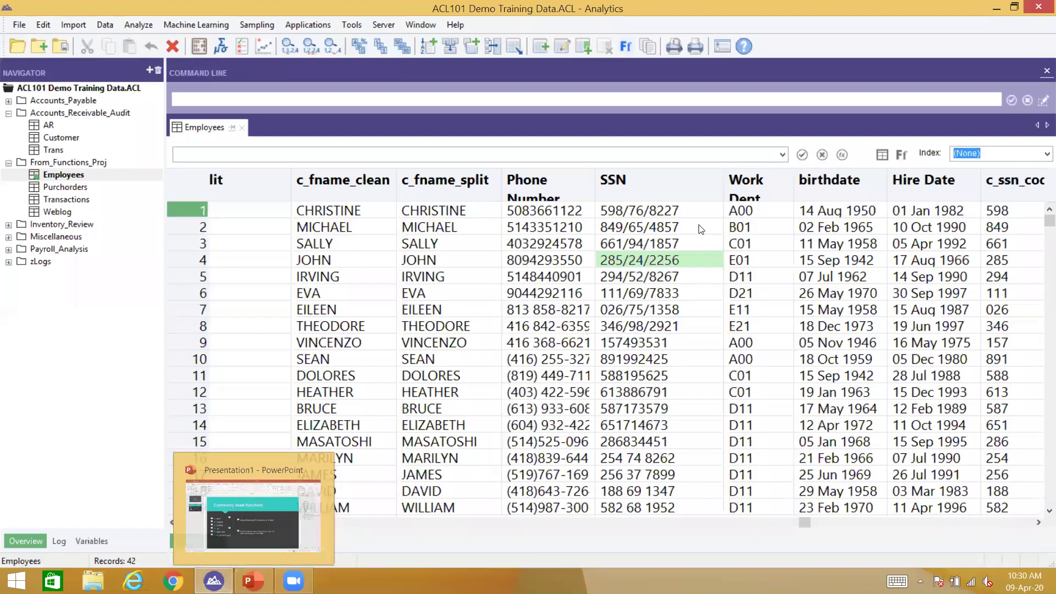
{"action": "left_click", "coordinate": [701, 230]}
{"action": "left_click", "coordinate": [999, 190]}
{"action": "left_click_drag", "start_coordinate": [787, 166], "coordinate": [752, 180]}
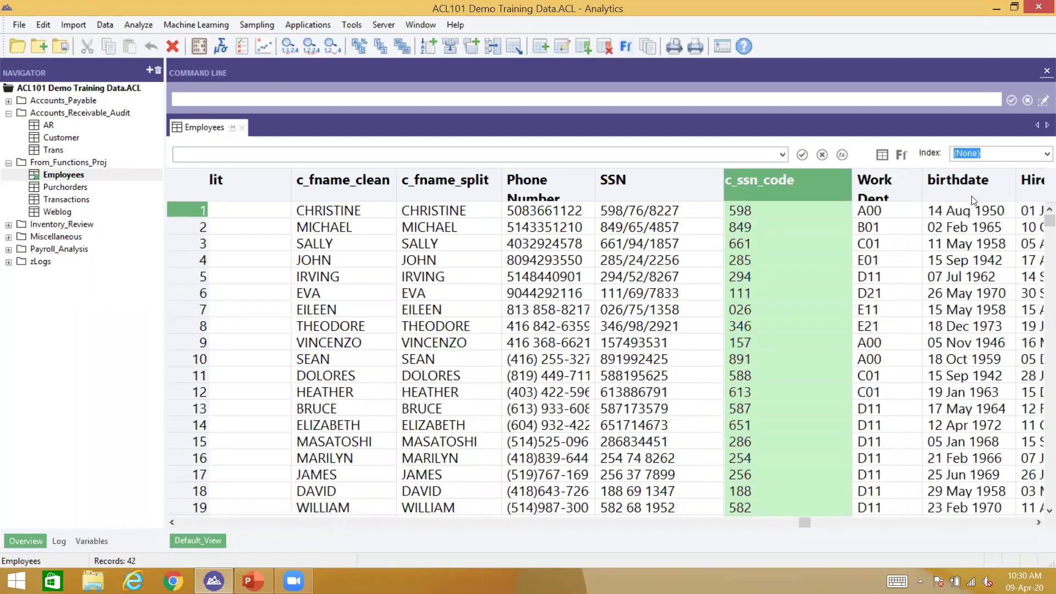
Compare the c_ssn_code values with the SSN values in the first three rows.
{"action": "left_click", "coordinate": [757, 213]}
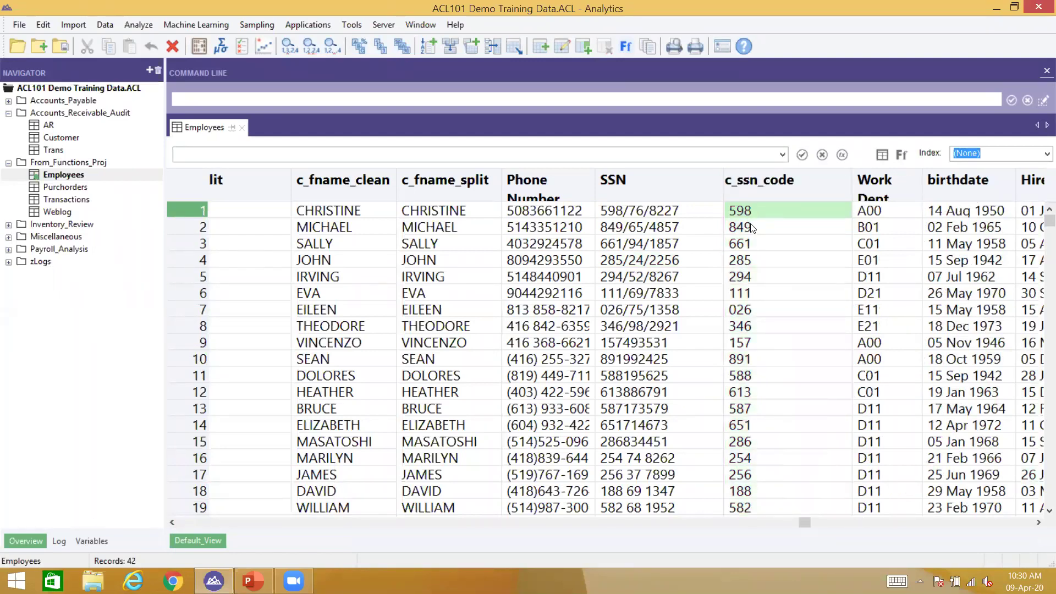
{"action": "left_click", "coordinate": [752, 228]}
{"action": "left_click", "coordinate": [749, 239]}
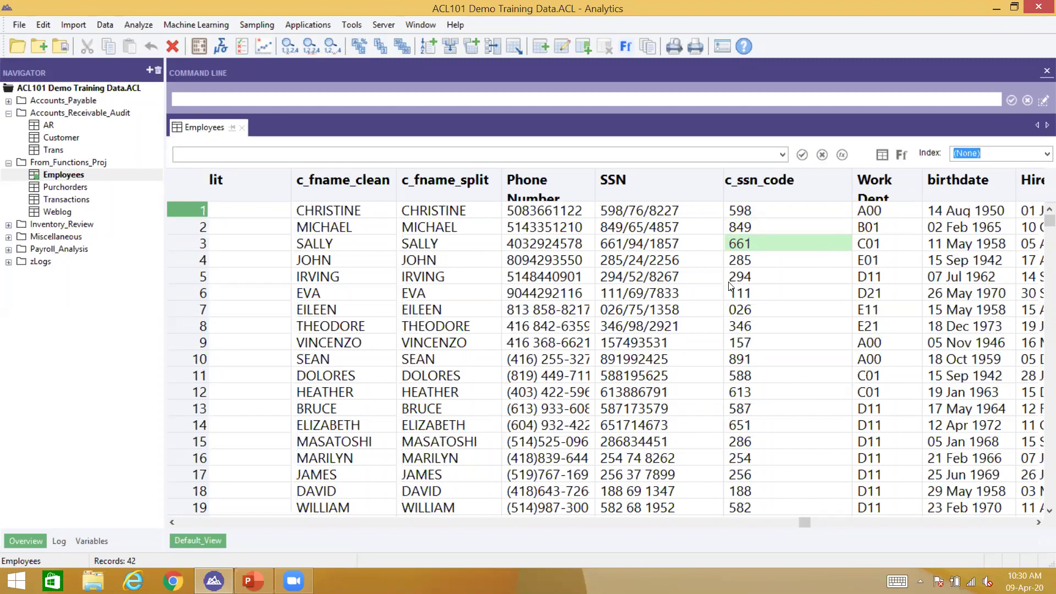
Examine where the first names start and end in the Name column across the first three rows.
{"action": "scroll", "coordinate": [434, 213], "scroll_direction": "down", "scroll_amount": 1}
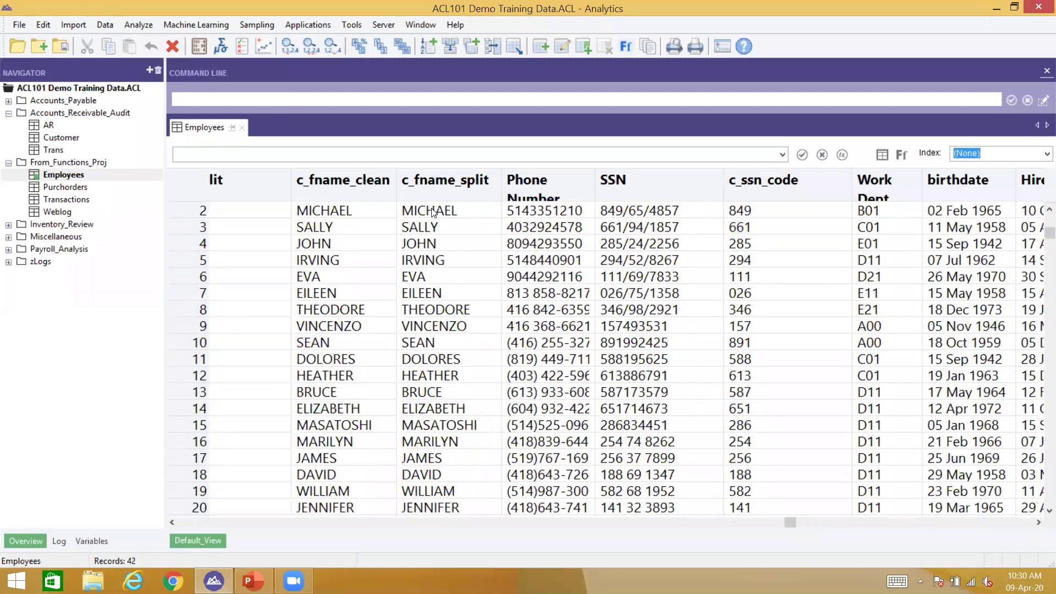
{"action": "scroll", "coordinate": [434, 213], "scroll_direction": "left", "scroll_amount": 1}
{"action": "scroll", "coordinate": [434, 213], "scroll_direction": "left", "scroll_amount": 1}
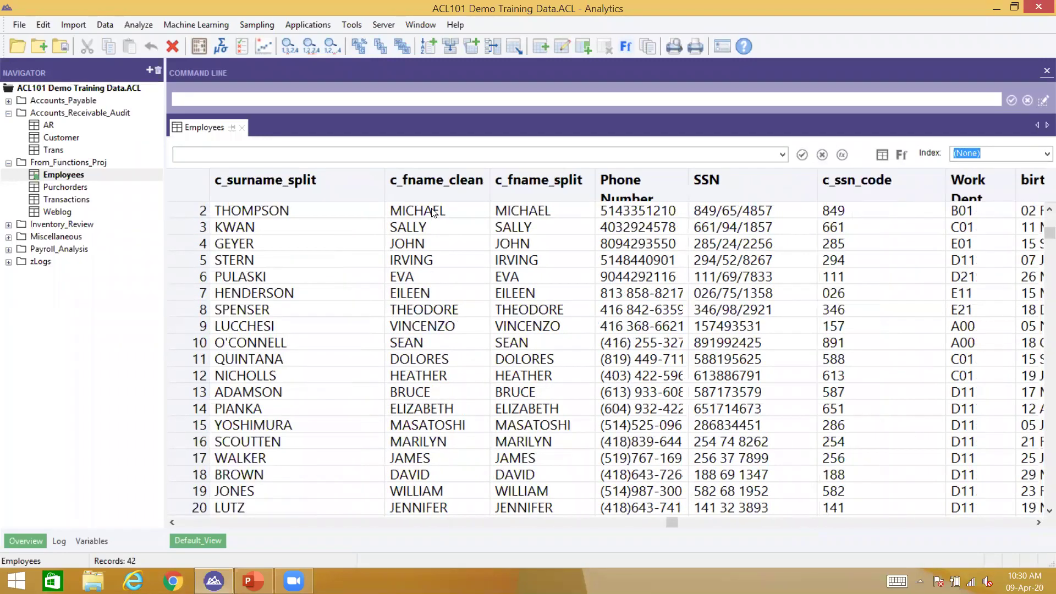
{"action": "scroll", "coordinate": [434, 212], "scroll_direction": "up", "scroll_amount": 1}
{"action": "scroll", "coordinate": [434, 212], "scroll_direction": "left", "scroll_amount": 3}
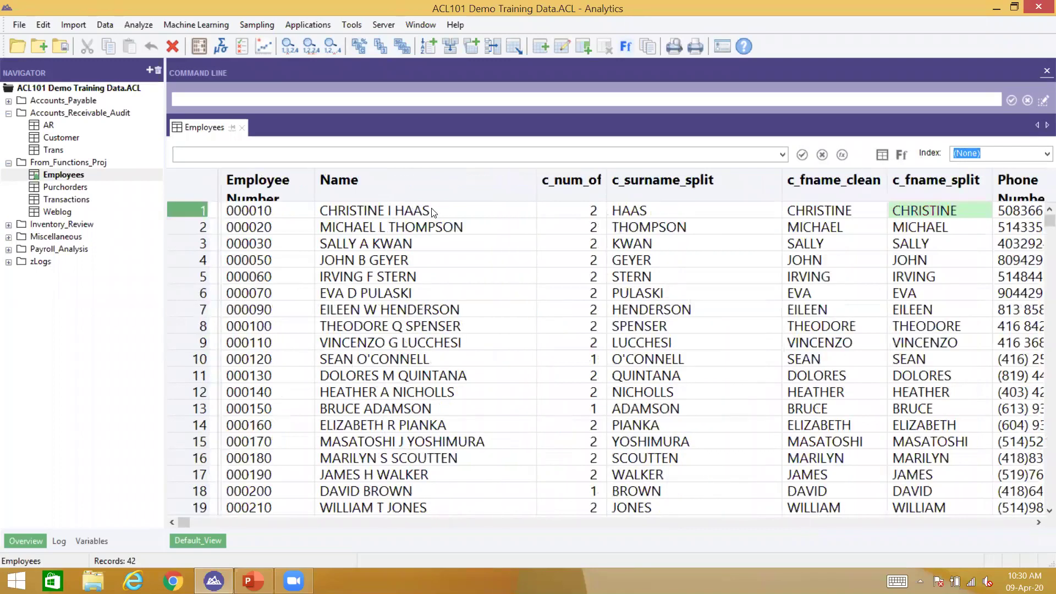
{"action": "left_click", "coordinate": [433, 212]}
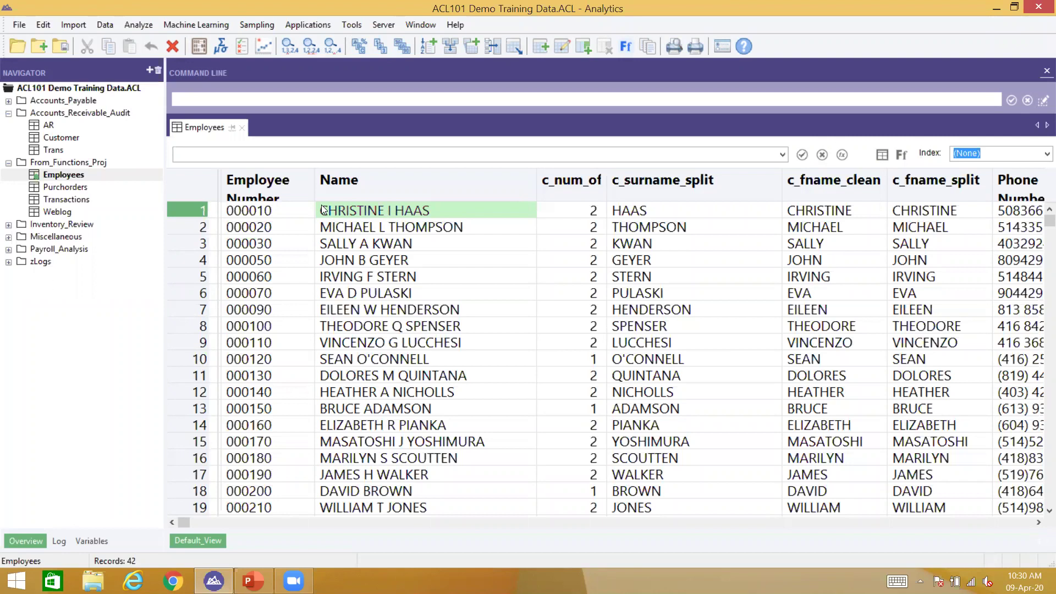
{"action": "left_click", "coordinate": [324, 230]}
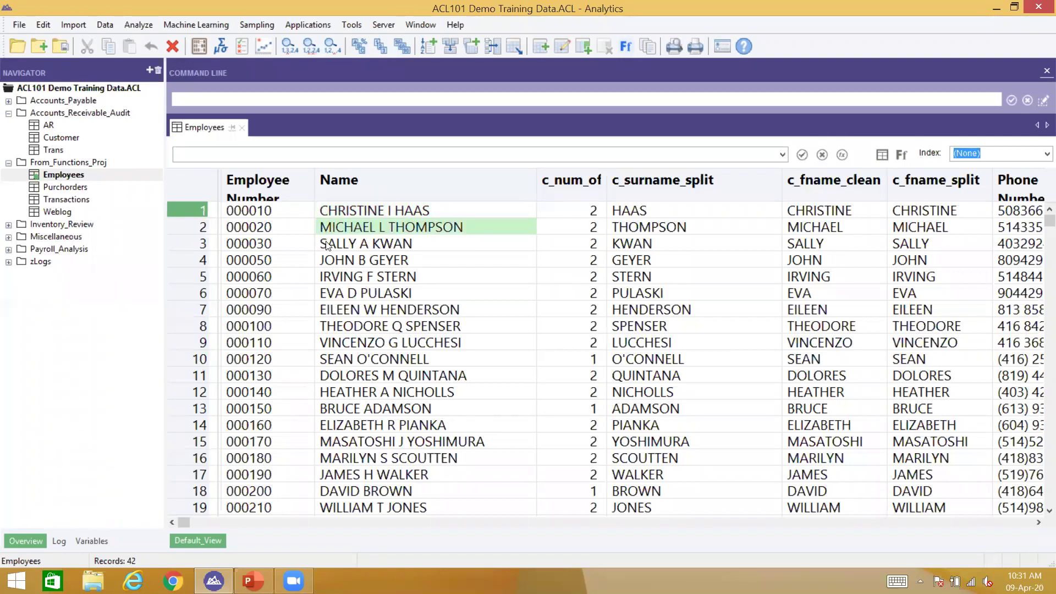
{"action": "left_click", "coordinate": [328, 245]}
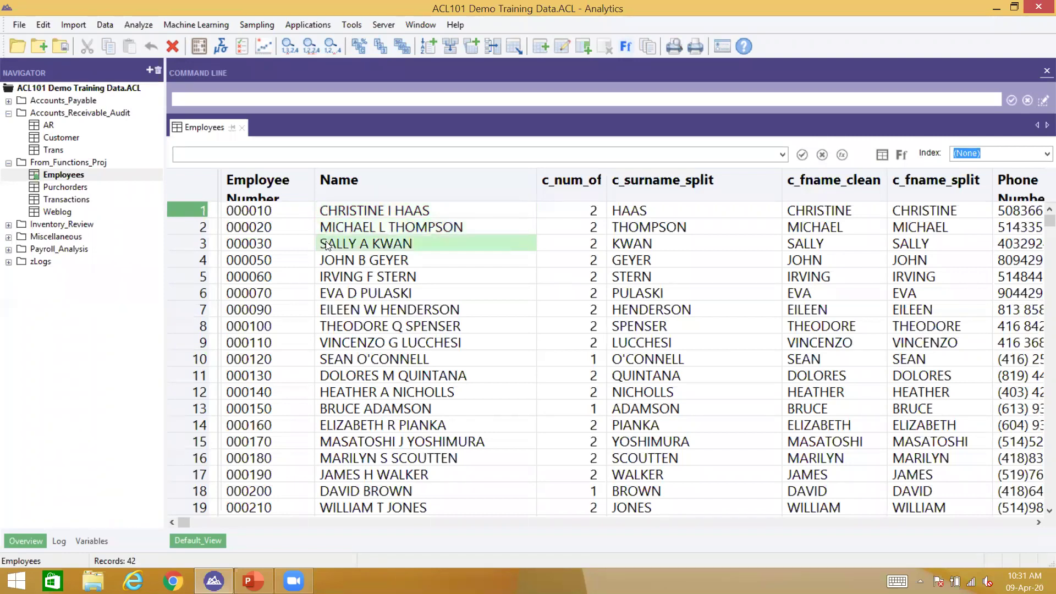
{"action": "left_click", "coordinate": [331, 213]}
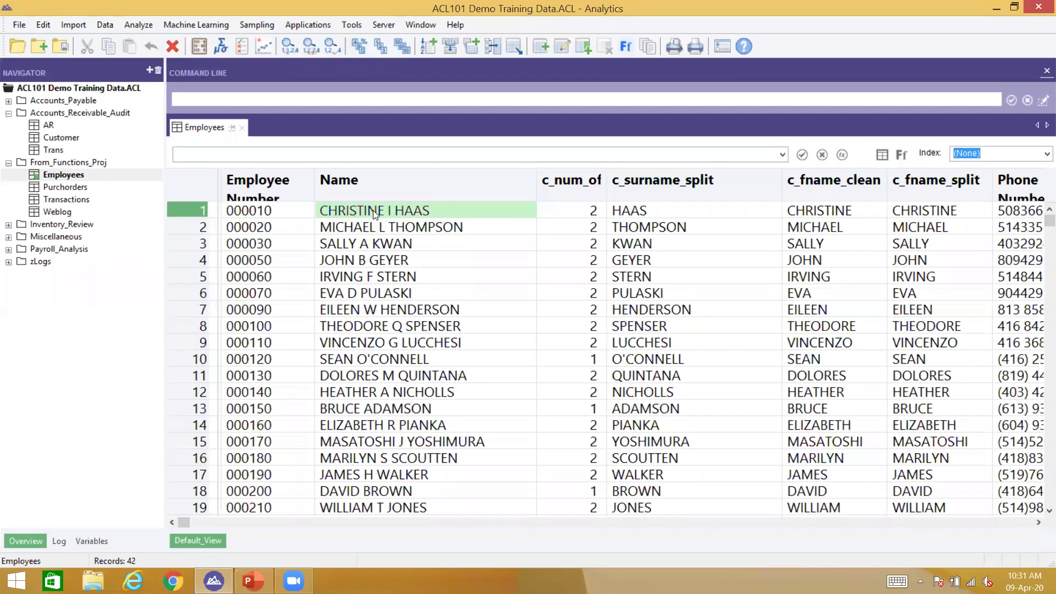
{"action": "left_click", "coordinate": [365, 231]}
{"action": "left_click", "coordinate": [347, 248]}
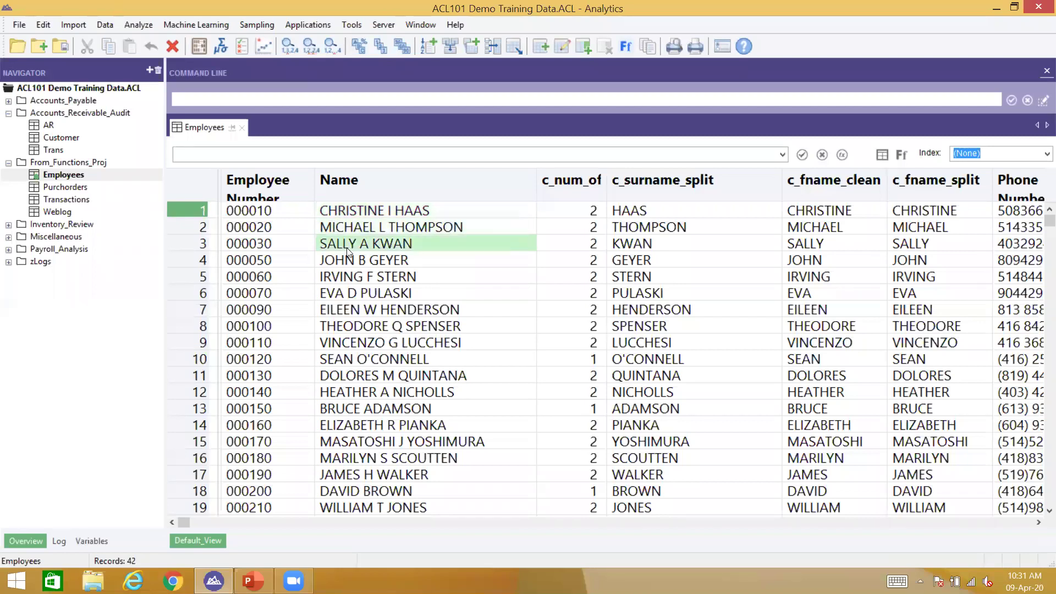
{"action": "left_click", "coordinate": [364, 216]}
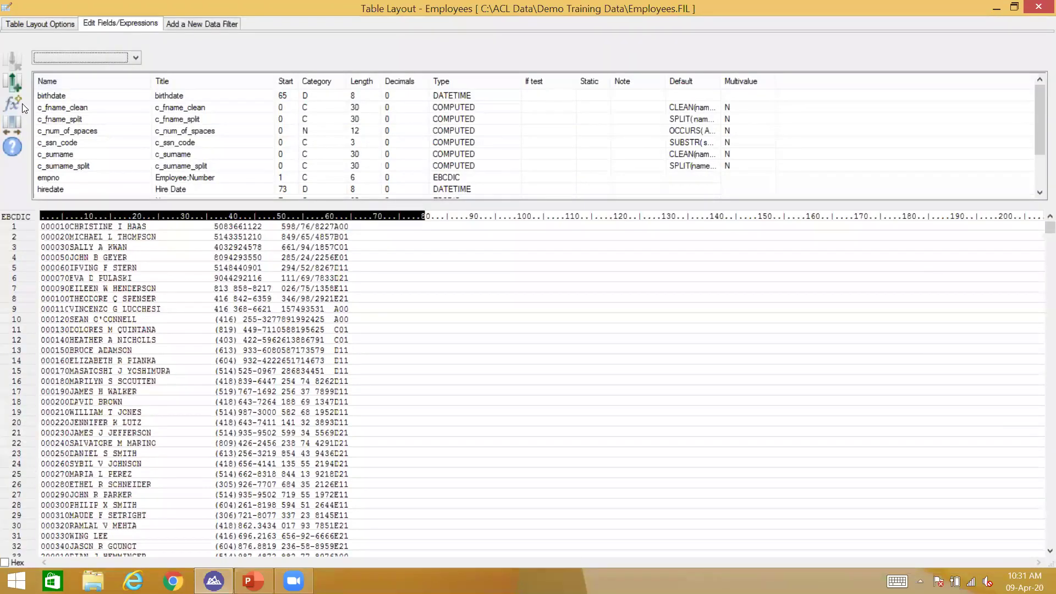
Create a computed field named c_fname_substr in the Employees table layout and insert the SUBSTR function as its default value expression.
{"action": "left_click", "coordinate": [22, 103]}
{"action": "type", "text": "c_"}
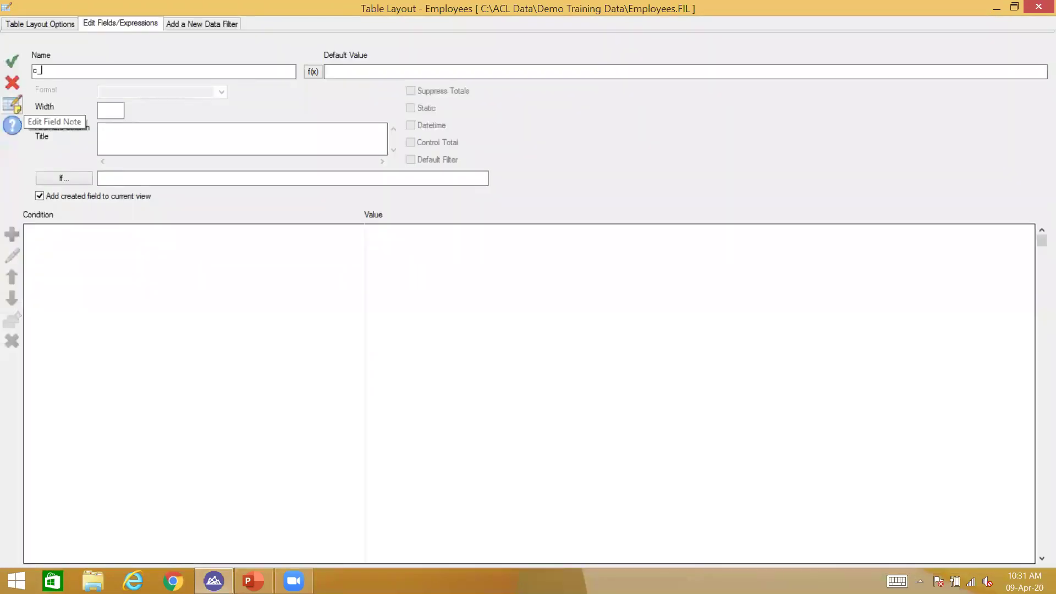
{"action": "type", "text": "fname_substr"}
{"action": "left_click", "coordinate": [310, 72]}
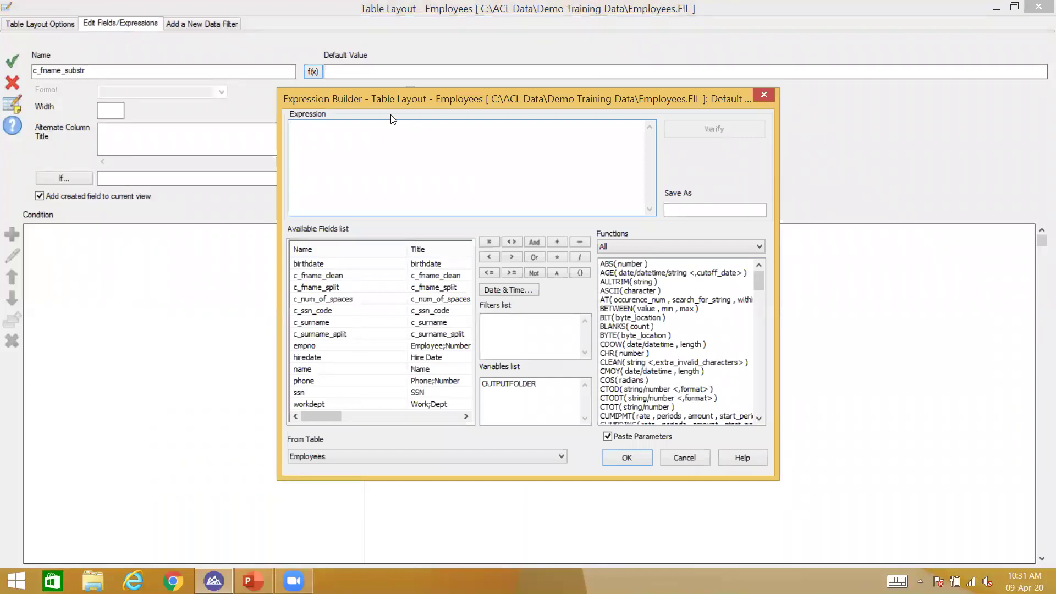
{"action": "left_click", "coordinate": [651, 345]}
{"action": "key", "text": "s"}
{"action": "key", "text": "s"}
{"action": "key", "text": "s"}
{"action": "key", "text": "s"}
{"action": "key", "text": "s"}
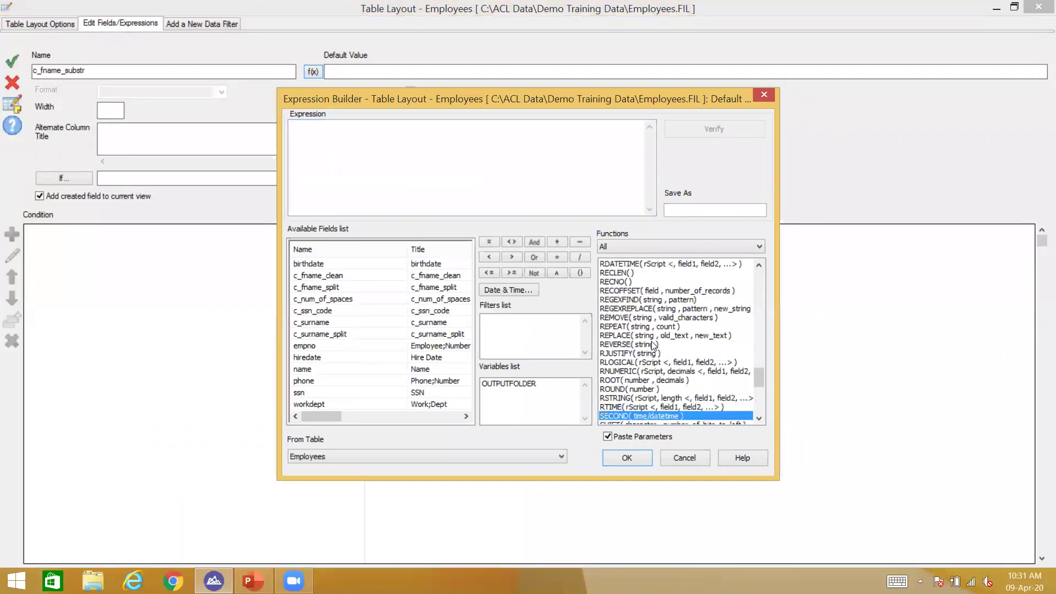
{"action": "key", "text": "s"}
{"action": "key", "text": "s"}
{"action": "key", "text": "s"}
{"action": "key", "text": "s"}
{"action": "key", "text": "s"}
{"action": "key", "text": "s"}
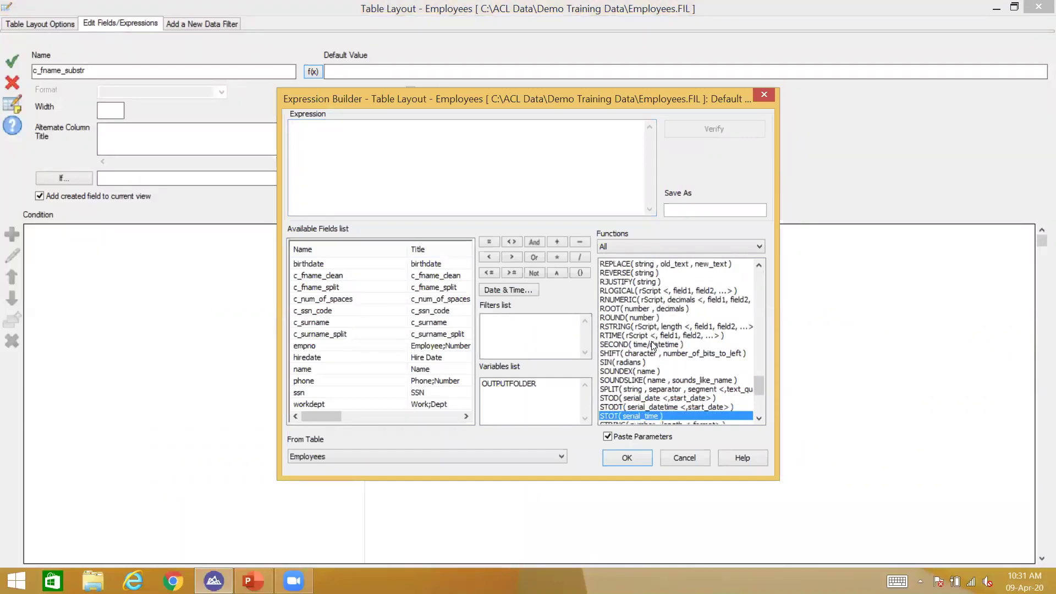
{"action": "double_click", "coordinate": [651, 416]}
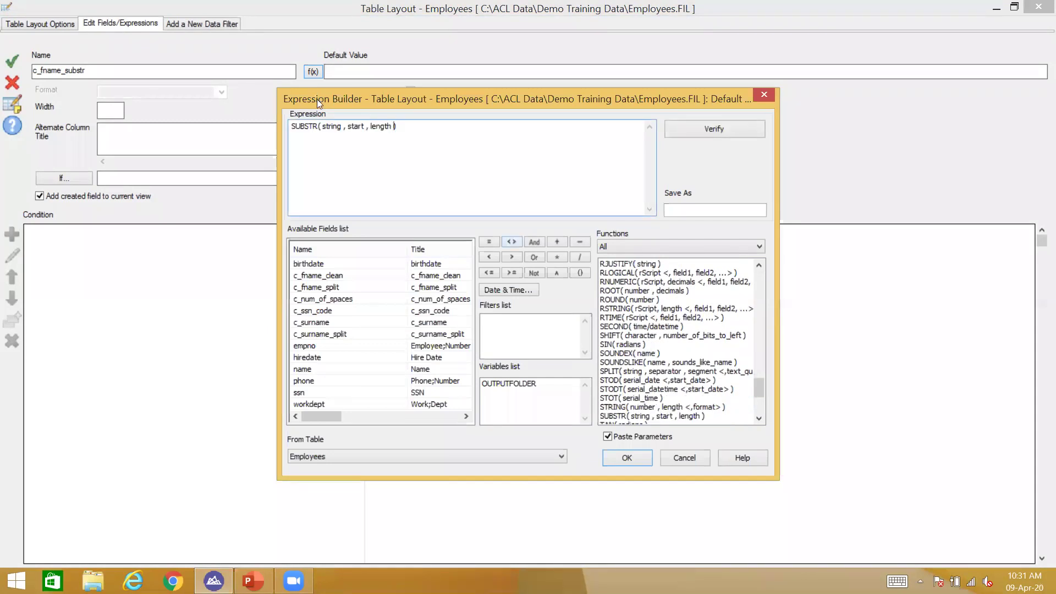
Complete the c_fname_substr expression as SUBSTR(name, 1, 9) and accept the field without adding it to the current view.
{"action": "double_click", "coordinate": [332, 126]}
{"action": "double_click", "coordinate": [315, 372]}
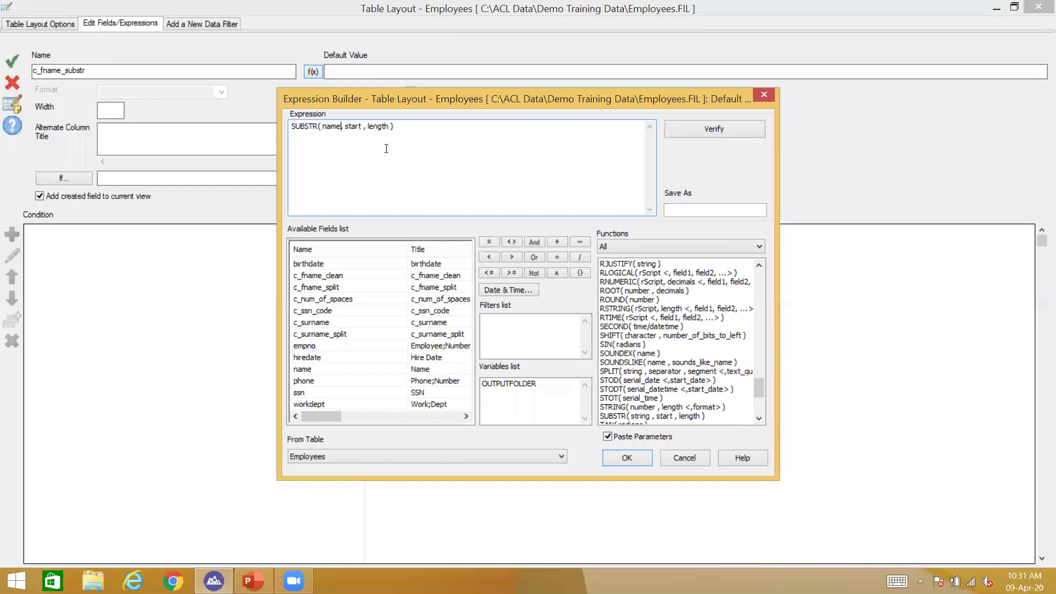
{"action": "double_click", "coordinate": [350, 126]}
{"action": "type", "text": "1"}
{"action": "double_click", "coordinate": [365, 126]}
{"action": "type", "text": "9"}
{"action": "left_click", "coordinate": [627, 458]}
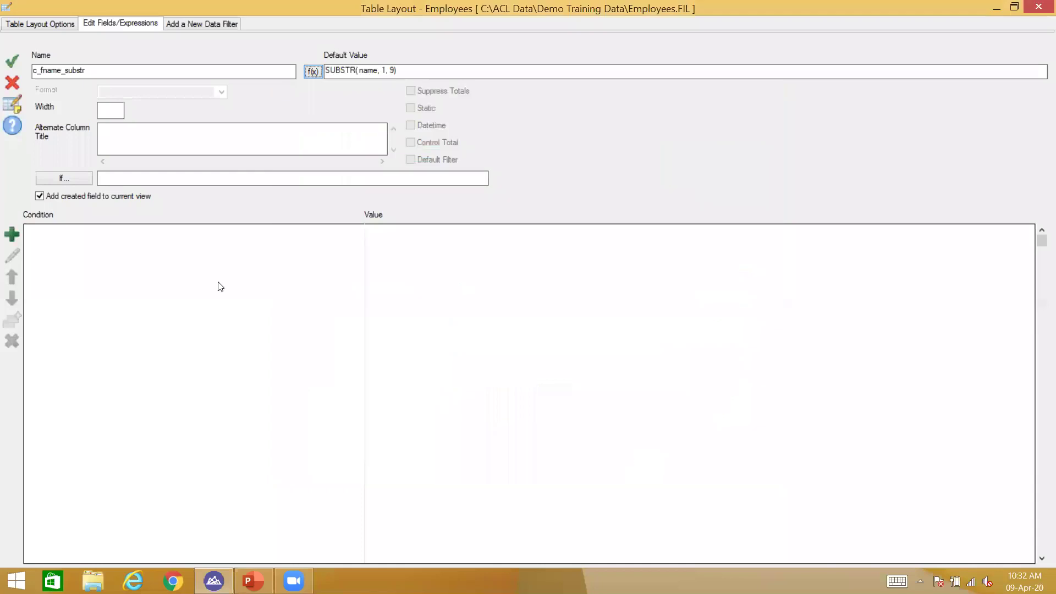
{"action": "left_click", "coordinate": [69, 197]}
{"action": "left_click", "coordinate": [16, 62]}
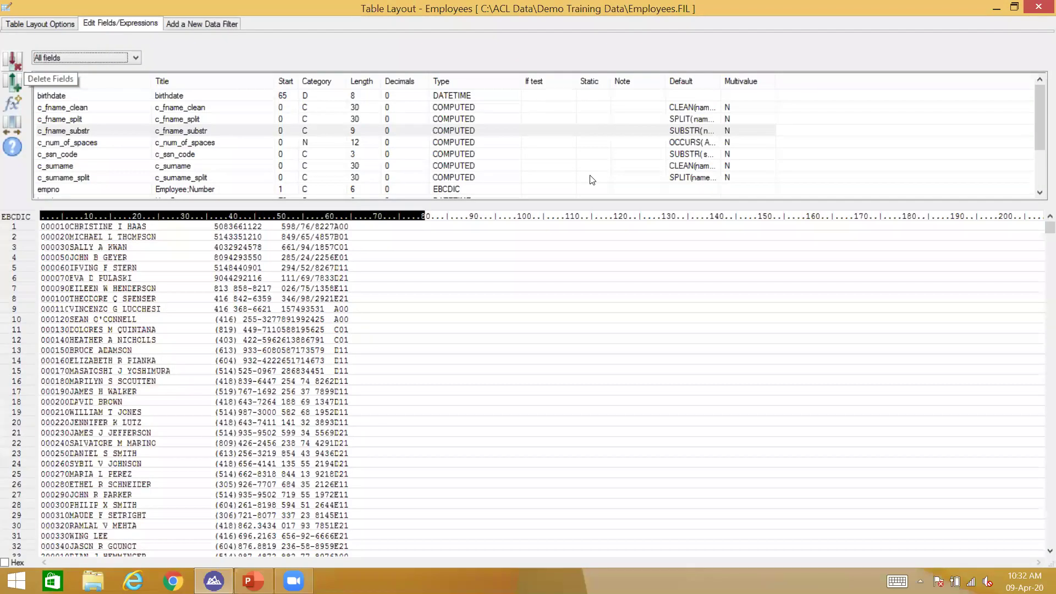
Add the c_fname_substr field as a column between Name and c_num_of_spaces in the Employees view.
{"action": "left_click", "coordinate": [252, 580]}
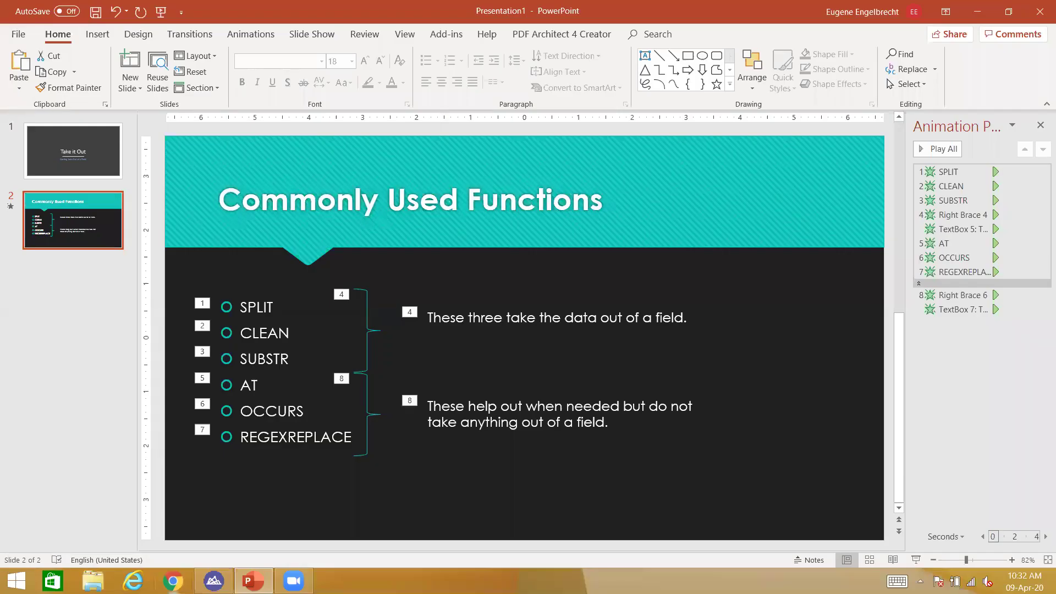
{"action": "left_click", "coordinate": [213, 580]}
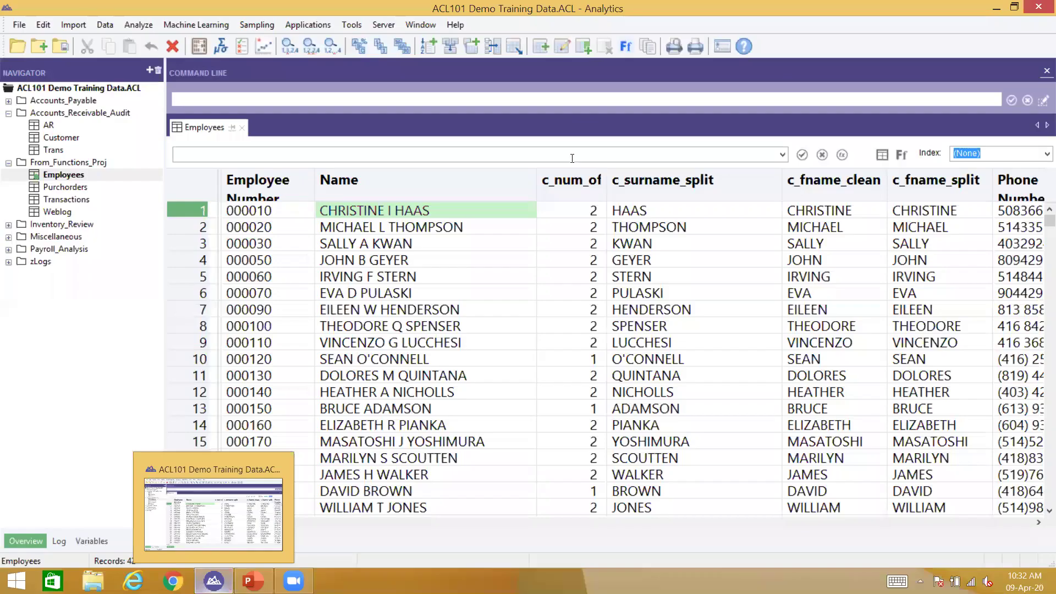
{"action": "right_click", "coordinate": [568, 197]}
{"action": "left_click", "coordinate": [601, 227]}
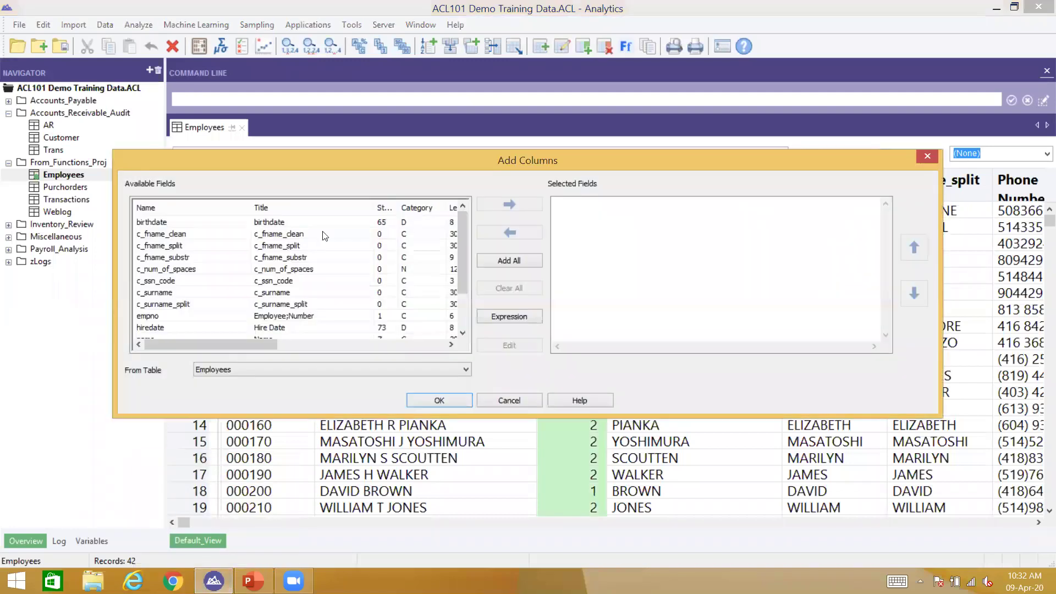
{"action": "key", "text": "Down"}
{"action": "key", "text": "Down"}
{"action": "key", "text": "Down"}
{"action": "key", "text": "Down"}
{"action": "key", "text": "Down"}
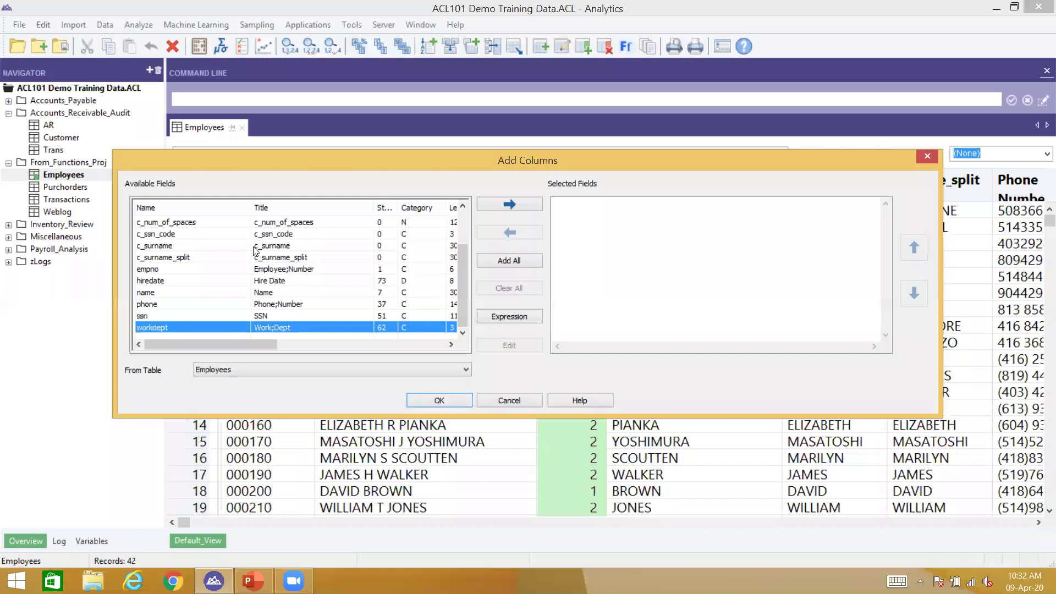
{"action": "key", "text": "Up"}
{"action": "key", "text": "Home"}
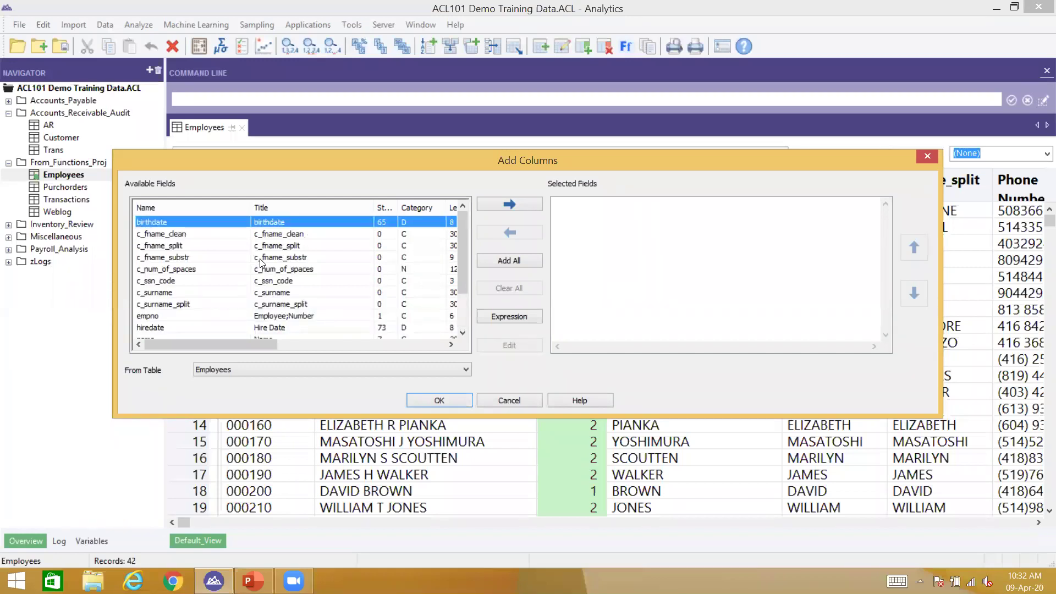
{"action": "double_click", "coordinate": [261, 258]}
{"action": "left_click", "coordinate": [451, 398]}
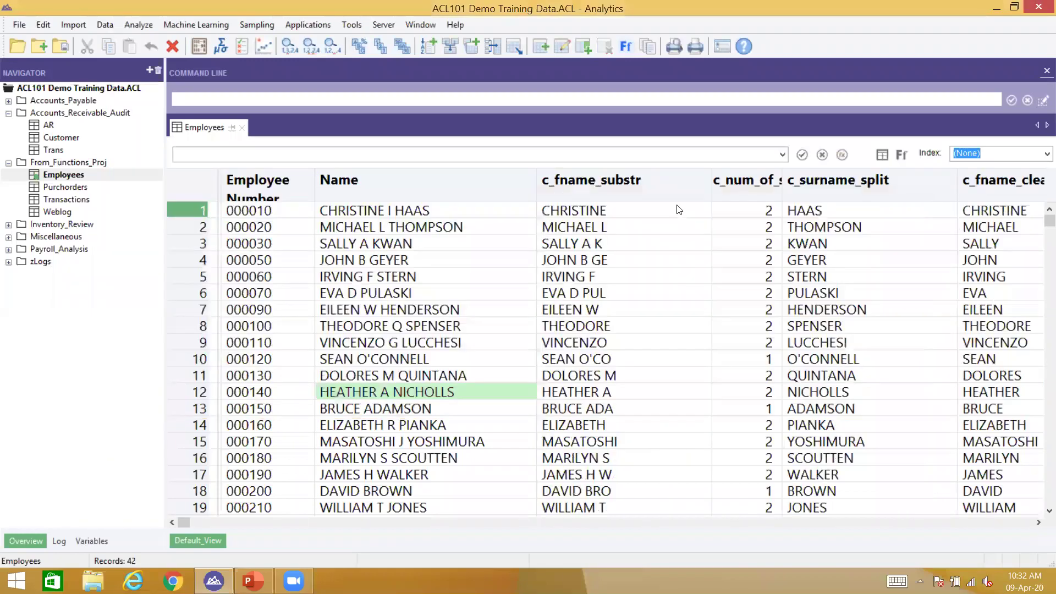
Compare the c_fname_substr values with the full names in the Name column across the first twelve rows.
{"action": "left_click", "coordinate": [623, 208]}
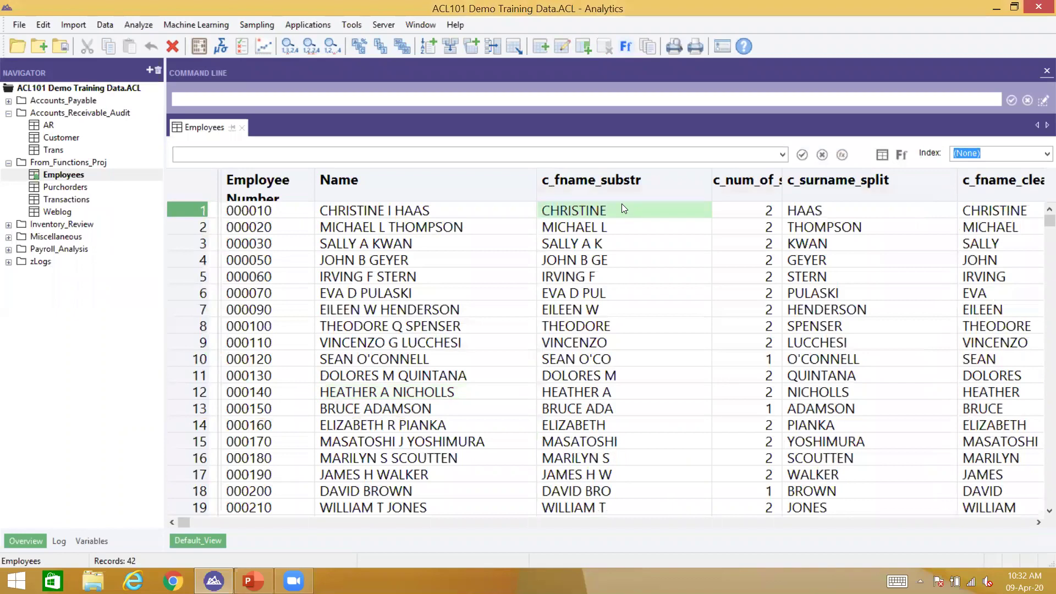
{"action": "left_click", "coordinate": [616, 227]}
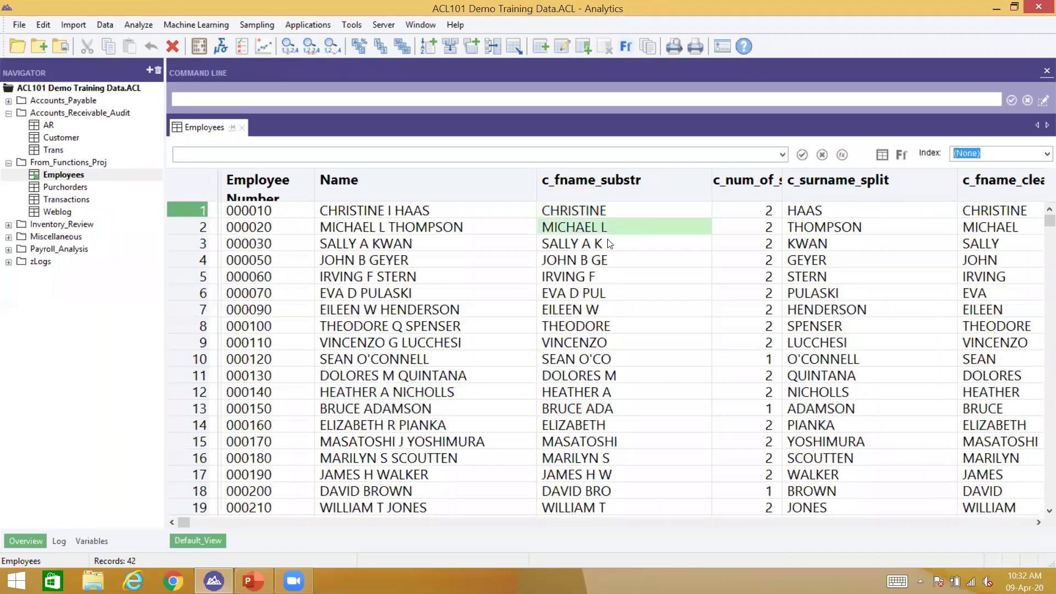
{"action": "left_click", "coordinate": [578, 276]}
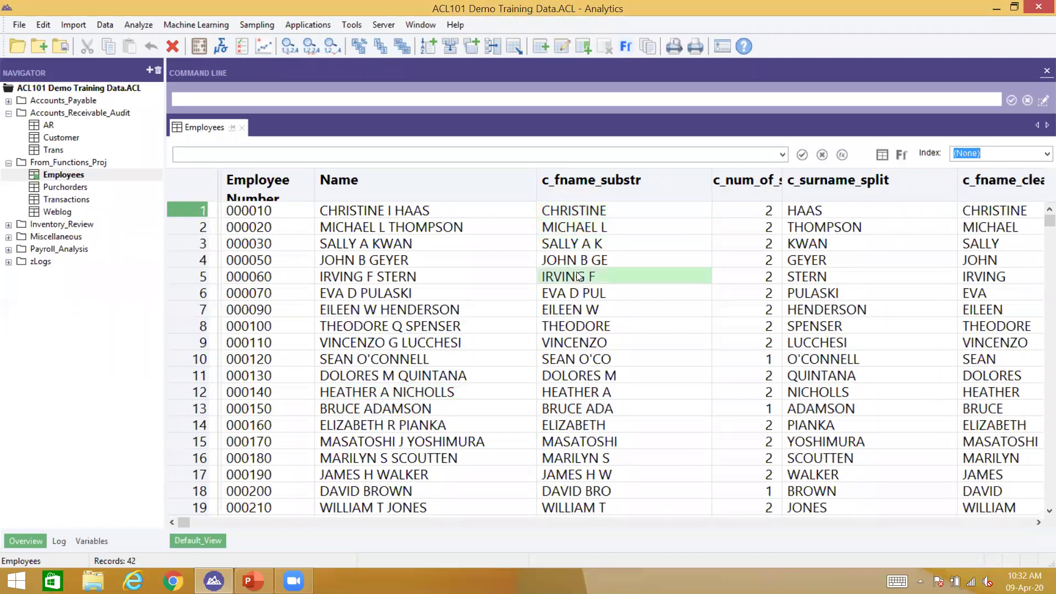
{"action": "left_click", "coordinate": [583, 341]}
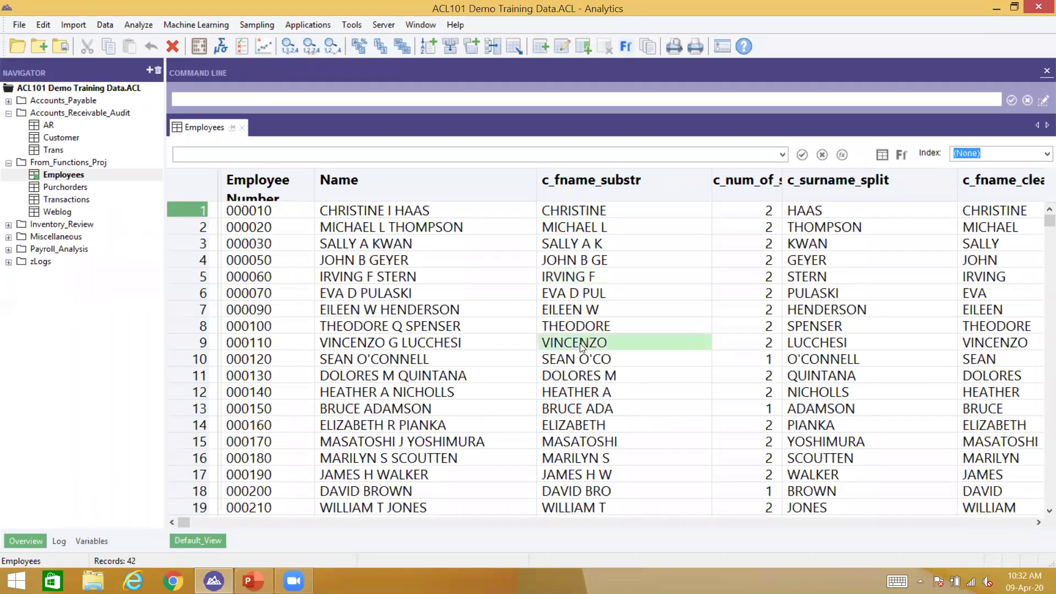
{"action": "left_click", "coordinate": [579, 360]}
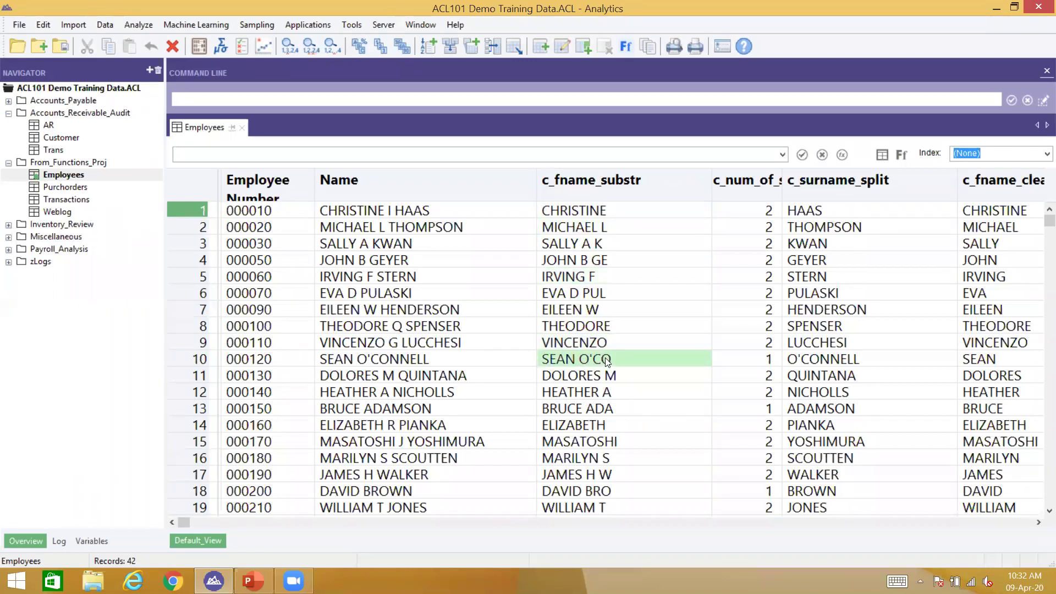
{"action": "left_click", "coordinate": [599, 395]}
{"action": "right_click", "coordinate": [599, 396]}
{"action": "left_click", "coordinate": [277, 328]}
{"action": "left_click", "coordinate": [436, 330]}
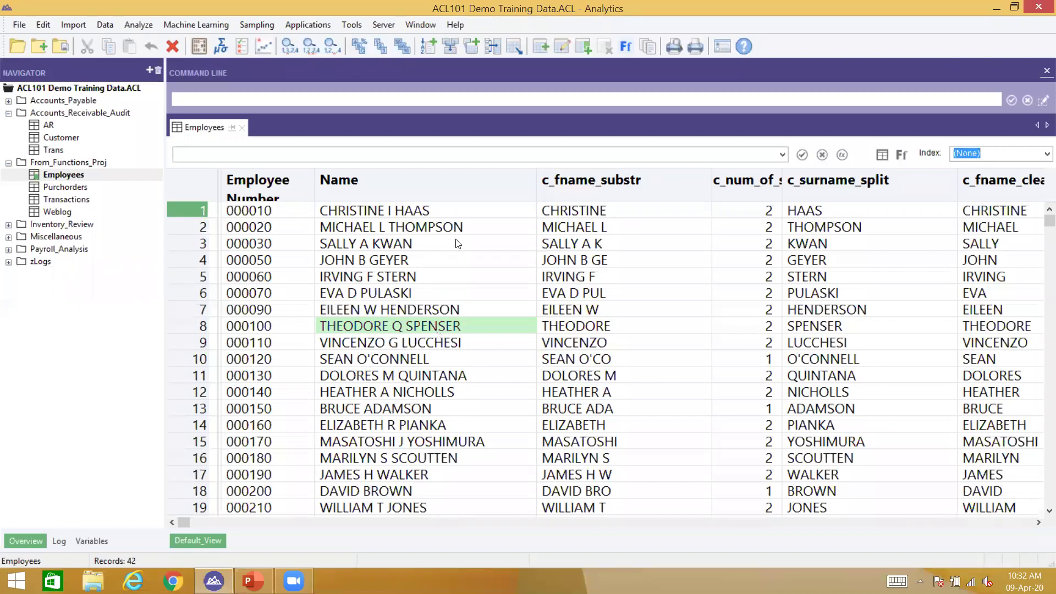
Examine where the first space falls in the Name column across the first four rows.
{"action": "left_click", "coordinate": [461, 215]}
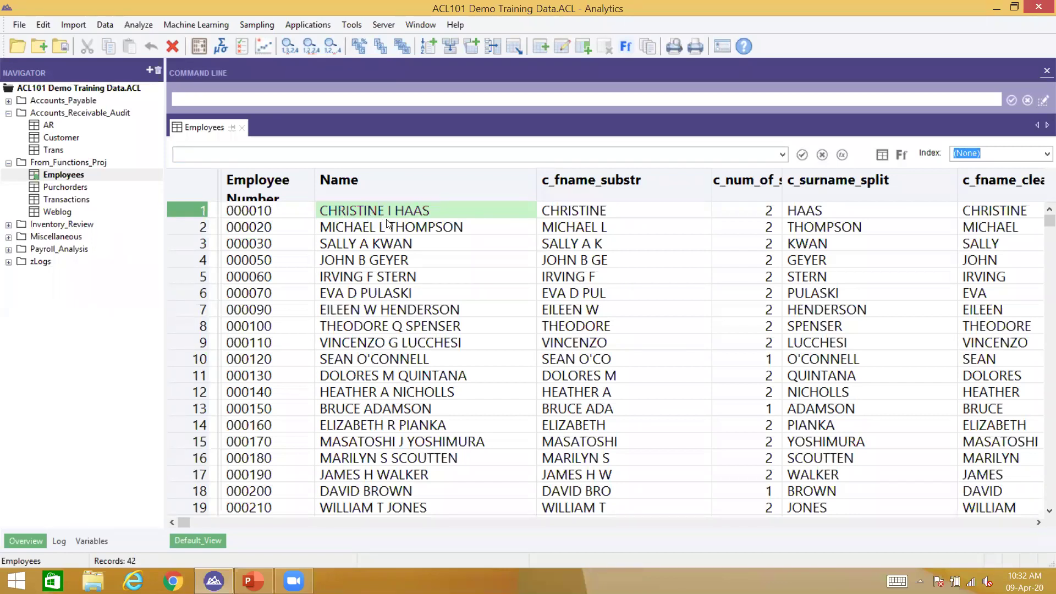
{"action": "left_click", "coordinate": [367, 226]}
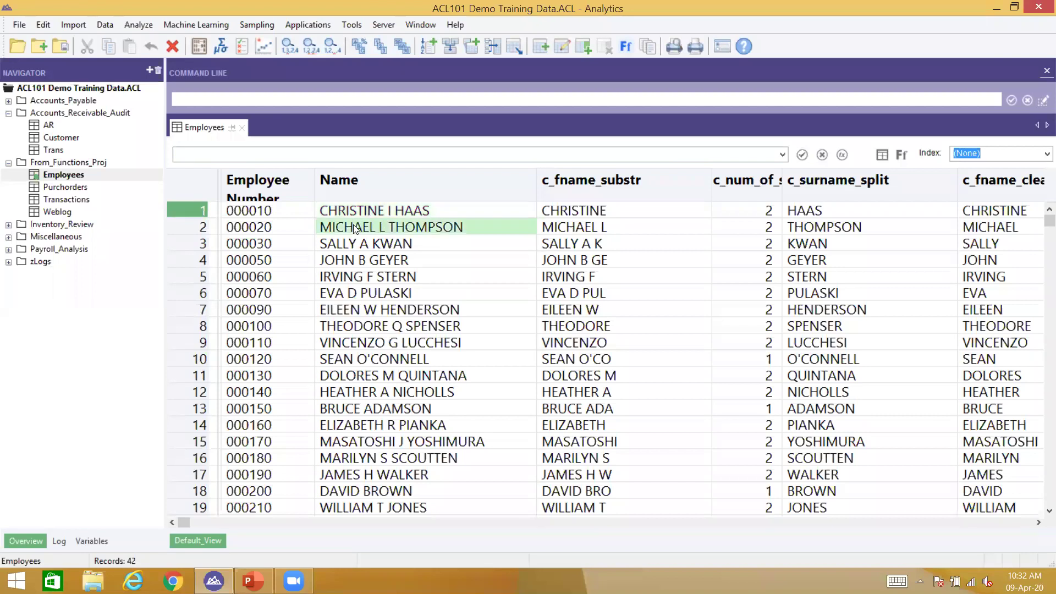
{"action": "left_click", "coordinate": [346, 244]}
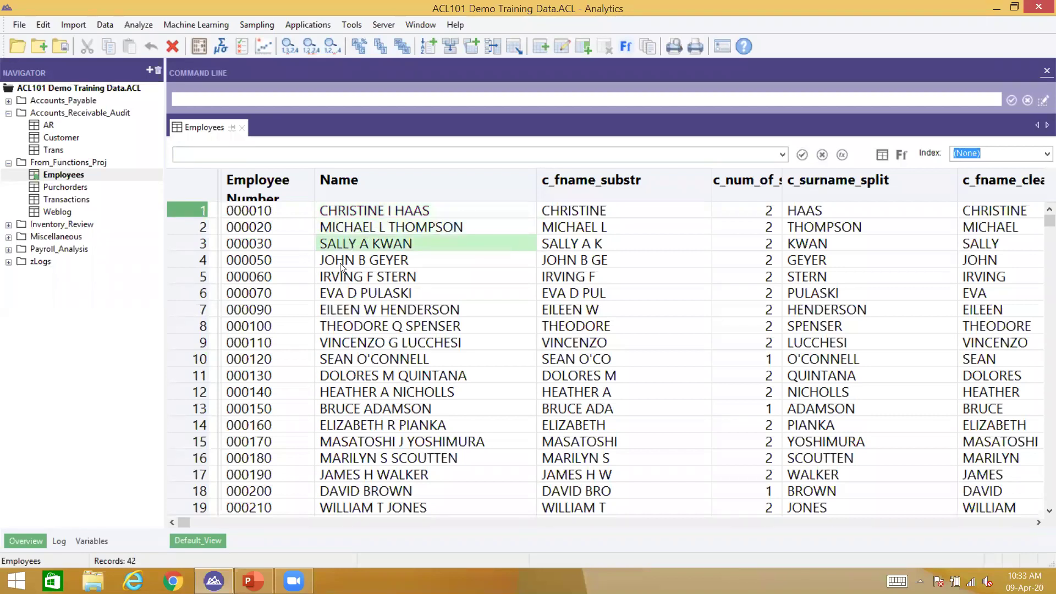
{"action": "left_click", "coordinate": [346, 263]}
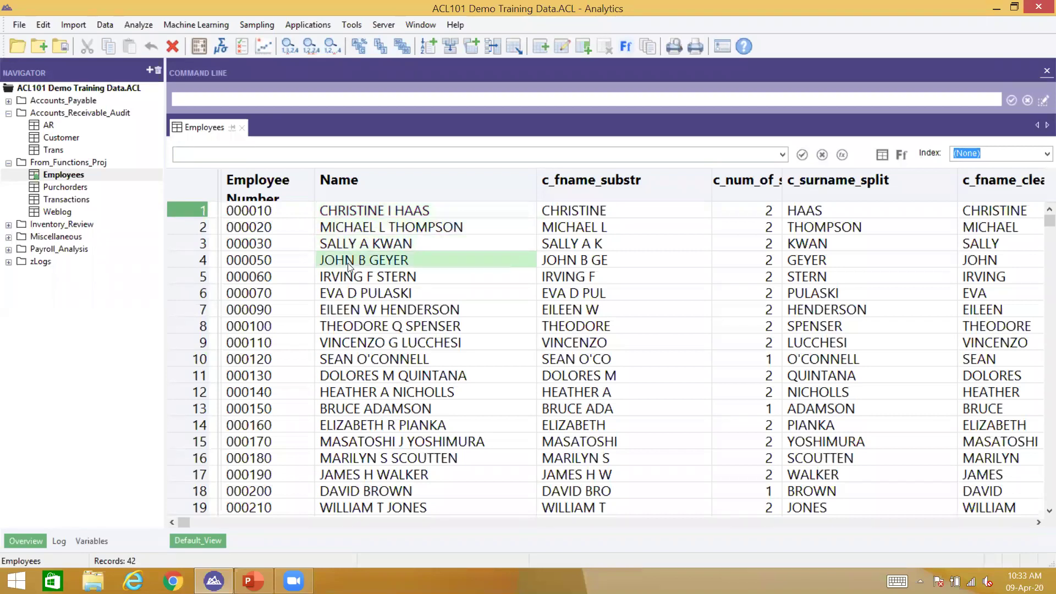
{"action": "left_click", "coordinate": [369, 214]}
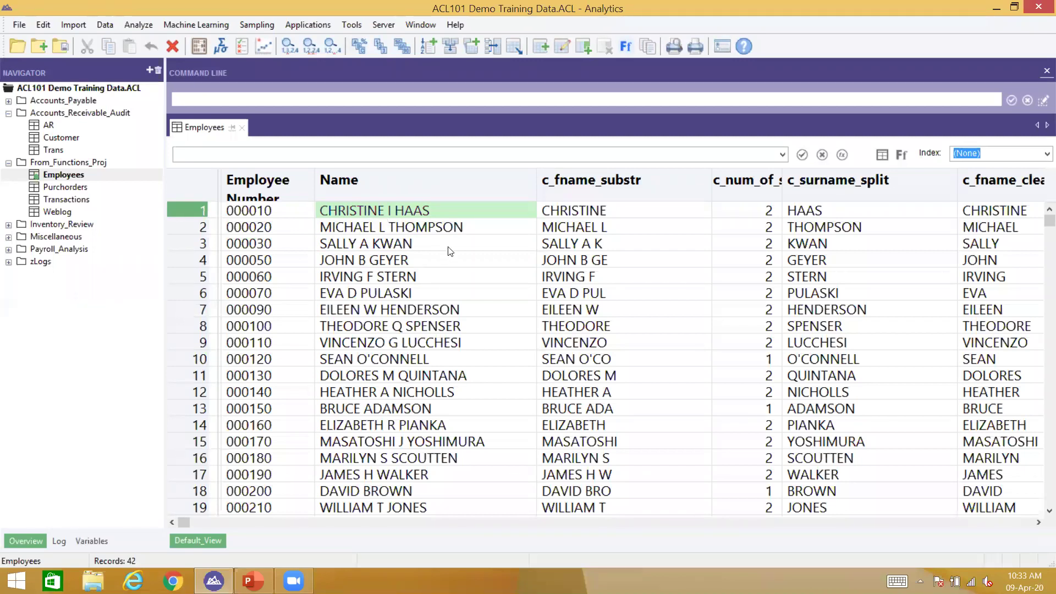
Create a computed field named c_space_posn in the Employees table layout and insert the AT function as its default value expression.
{"action": "key", "text": "ctrl+l"}
{"action": "left_click", "coordinate": [53, 135]}
{"action": "type", "text": "c"}
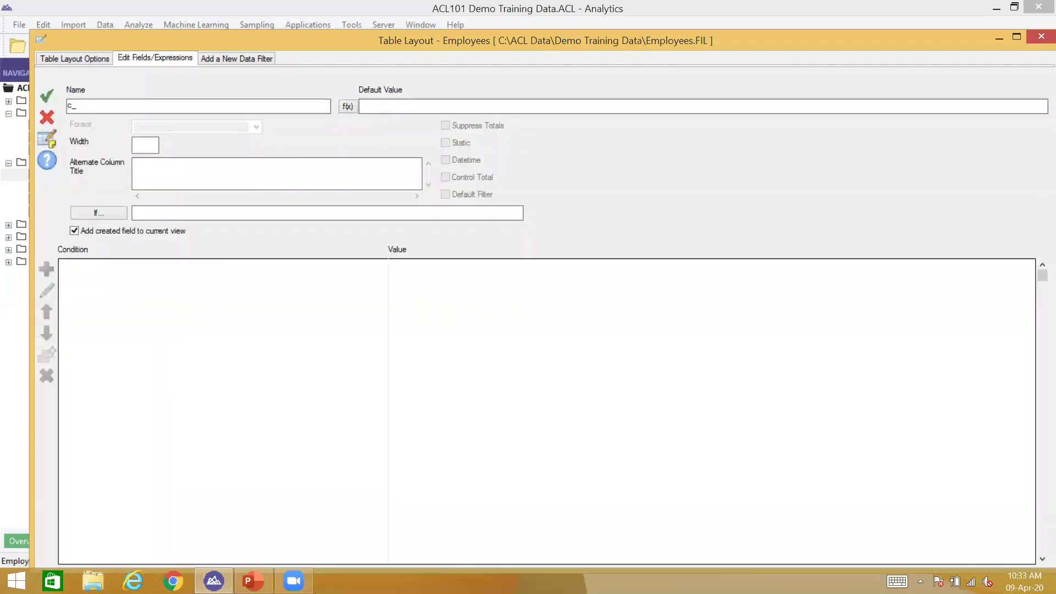
{"action": "type", "text": "_space_posn"}
{"action": "left_click", "coordinate": [348, 107]}
{"action": "left_click_drag", "start_coordinate": [656, 299], "coordinate": [336, 126]}
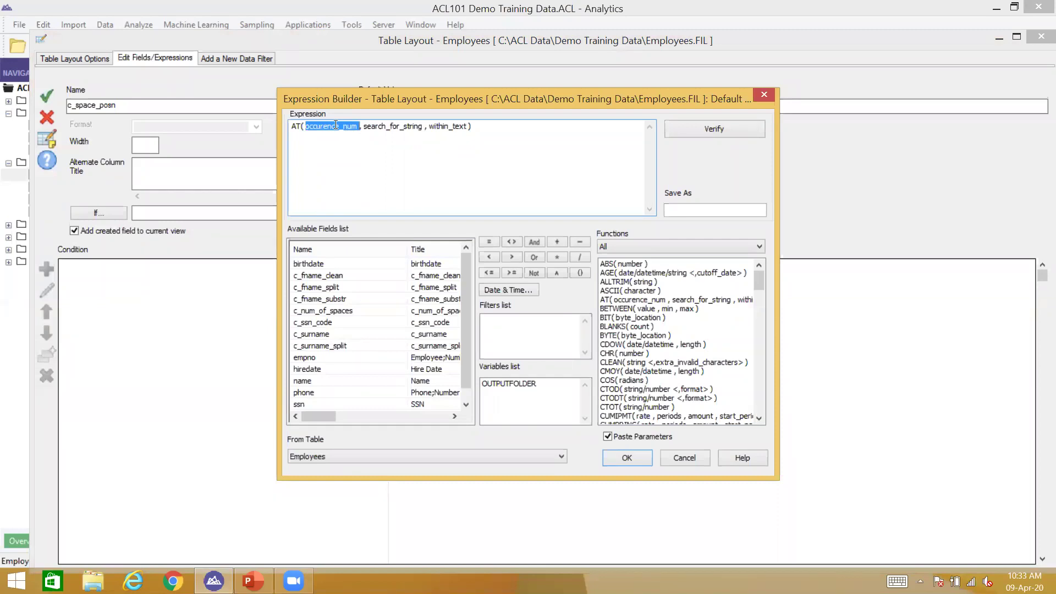
Complete the c_space_posn expression as AT(1, " ", name) and accept the field.
{"action": "type", "text": "1"}
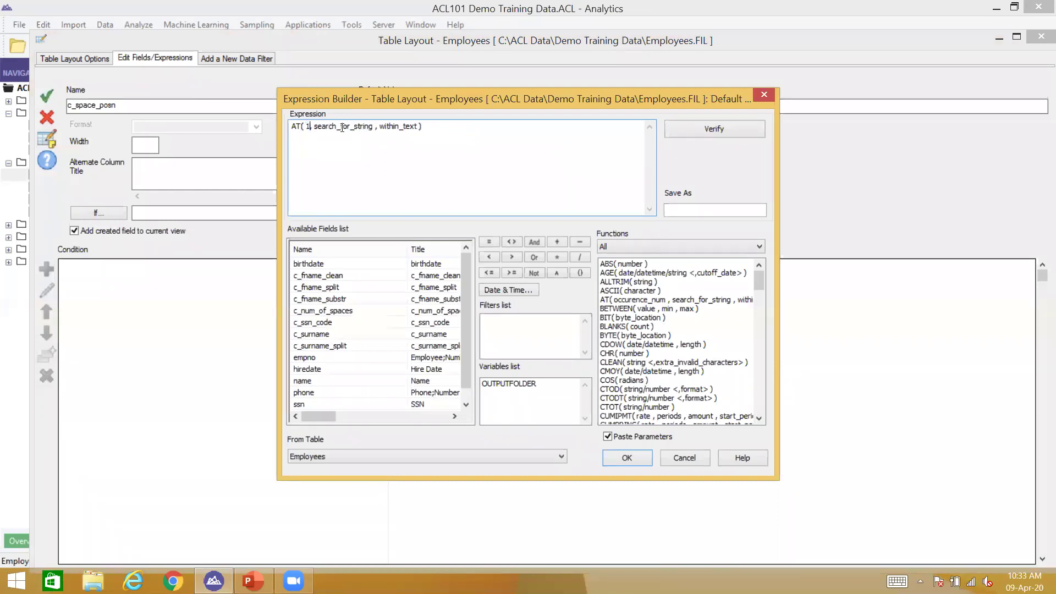
{"action": "double_click", "coordinate": [344, 127]}
{"action": "type", "text": "\"\""}
{"action": "key", "text": "Left"}
{"action": "double_click", "coordinate": [345, 124]}
{"action": "double_click", "coordinate": [334, 380]}
{"action": "left_click", "coordinate": [627, 457]}
{"action": "left_click", "coordinate": [46, 94]}
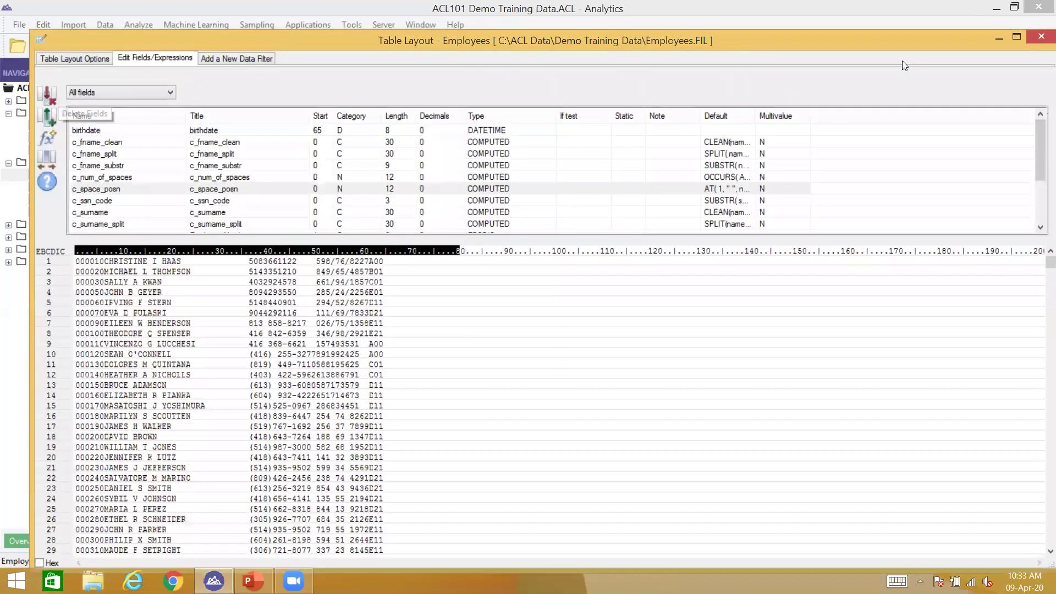
Start adding a column to the Employees view at the c_fname_substr column.
{"action": "key", "text": "alt+Tab"}
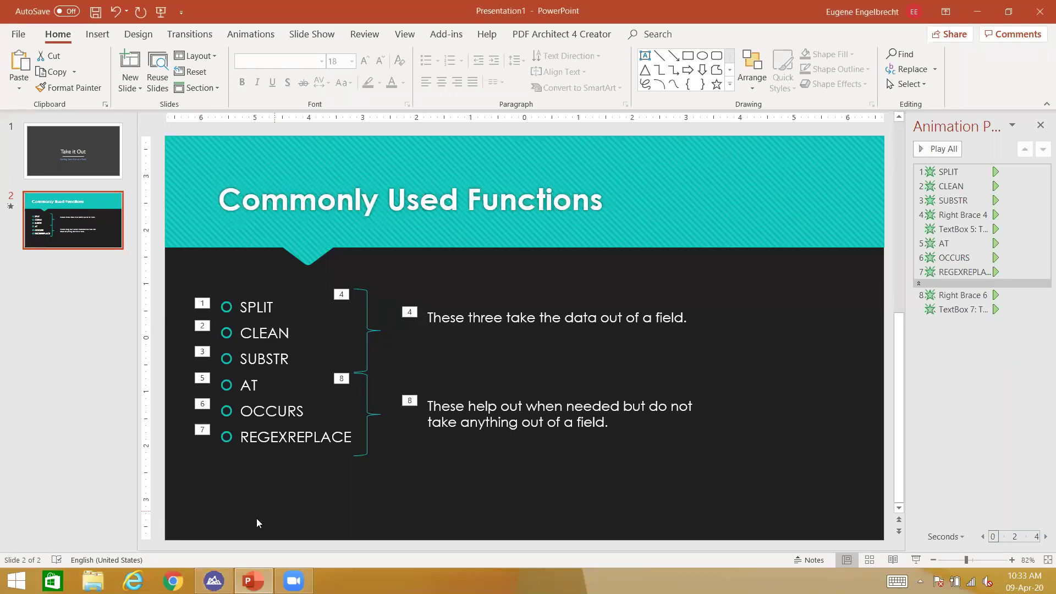
{"action": "left_click", "coordinate": [228, 574]}
{"action": "left_click", "coordinate": [609, 190]}
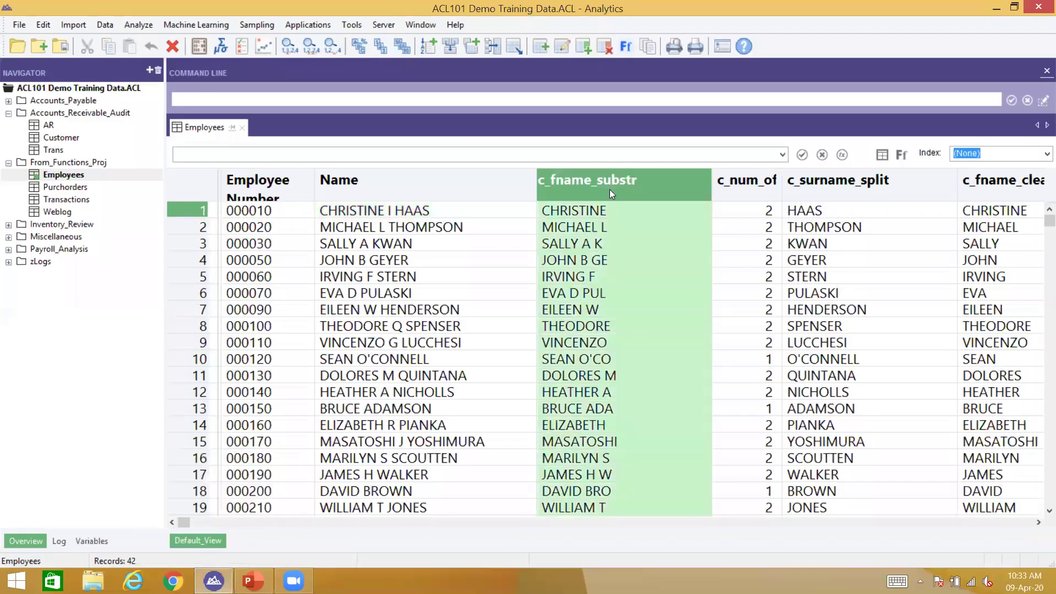
{"action": "right_click", "coordinate": [617, 192]}
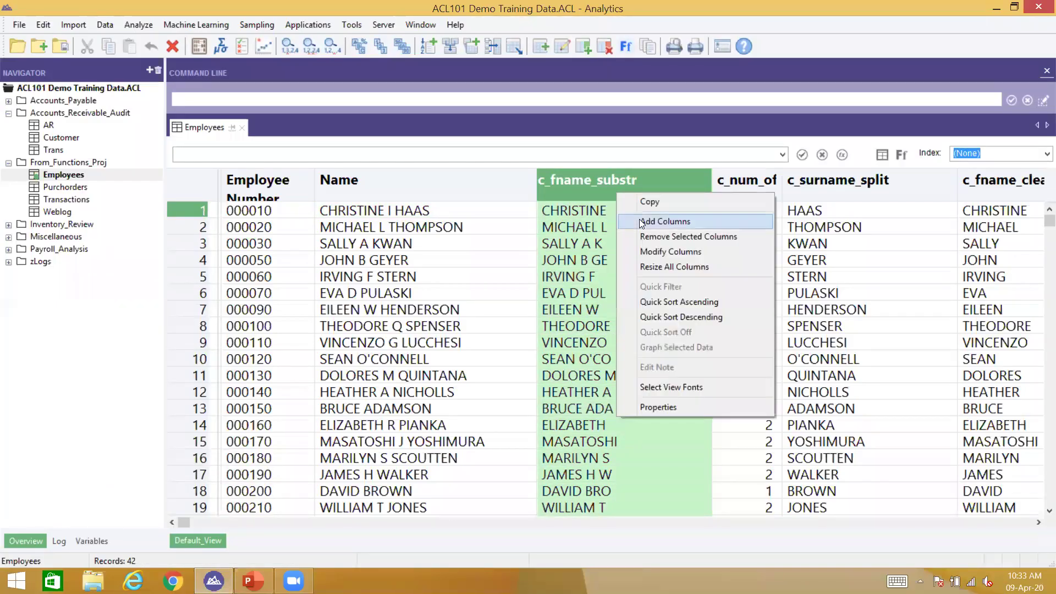
Add the c_space_posn column before c_fname_substr in the Employees view and compare its first values with the names.
{"action": "left_click", "coordinate": [665, 221]}
{"action": "left_click", "coordinate": [185, 246]}
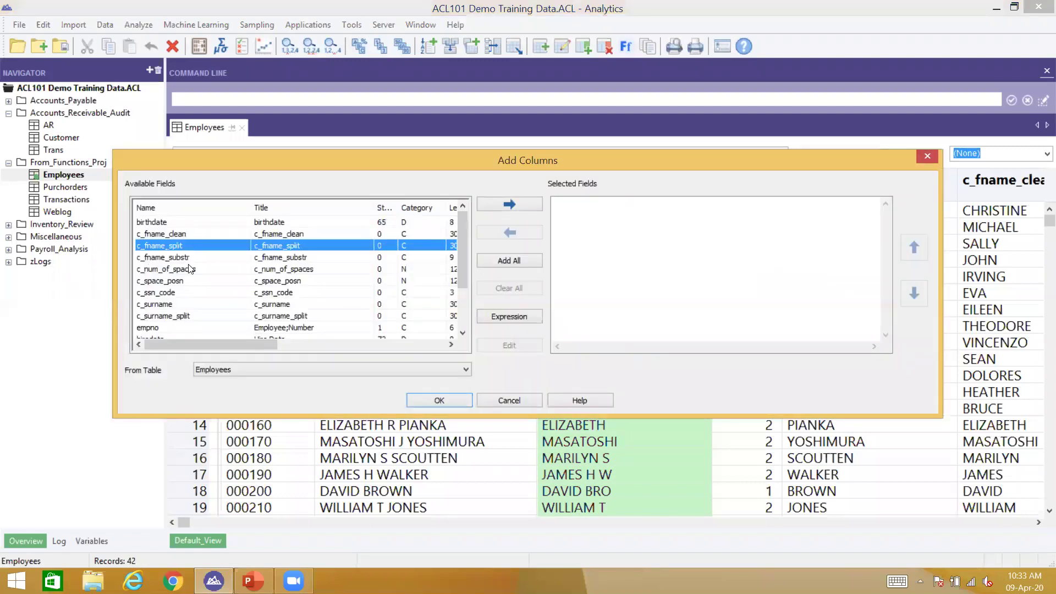
{"action": "double_click", "coordinate": [195, 281]}
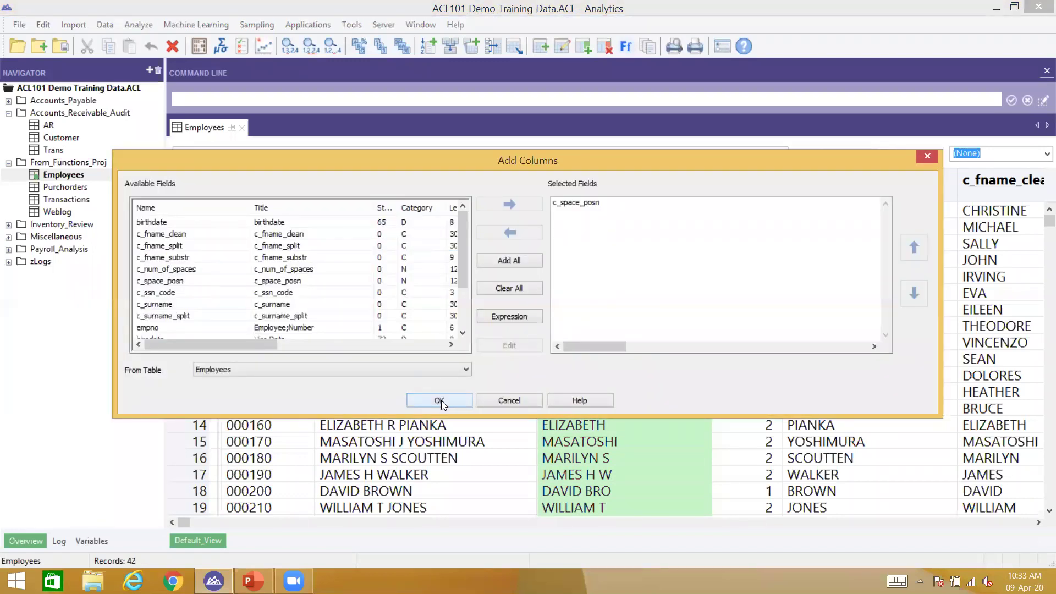
{"action": "left_click", "coordinate": [439, 401]}
{"action": "left_click", "coordinate": [380, 213]}
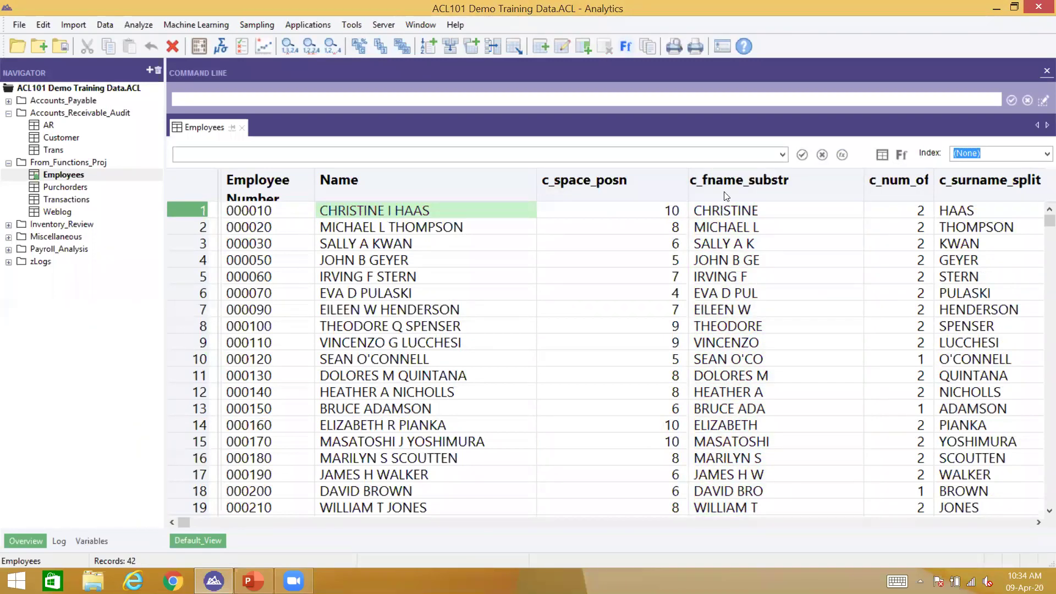
{"action": "left_click", "coordinate": [665, 211]}
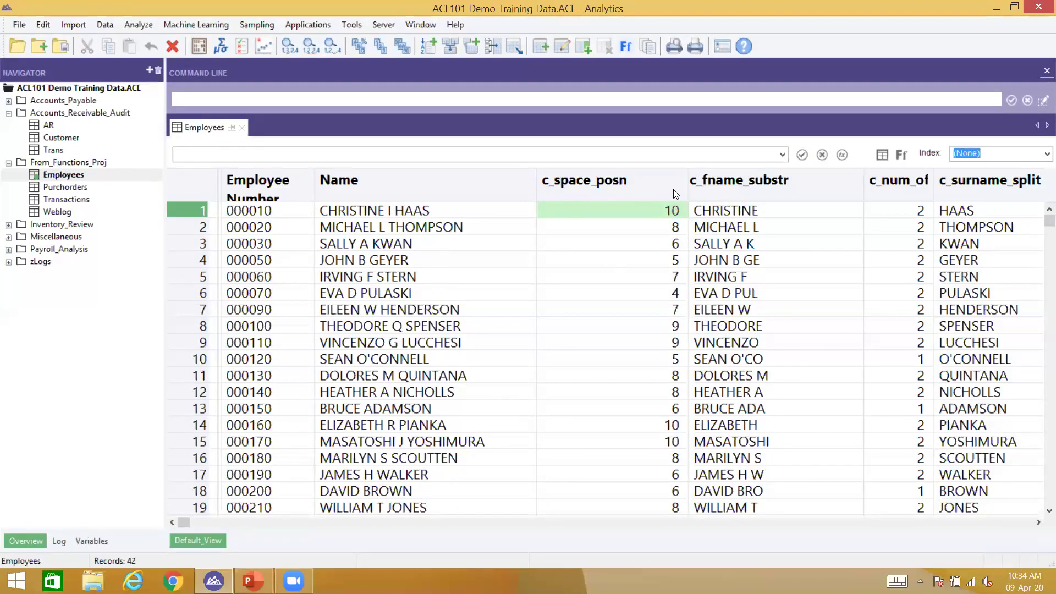
{"action": "left_click", "coordinate": [667, 231]}
{"action": "left_click", "coordinate": [669, 245]}
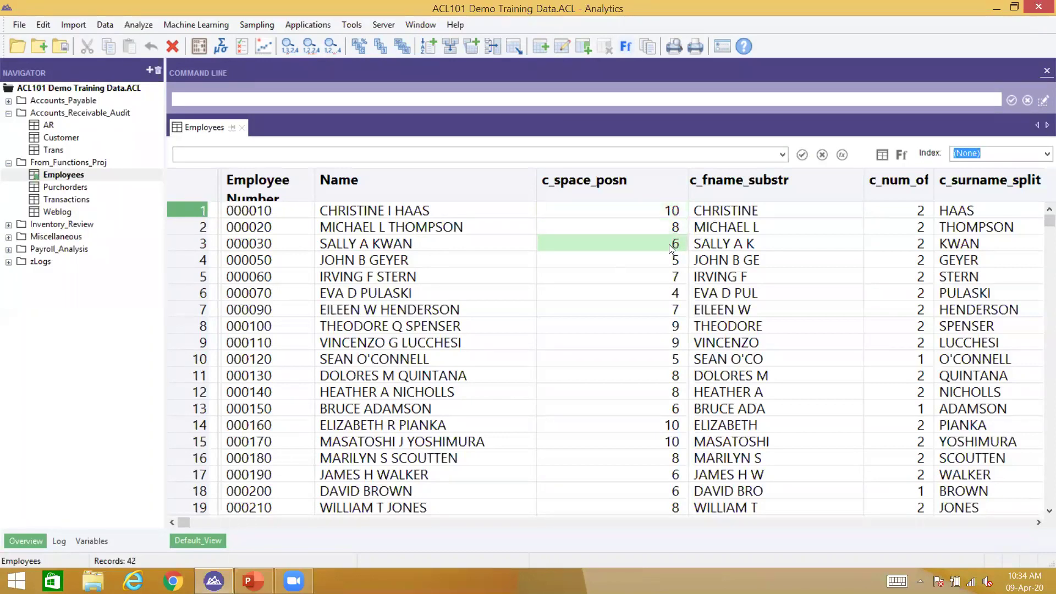
{"action": "left_click", "coordinate": [666, 216]}
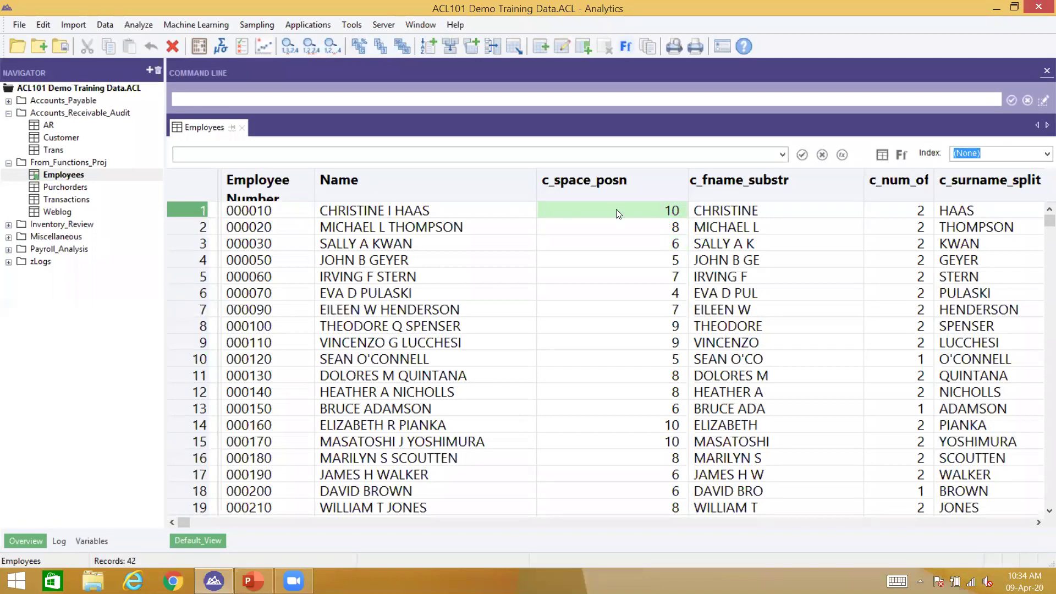
Change the default value of c_fname_substr in the Employees table layout to SUBSTR( name, 1, c_space_posn - 1) and save the layout.
{"action": "key", "text": "ctrl+l"}
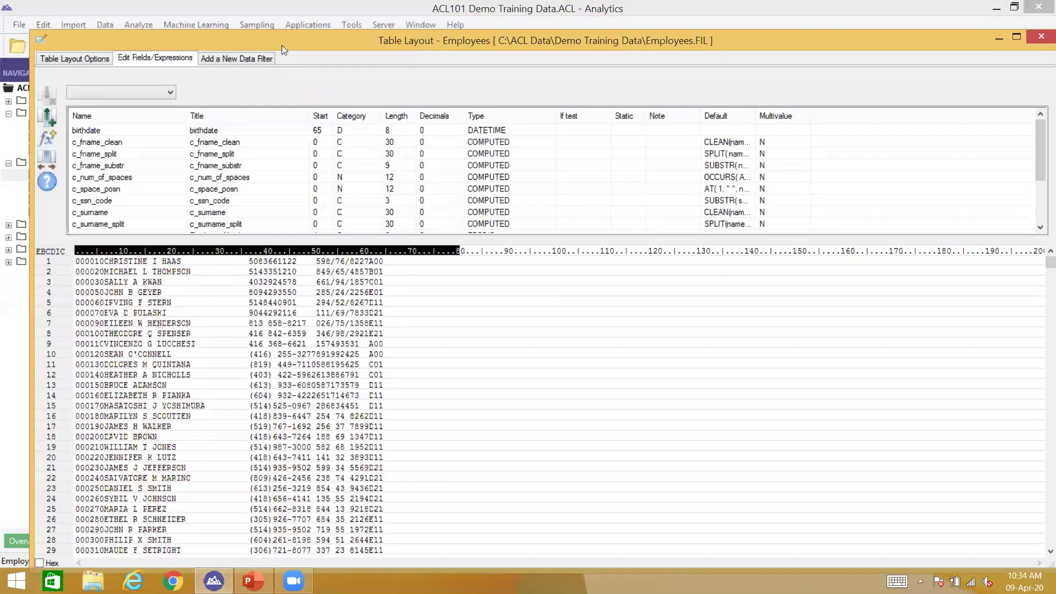
{"action": "double_click", "coordinate": [281, 45]}
{"action": "left_click", "coordinate": [137, 128]}
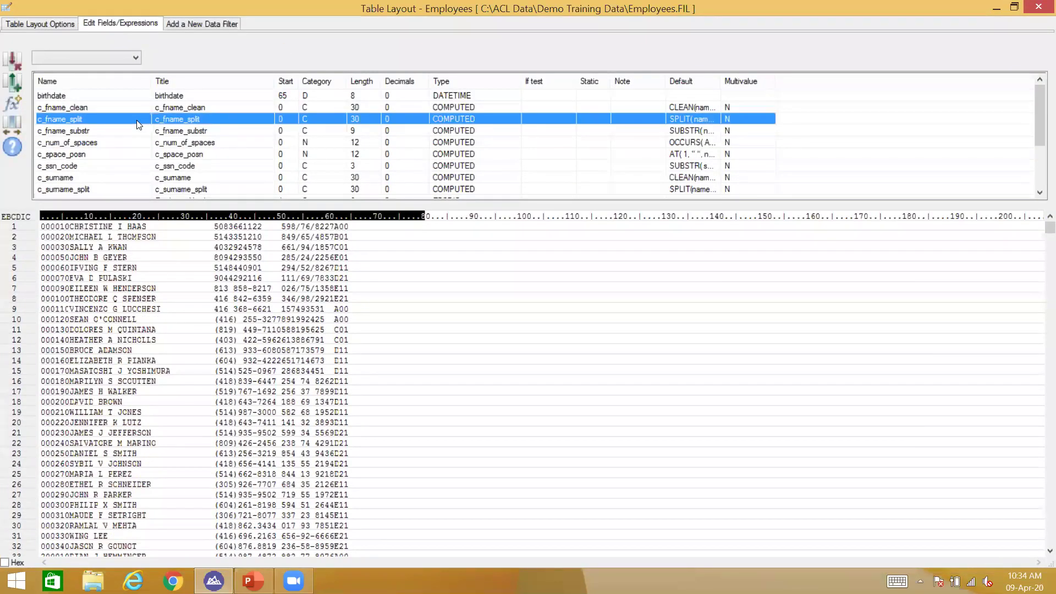
{"action": "double_click", "coordinate": [136, 120]}
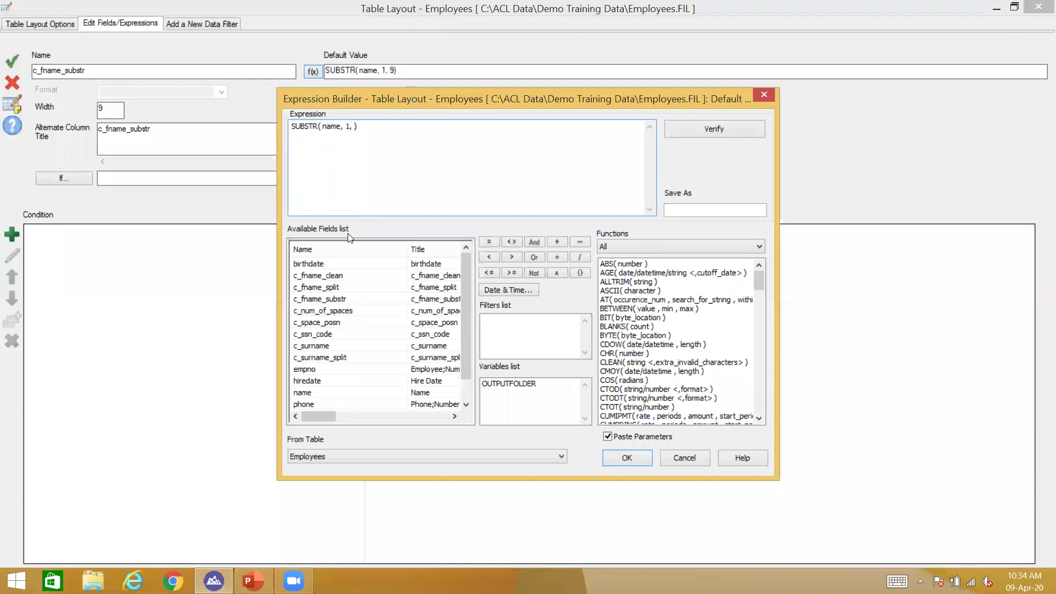
{"action": "double_click", "coordinate": [346, 324]}
{"action": "type", "text": "- 1"}
{"action": "key", "text": "Return"}
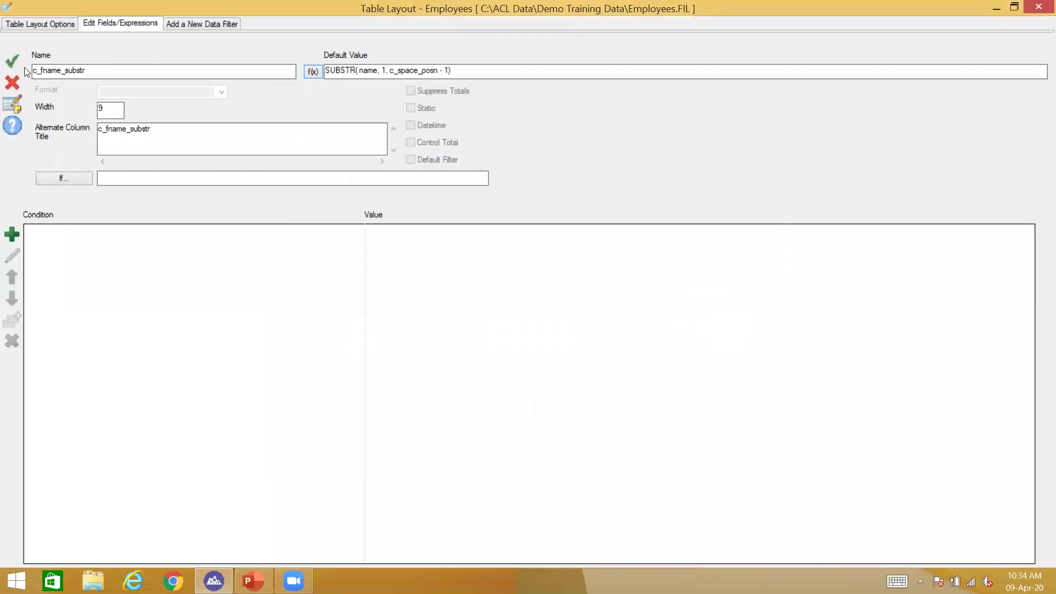
{"action": "left_click", "coordinate": [1038, 7]}
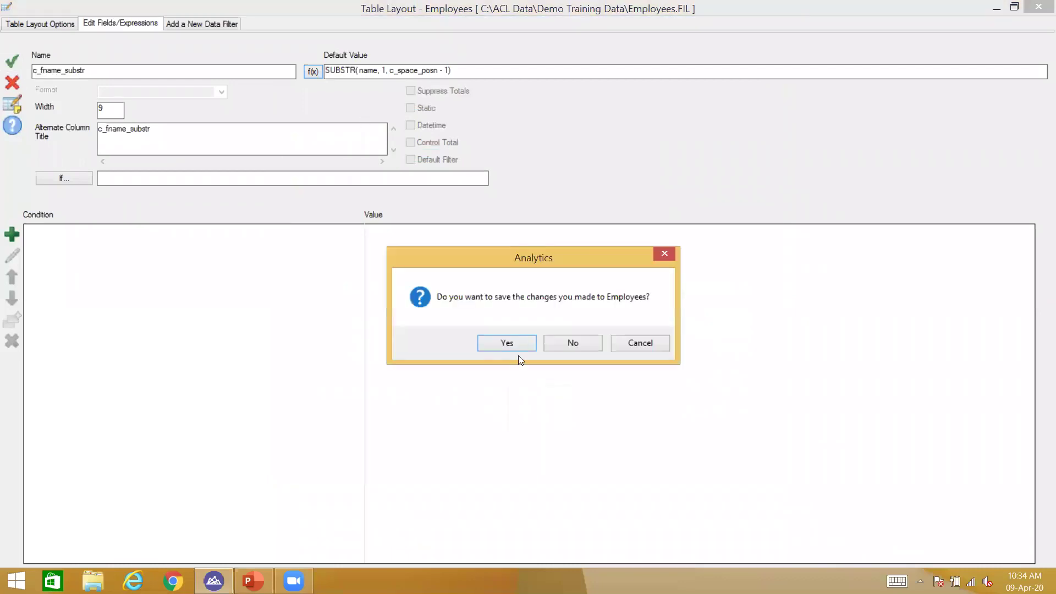
{"action": "left_click", "coordinate": [507, 342]}
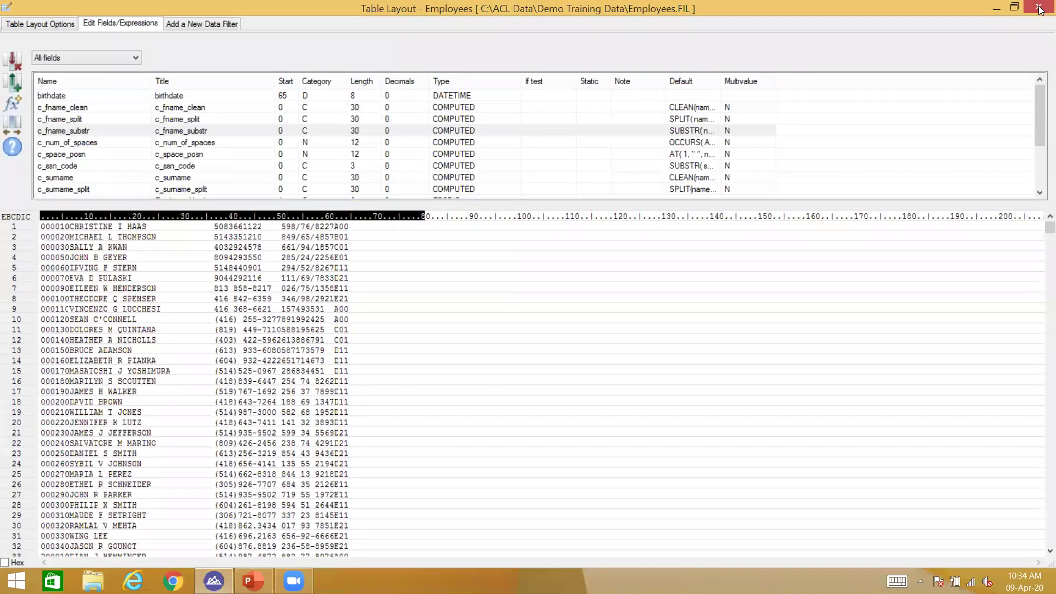
{"action": "left_click", "coordinate": [1038, 7]}
Compare the c_fname_substr results with the Name and c_space_posn values in the first records of the Employees table.
{"action": "left_click", "coordinate": [727, 209]}
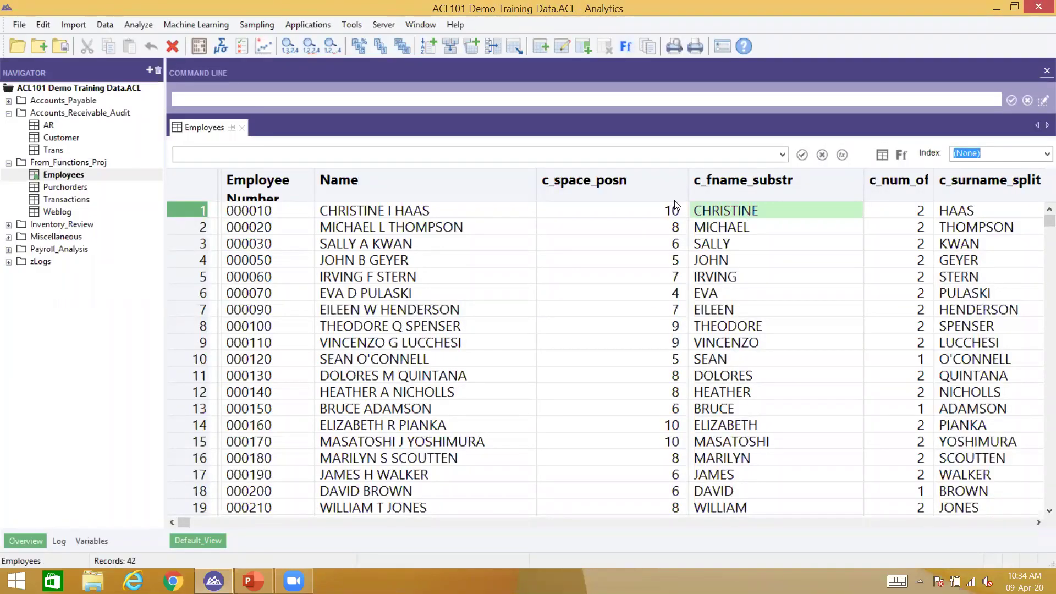
{"action": "key", "text": "Left"}
{"action": "key", "text": "Right"}
{"action": "key", "text": "Left"}
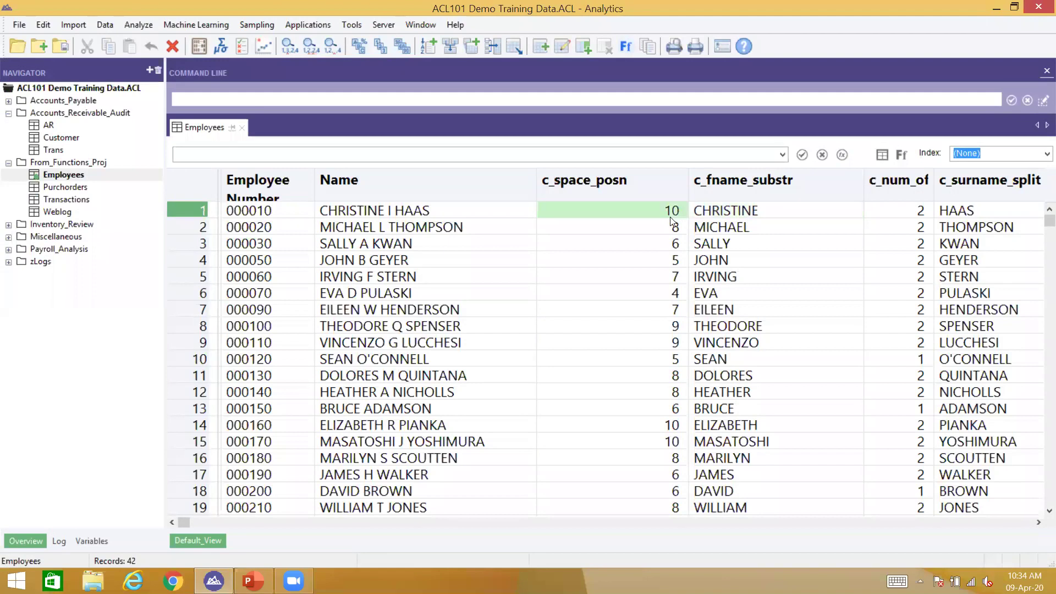
{"action": "left_click", "coordinate": [702, 220]}
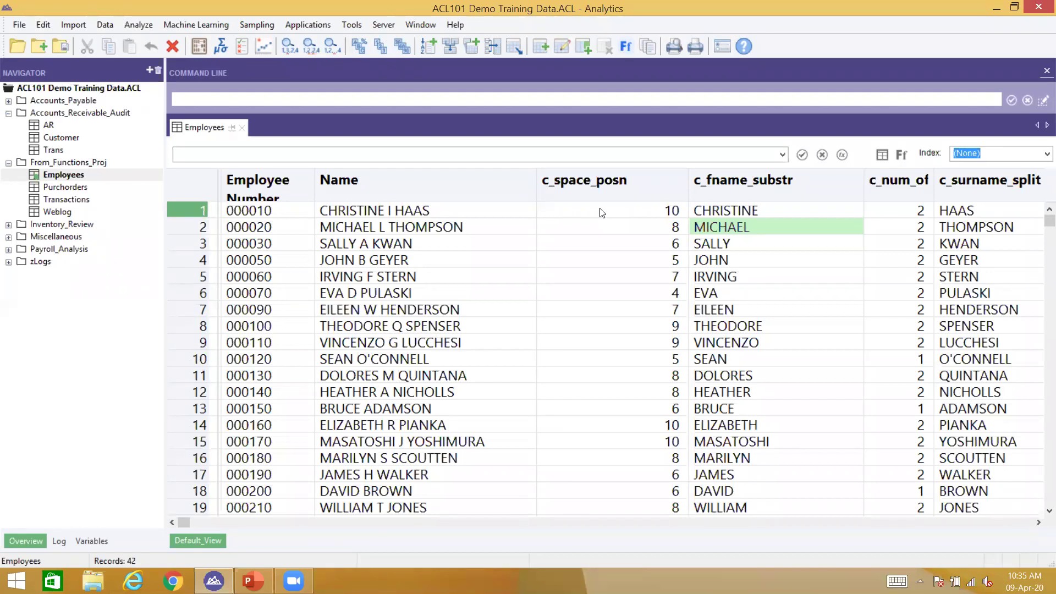
{"action": "left_click", "coordinate": [656, 216]}
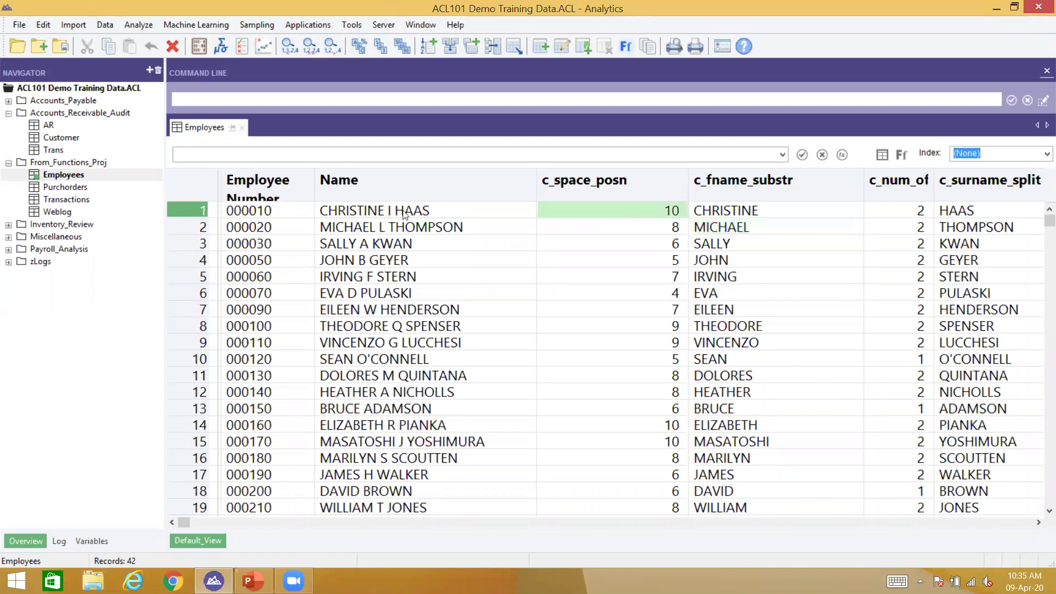
{"action": "left_click", "coordinate": [404, 214]}
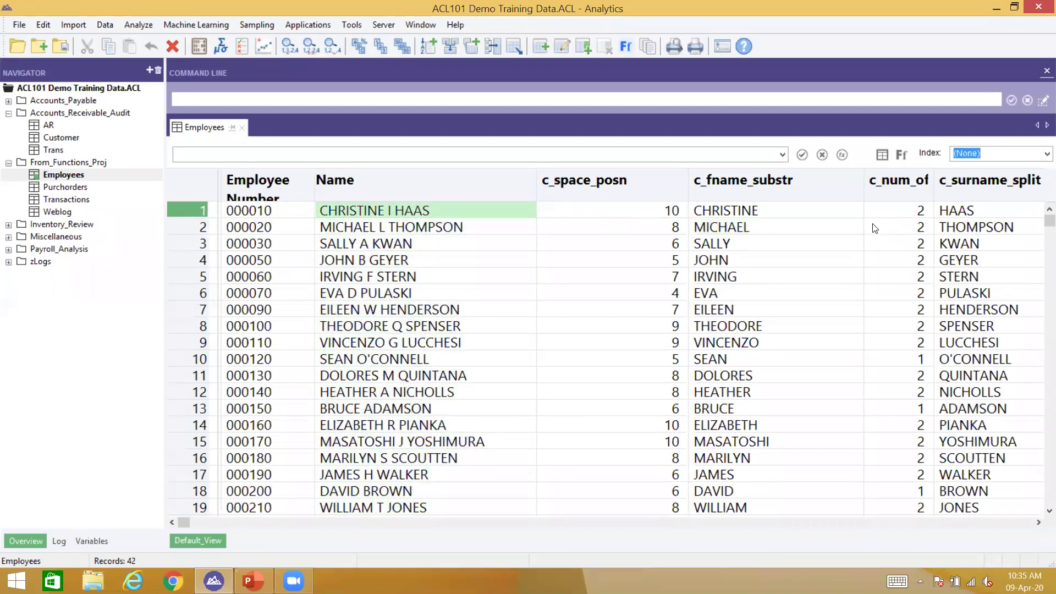
{"action": "left_click", "coordinate": [768, 210]}
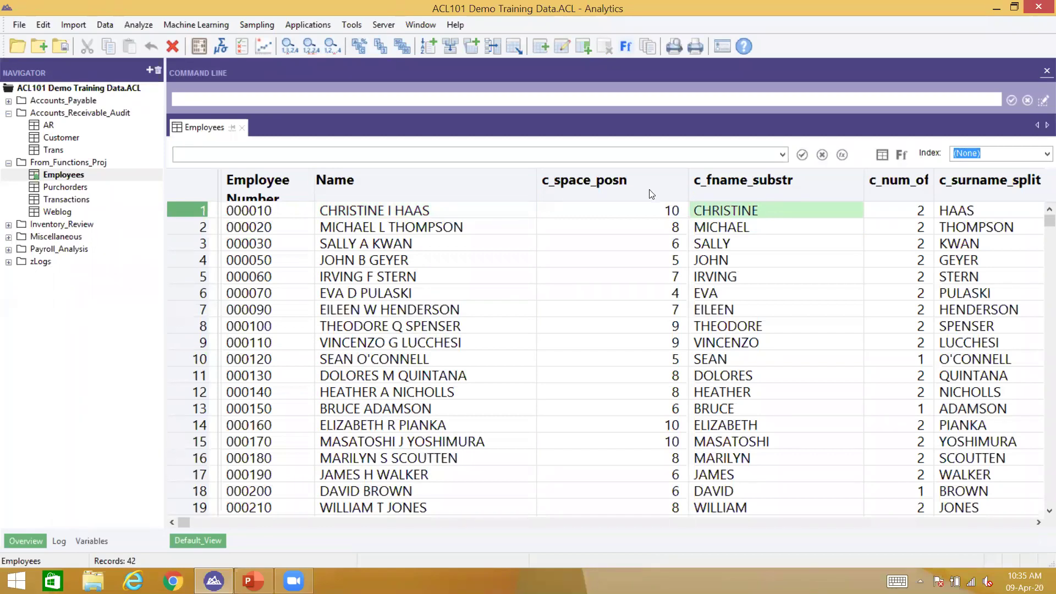
Narrow the Name column slightly and open the Transactions table, saving the changes to Employees.
{"action": "left_click_drag", "start_coordinate": [535, 177], "coordinate": [501, 177]}
{"action": "left_click", "coordinate": [560, 214]}
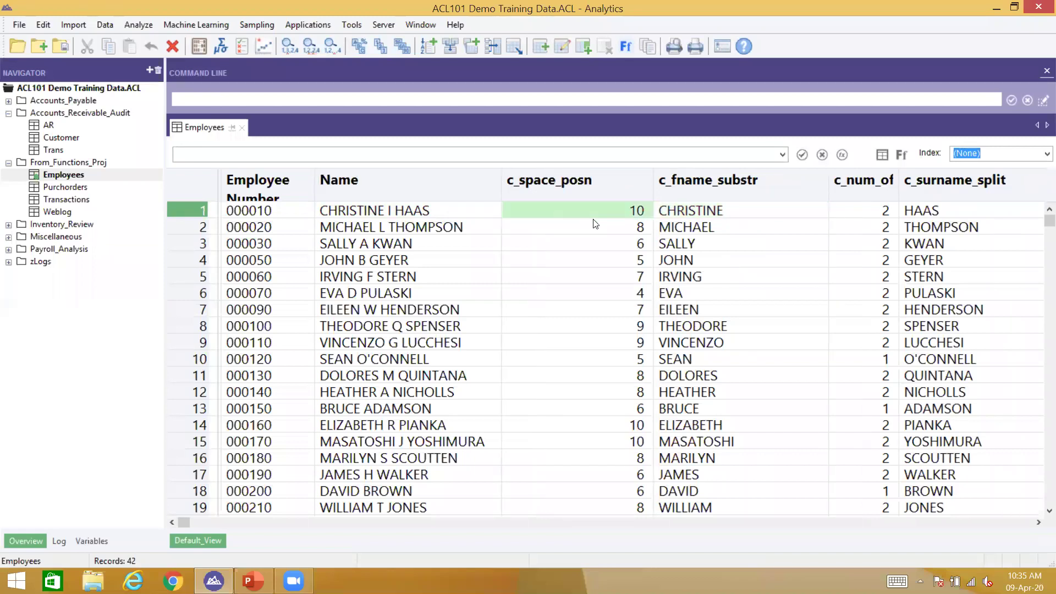
{"action": "double_click", "coordinate": [64, 204]}
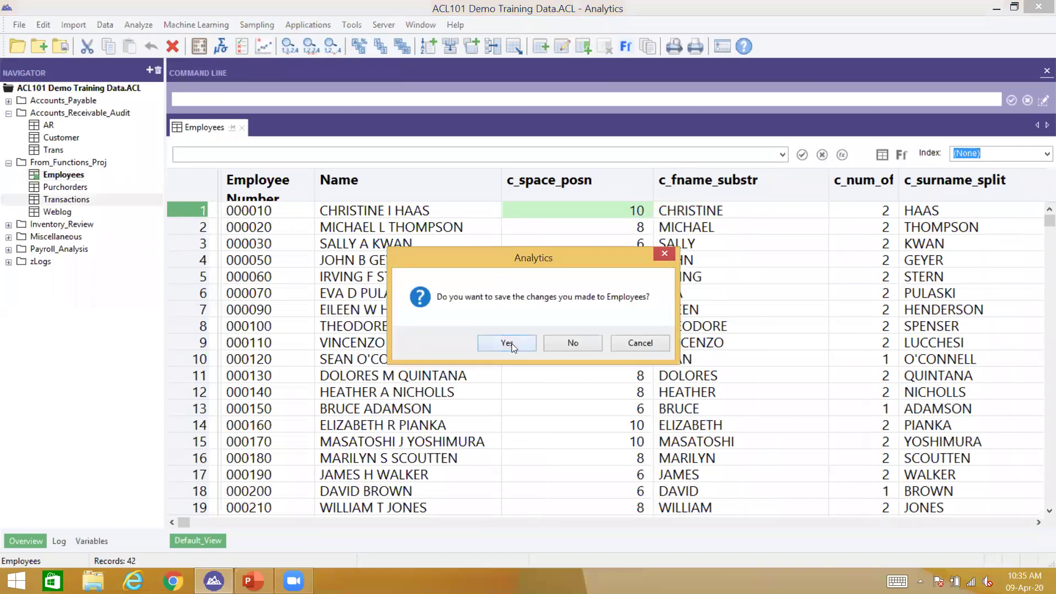
{"action": "left_click", "coordinate": [507, 342]}
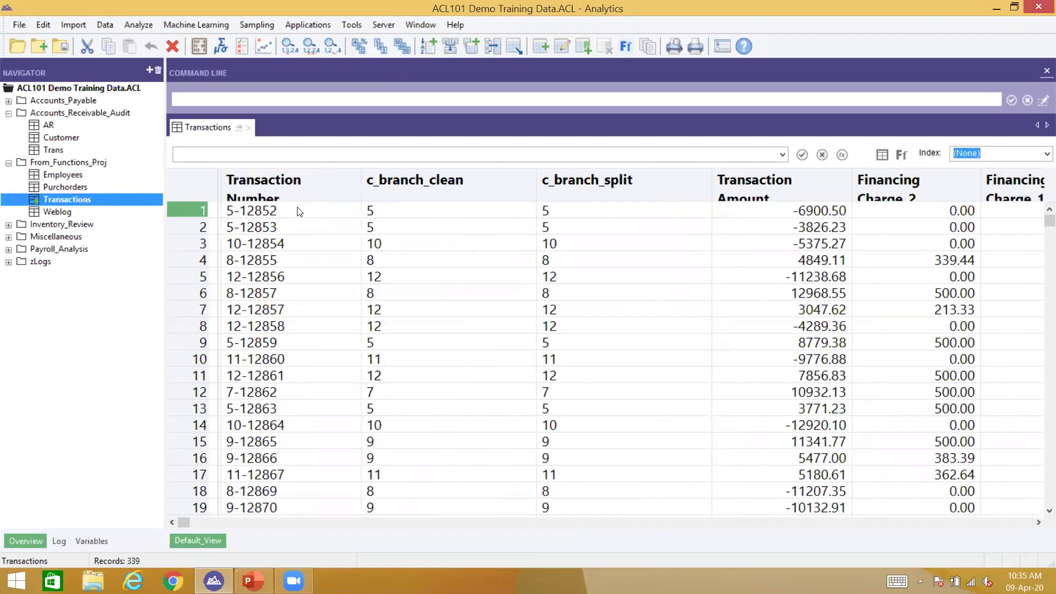
Define an ASCII field named hyphen in the Transactions table layout, starting at position 2 with length 1.
{"action": "left_click", "coordinate": [271, 213]}
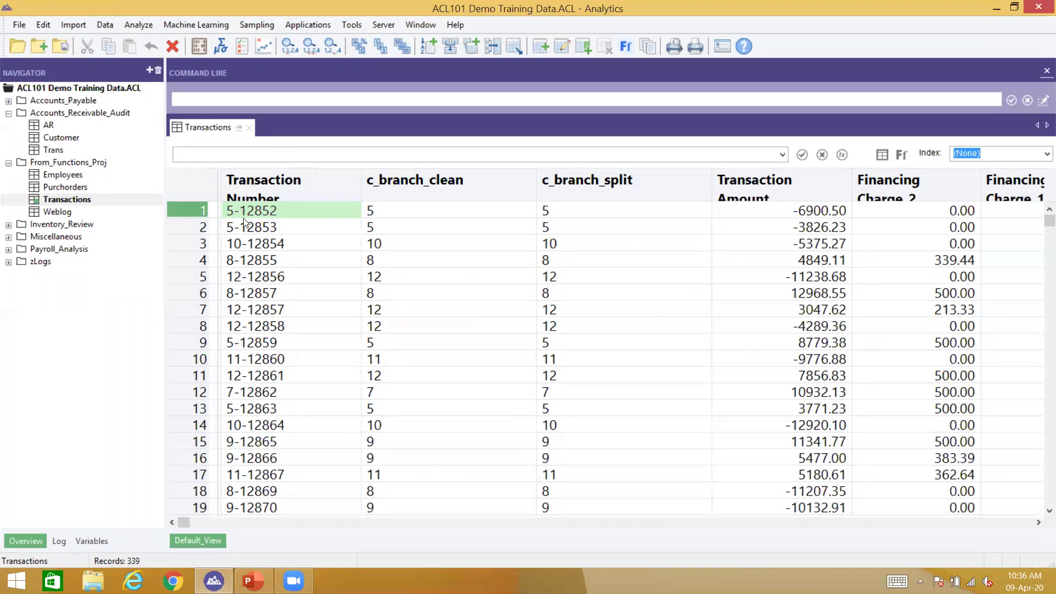
{"action": "left_click", "coordinate": [245, 44]}
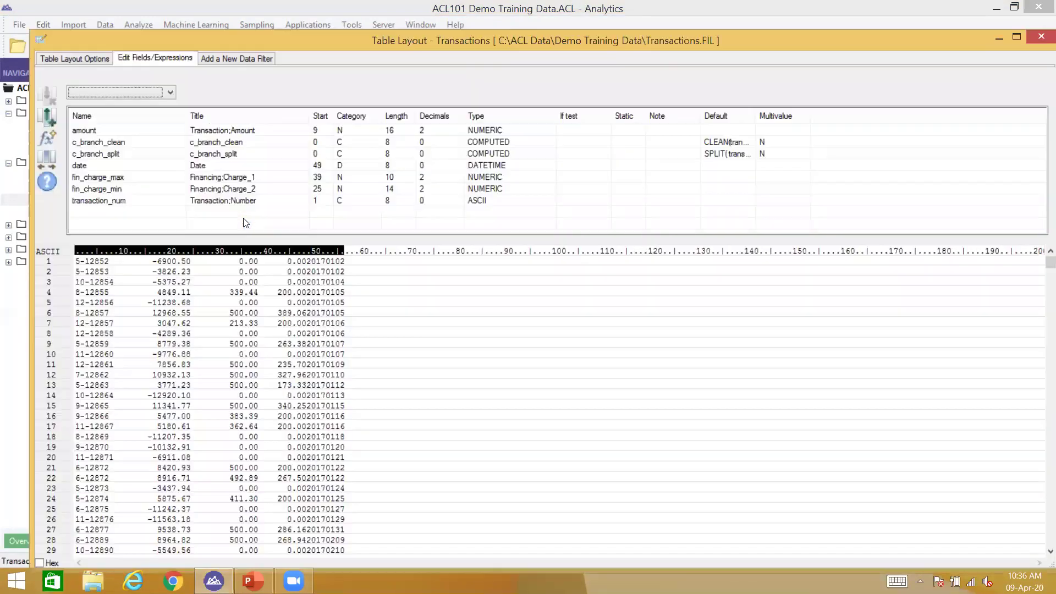
{"action": "double_click", "coordinate": [246, 40]}
{"action": "left_click", "coordinate": [47, 226]}
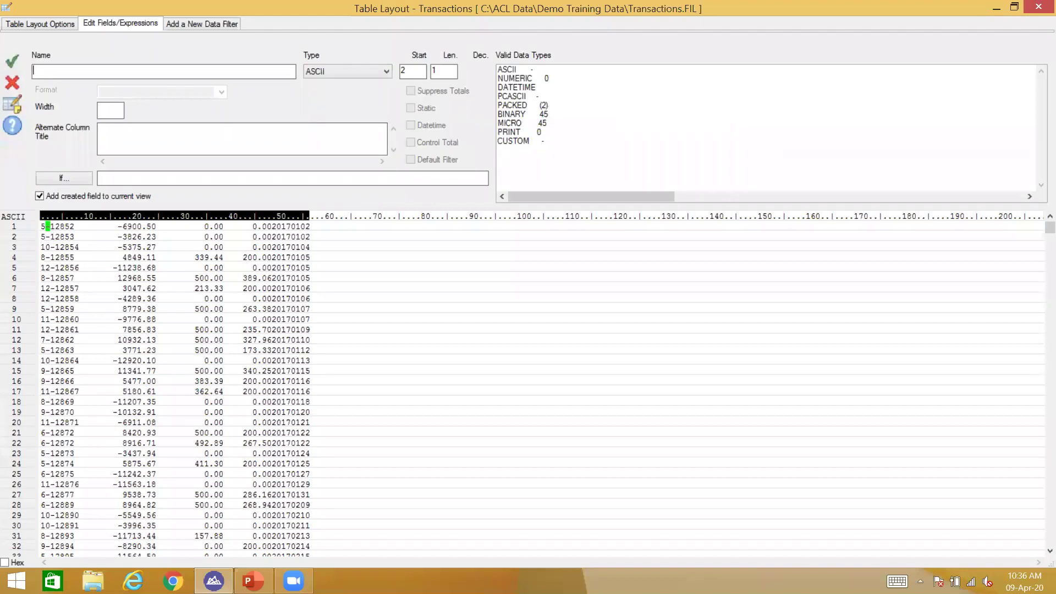
{"action": "type", "text": "hyphen"}
{"action": "left_click", "coordinate": [13, 62]}
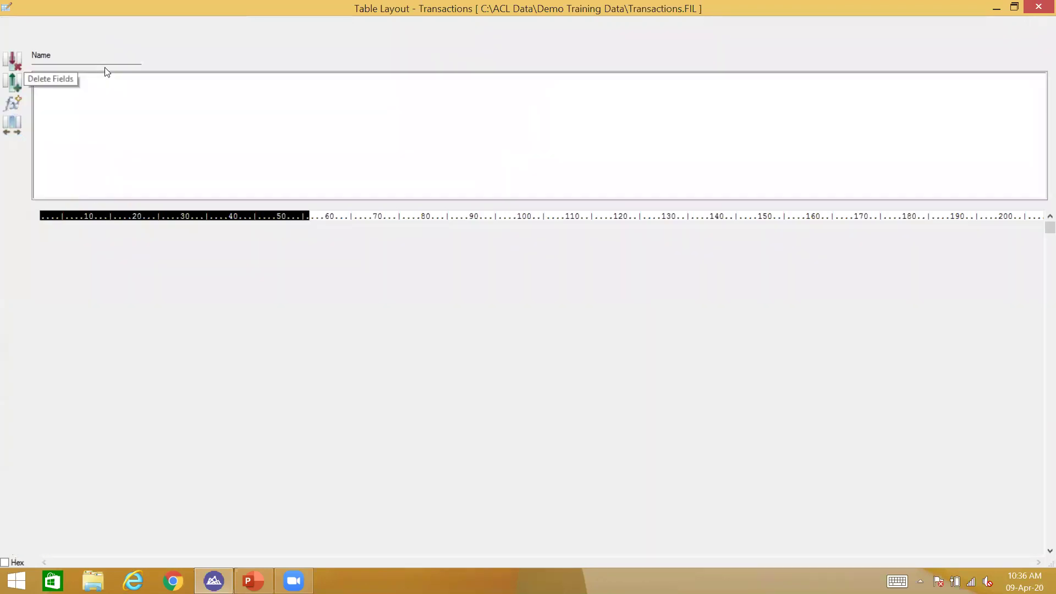
Return to the Analytics project window, add the hyphen column before Transaction Number in the Transactions view and examine its values.
{"action": "key", "text": "alt+Tab"}
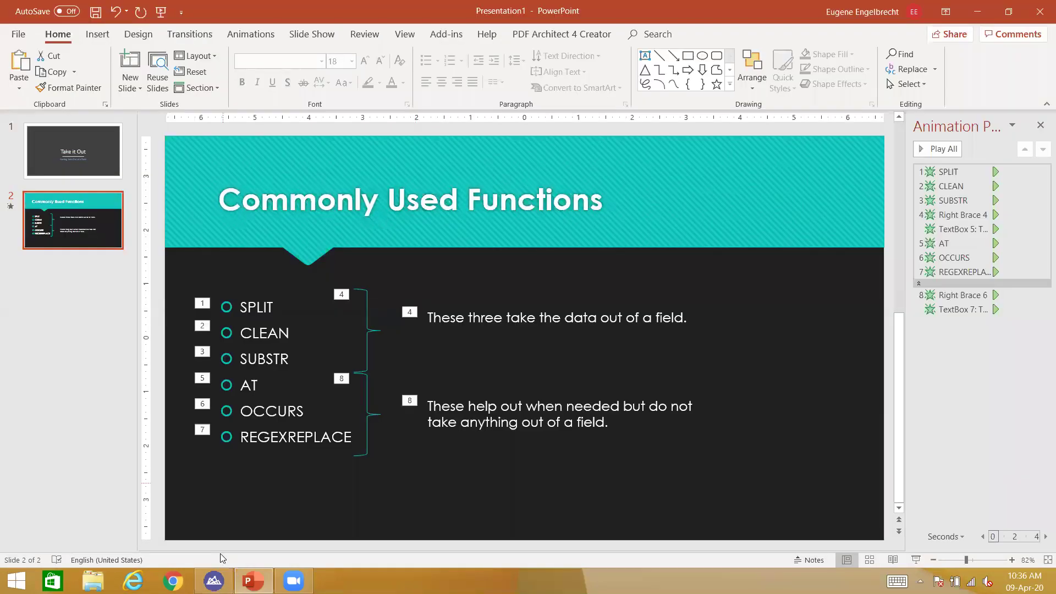
{"action": "left_click", "coordinate": [214, 580]}
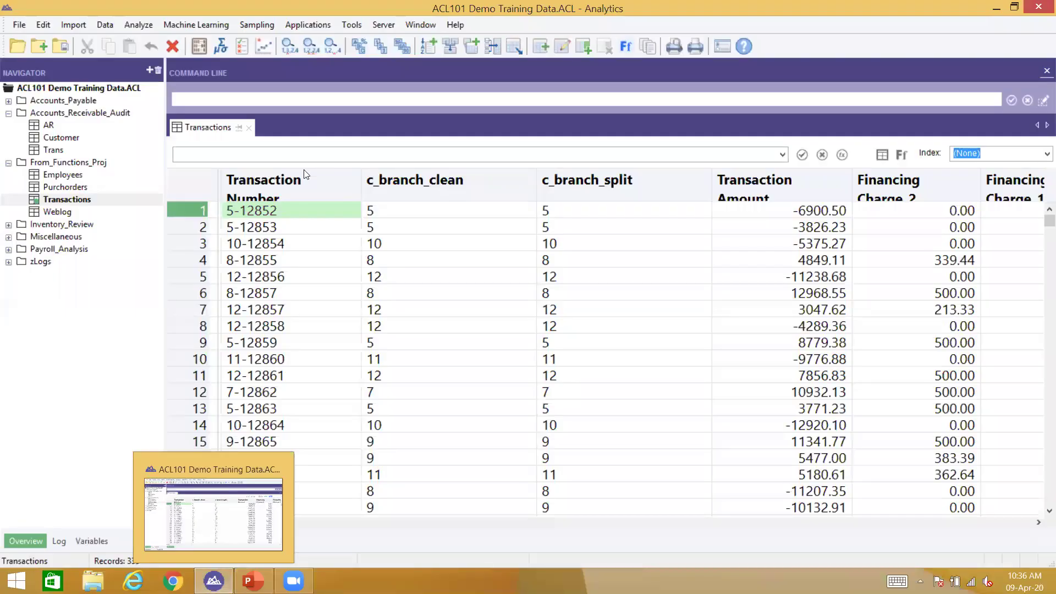
{"action": "right_click", "coordinate": [306, 172]}
{"action": "left_click", "coordinate": [350, 200]}
{"action": "double_click", "coordinate": [180, 294]}
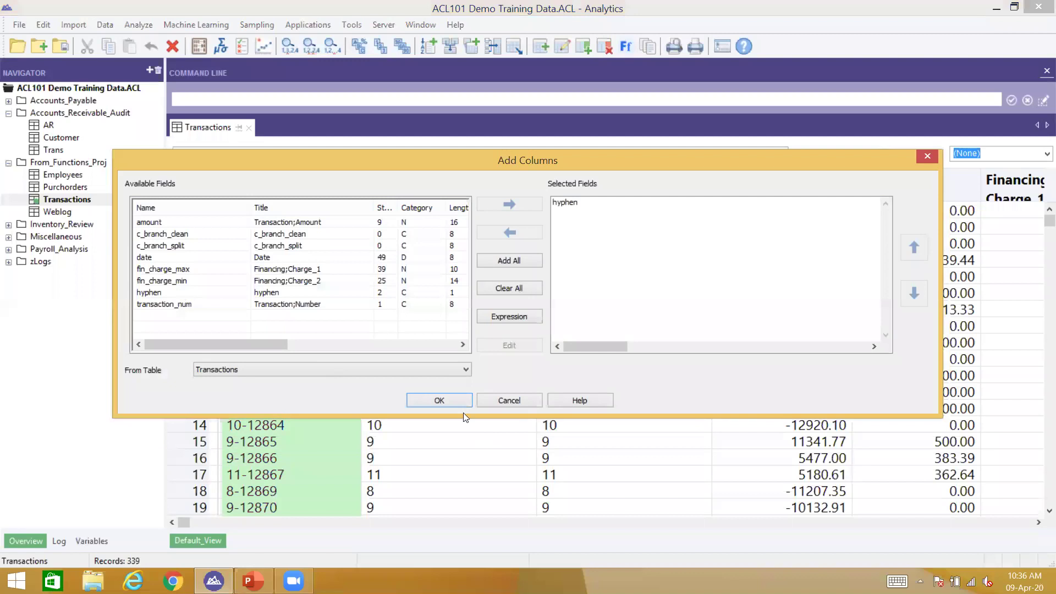
{"action": "left_click", "coordinate": [458, 404]}
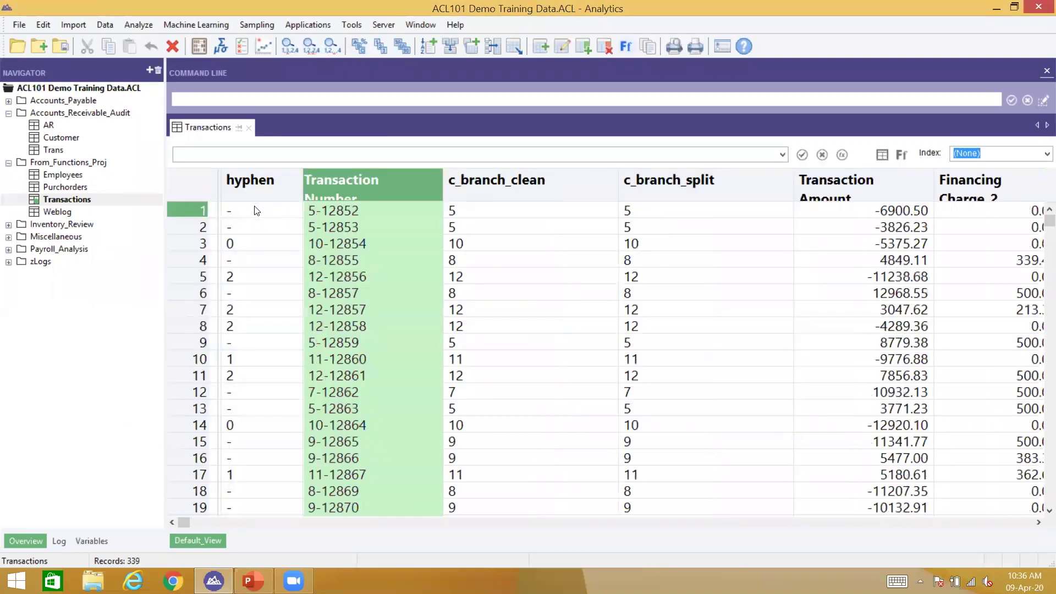
{"action": "left_click", "coordinate": [249, 247]}
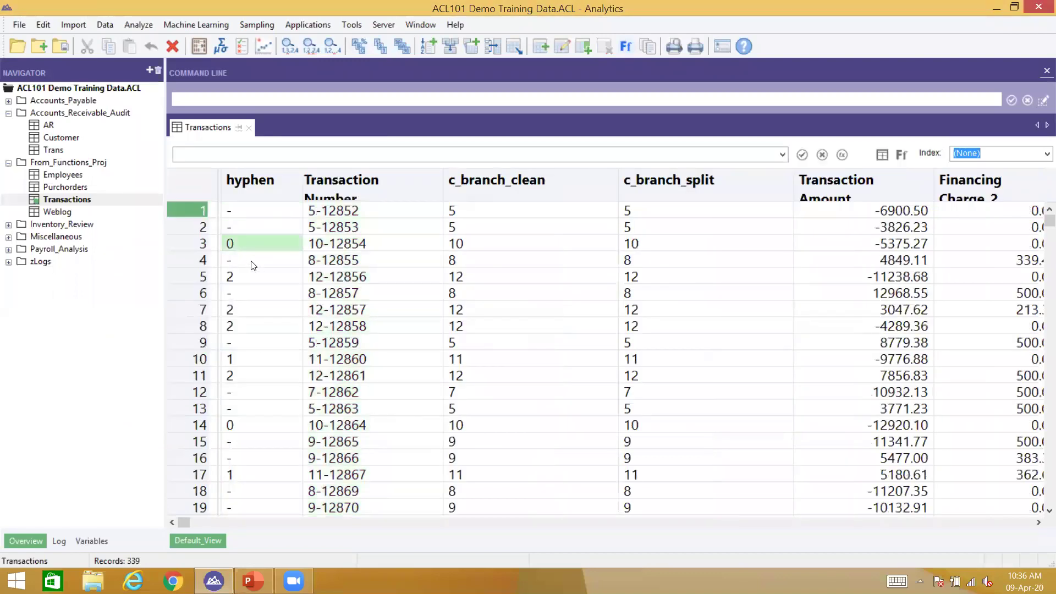
{"action": "left_click", "coordinate": [254, 275]}
{"action": "left_click", "coordinate": [245, 211]}
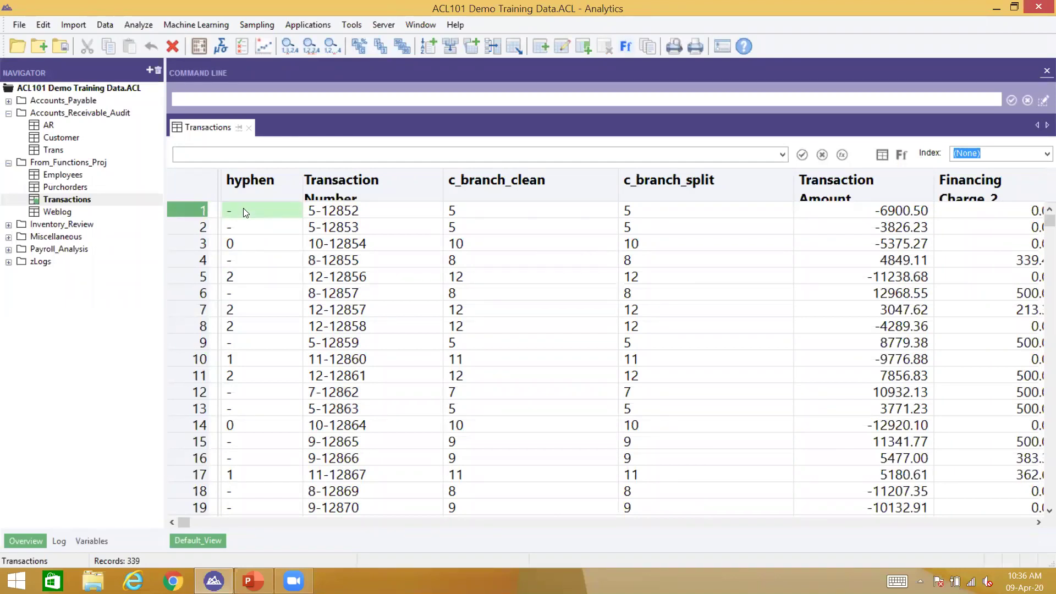
Start a new computed field named c_hyphen_code in the Transactions table layout.
{"action": "key", "text": "ctrl+i"}
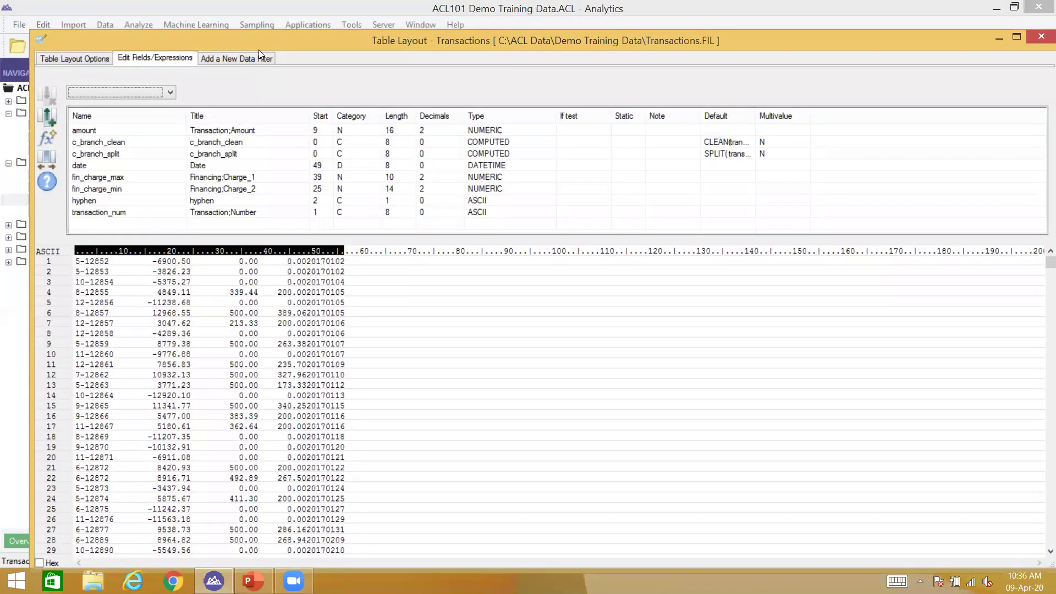
{"action": "double_click", "coordinate": [258, 44]}
{"action": "left_click", "coordinate": [12, 110]}
{"action": "type", "text": "c"}
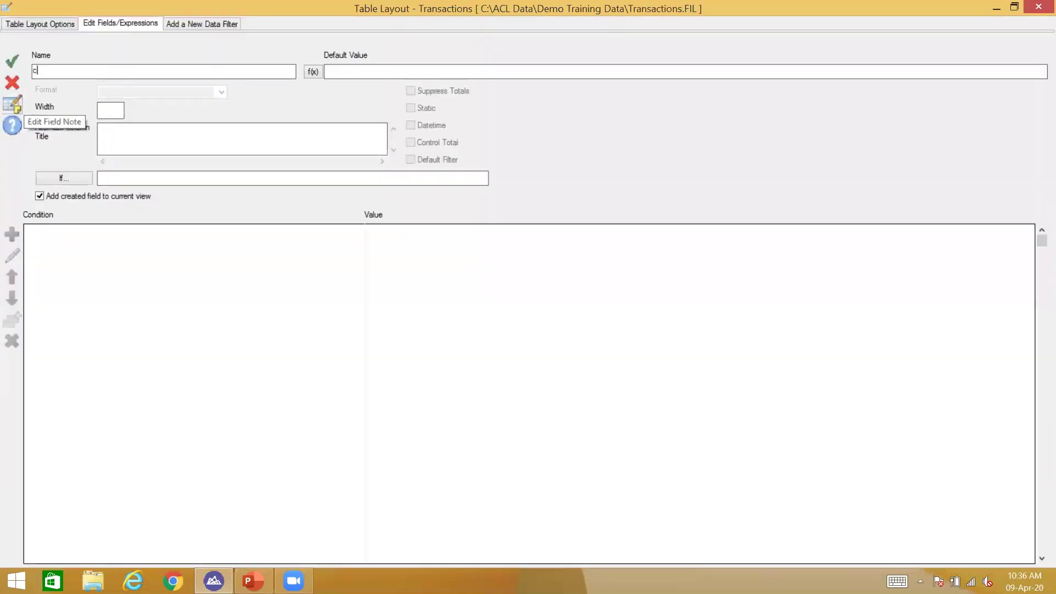
{"action": "type", "text": "_hyphen_code"}
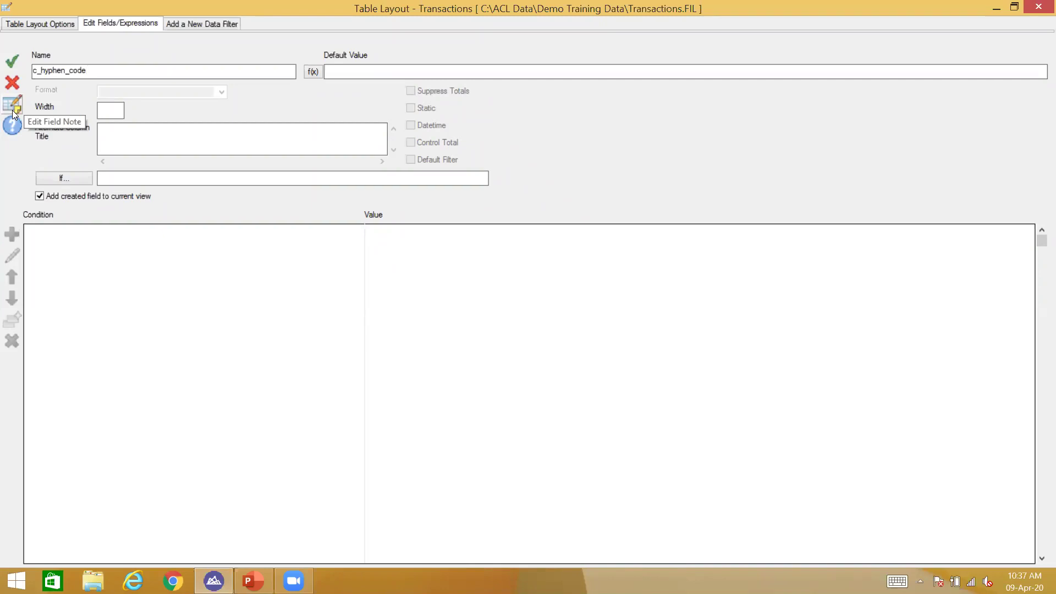
Set the default value of c_hyphen_code to ASCII( hyphen) and save the field without adding it to the current view.
{"action": "left_click", "coordinate": [310, 74]}
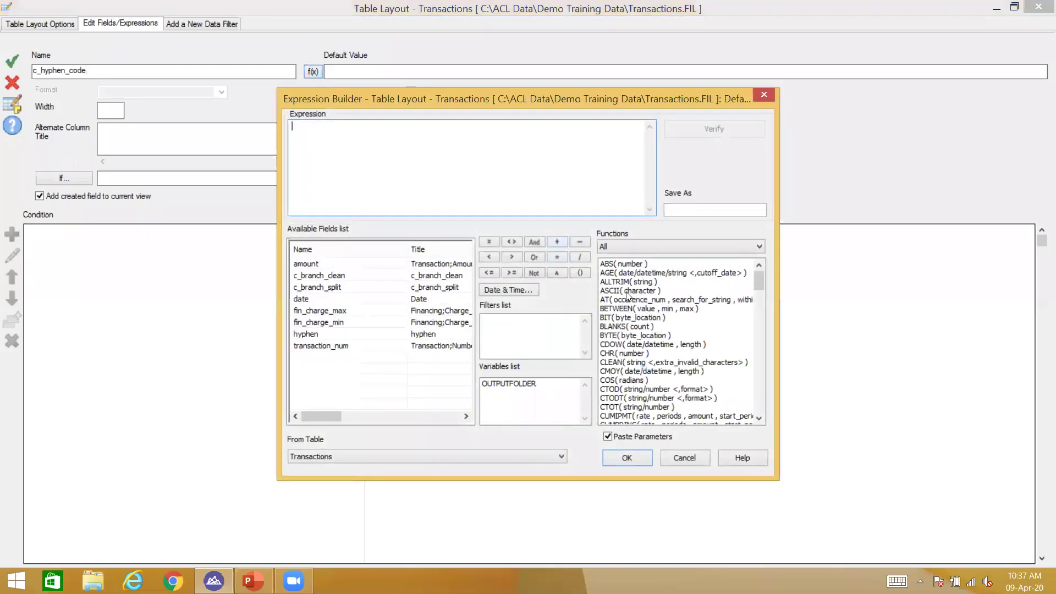
{"action": "double_click", "coordinate": [626, 288]}
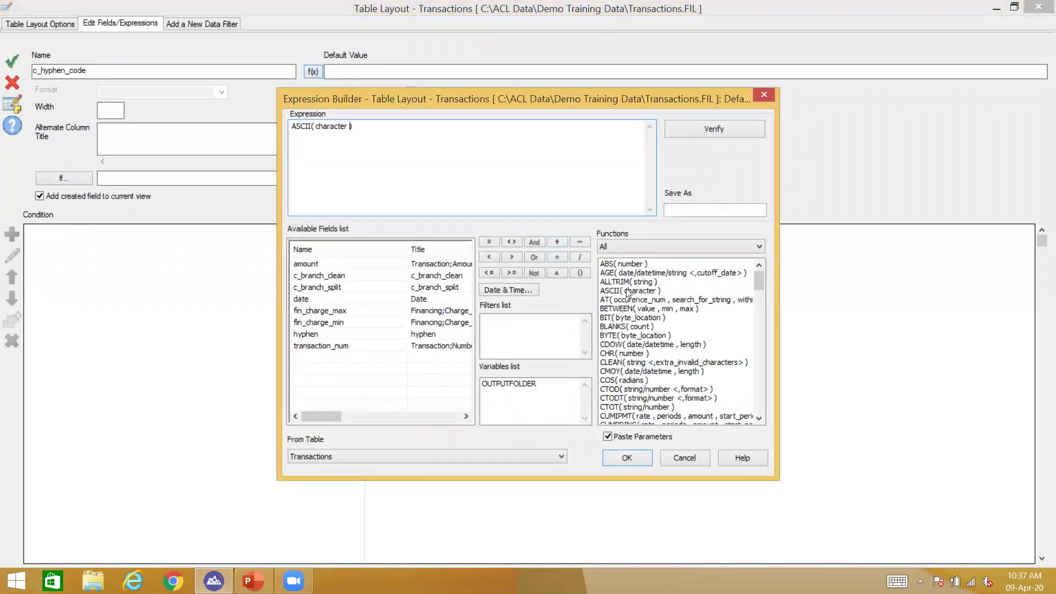
{"action": "double_click", "coordinate": [333, 127]}
{"action": "double_click", "coordinate": [326, 335]}
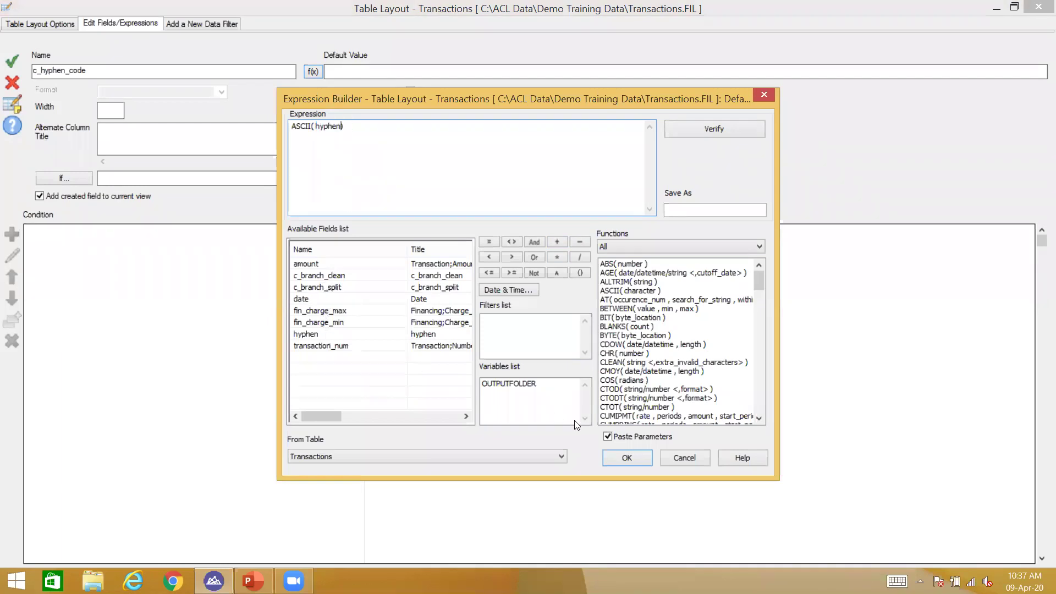
{"action": "left_click", "coordinate": [632, 462]}
{"action": "left_click", "coordinate": [126, 198]}
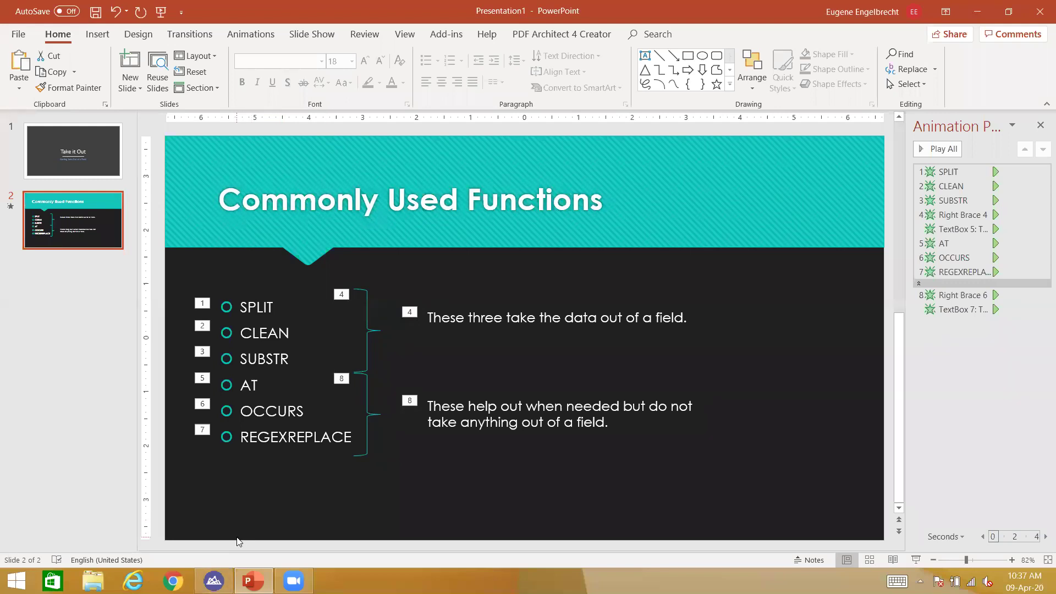
Return to the Analytics project window and add the c_hyphen_code column before Transaction Number in the Transactions view.
{"action": "left_click", "coordinate": [213, 580]}
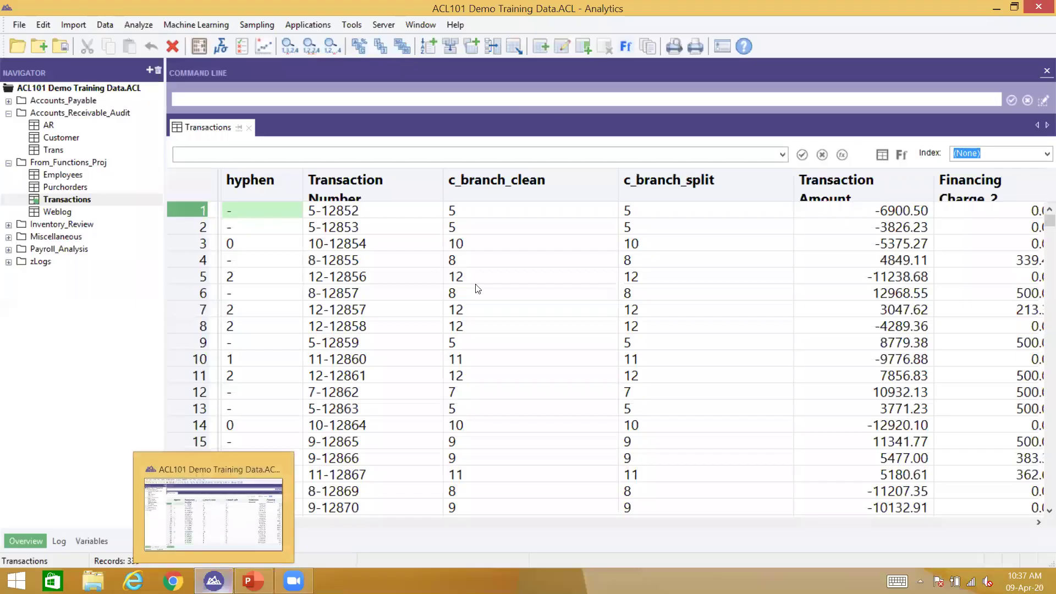
{"action": "right_click", "coordinate": [374, 190]}
{"action": "left_click", "coordinate": [412, 221]}
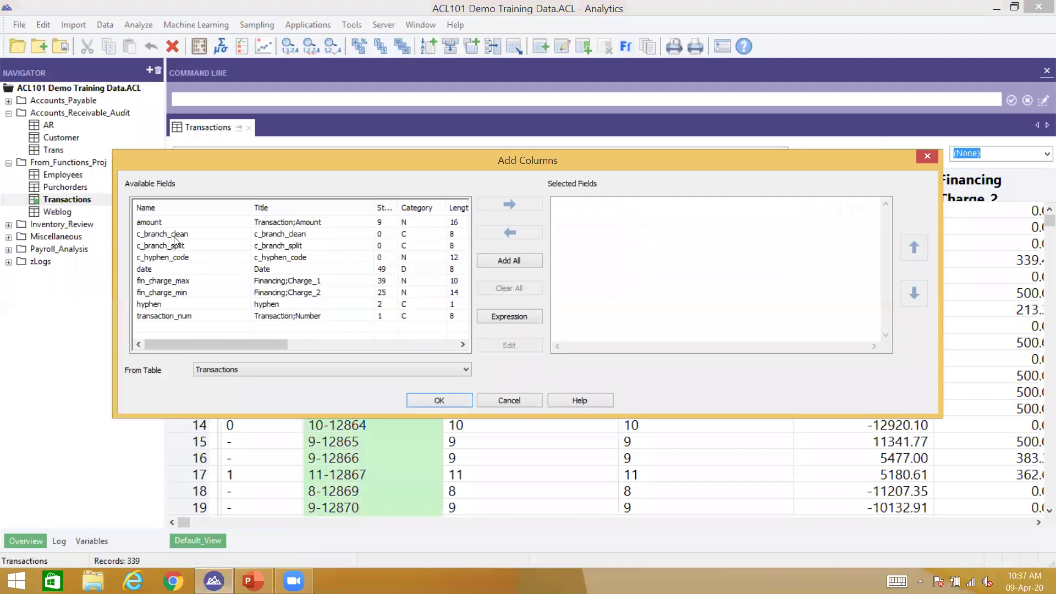
{"action": "double_click", "coordinate": [175, 257]}
{"action": "left_click", "coordinate": [429, 400]}
Compare the hyphen, c_hyphen_code and Transaction Number values in the first record.
{"action": "left_click", "coordinate": [273, 206]}
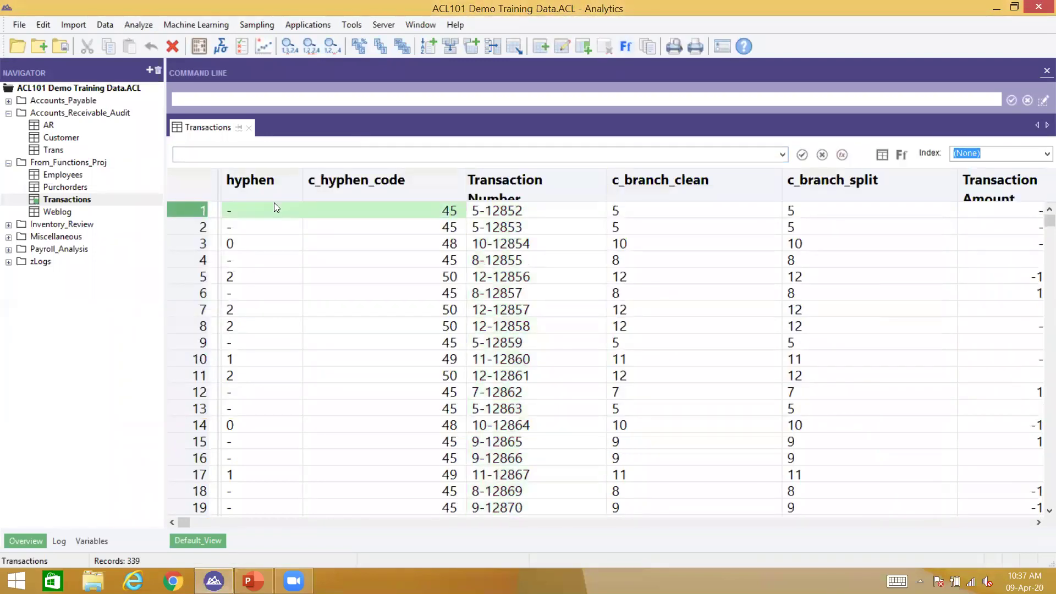
{"action": "left_click", "coordinate": [363, 219]}
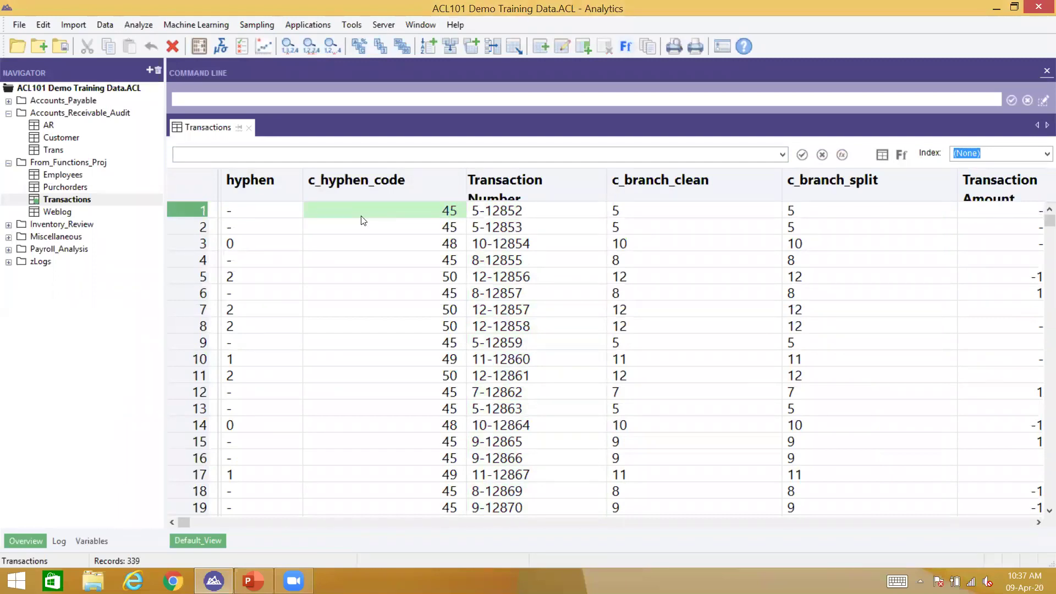
{"action": "left_click", "coordinate": [495, 212]}
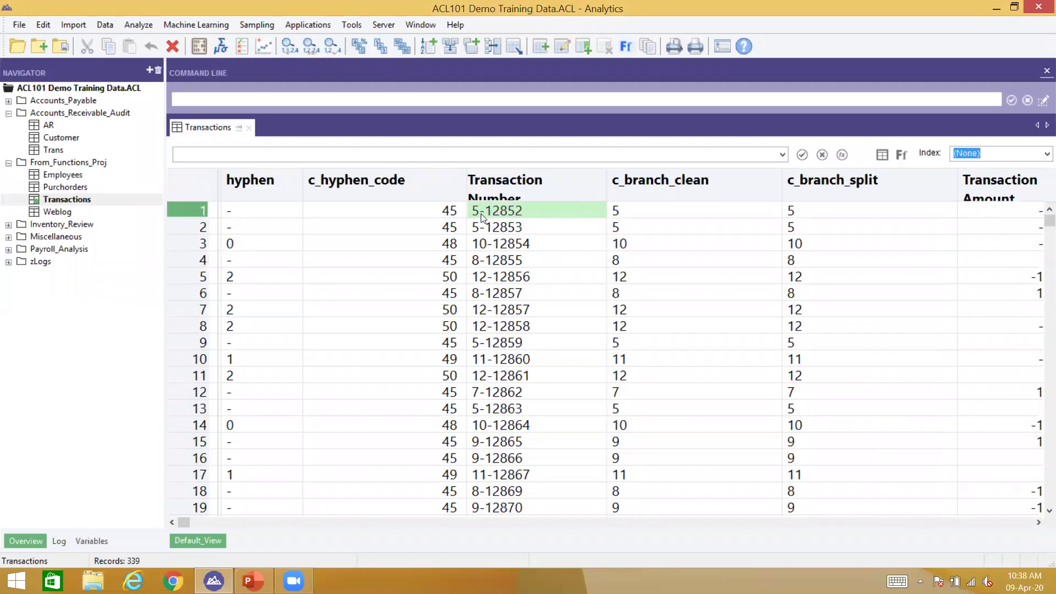
Start a new computed field named c_branch_chr in the Transactions table layout.
{"action": "left_click", "coordinate": [198, 46]}
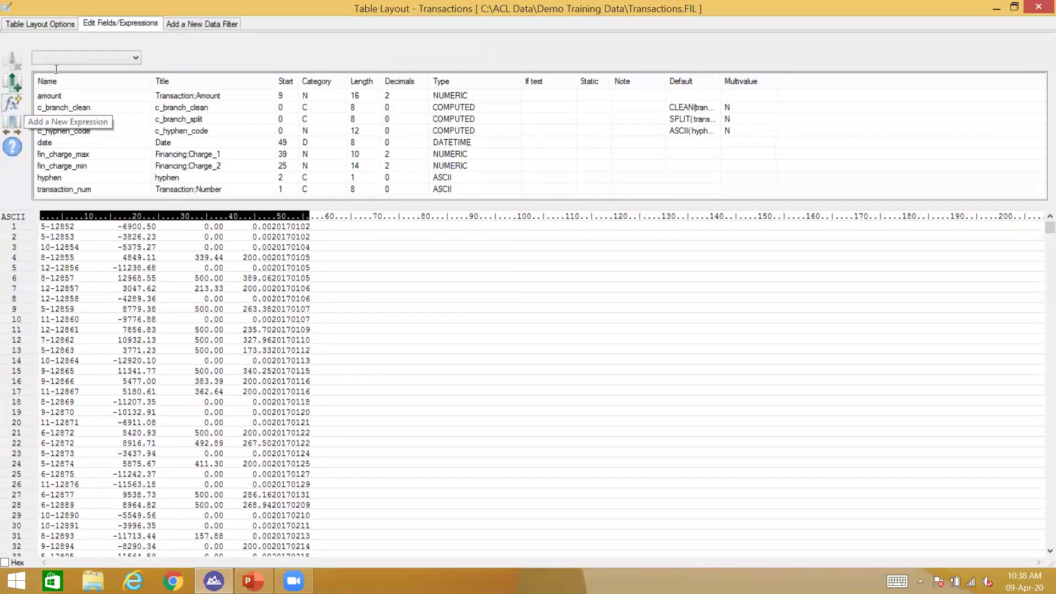
{"action": "left_click", "coordinate": [14, 104]}
{"action": "type", "text": "f_f"}
{"action": "key", "text": "BackSpace"}
{"action": "key", "text": "BackSpace"}
{"action": "key", "text": "BackSpace"}
{"action": "type", "text": "c_ba"}
{"action": "key", "text": "BackSpace"}
{"action": "type", "text": "ranc"}
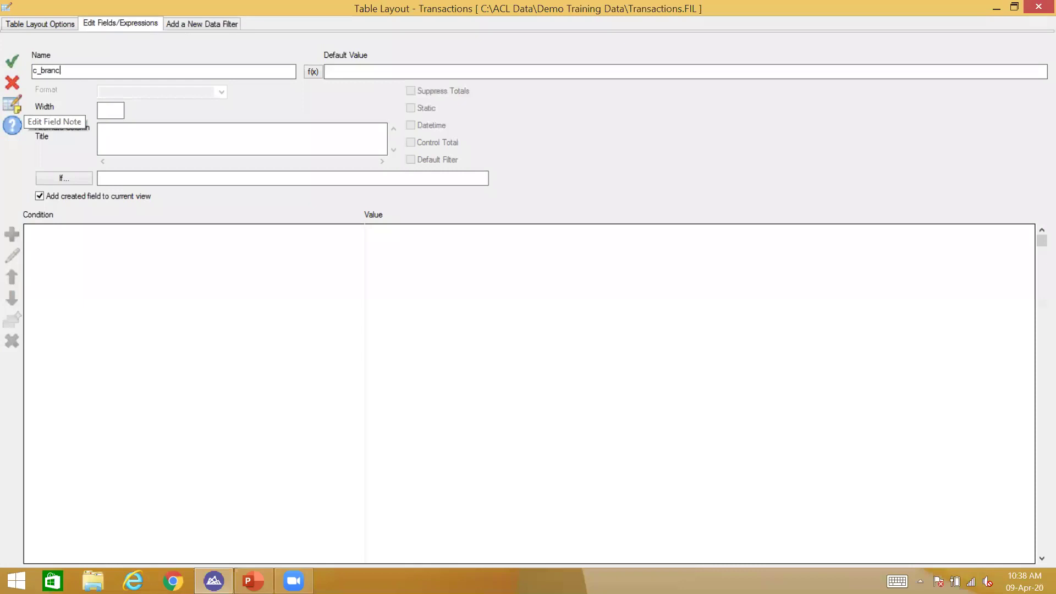
{"action": "type", "text": "h_chr"}
Build the default value of c_branch_chr with the CLEAN function, using transaction_num as the string to clean.
{"action": "left_click", "coordinate": [312, 72]}
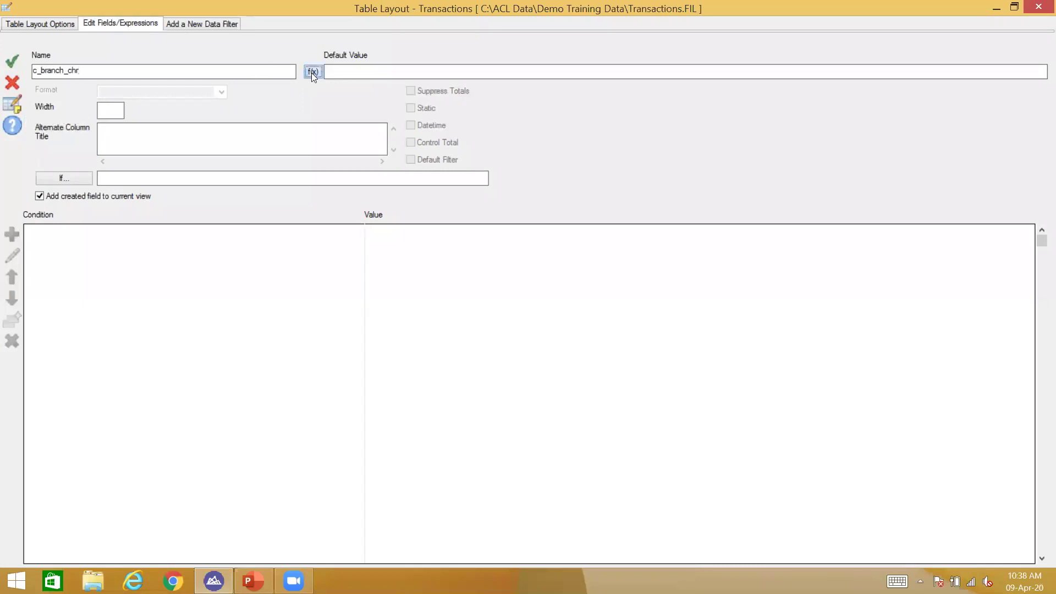
{"action": "left_click", "coordinate": [630, 294]}
{"action": "key", "text": "c"}
{"action": "key", "text": "c"}
{"action": "key", "text": "c"}
{"action": "key", "text": "Return"}
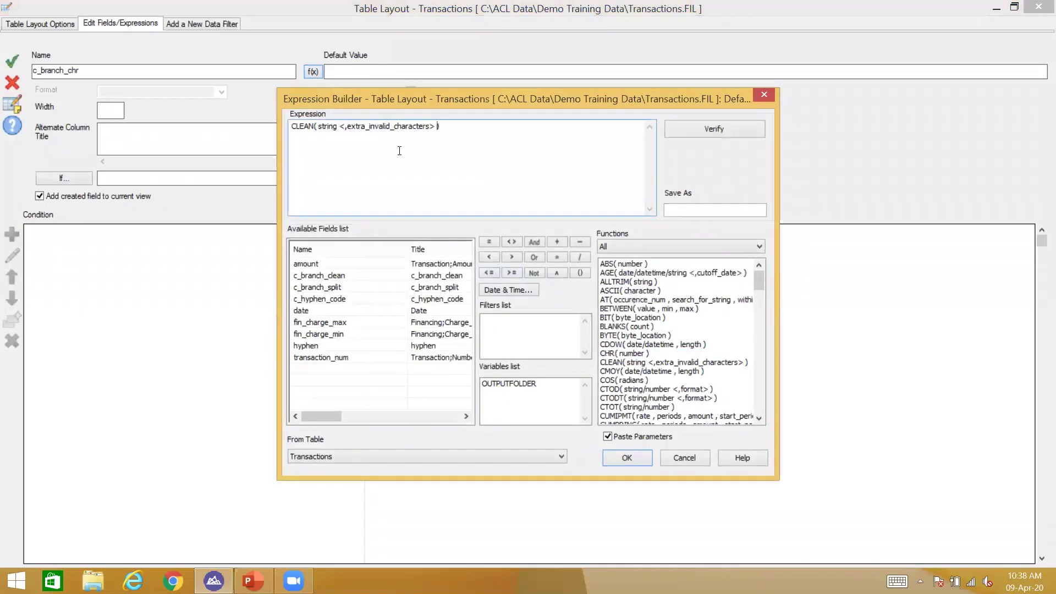
{"action": "key", "text": "BackSpace"}
{"action": "key", "text": "BackSpace"}
{"action": "key", "text": "BackSpace"}
{"action": "key", "text": "BackSpace"}
{"action": "key", "text": "BackSpace"}
{"action": "key", "text": "BackSpace"}
{"action": "key", "text": "BackSpace"}
{"action": "key", "text": "BackSpace"}
{"action": "key", "text": "BackSpace"}
{"action": "key", "text": "BackSpace"}
{"action": "key", "text": "BackSpace"}
{"action": "key", "text": "BackSpace"}
{"action": "key", "text": "BackSpace"}
{"action": "key", "text": "BackSpace"}
{"action": "key", "text": "BackSpace"}
{"action": "key", "text": "BackSpace"}
{"action": "key", "text": "BackSpace"}
{"action": "key", "text": "BackSpace"}
{"action": "key", "text": "BackSpace"}
{"action": "key", "text": "BackSpace"}
{"action": "double_click", "coordinate": [337, 359]}
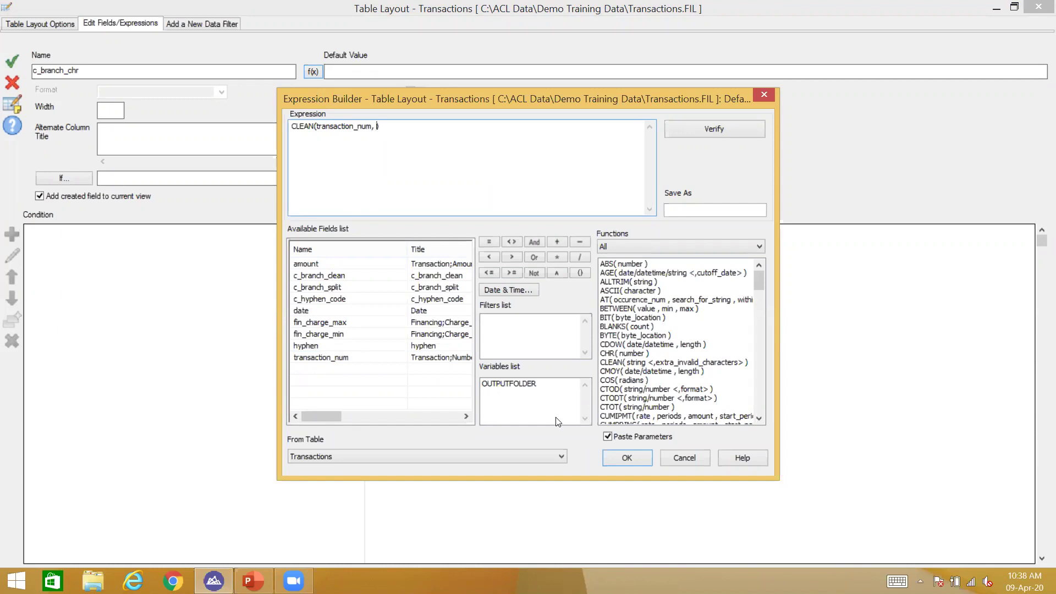
Use CHR(45 ) as the extra invalid character of the CLEAN expression and accept the expression.
{"action": "double_click", "coordinate": [615, 355]}
{"action": "key", "text": "shift+Left"}
{"action": "key", "text": "shift+Left"}
{"action": "key", "text": "shift+Left"}
{"action": "key", "text": "shift+Left"}
{"action": "key", "text": "shift+Left"}
{"action": "key", "text": "shift+Left"}
{"action": "key", "text": "shift+Left"}
{"action": "key", "text": "BackSpace"}
{"action": "key", "text": "BackSpace"}
{"action": "type", "text": "45"}
{"action": "key", "text": "Return"}
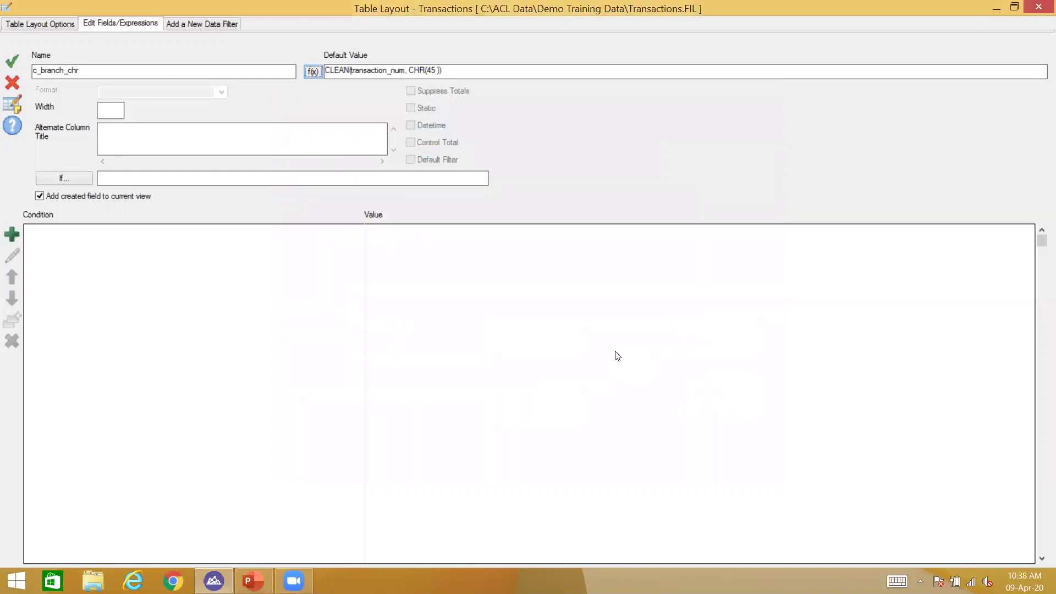
Exclude c_branch_chr from the current view, review the CHR and transaction_num parts of its expression, and save the field.
{"action": "left_click", "coordinate": [62, 196]}
{"action": "left_click_drag", "start_coordinate": [408, 70], "coordinate": [439, 71]}
{"action": "left_click_drag", "start_coordinate": [405, 71], "coordinate": [356, 71]}
{"action": "left_click", "coordinate": [12, 61]}
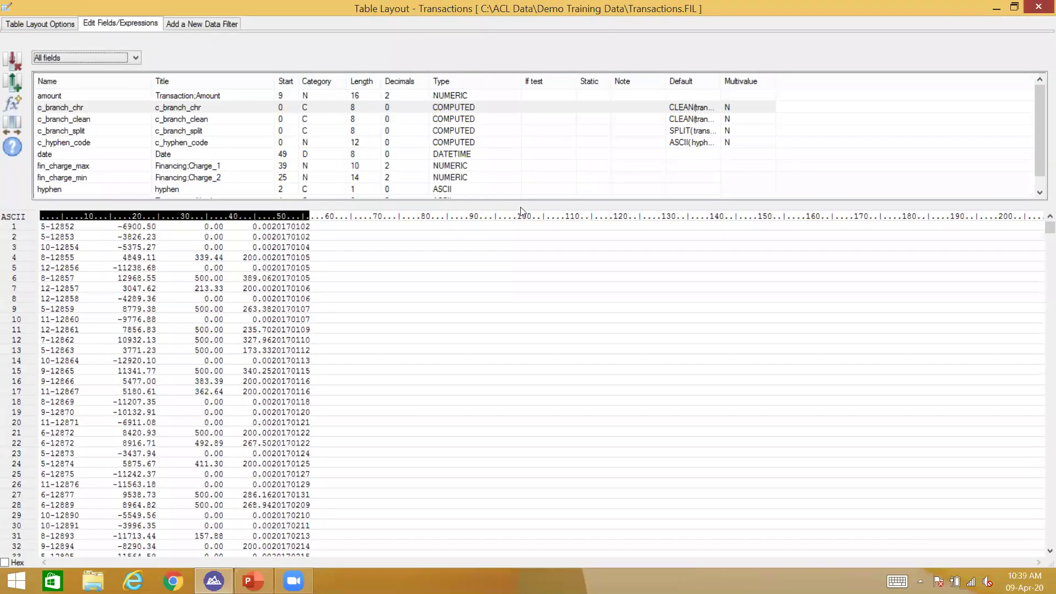
Return to the Analytics project window and add the c_branch_chr column before Transaction Number in the Transactions view.
{"action": "key", "text": "alt+Tab"}
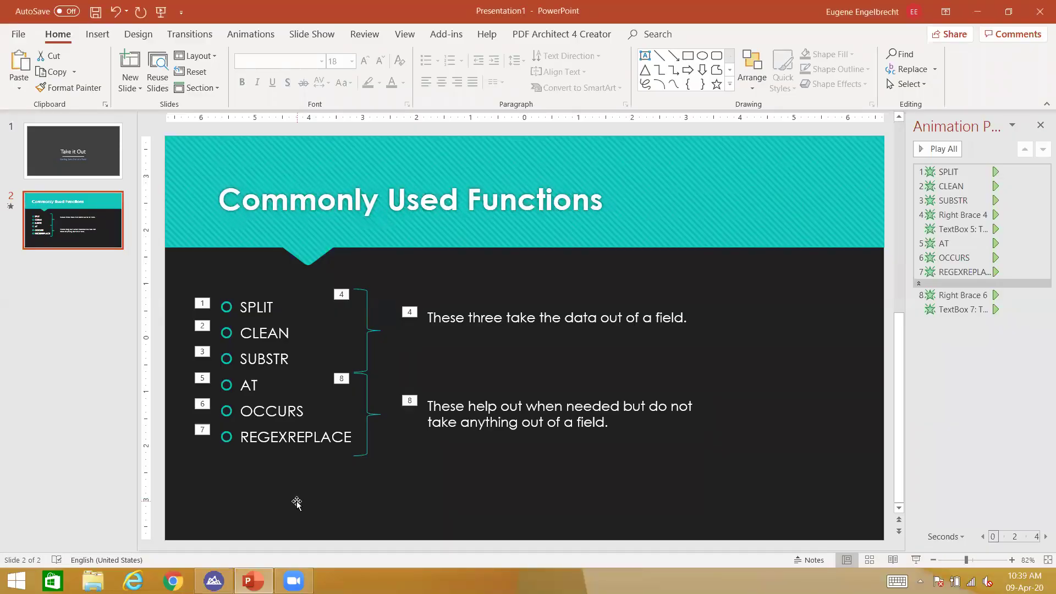
{"action": "left_click", "coordinate": [214, 580]}
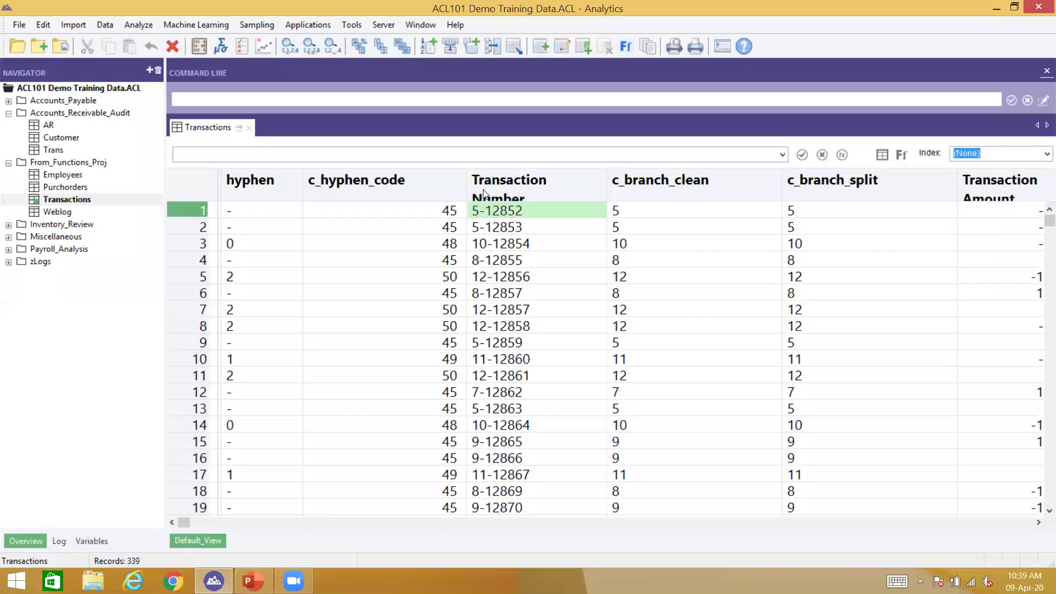
{"action": "right_click", "coordinate": [543, 194]}
{"action": "left_click", "coordinate": [570, 223]}
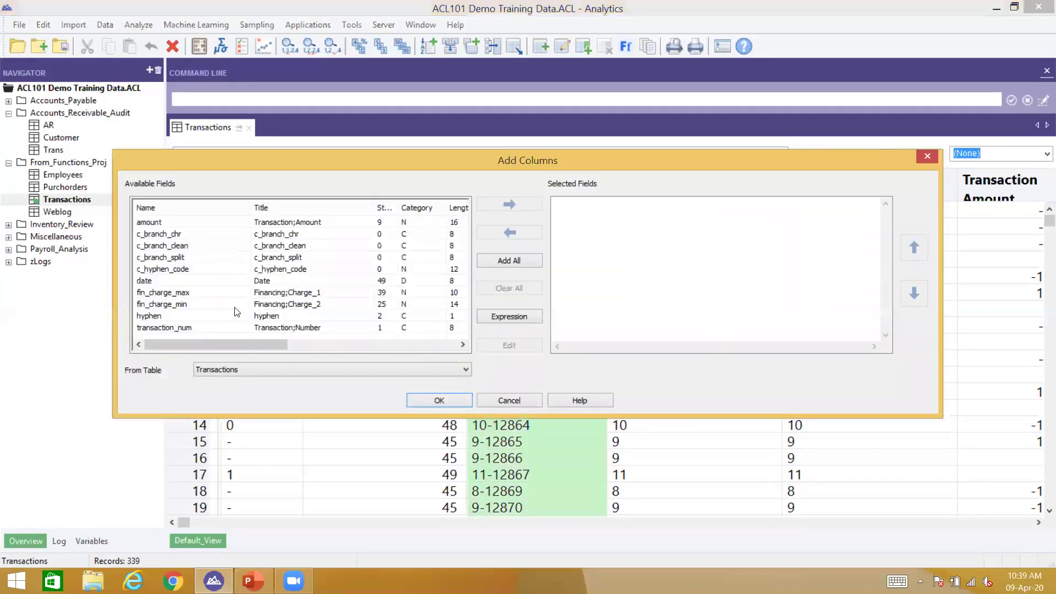
{"action": "double_click", "coordinate": [276, 236]}
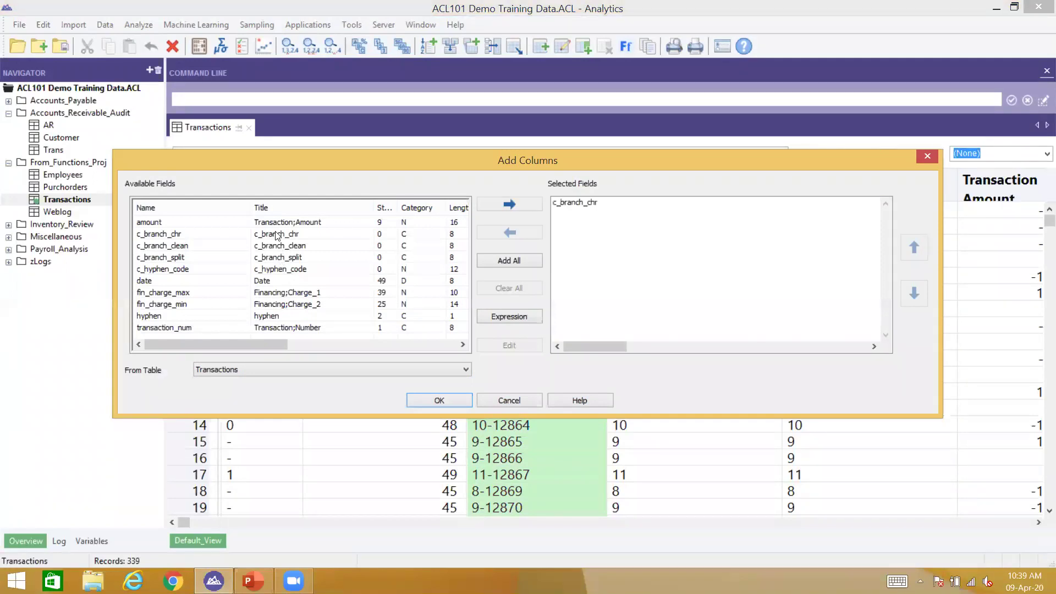
{"action": "left_click", "coordinate": [439, 400]}
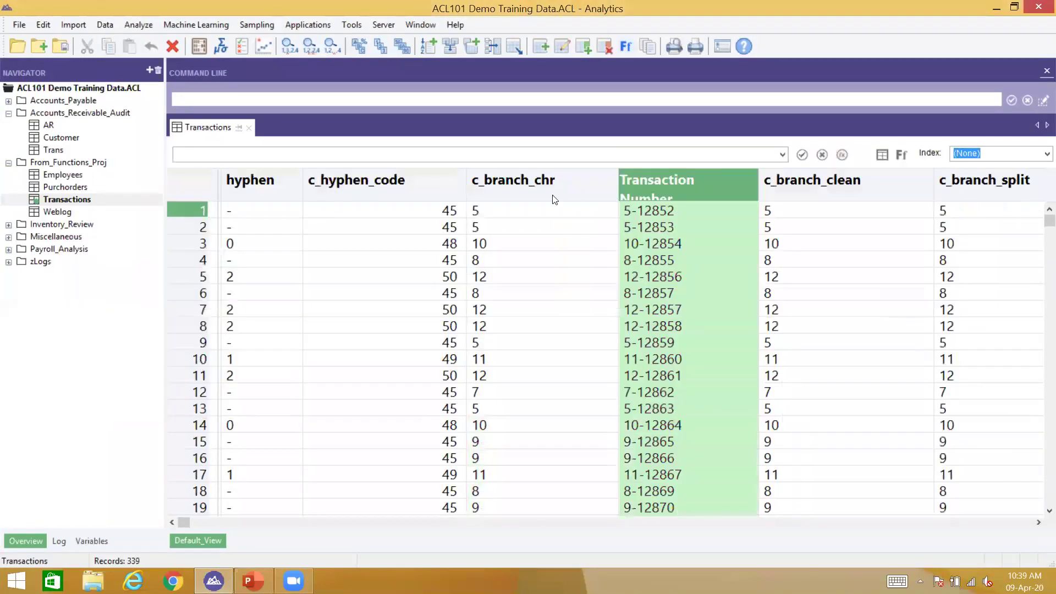
Examine the c_branch_chr and hyphen values in the first records of the Transactions table.
{"action": "left_click", "coordinate": [549, 217]}
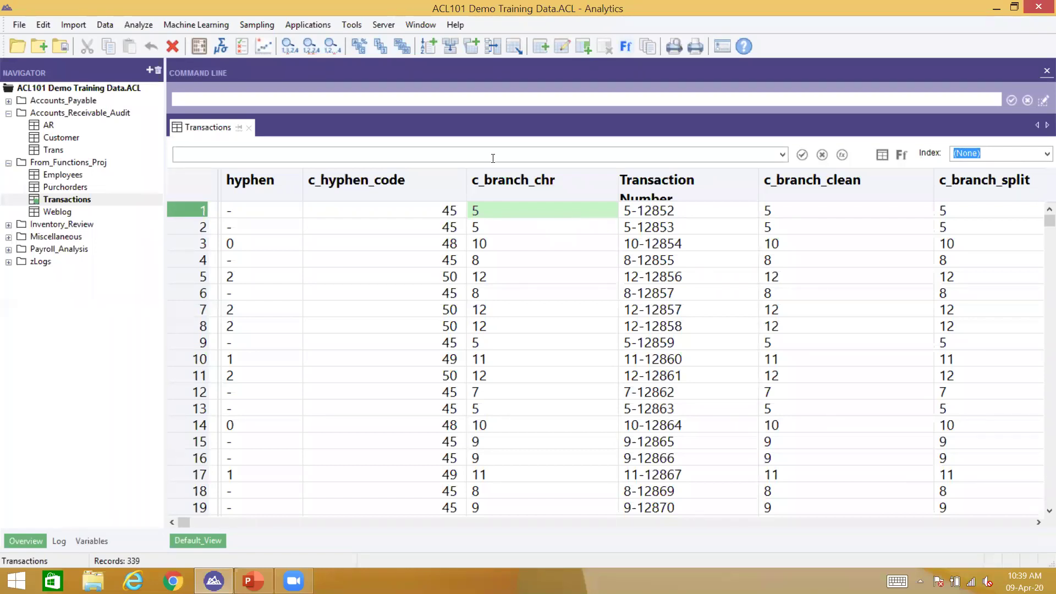
{"action": "left_click", "coordinate": [244, 221]}
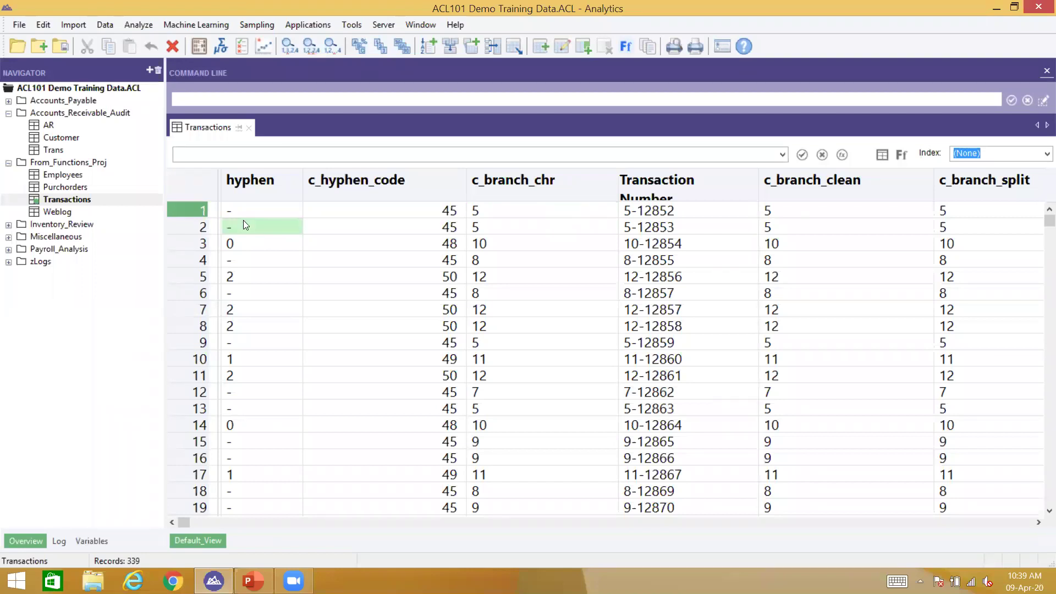
{"action": "right_click", "coordinate": [244, 220]}
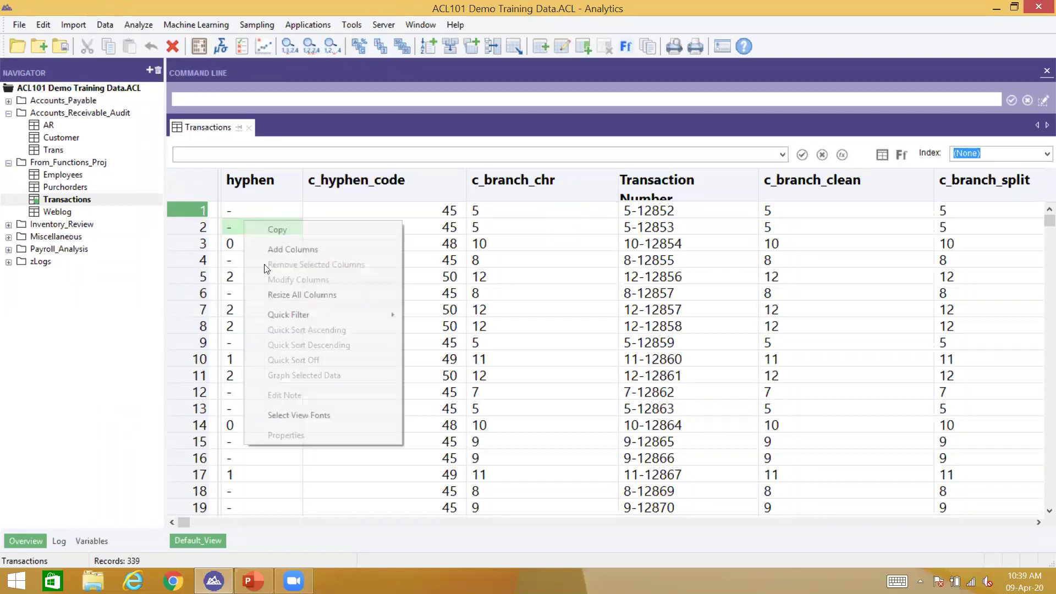
{"action": "left_click", "coordinate": [241, 209]}
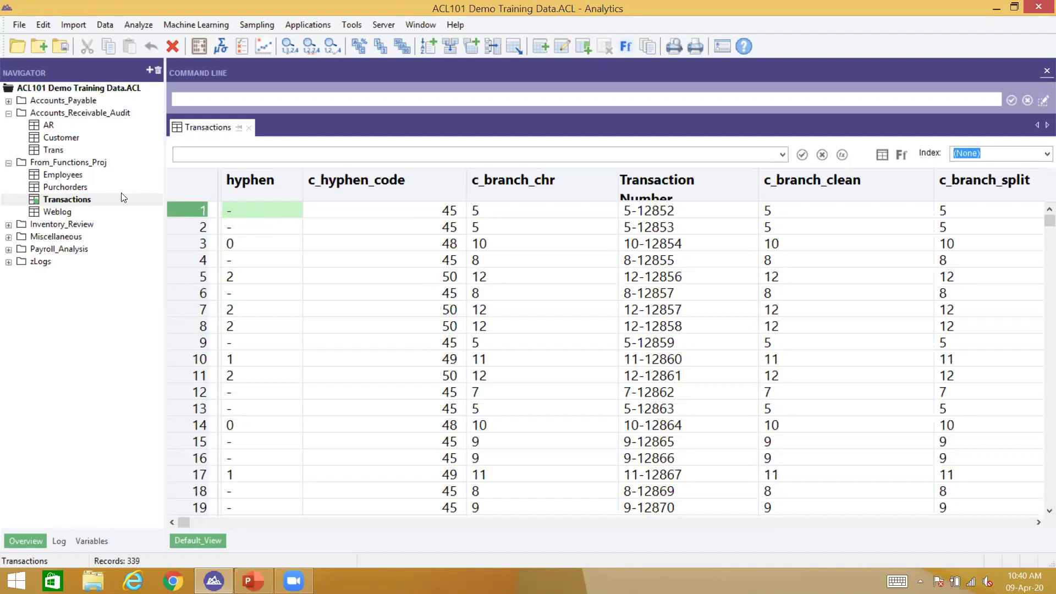
Open the Weblog table and examine the date portion of the Line field in the first two records.
{"action": "double_click", "coordinate": [56, 214]}
{"action": "left_click", "coordinate": [509, 343]}
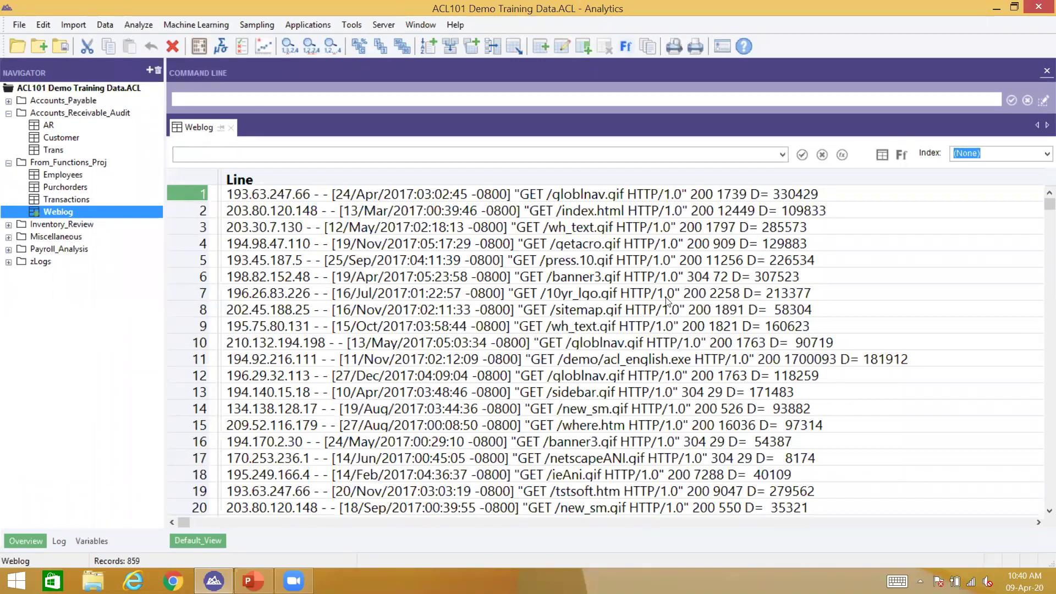
{"action": "left_click", "coordinate": [397, 196]}
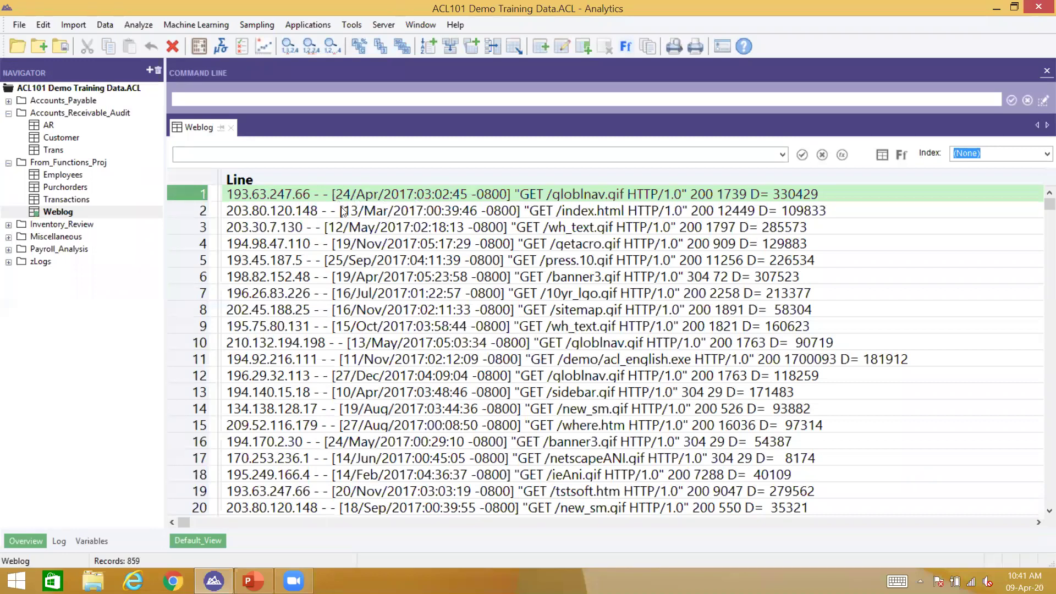
{"action": "left_click", "coordinate": [415, 202]}
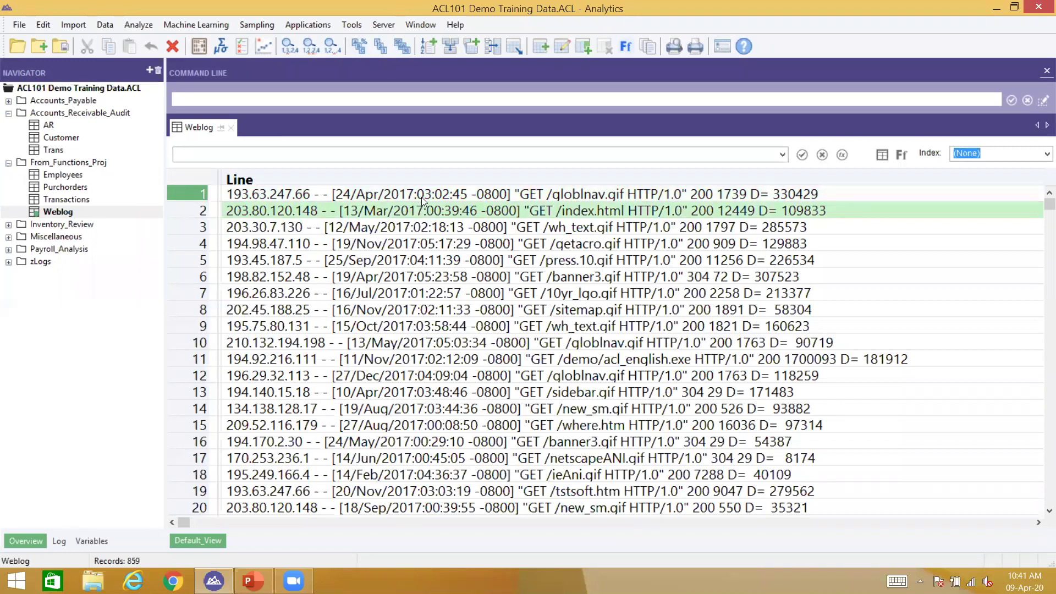
{"action": "left_click", "coordinate": [421, 196]}
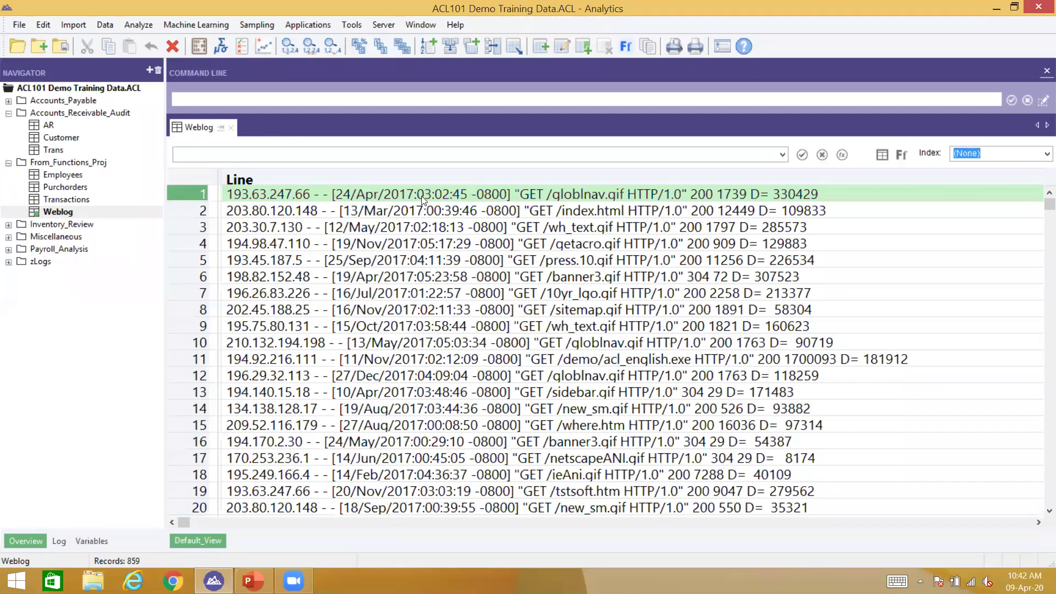
Create a computed field named c_date in the Weblog table layout and insert the SPLIT function into its expression.
{"action": "left_click", "coordinate": [562, 47]}
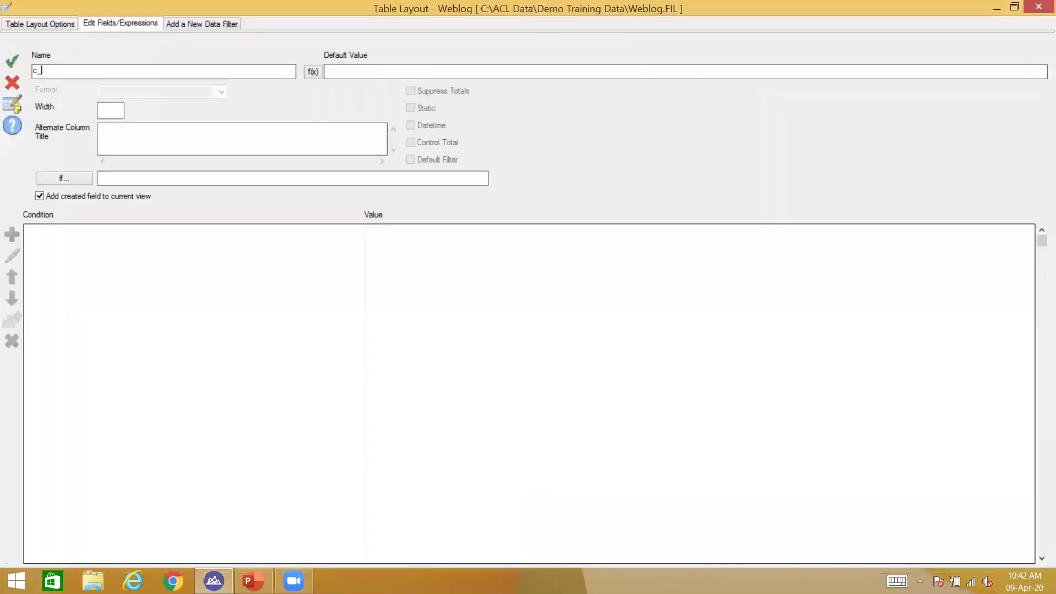
{"action": "type", "text": "date"}
{"action": "left_click", "coordinate": [660, 351]}
{"action": "key", "text": "s"}
{"action": "key", "text": "Up"}
{"action": "key", "text": "Up"}
{"action": "key", "text": "Down"}
{"action": "key", "text": "Down"}
{"action": "key", "text": "Down"}
{"action": "key", "text": "Down"}
{"action": "key", "text": "Down"}
{"action": "key", "text": "Down"}
{"action": "key", "text": "Down"}
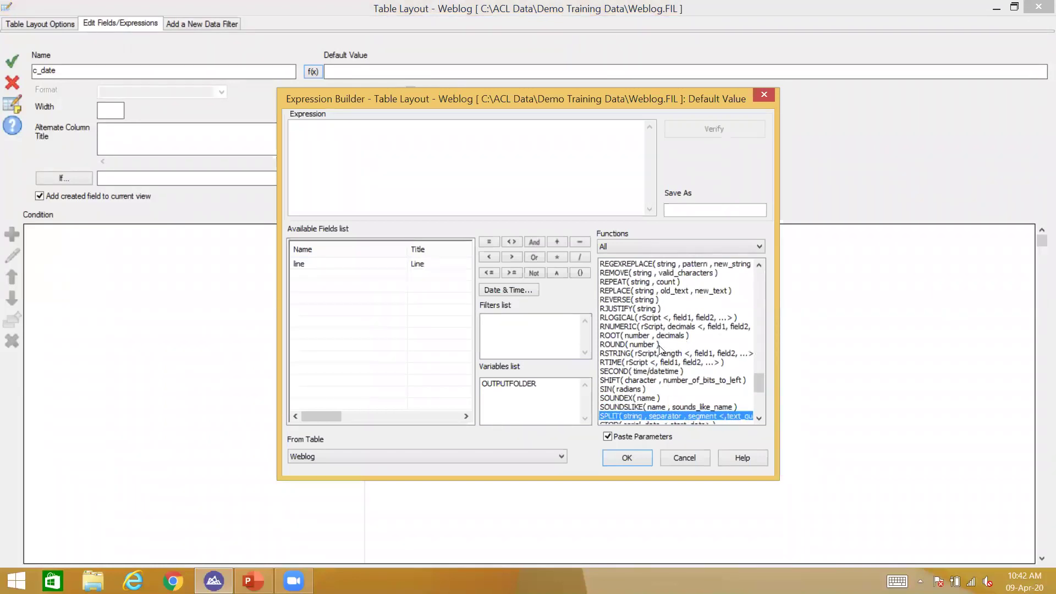
{"action": "key", "text": "Return"}
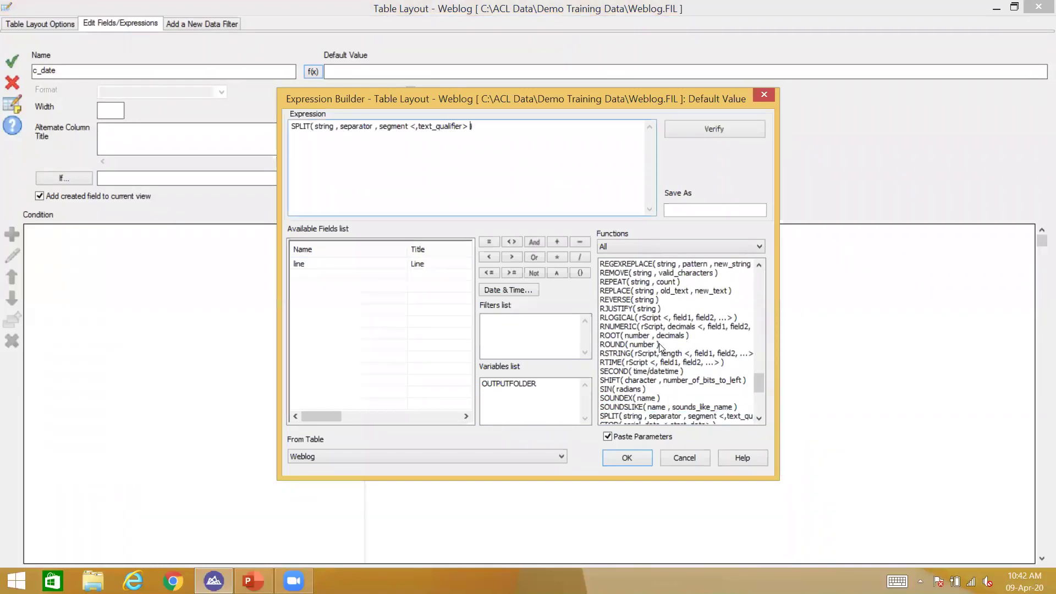
Set the SPLIT string to the line field and its separator to "[:".
{"action": "double_click", "coordinate": [324, 127]}
{"action": "double_click", "coordinate": [312, 262]}
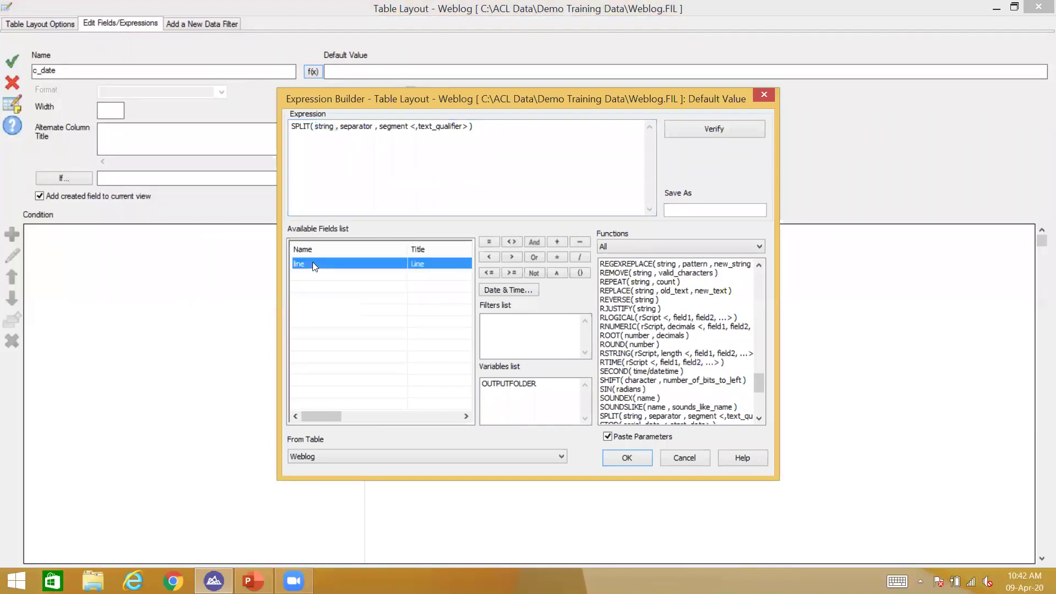
{"action": "double_click", "coordinate": [356, 126]}
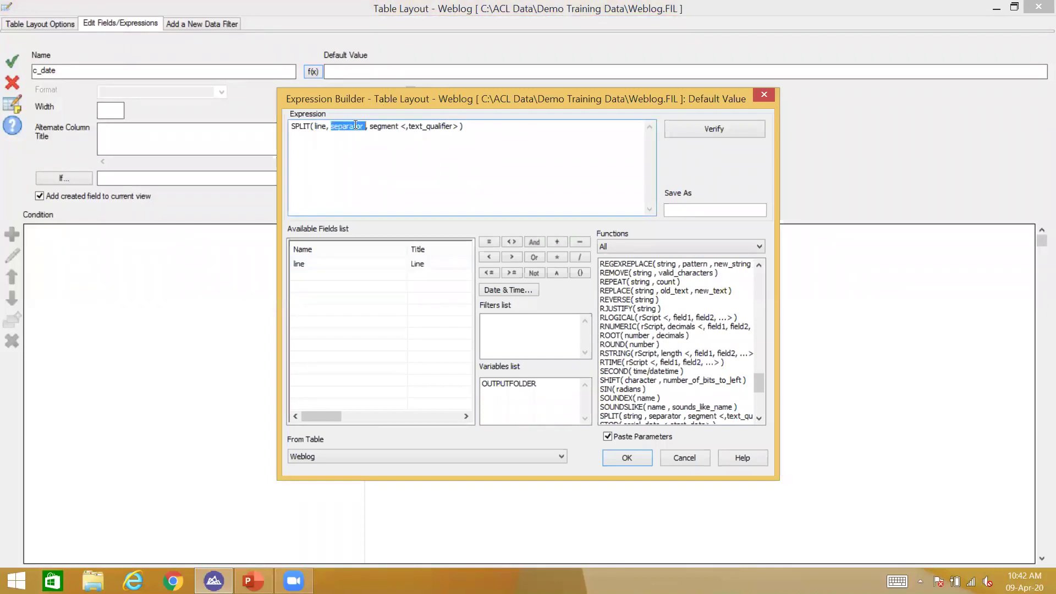
{"action": "type", "text": "'"}
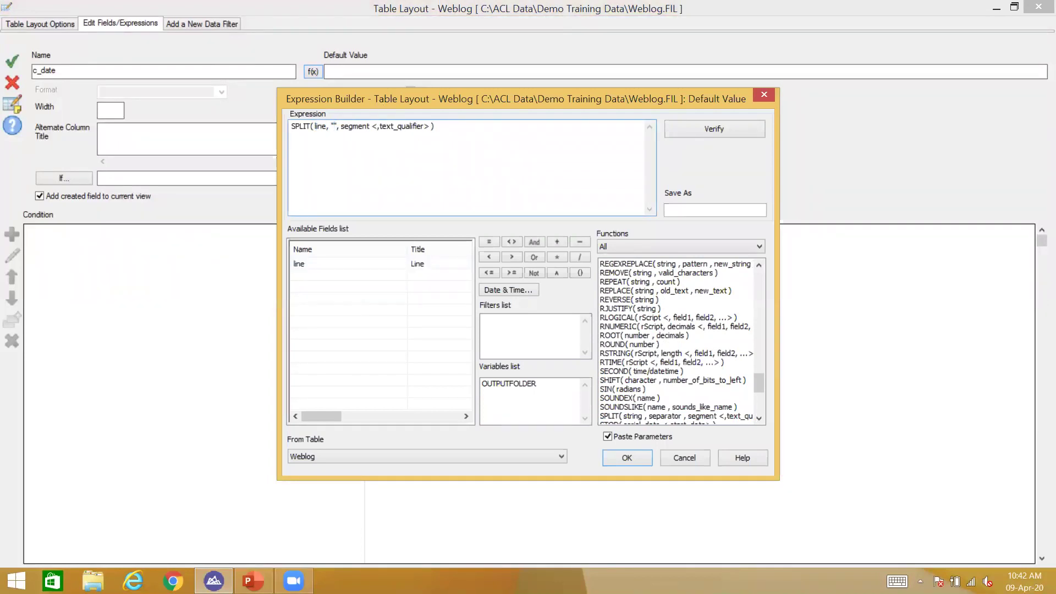
{"action": "type", "text": "[:"}
Set the SPLIT segment to 2, remove the optional text qualifier, and accept the expression as c_date's default value.
{"action": "double_click", "coordinate": [367, 127]}
{"action": "key", "text": "BackSpace"}
{"action": "key", "text": "Delete"}
{"action": "key", "text": "Delete"}
{"action": "key", "text": "Delete"}
{"action": "key", "text": "Delete"}
{"action": "key", "text": "Delete"}
{"action": "key", "text": "Delete"}
{"action": "key", "text": "Delete"}
{"action": "key", "text": "Delete"}
{"action": "key", "text": "Delete"}
{"action": "key", "text": "Delete"}
{"action": "key", "text": "Delete"}
{"action": "key", "text": "Delete"}
{"action": "key", "text": "Delete"}
{"action": "key", "text": "Delete"}
{"action": "key", "text": "Delete"}
{"action": "key", "text": "Delete"}
{"action": "key", "text": "Delete"}
{"action": "key", "text": "Delete"}
{"action": "type", "text": "2"}
{"action": "key", "text": "shift+Left"}
{"action": "key", "text": "shift+Left"}
{"action": "key", "text": "Left"}
{"action": "key", "text": "shift+Right"}
{"action": "key", "text": "shift+Right"}
{"action": "key", "text": "Return"}
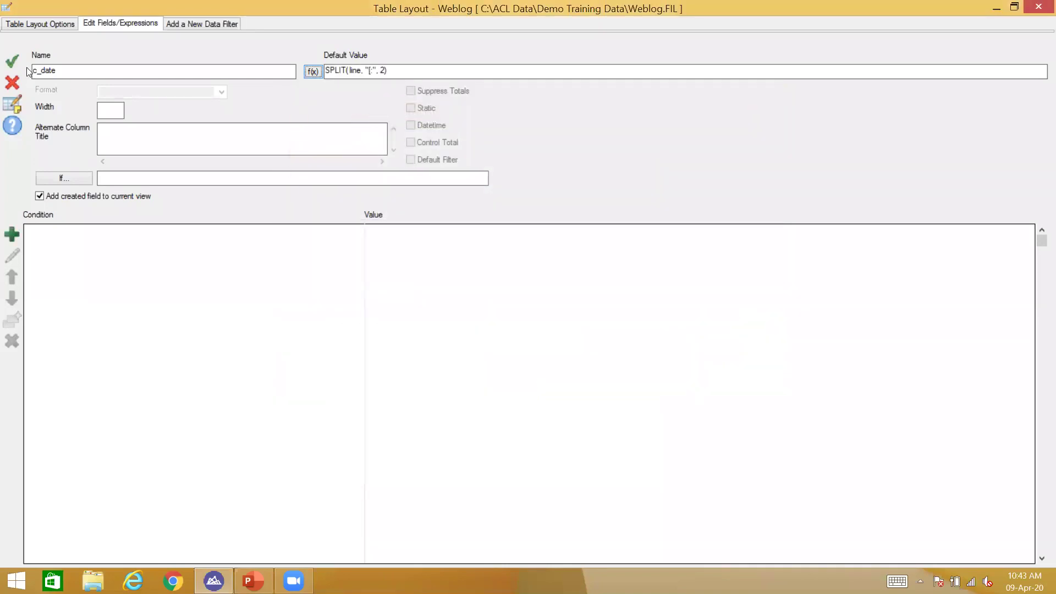
Exclude c_date from the current view, save the field, and return to the Analytics project window.
{"action": "left_click", "coordinate": [99, 195]}
{"action": "left_click", "coordinate": [13, 61]}
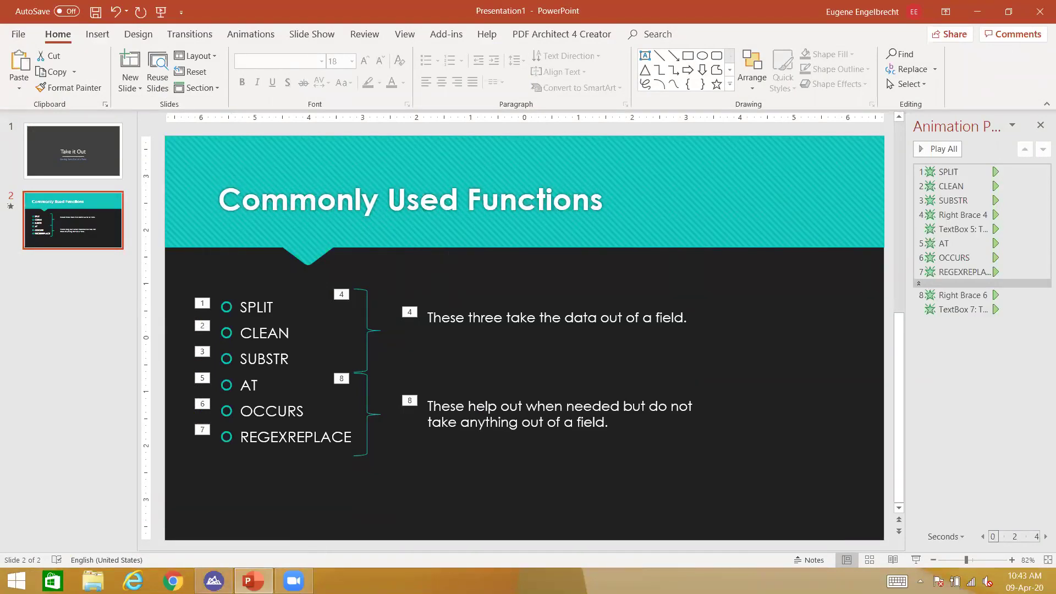
{"action": "key", "text": "alt+Tab"}
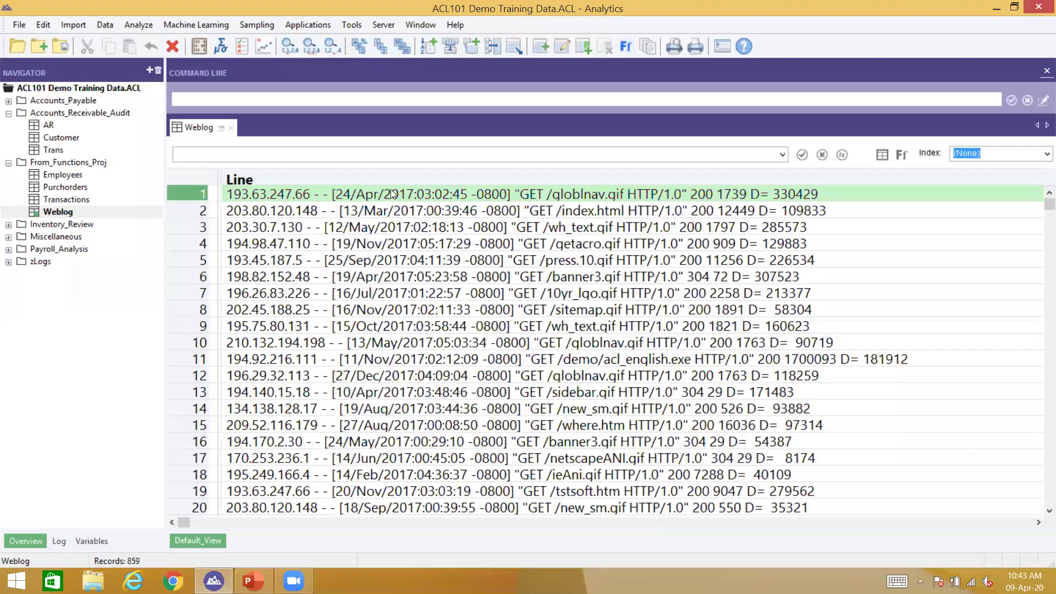
Add the c_date column before Line in the Weblog view and resize the columns so both fit on screen.
{"action": "right_click", "coordinate": [391, 190]}
{"action": "left_click", "coordinate": [350, 234]}
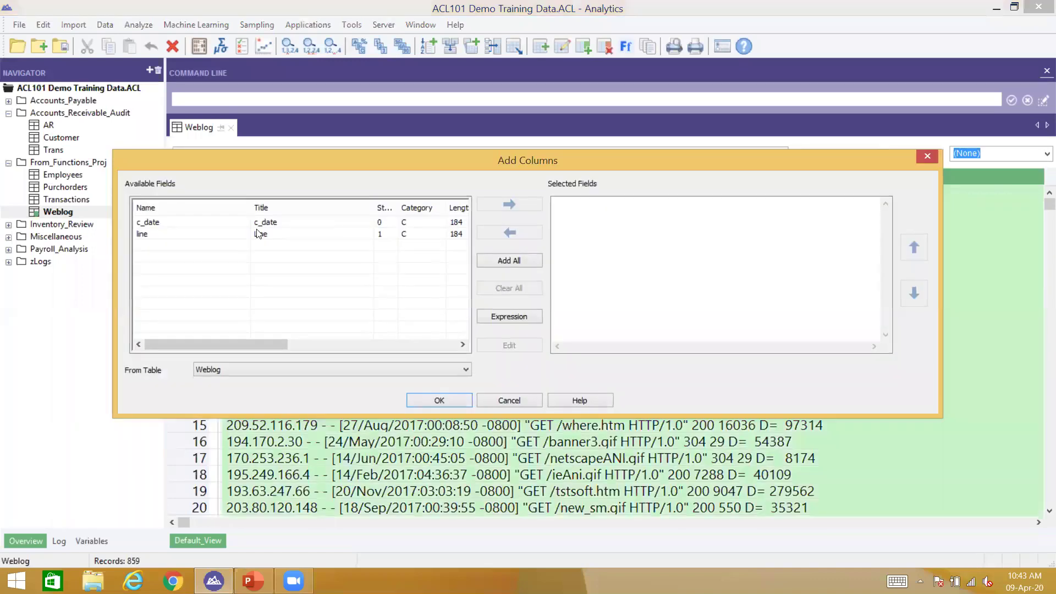
{"action": "double_click", "coordinate": [252, 220]}
{"action": "left_click", "coordinate": [439, 400]}
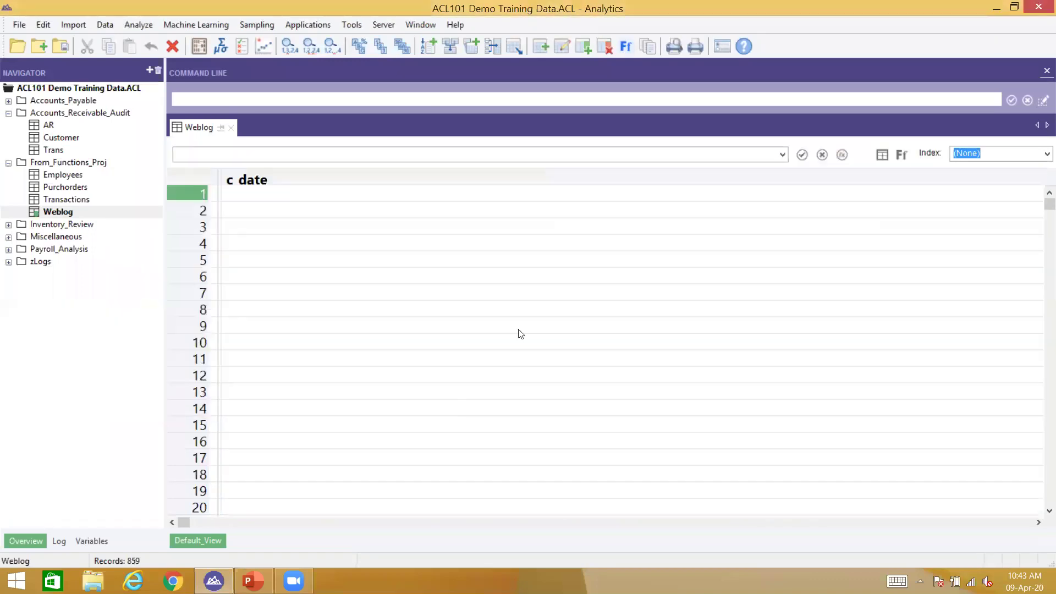
{"action": "right_click", "coordinate": [530, 303]}
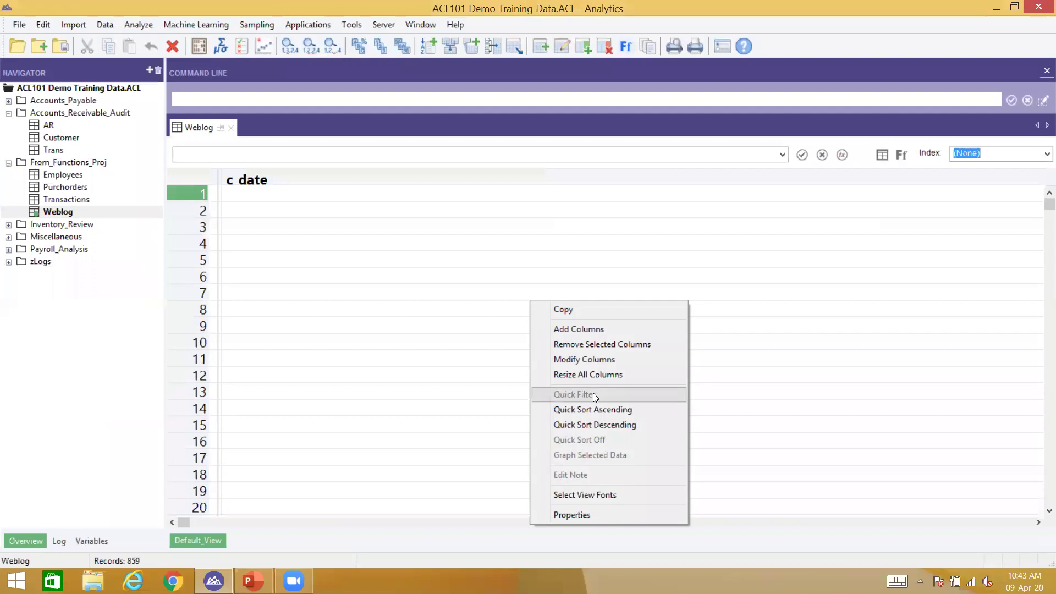
{"action": "left_click", "coordinate": [370, 246]}
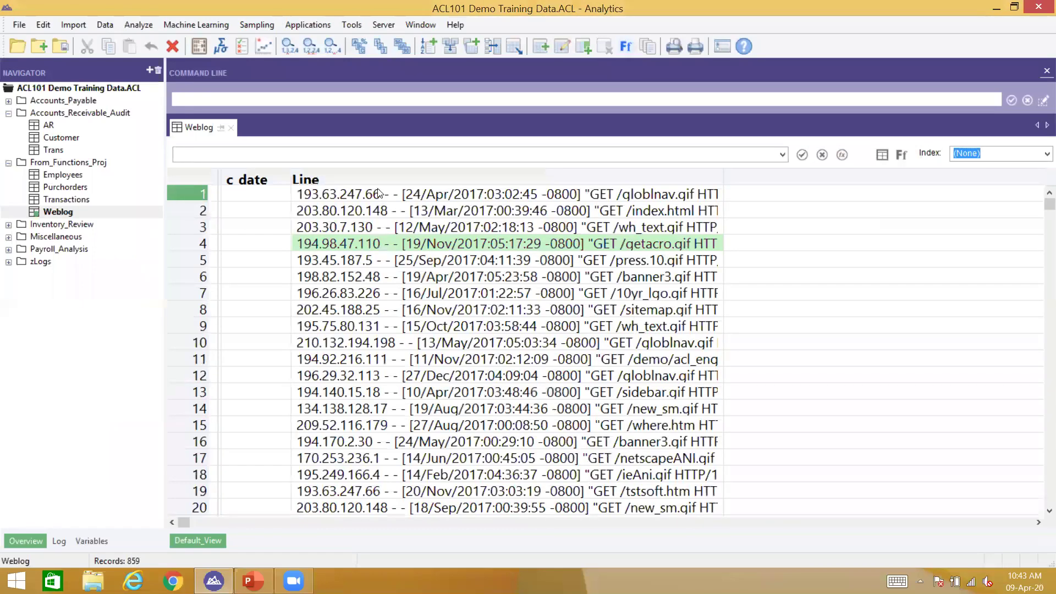
Reopen c_date in the Weblog table layout, remove the colon so the SPLIT separator is "[", and save the changes.
{"action": "left_click", "coordinate": [395, 198]}
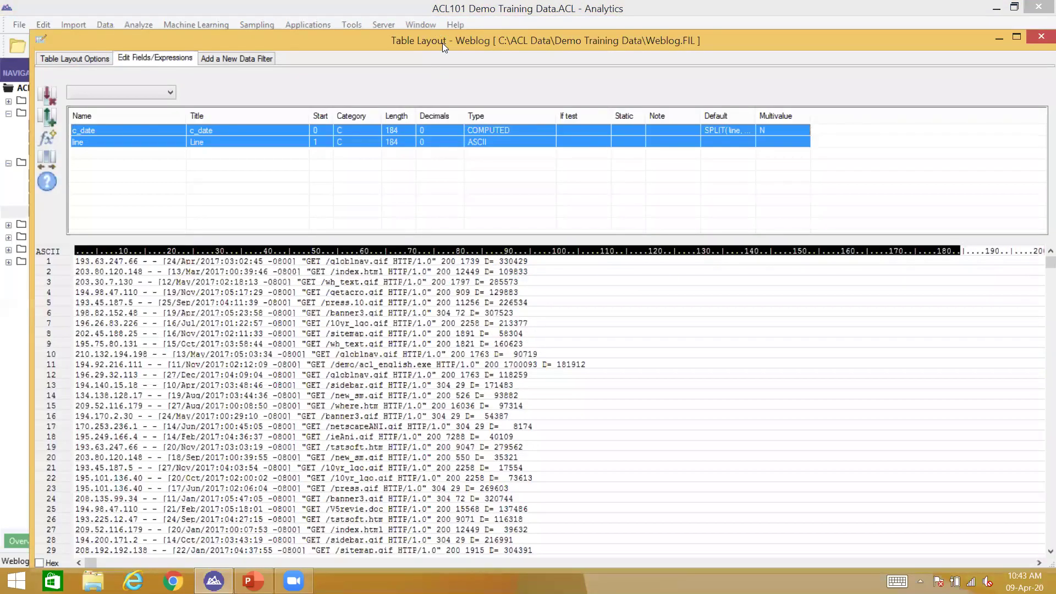
{"action": "double_click", "coordinate": [443, 43]}
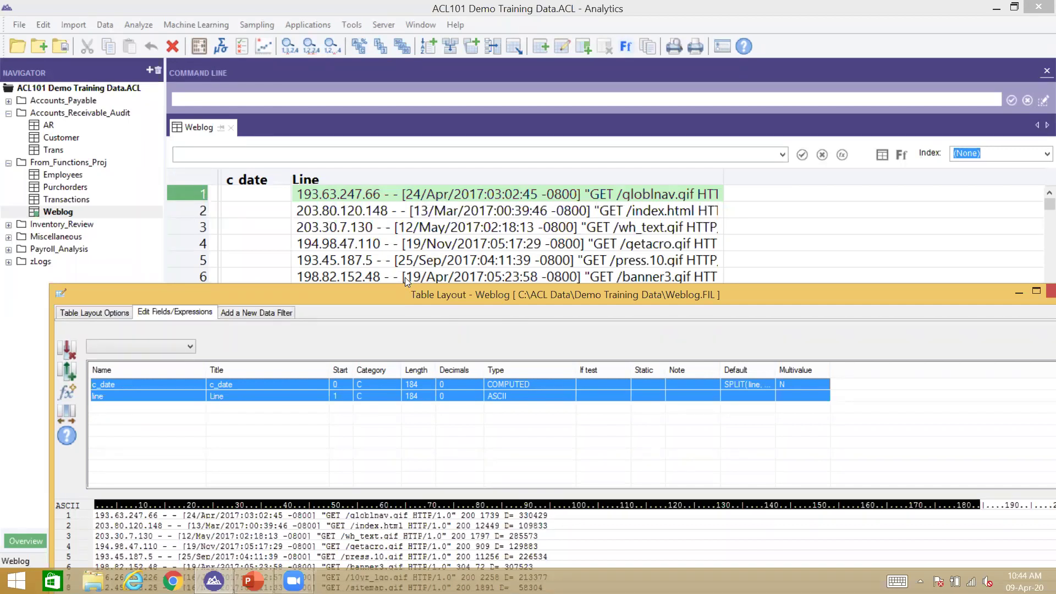
{"action": "left_click_drag", "start_coordinate": [404, 277], "coordinate": [394, 212]}
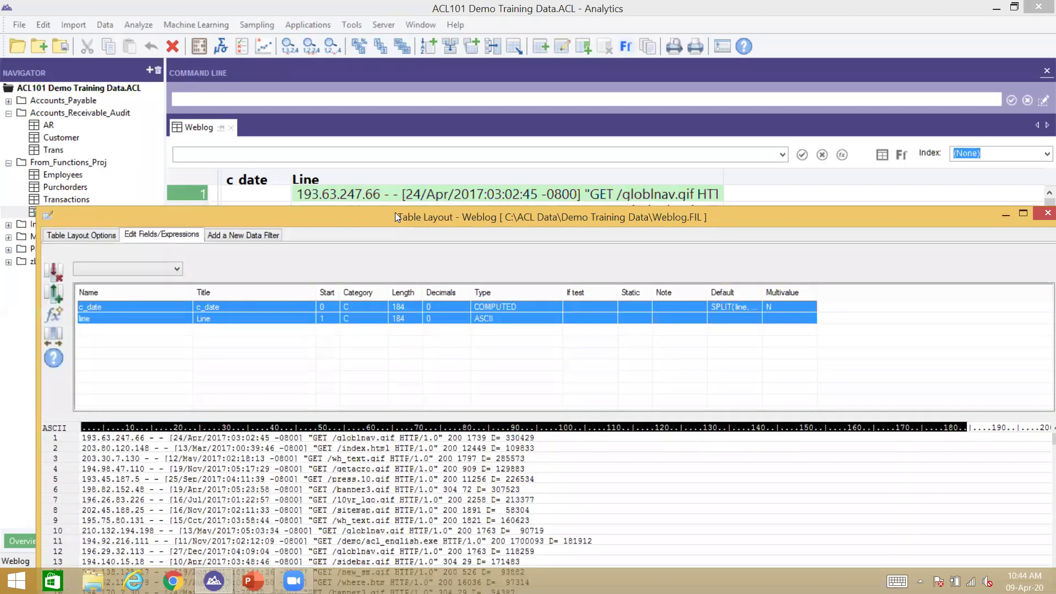
{"action": "double_click", "coordinate": [299, 306]}
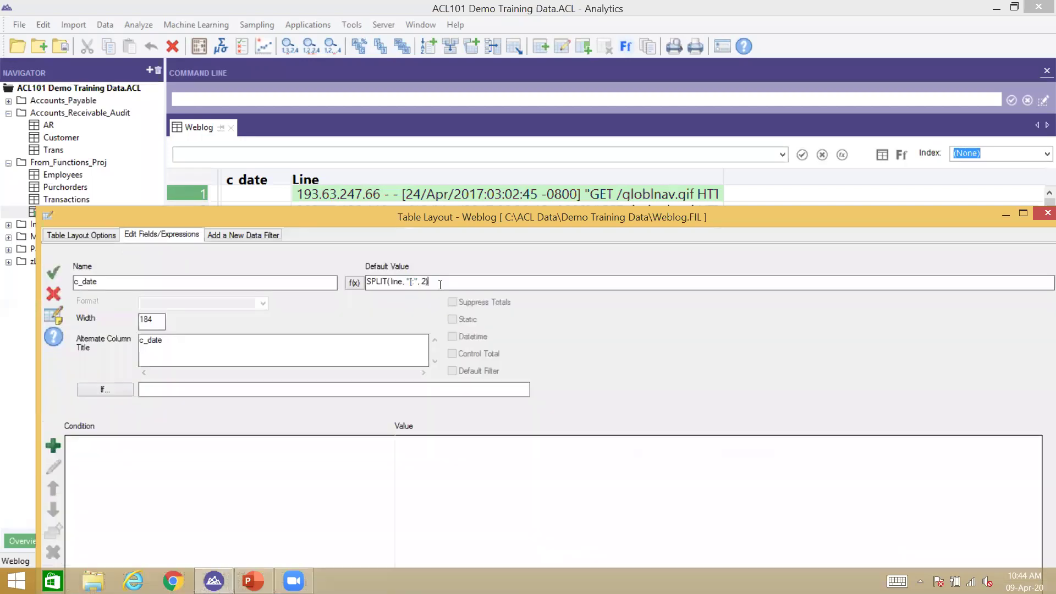
{"action": "key", "text": "BackSpace"}
{"action": "key", "text": "Return"}
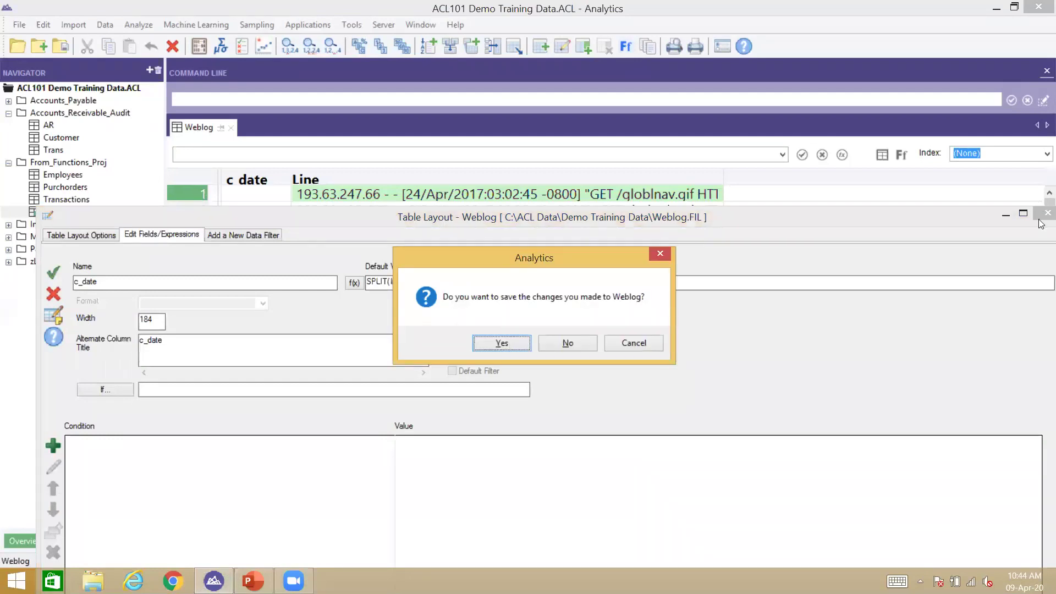
{"action": "left_click", "coordinate": [509, 344]}
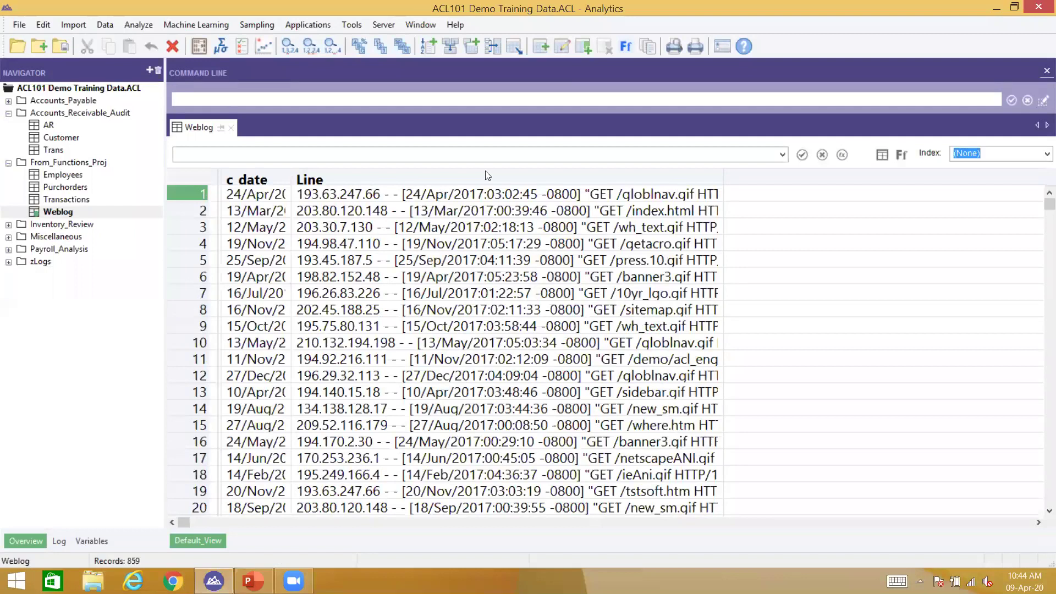
Widen the c_date column in the Weblog view and compare its first record with the Line field.
{"action": "left_click", "coordinate": [434, 205]}
{"action": "left_click", "coordinate": [434, 196]}
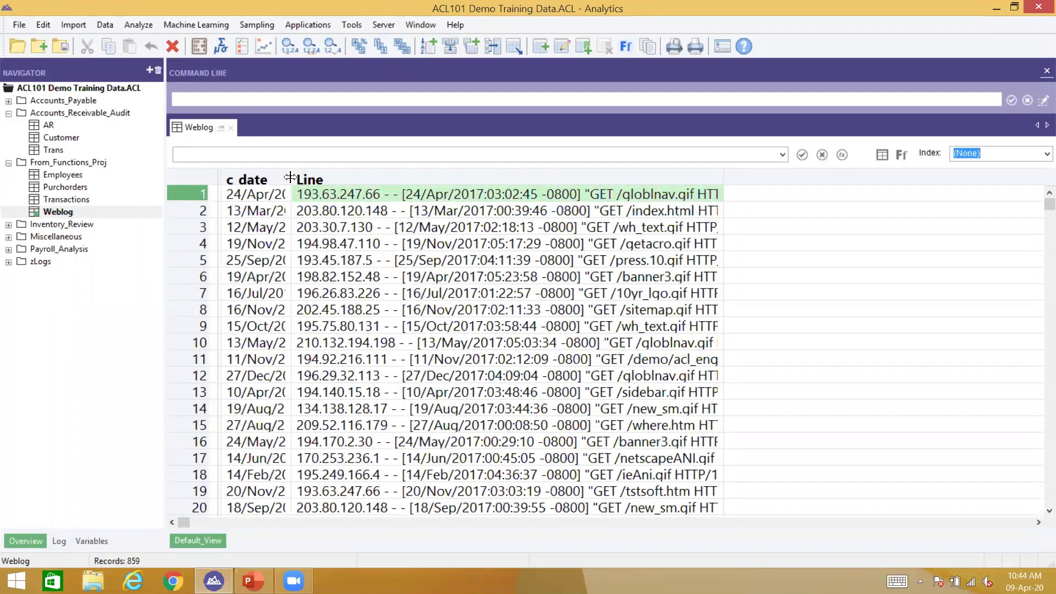
{"action": "left_click_drag", "start_coordinate": [290, 177], "coordinate": [362, 183]}
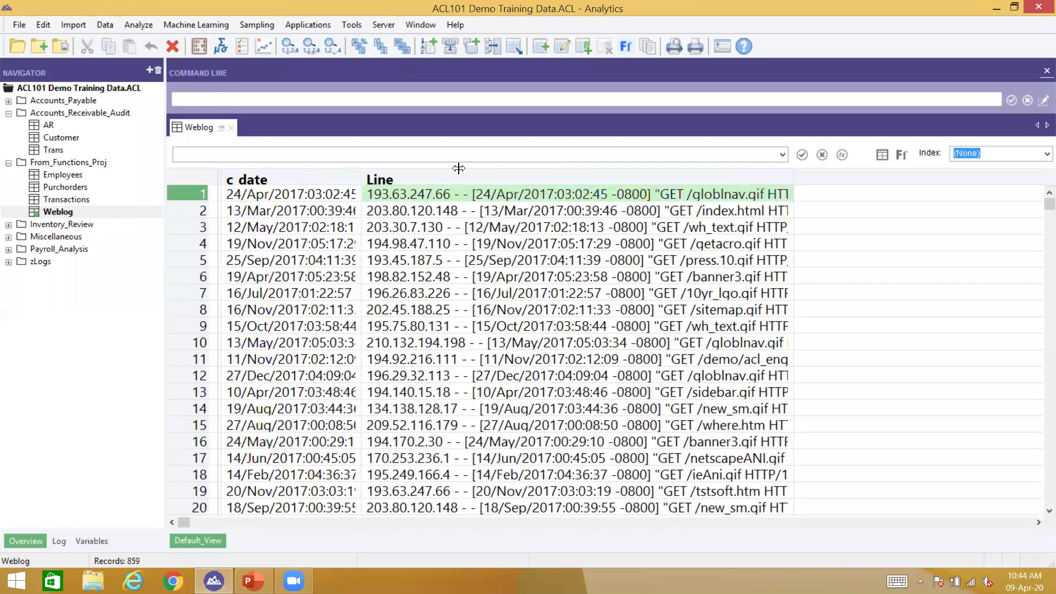
{"action": "left_click_drag", "start_coordinate": [362, 179], "coordinate": [454, 177]}
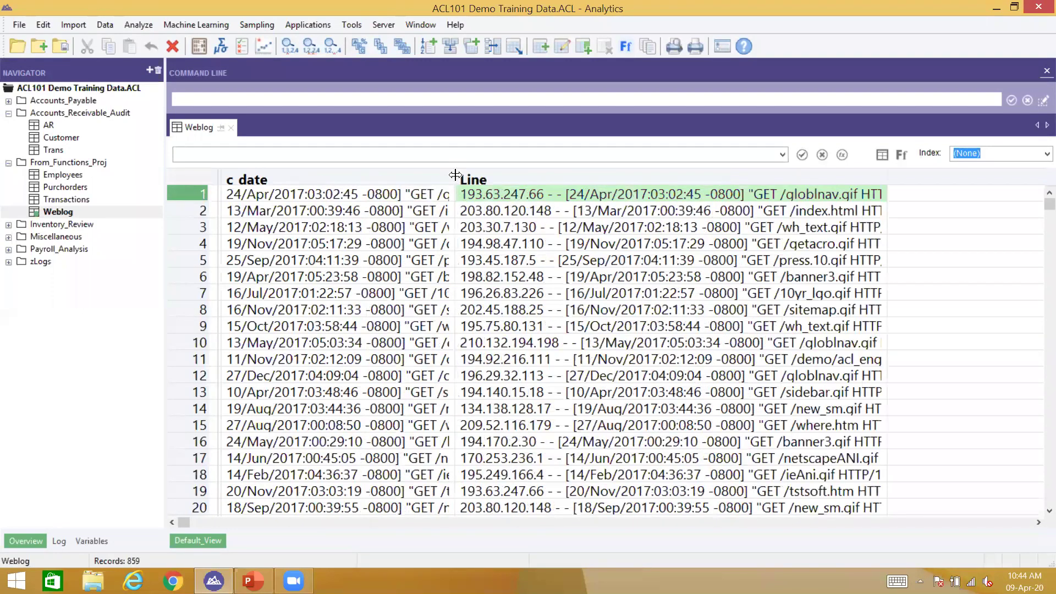
{"action": "left_click_drag", "start_coordinate": [560, 154], "coordinate": [560, 156]}
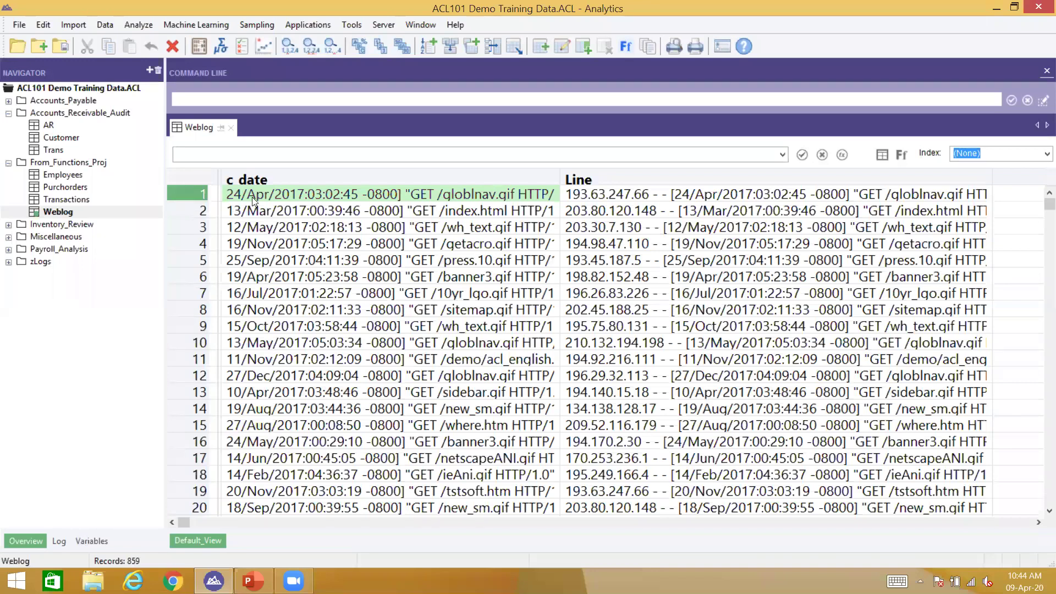
{"action": "left_click", "coordinate": [646, 177]}
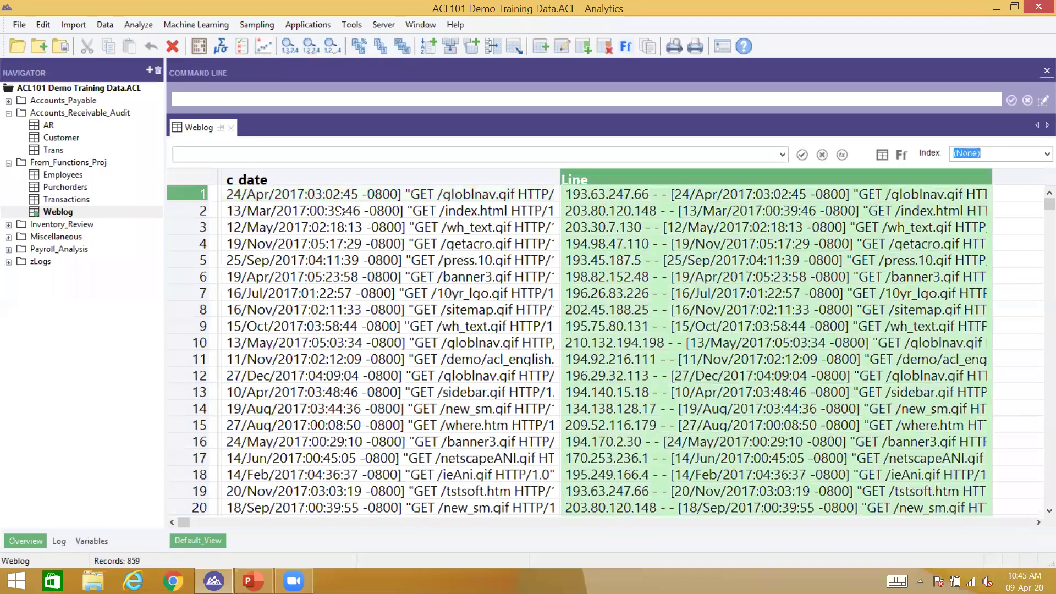
{"action": "left_click", "coordinate": [333, 194]}
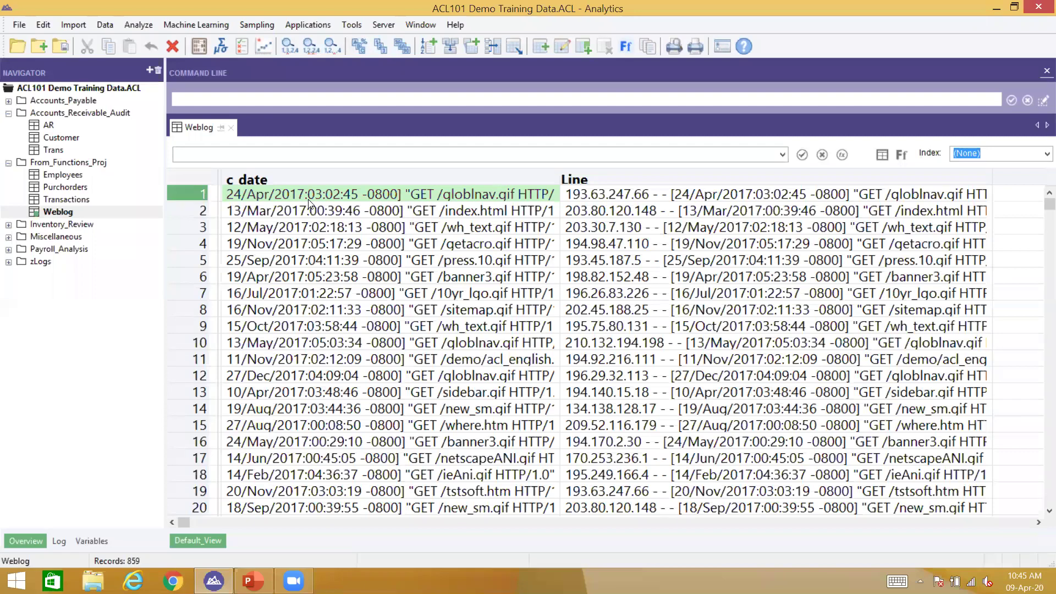
Create a second computed field named c_date1 in the Weblog table layout and insert the CLEAN function into its expression.
{"action": "left_click", "coordinate": [235, 40]}
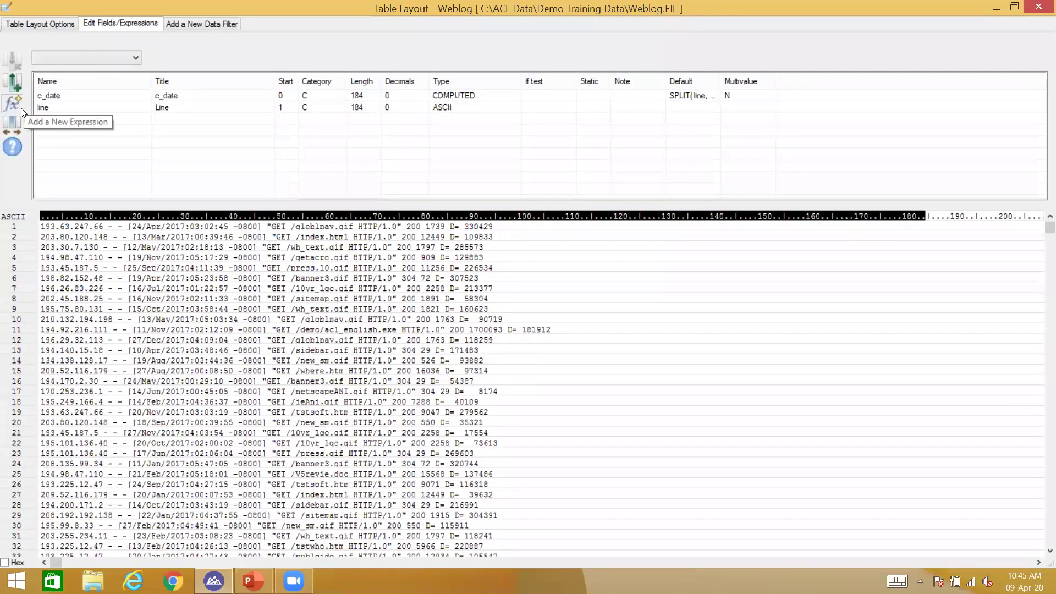
{"action": "left_click", "coordinate": [21, 107]}
{"action": "type", "text": "c_date1"}
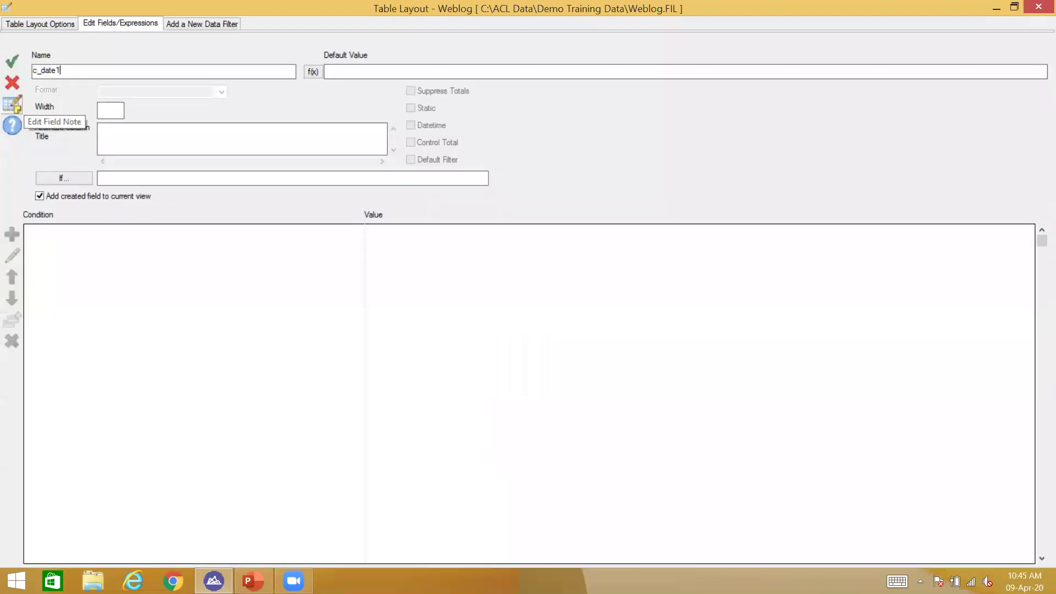
{"action": "left_click", "coordinate": [311, 71]}
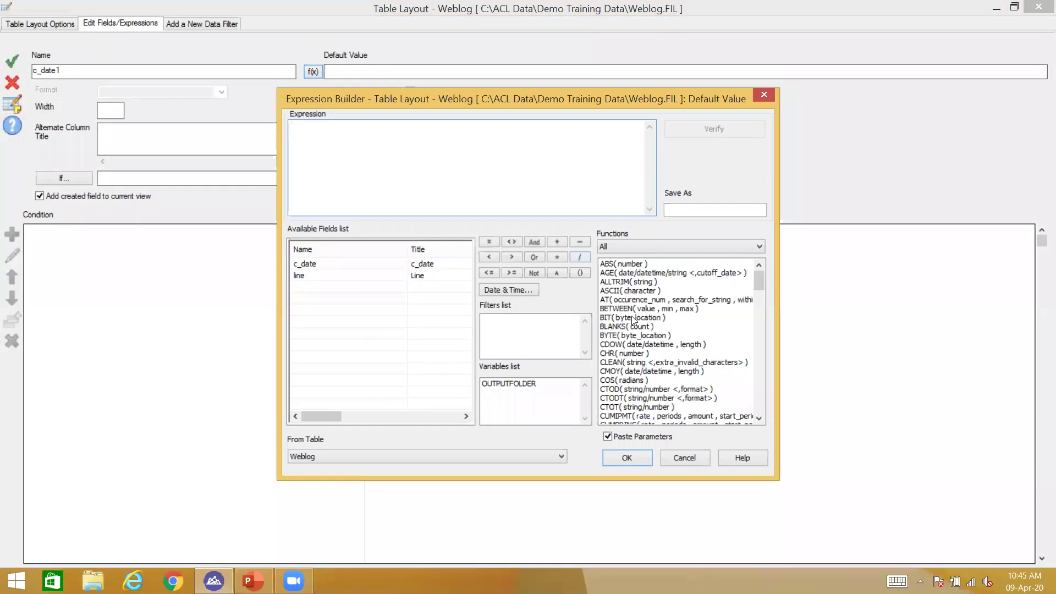
{"action": "left_click", "coordinate": [639, 374]}
{"action": "double_click", "coordinate": [638, 361]}
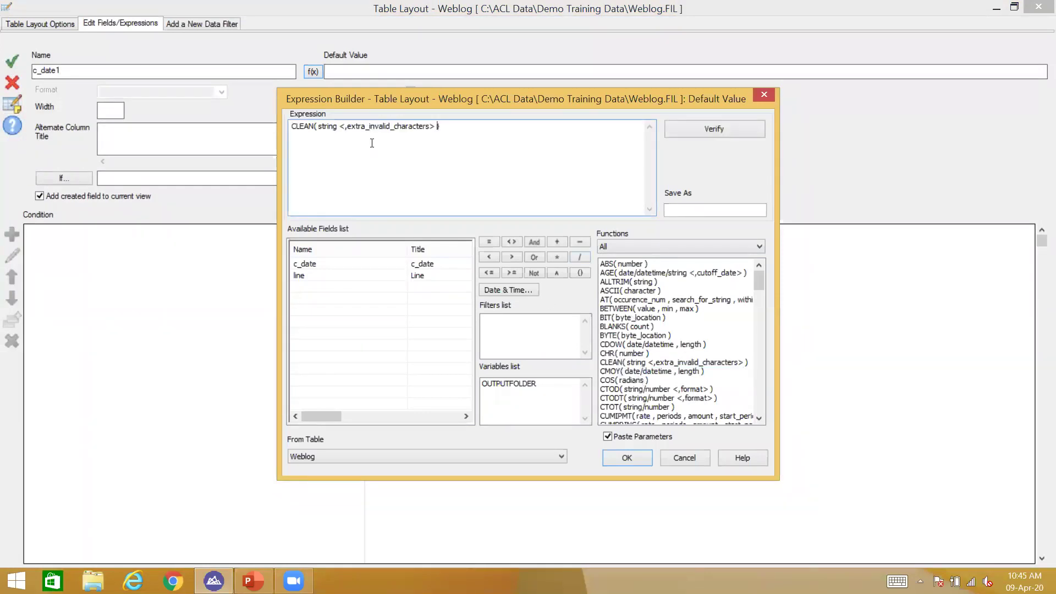
{"action": "double_click", "coordinate": [321, 276]}
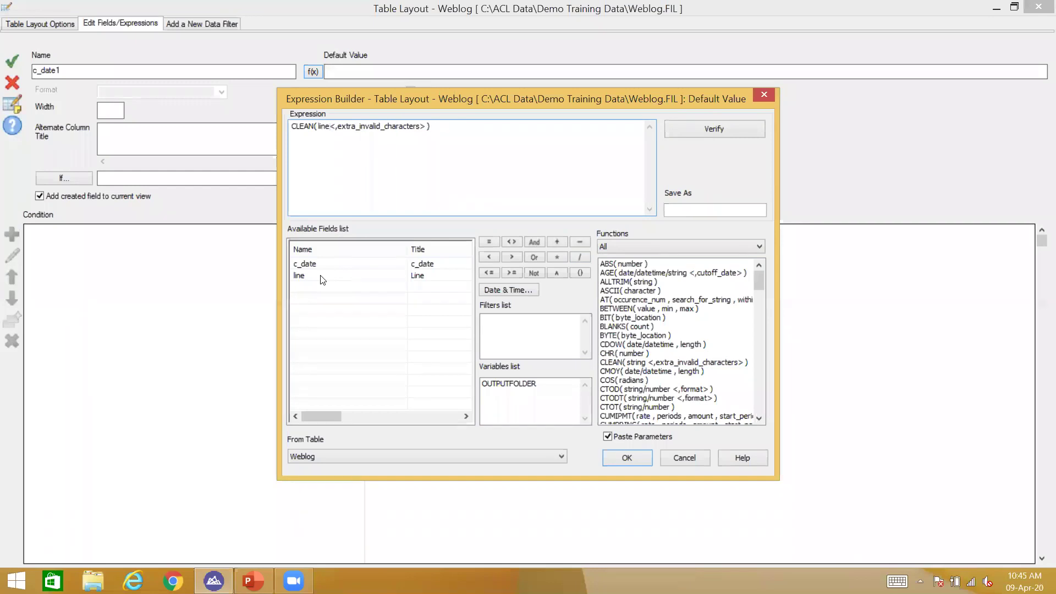
{"action": "key", "text": "BackSpace"}
{"action": "key", "text": "BackSpace"}
{"action": "key", "text": "BackSpace"}
{"action": "key", "text": "BackSpace"}
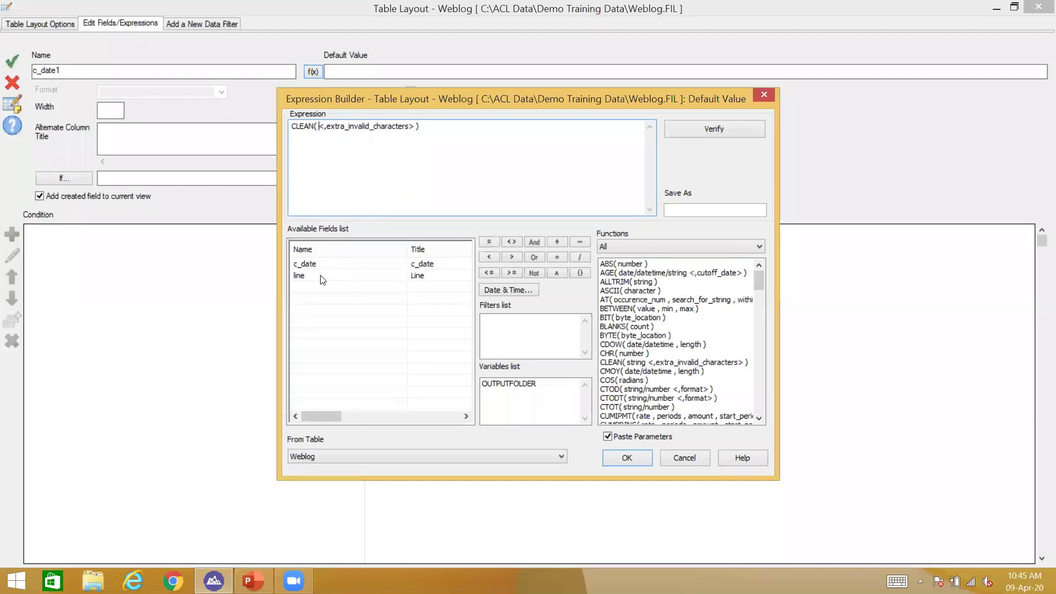
Set the CLEAN string to the c_date field and its invalid character to ":", and accept the expression.
{"action": "double_click", "coordinate": [317, 265]}
{"action": "key", "text": "Delete"}
{"action": "key", "text": "Delete"}
{"action": "key", "text": "Delete"}
{"action": "key", "text": "Delete"}
{"action": "key", "text": "Delete"}
{"action": "key", "text": "Delete"}
{"action": "key", "text": "Delete"}
{"action": "key", "text": "Delete"}
{"action": "key", "text": "Delete"}
{"action": "key", "text": "Delete"}
{"action": "key", "text": "Delete"}
{"action": "key", "text": "Delete"}
{"action": "key", "text": "Delete"}
{"action": "key", "text": "Delete"}
{"action": "key", "text": "Delete"}
{"action": "key", "text": "Delete"}
{"action": "key", "text": "Delete"}
{"action": "key", "text": "Delete"}
{"action": "key", "text": "Delete"}
{"action": "key", "text": "Delete"}
{"action": "key", "text": "Delete"}
{"action": "type", "text": ", ':"}
{"action": "key", "text": "Return"}
Save c_date1 without adding it to the current view automatically, and add its column before c_date in the Weblog view.
{"action": "left_click", "coordinate": [81, 199]}
{"action": "left_click", "coordinate": [11, 59]}
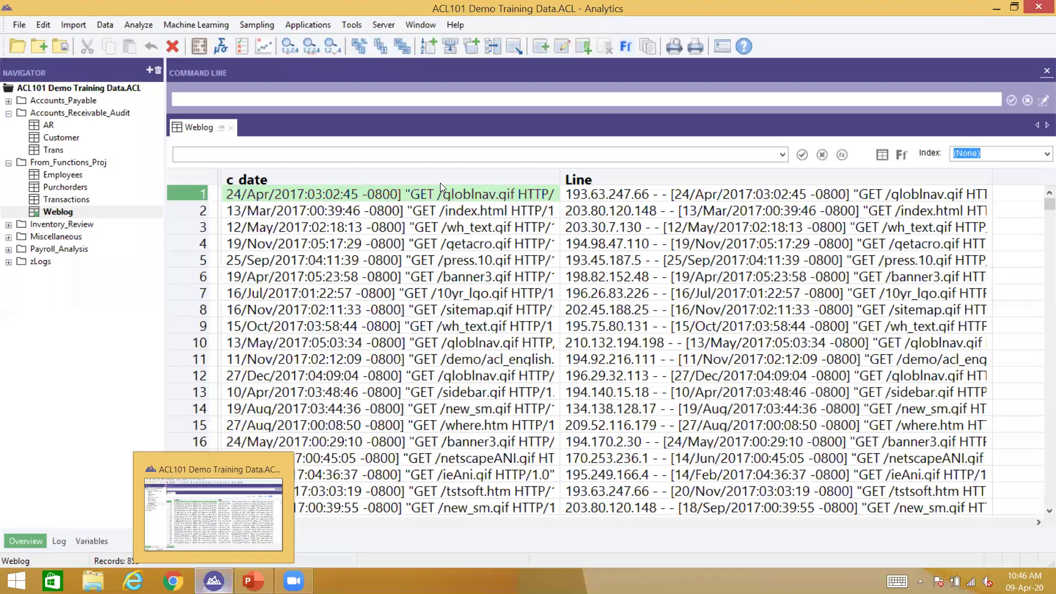
{"action": "right_click", "coordinate": [407, 175]}
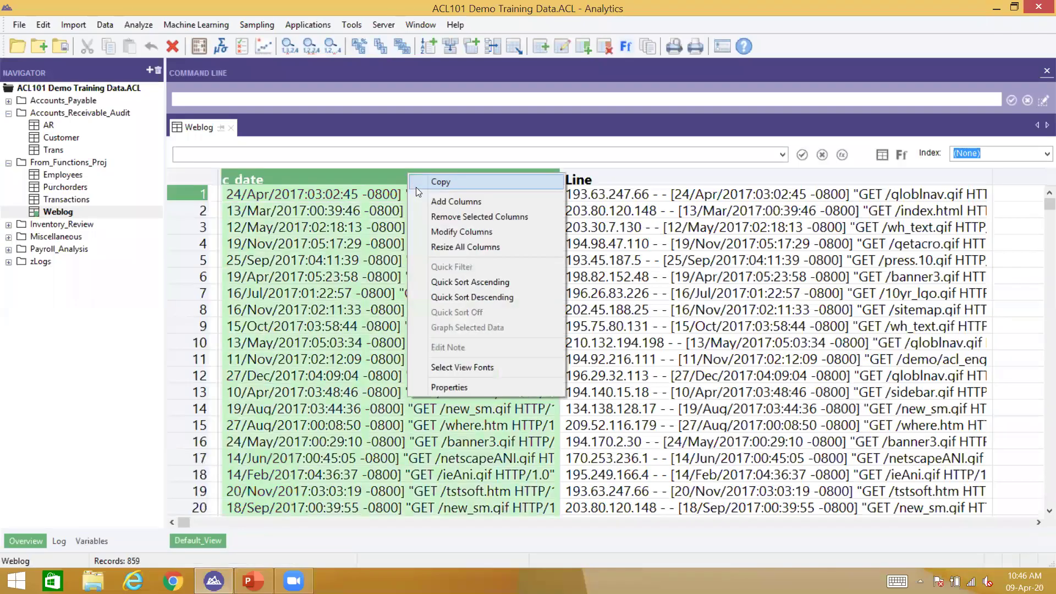
{"action": "left_click", "coordinate": [456, 201]}
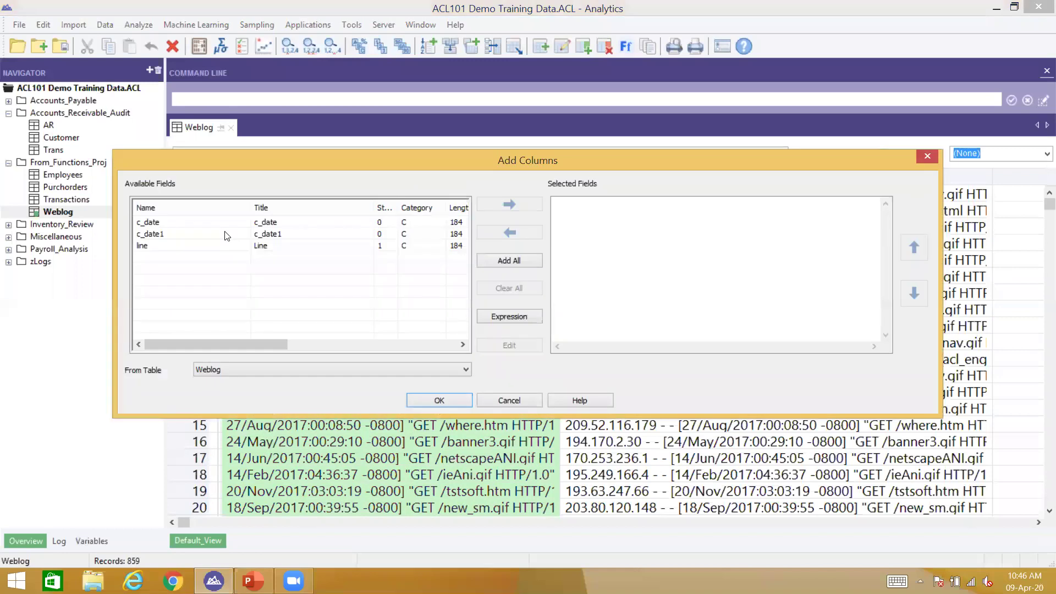
{"action": "left_click", "coordinate": [440, 400]}
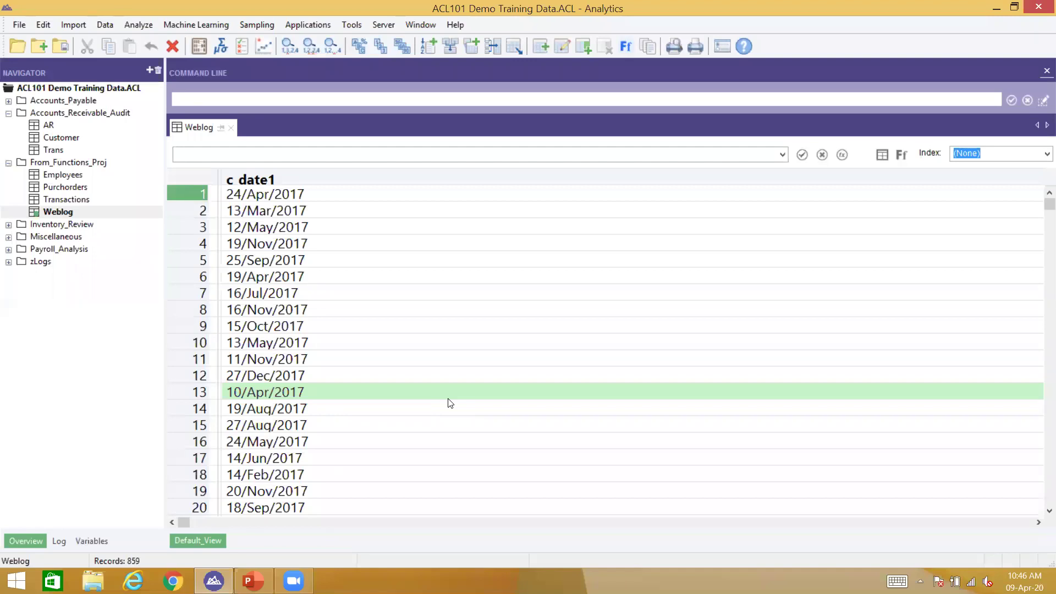
Resize all columns in the Weblog view and compare the first record of c_date with the Line field.
{"action": "left_click", "coordinate": [384, 246]}
{"action": "right_click", "coordinate": [385, 245]}
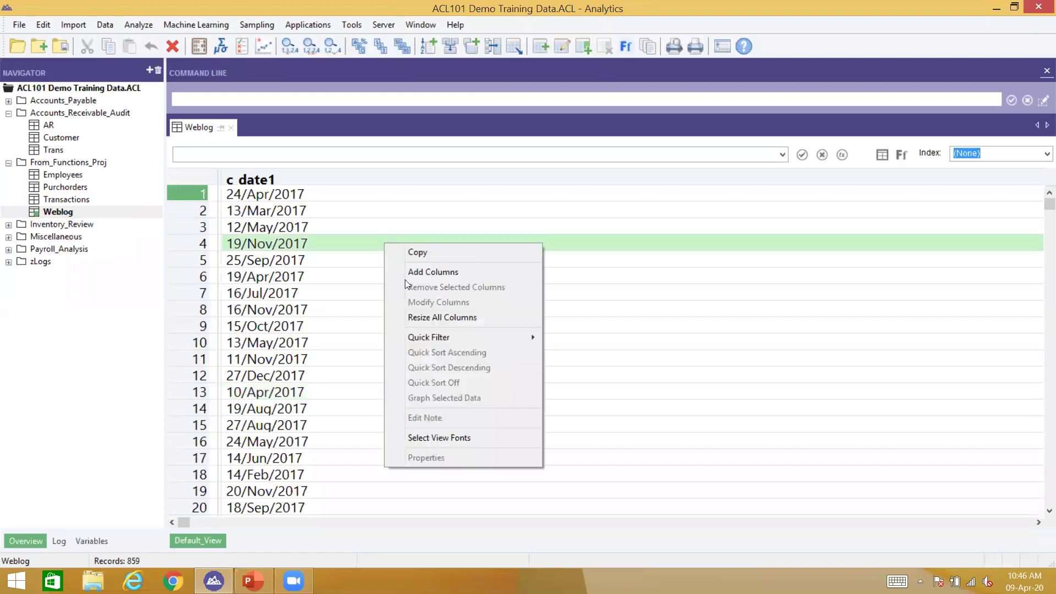
{"action": "left_click", "coordinate": [429, 319]}
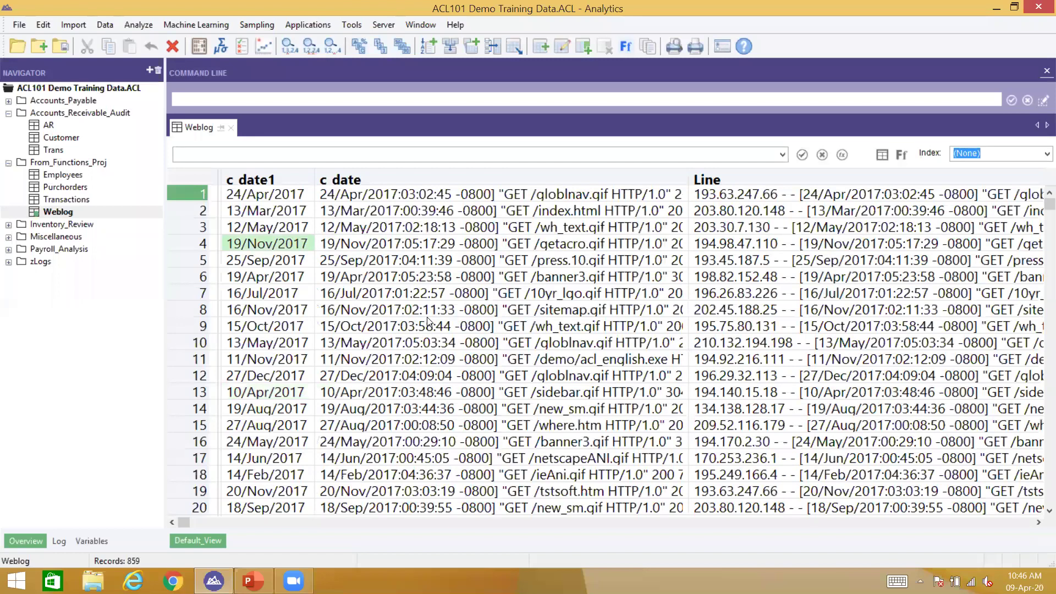
{"action": "left_click", "coordinate": [333, 198]}
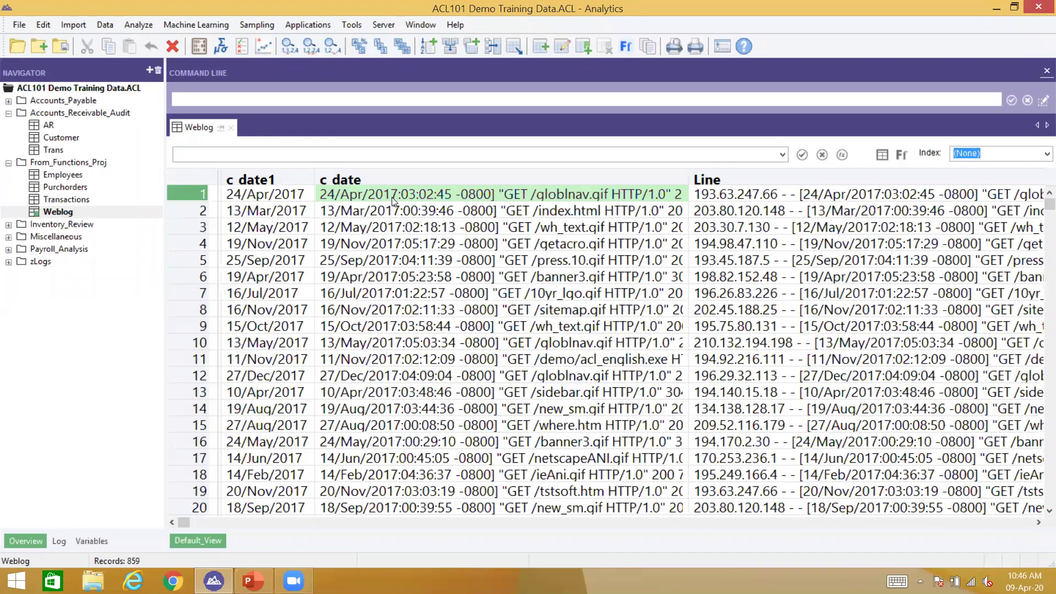
{"action": "left_click", "coordinate": [804, 200]}
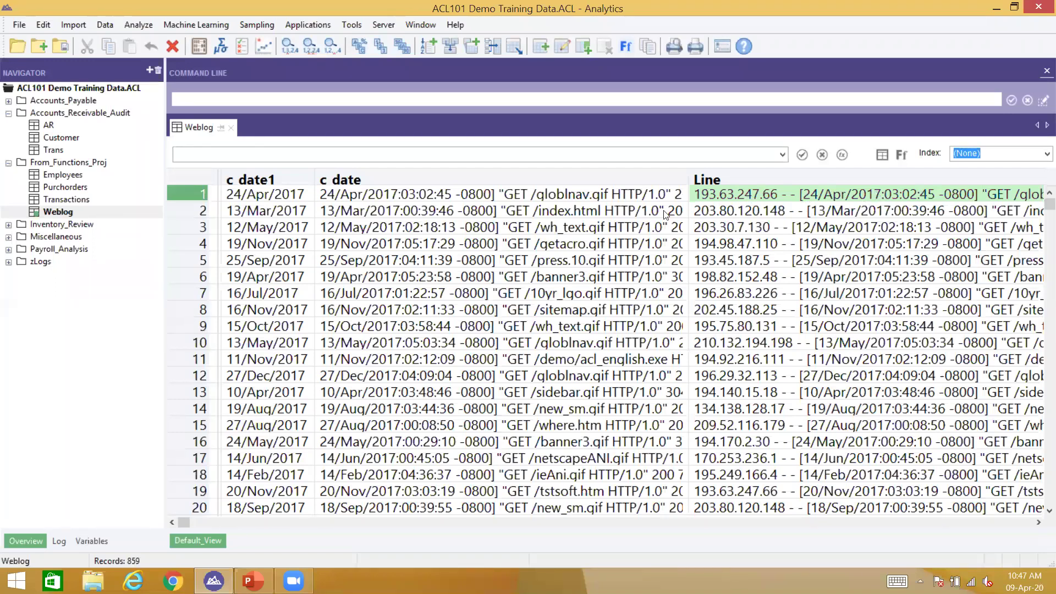
Remove the c_date column from the Weblog view and select the first record of the Line column.
{"action": "left_click", "coordinate": [532, 185]}
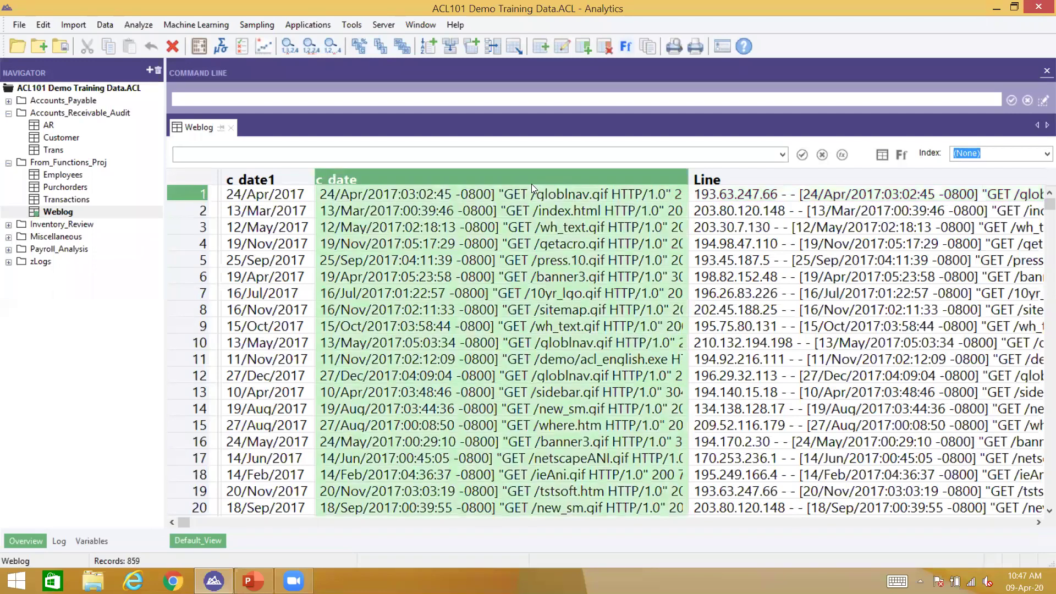
{"action": "key", "text": "Delete"}
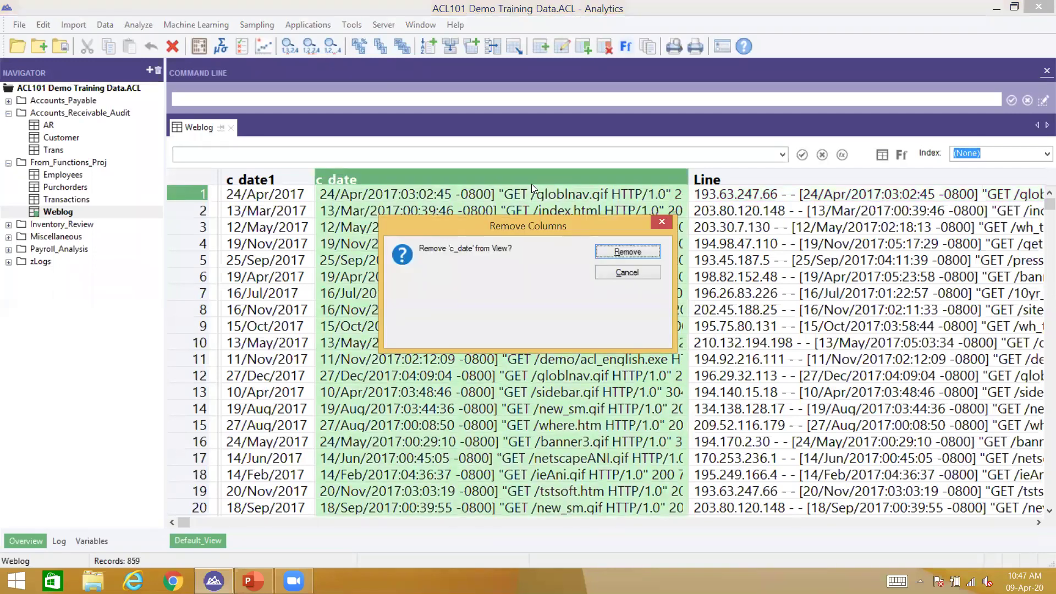
{"action": "key", "text": "Return"}
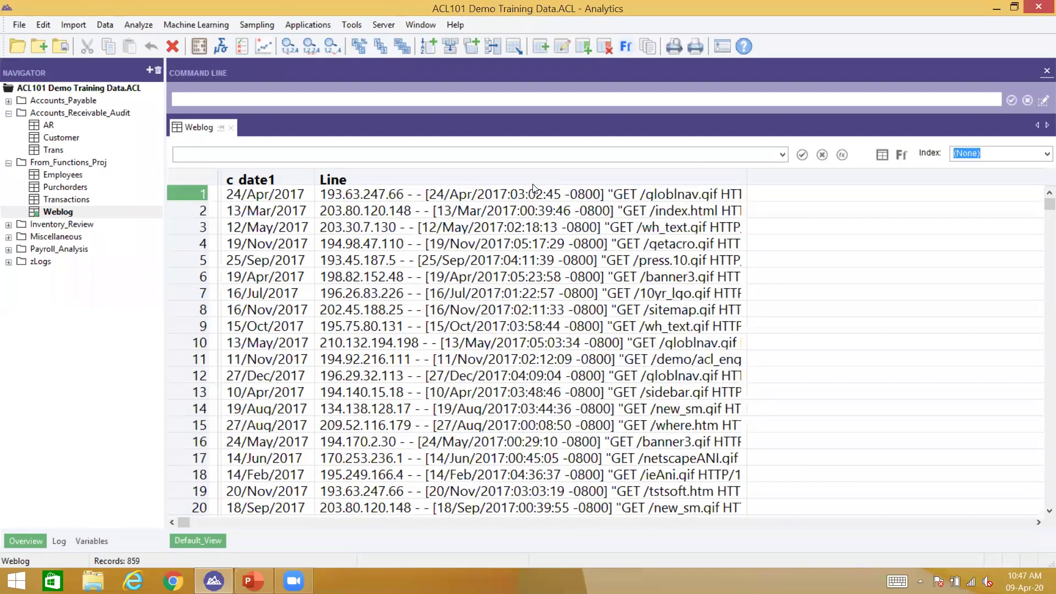
{"action": "left_click", "coordinate": [533, 185]}
{"action": "left_click", "coordinate": [528, 195]}
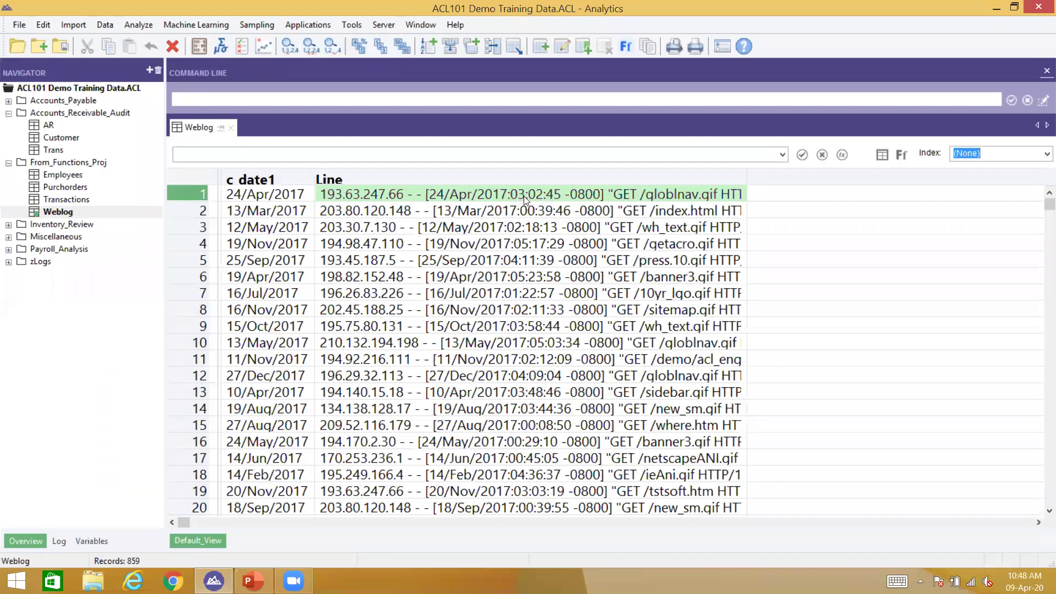
Create a computed field named c_time in the Weblog table layout and insert the SPLIT function into its expression.
{"action": "key", "text": "ctrl+i"}
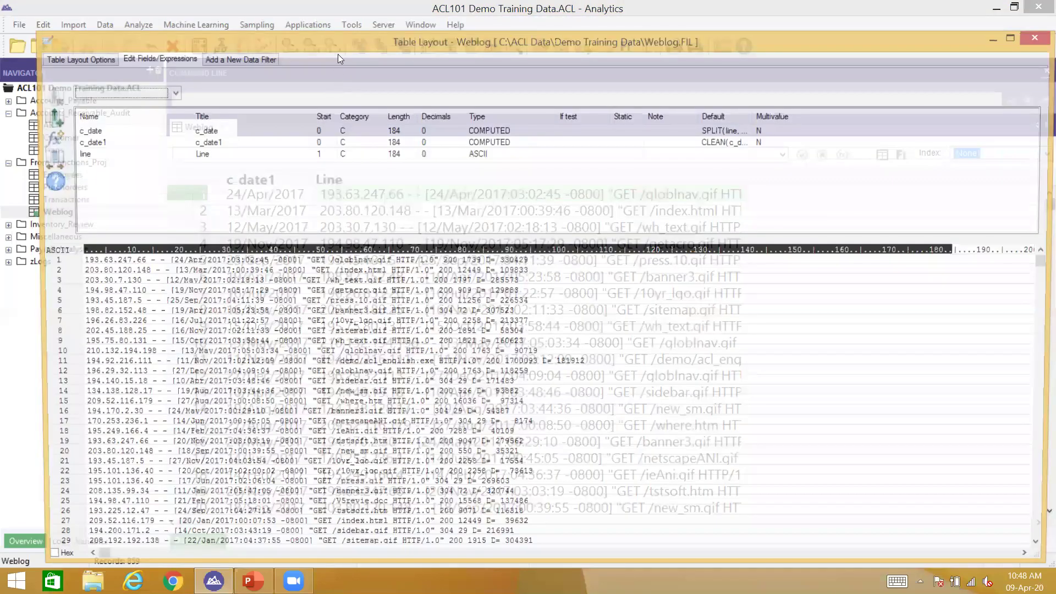
{"action": "double_click", "coordinate": [308, 42]}
{"action": "left_click", "coordinate": [4, 101]}
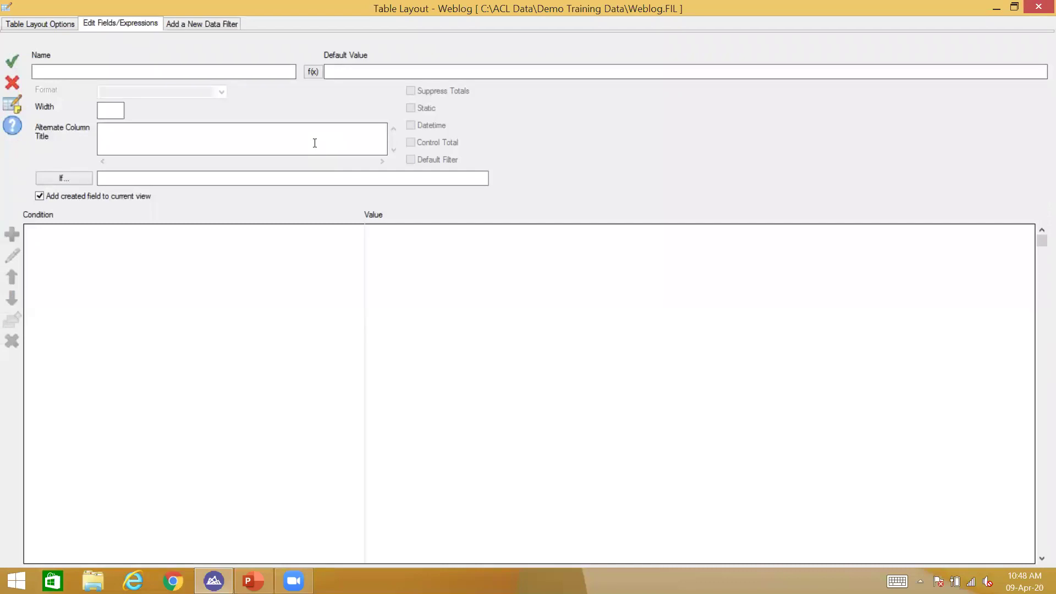
{"action": "type", "text": "c_time"}
{"action": "left_click", "coordinate": [318, 72]}
{"action": "key", "text": "Down"}
{"action": "key", "text": "Down"}
{"action": "key", "text": "Down"}
{"action": "key", "text": "Down"}
{"action": "key", "text": "Return"}
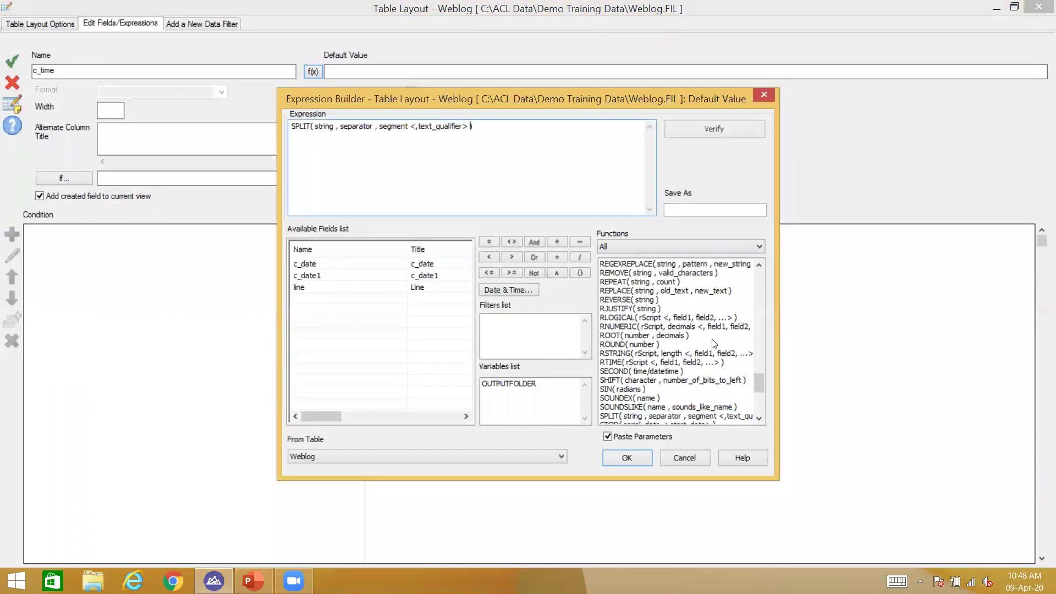
Set the SPLIT string to the line field, separator ":" and segment 2, remove the text qualifier, and accept the expression.
{"action": "double_click", "coordinate": [324, 126]}
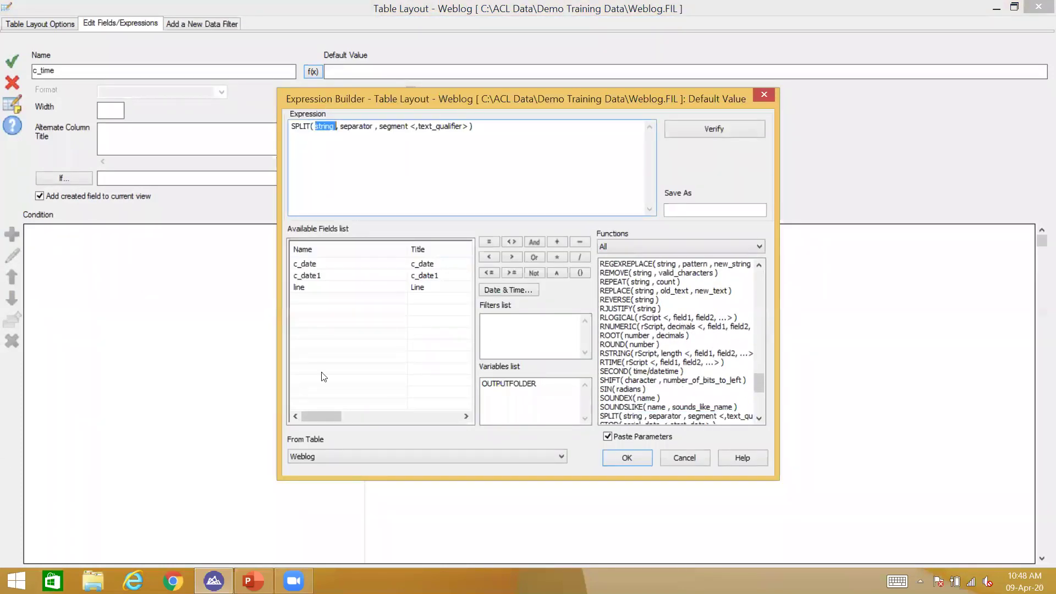
{"action": "double_click", "coordinate": [310, 287]}
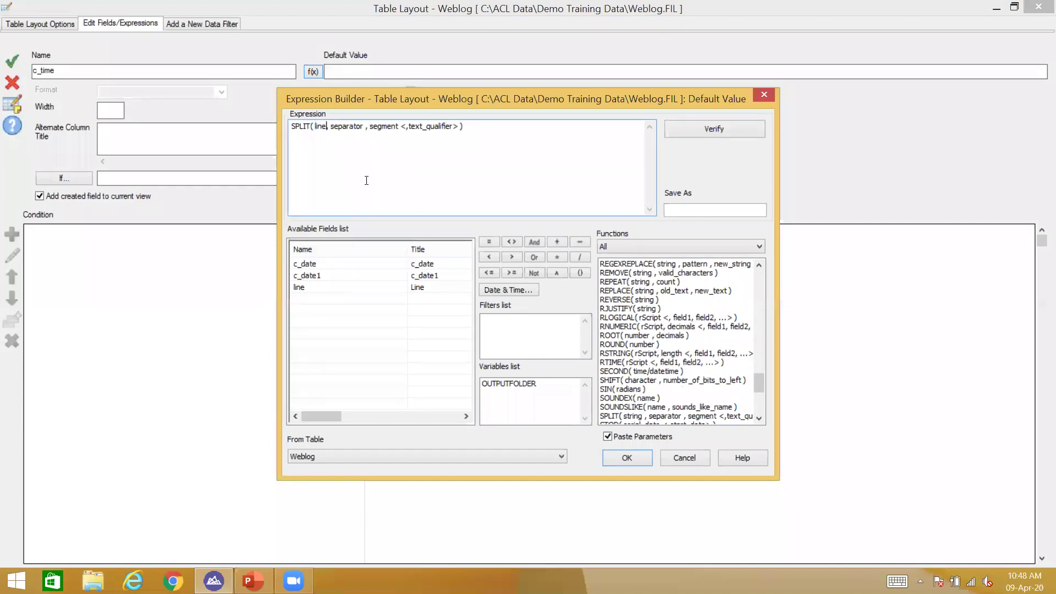
{"action": "double_click", "coordinate": [346, 126]}
{"action": "type", "text": "\":\""}
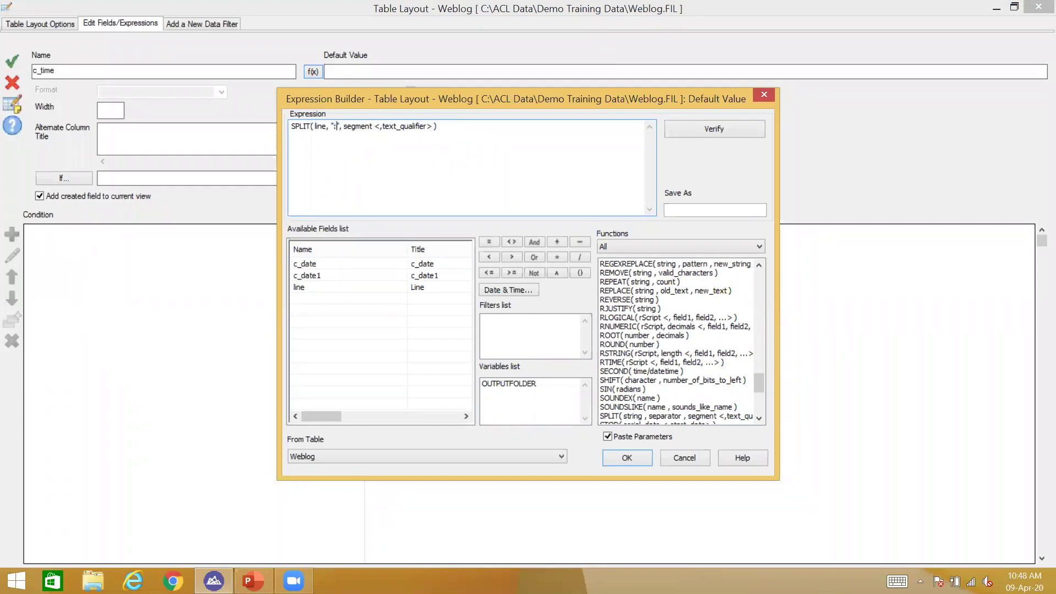
{"action": "double_click", "coordinate": [354, 126]}
{"action": "type", "text": "2"}
{"action": "key", "text": "Delete"}
{"action": "key", "text": "Delete"}
{"action": "key", "text": "Delete"}
{"action": "key", "text": "Delete"}
{"action": "key", "text": "Delete"}
{"action": "key", "text": "Delete"}
{"action": "key", "text": "Delete"}
{"action": "key", "text": "Delete"}
{"action": "key", "text": "Delete"}
{"action": "key", "text": "Delete"}
{"action": "key", "text": "Delete"}
{"action": "key", "text": "Delete"}
{"action": "key", "text": "Delete"}
{"action": "key", "text": "Delete"}
{"action": "key", "text": "Delete"}
{"action": "key", "text": "Delete"}
{"action": "key", "text": "Delete"}
{"action": "key", "text": "Return"}
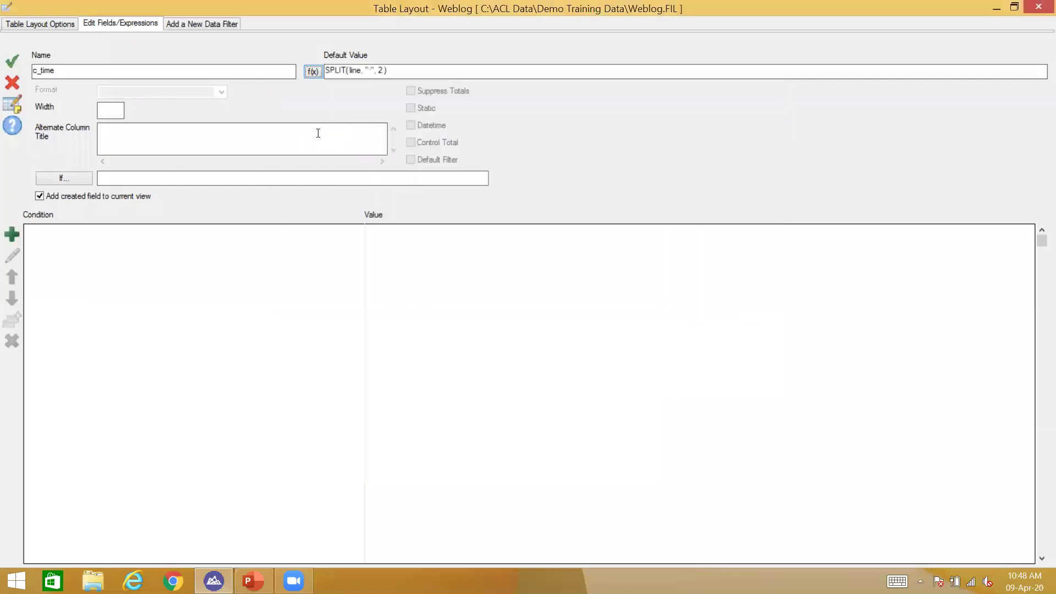
Save c_time with its column added to the current view and check its first record in the Weblog view.
{"action": "left_click", "coordinate": [14, 65]}
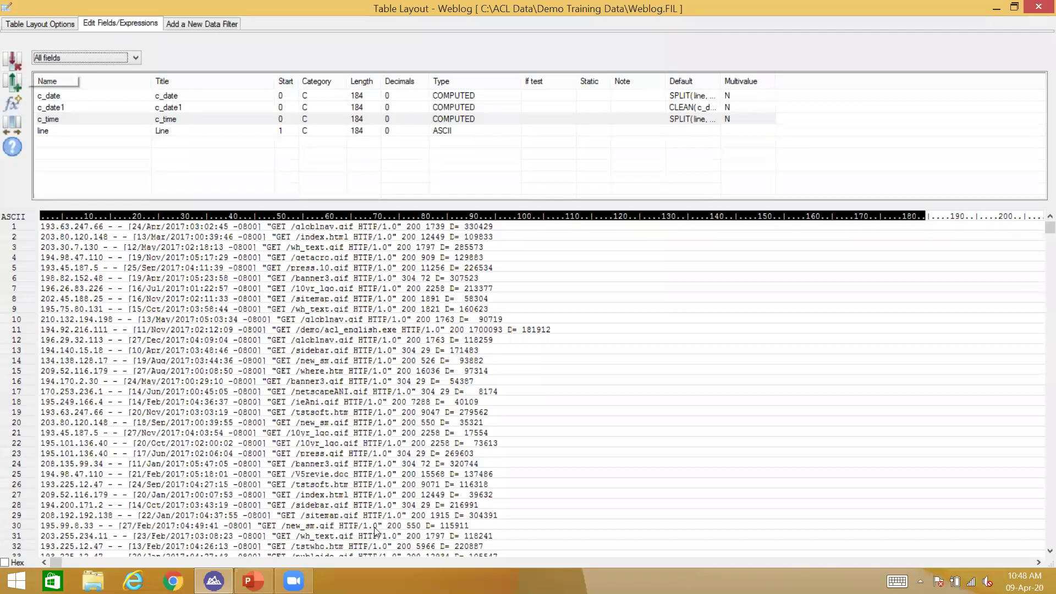
{"action": "left_click", "coordinate": [253, 581]}
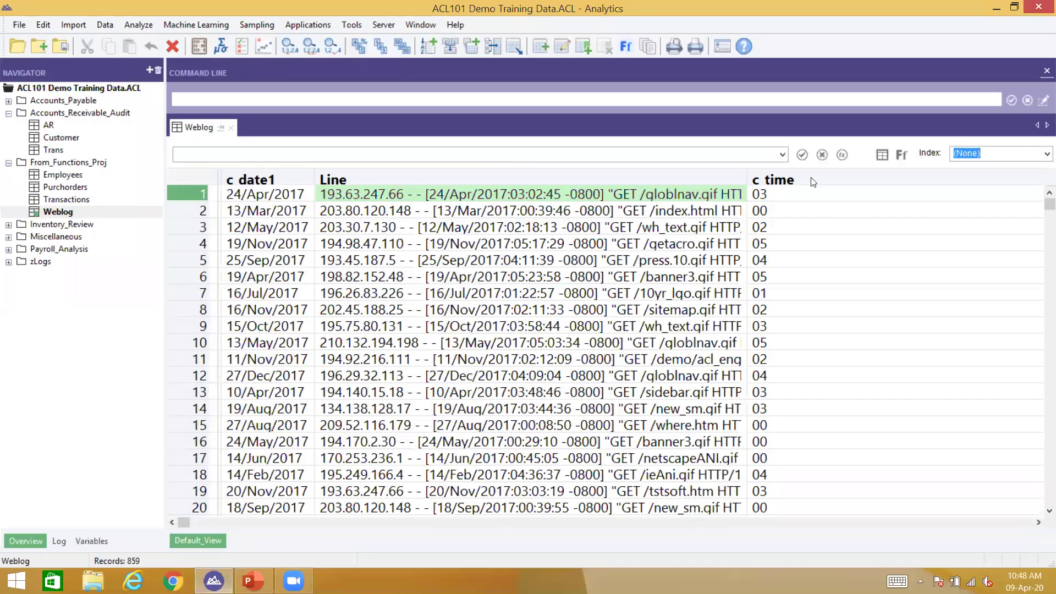
{"action": "left_click", "coordinate": [801, 192]}
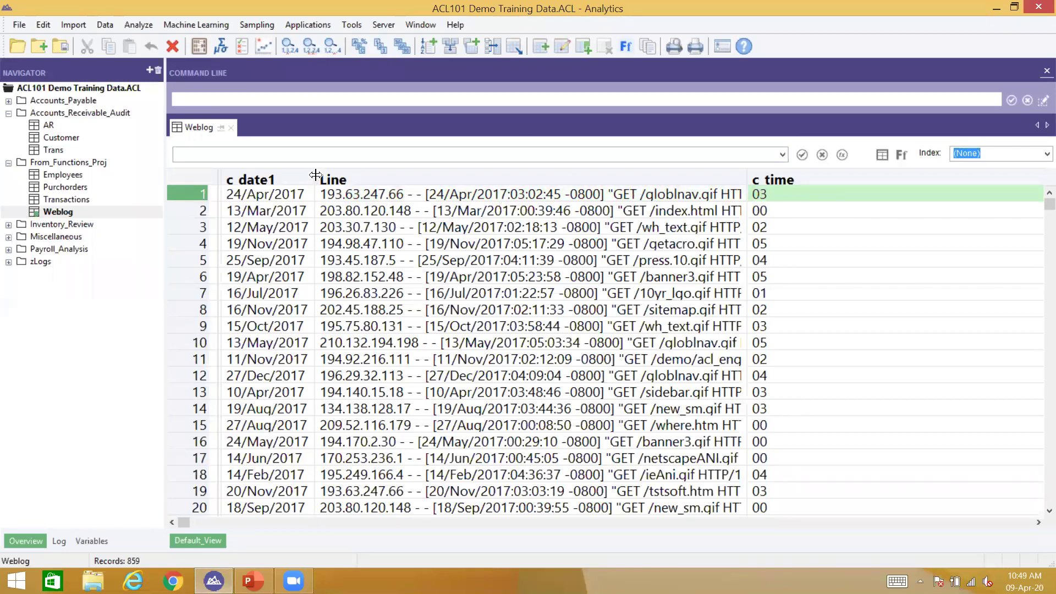
Widen the c_date1 column and add the c_date column before Line in the Weblog view.
{"action": "left_click_drag", "start_coordinate": [315, 175], "coordinate": [477, 187]}
{"action": "right_click", "coordinate": [532, 177]}
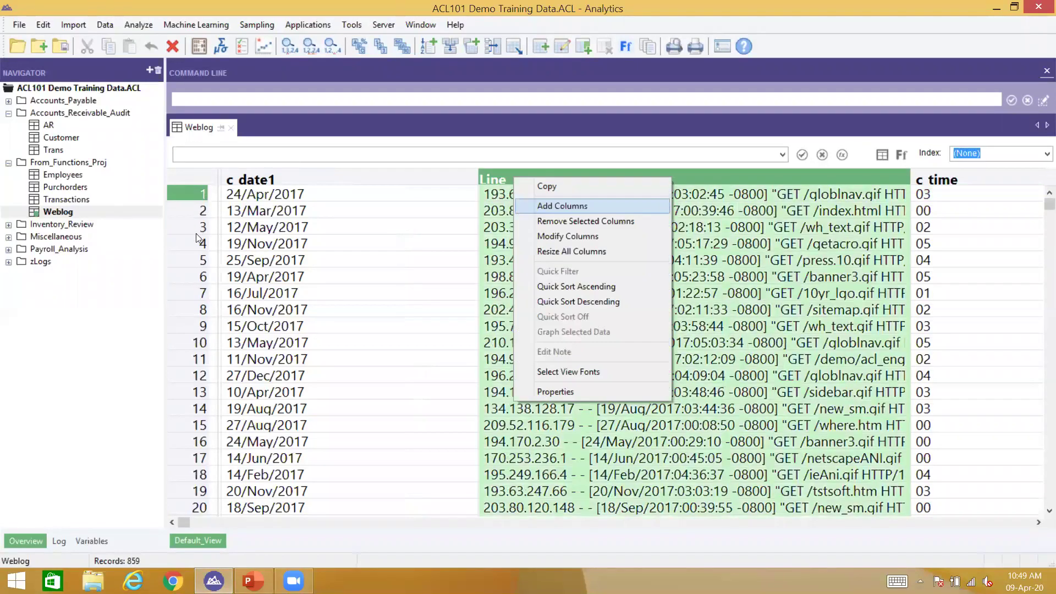
{"action": "left_click", "coordinate": [556, 207]}
{"action": "double_click", "coordinate": [198, 222]}
{"action": "key", "text": "Return"}
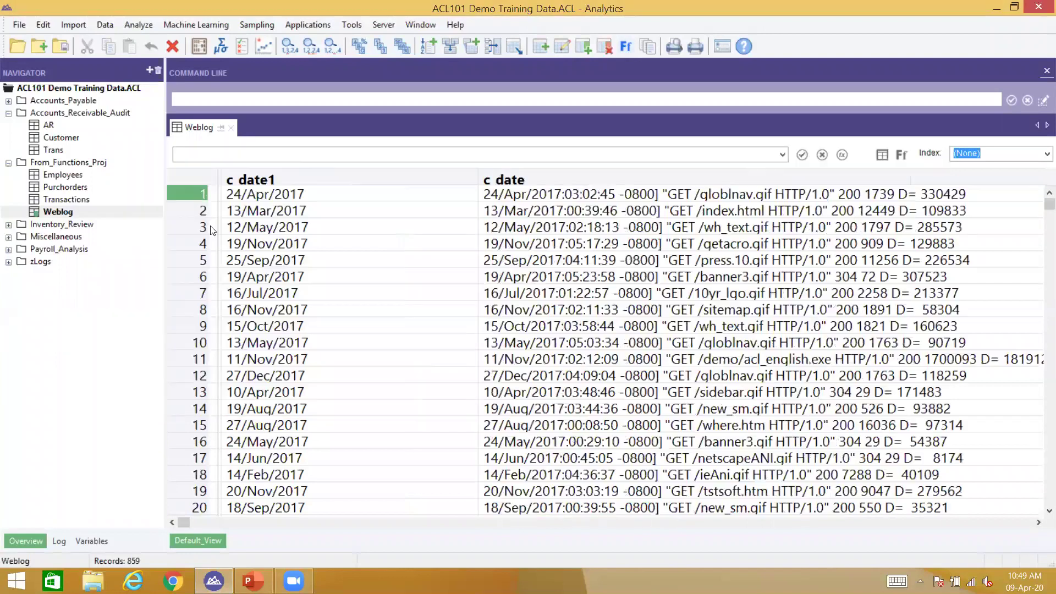
Examine the time portion of the first c_date records, and remove the c_date column from the Weblog view.
{"action": "left_click", "coordinate": [572, 214]}
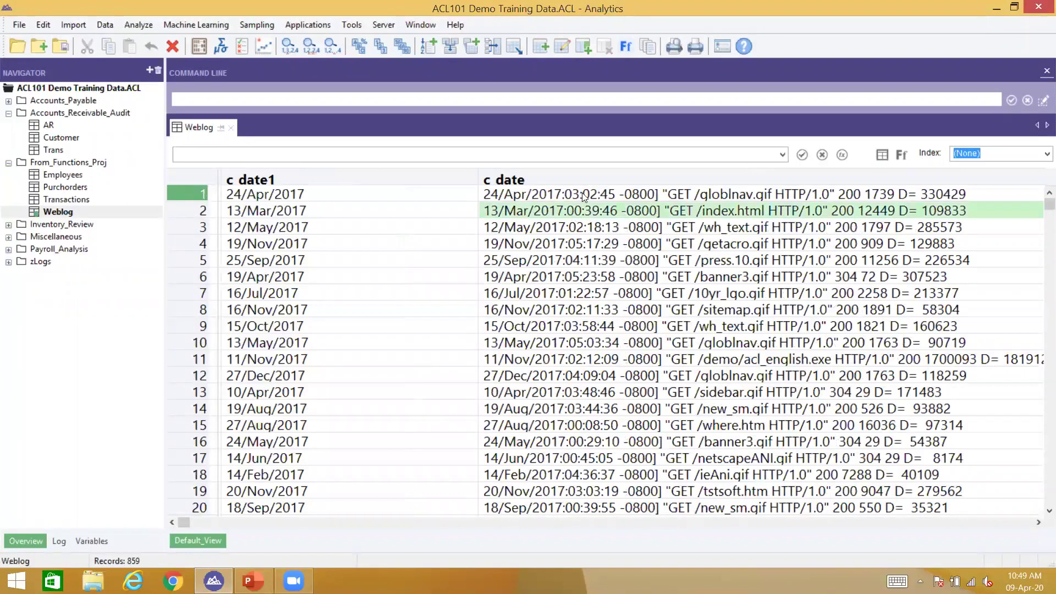
{"action": "left_click", "coordinate": [625, 189]}
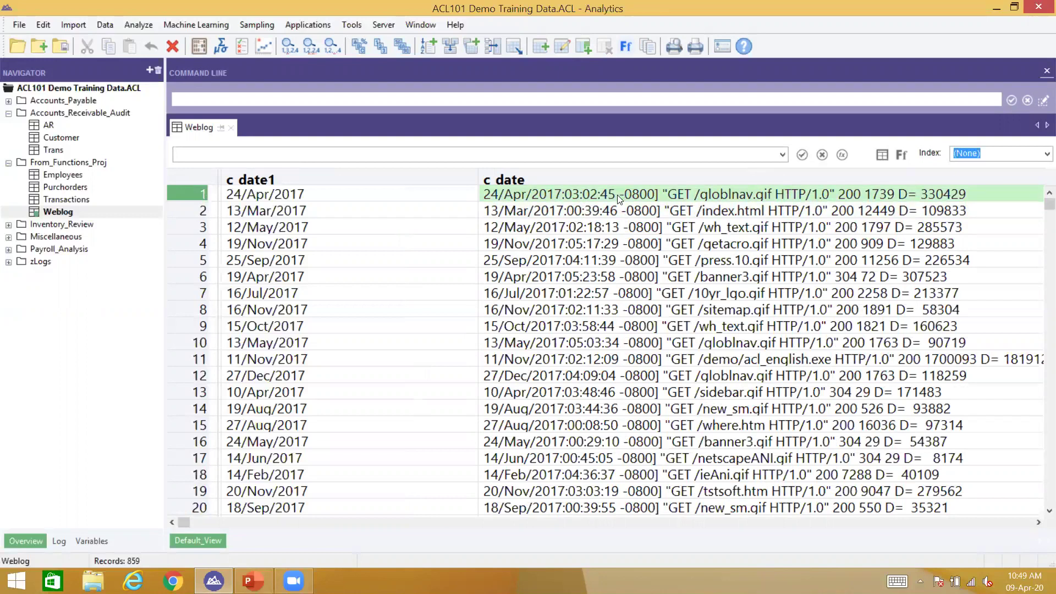
{"action": "left_click", "coordinate": [622, 203]}
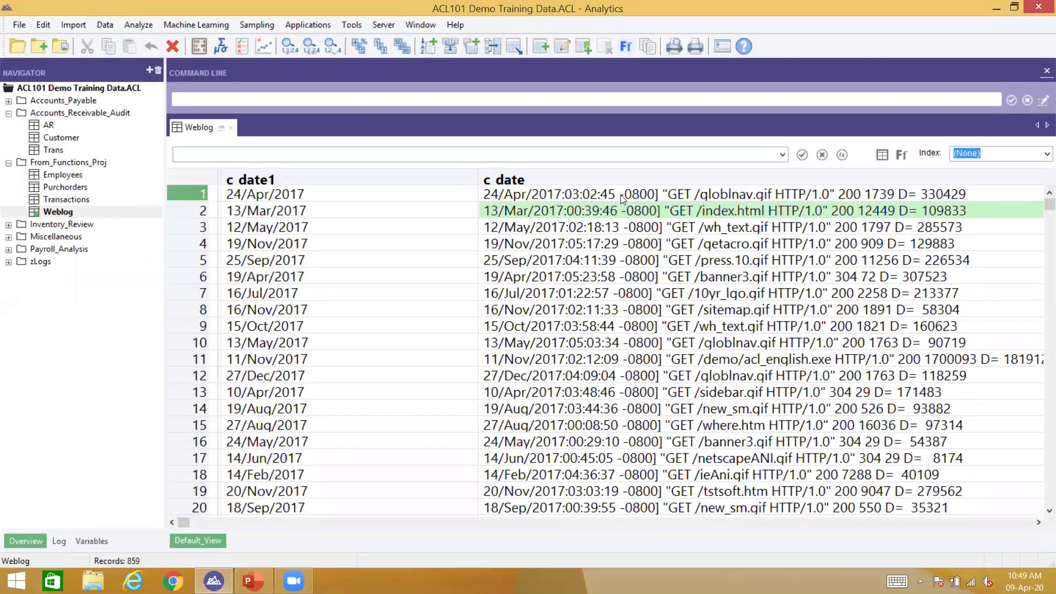
{"action": "left_click", "coordinate": [567, 195]}
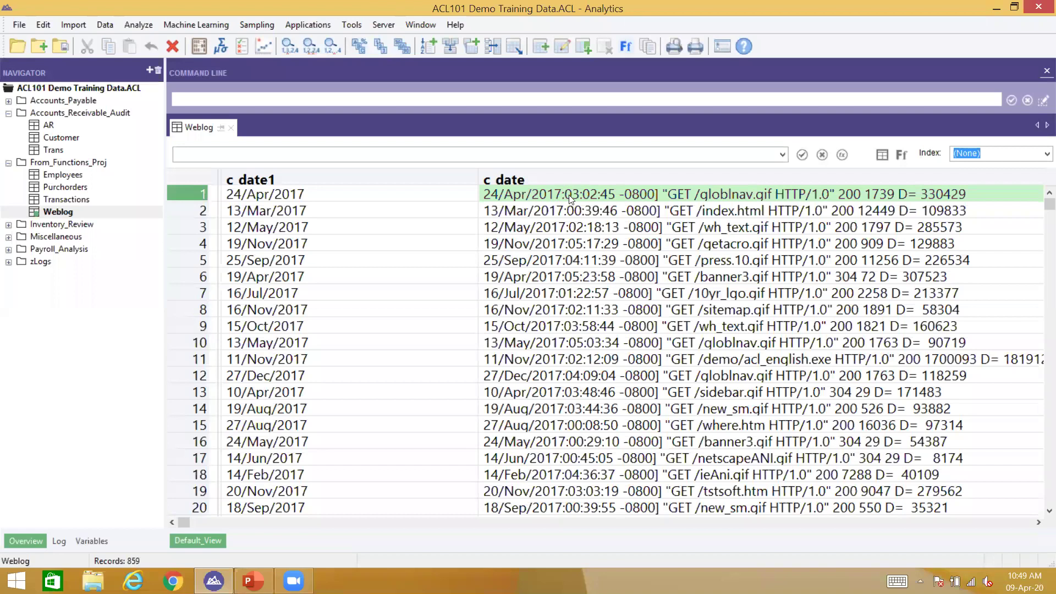
{"action": "left_click", "coordinate": [568, 181]}
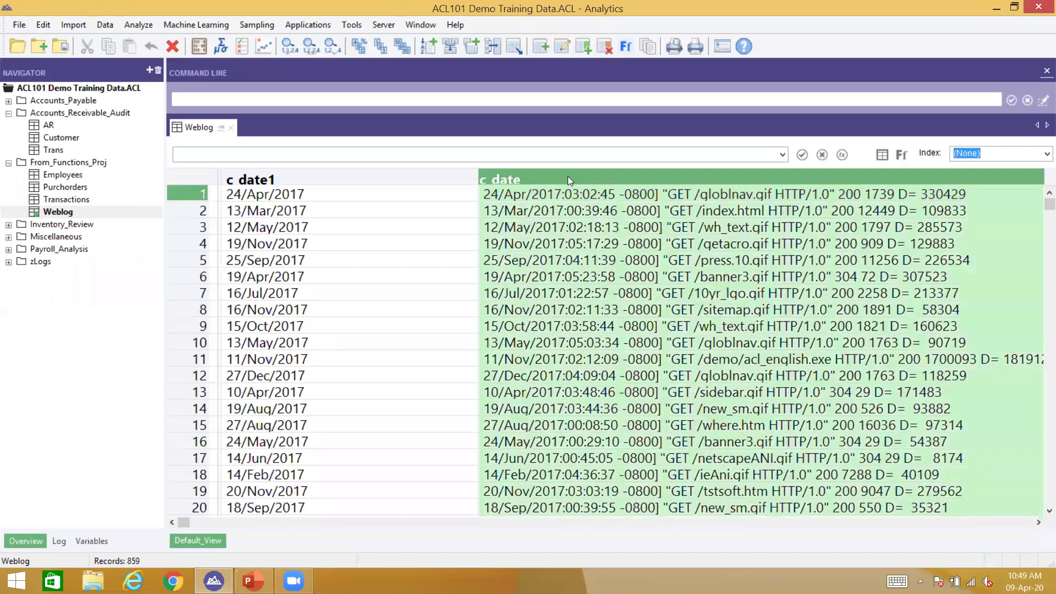
{"action": "key", "text": "Delete"}
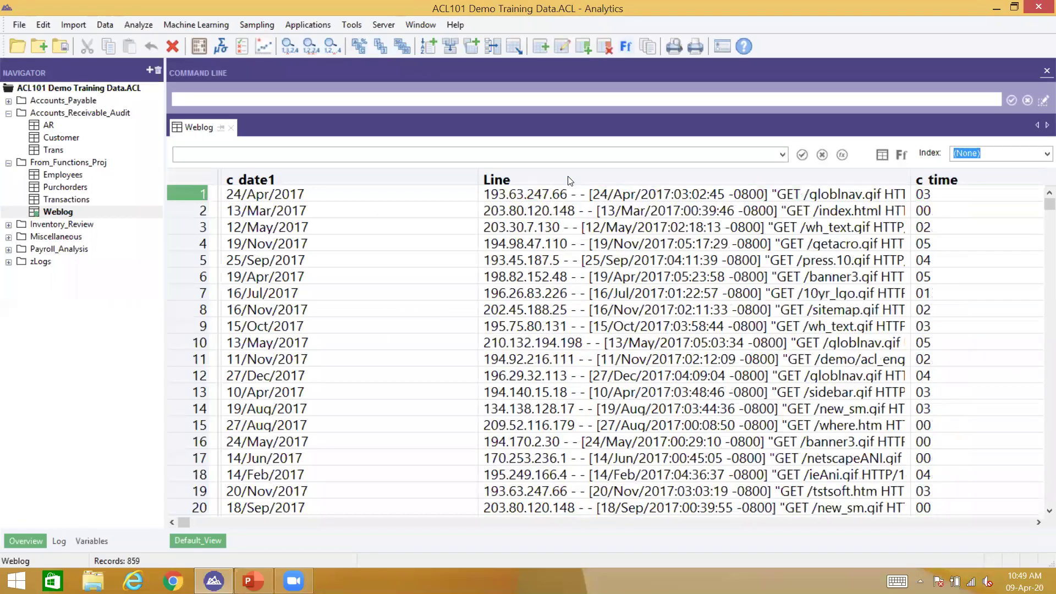
{"action": "left_click", "coordinate": [961, 184]}
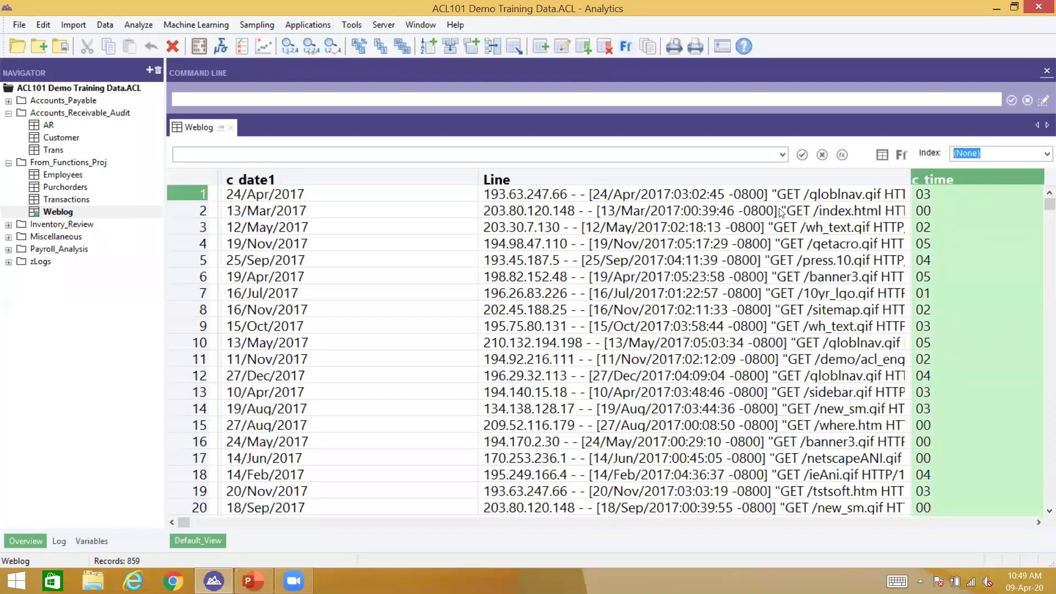
{"action": "left_click", "coordinate": [675, 192]}
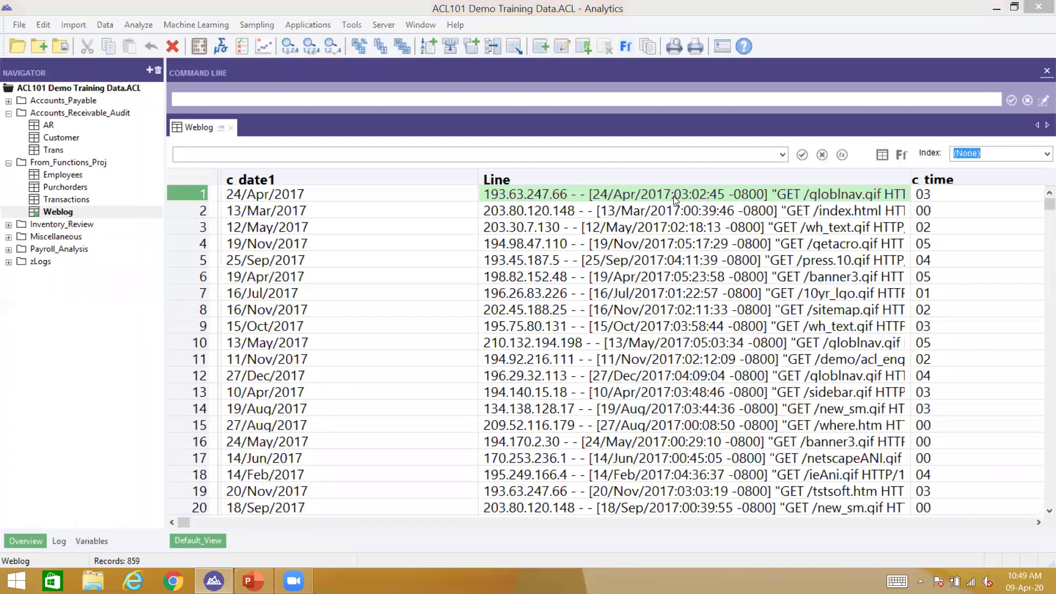
Create a computed field named c_time_starts in the Weblog table layout and insert the AT function into its expression.
{"action": "left_click", "coordinate": [199, 46]}
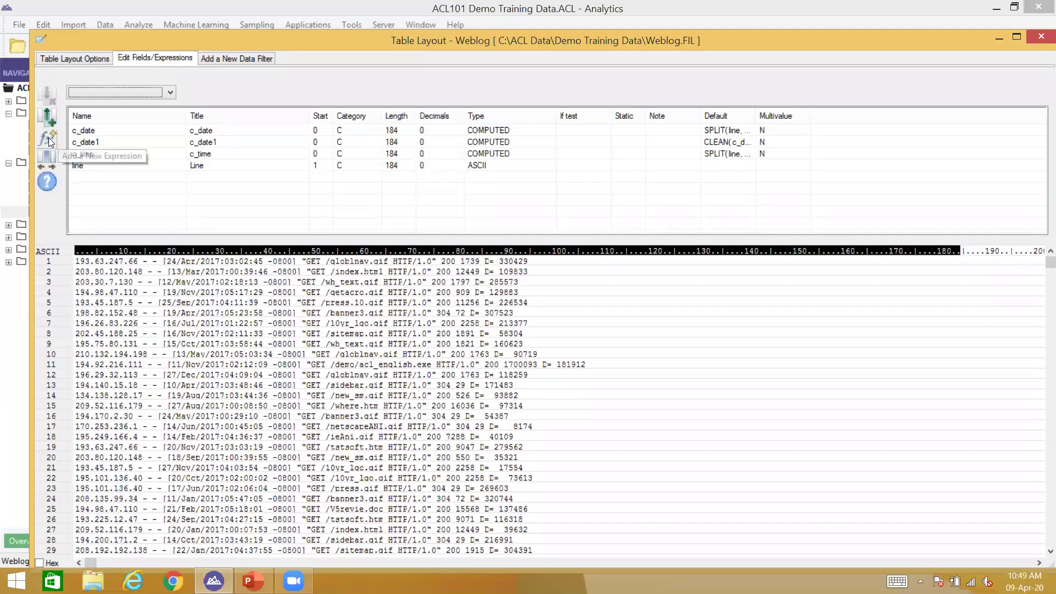
{"action": "left_click", "coordinate": [48, 137]}
{"action": "type", "text": "c_ti"}
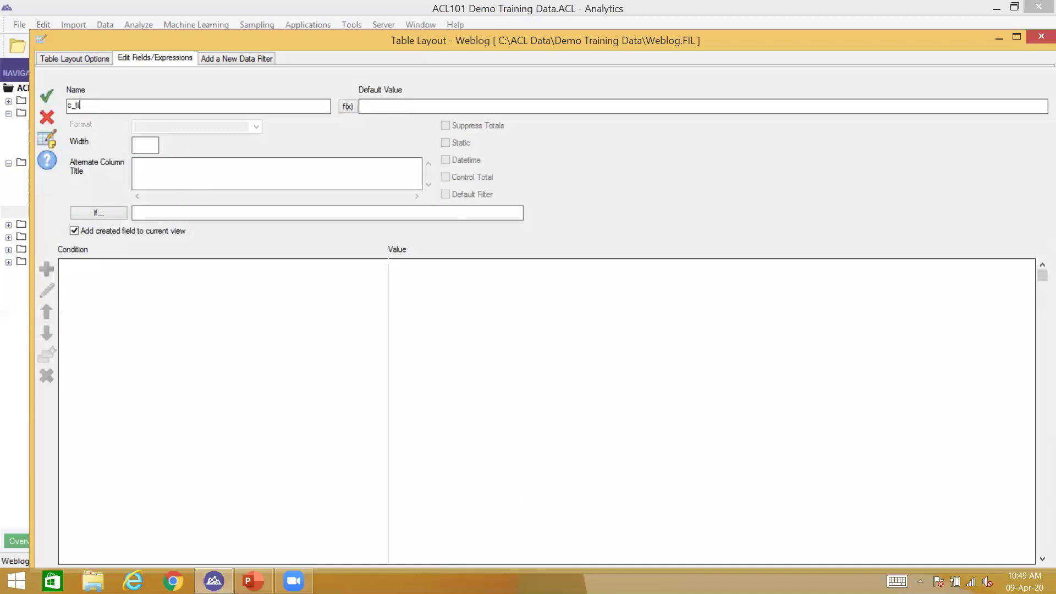
{"action": "type", "text": "me_starts"}
{"action": "left_click", "coordinate": [352, 105]}
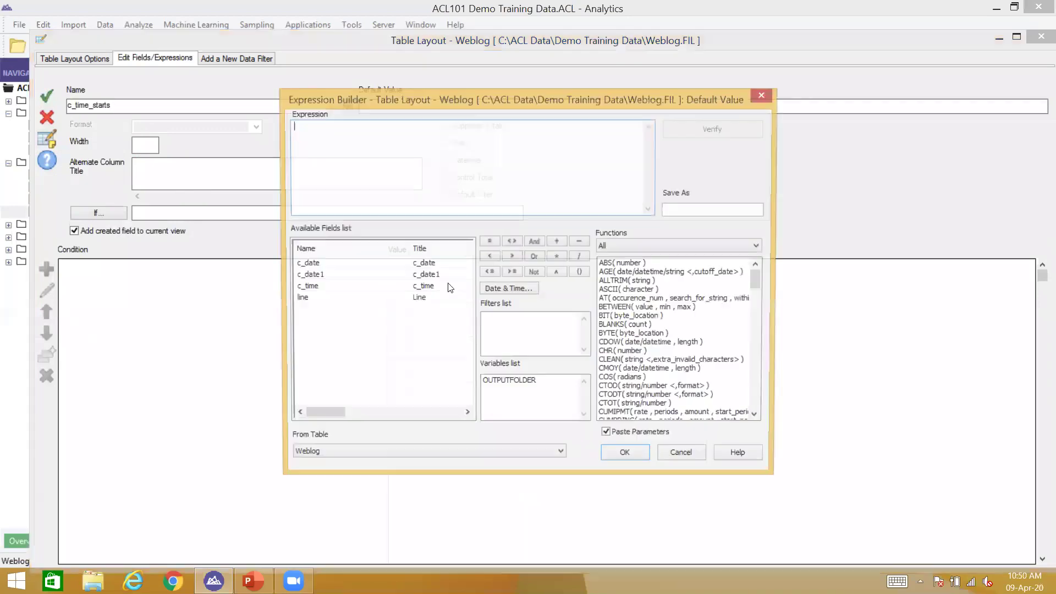
{"action": "double_click", "coordinate": [620, 300]}
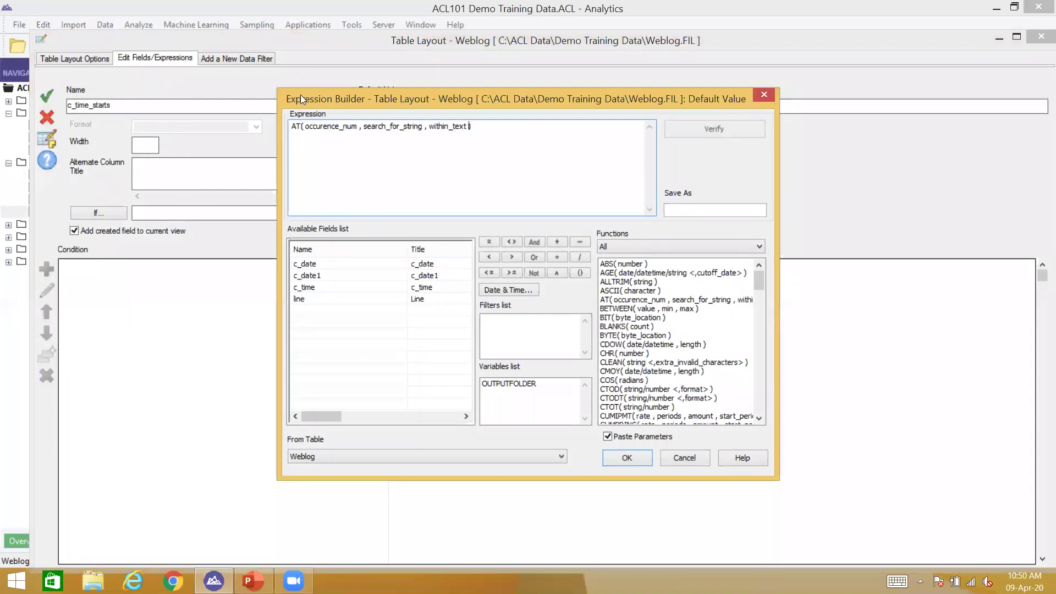
Set the AT occurrence number to 1, the search string to ":" and the text to the line field, and accept the expression.
{"action": "double_click", "coordinate": [317, 126]}
{"action": "type", "text": "1,"}
{"action": "double_click", "coordinate": [334, 126]}
{"action": "type", "text": "\"\","}
{"action": "type", "text": ":"}
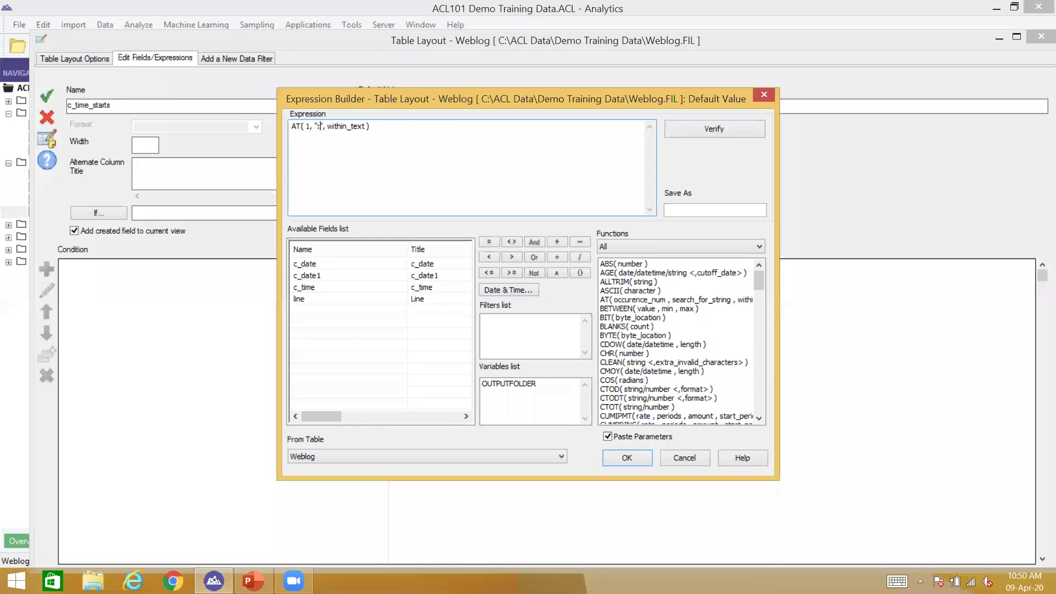
{"action": "double_click", "coordinate": [341, 126]}
{"action": "double_click", "coordinate": [312, 301]}
{"action": "left_click", "coordinate": [640, 455]}
Save c_time_starts without adding it to the current view, and switch to the Commonly Used Functions slide in PowerPoint.
{"action": "left_click", "coordinate": [134, 231]}
{"action": "left_click", "coordinate": [47, 95]}
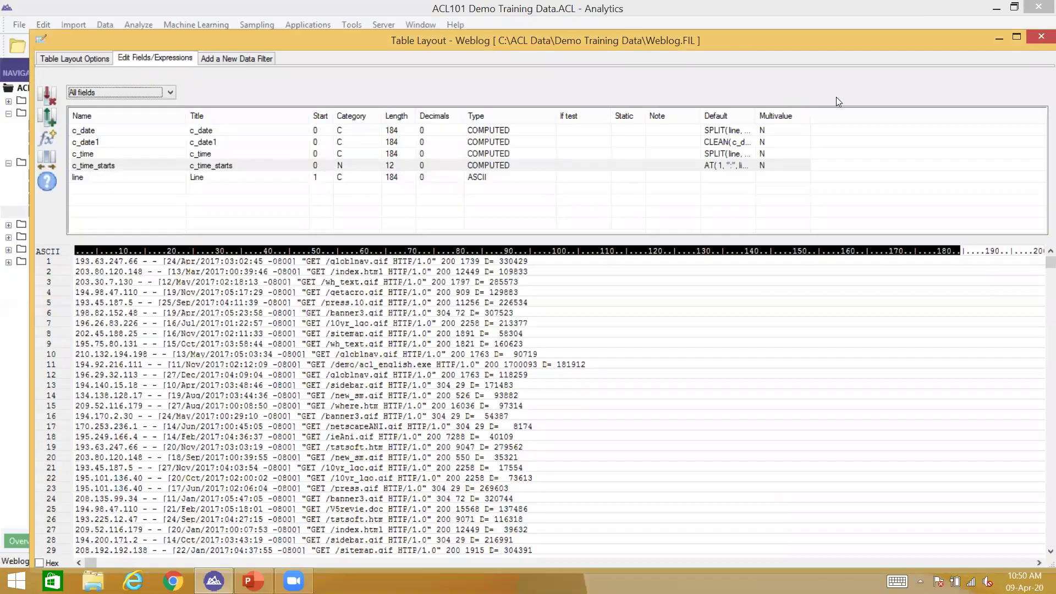
{"action": "left_click", "coordinate": [269, 574]}
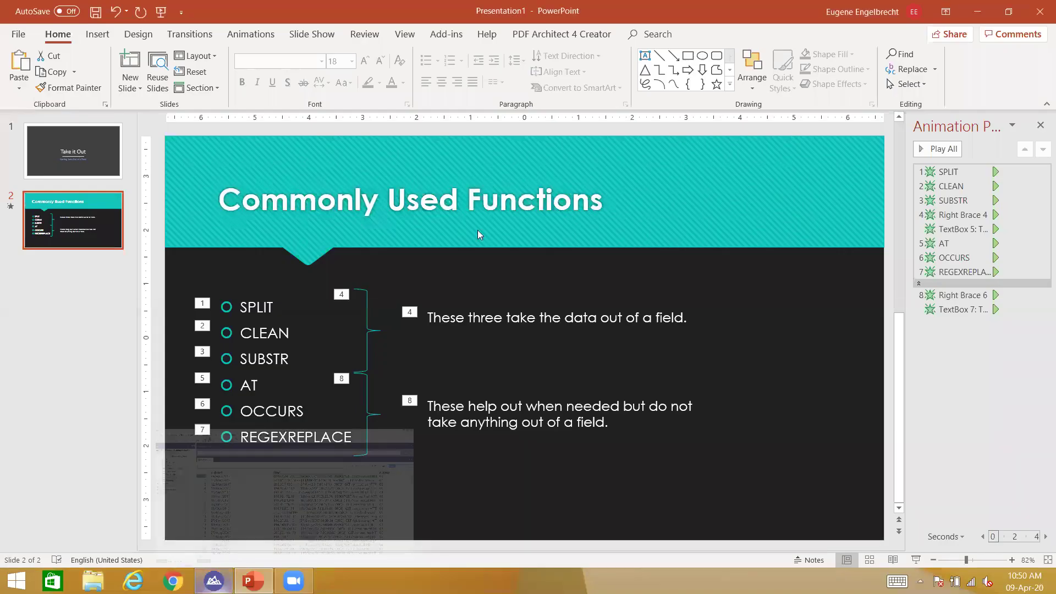
Switch back to ACL Analytics and add the c_time_starts column in front of the Line column of the Weblog view.
{"action": "left_click", "coordinate": [214, 580]}
{"action": "right_click", "coordinate": [528, 176]}
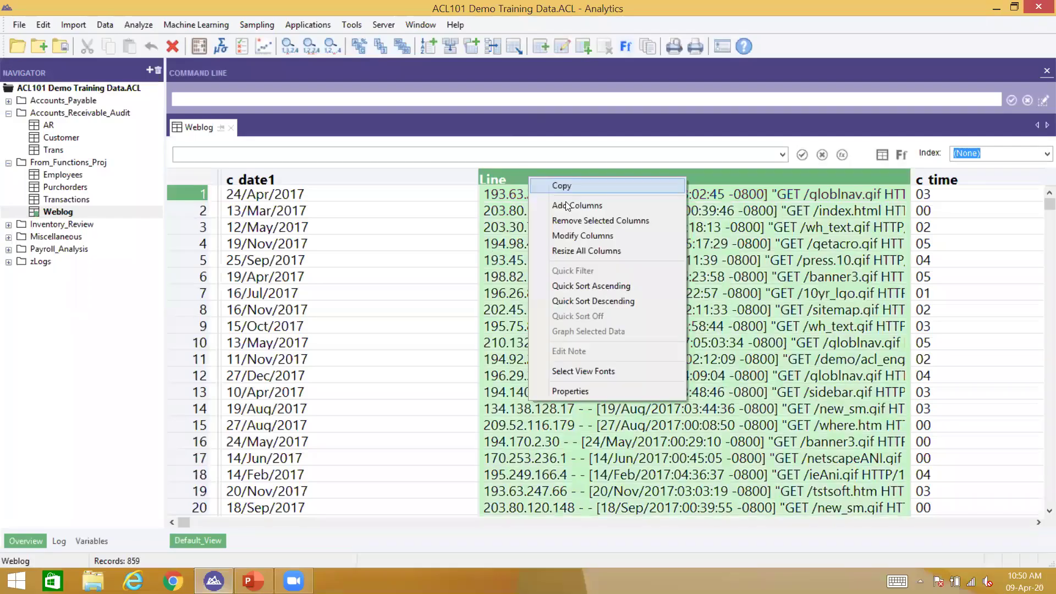
{"action": "left_click", "coordinate": [567, 206]}
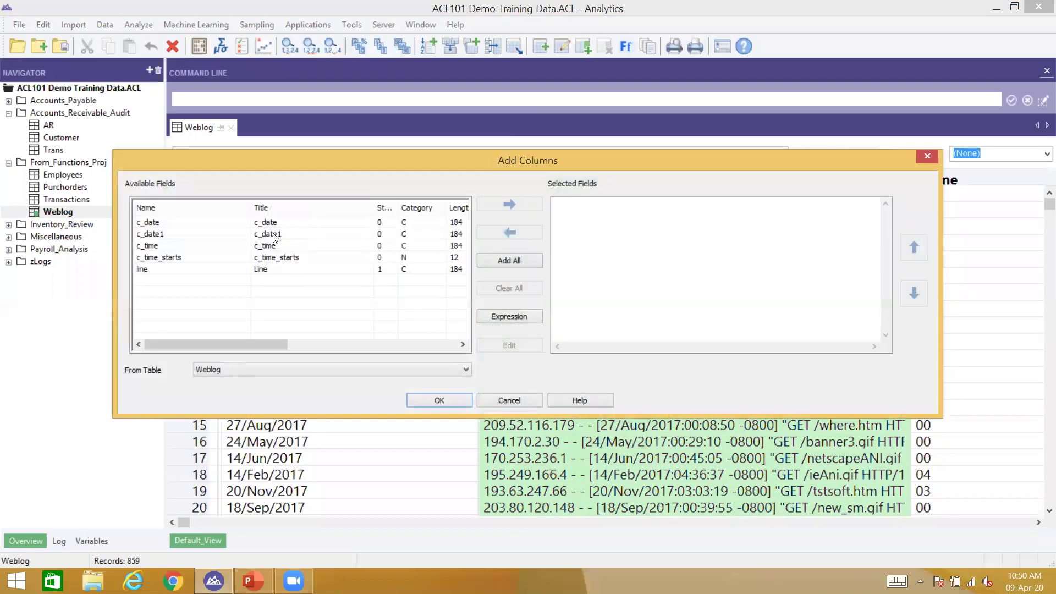
{"action": "double_click", "coordinate": [278, 258]}
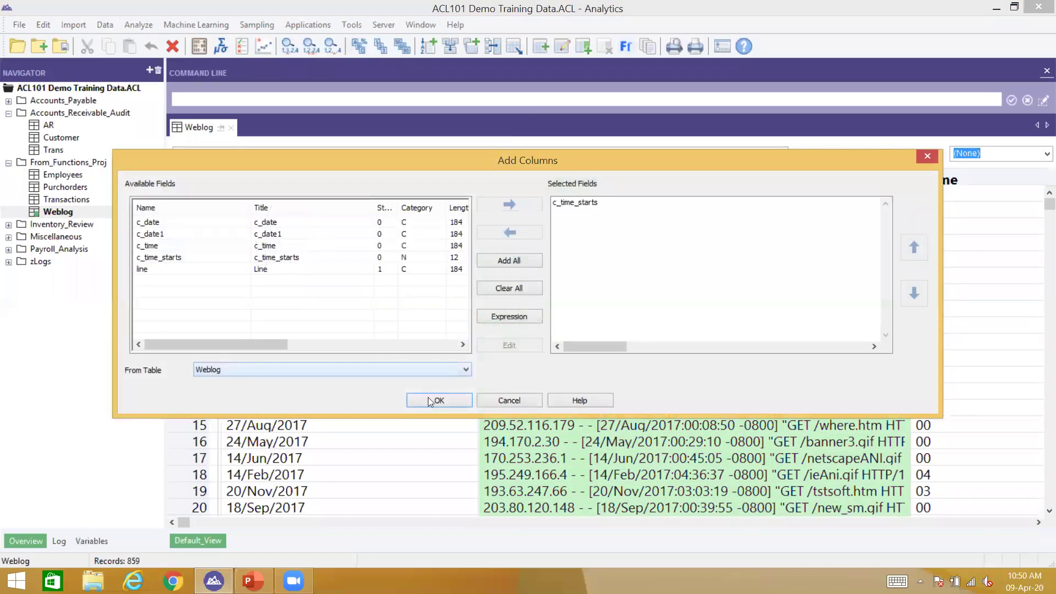
{"action": "key", "text": "Return"}
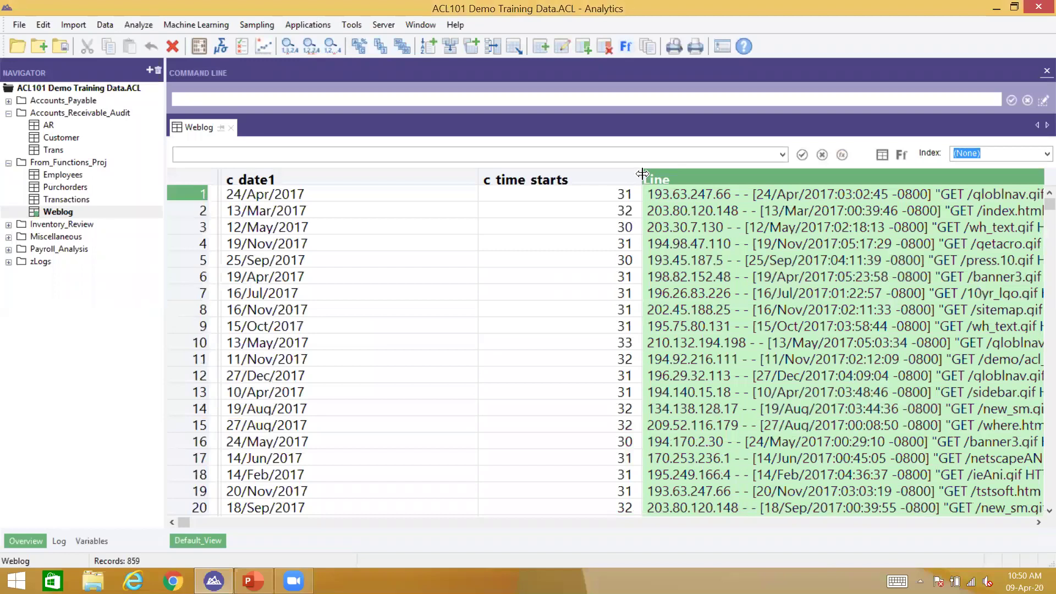
Move the c_time column between c_time_starts and Line, and resize all columns of the view.
{"action": "left_click", "coordinate": [536, 210]}
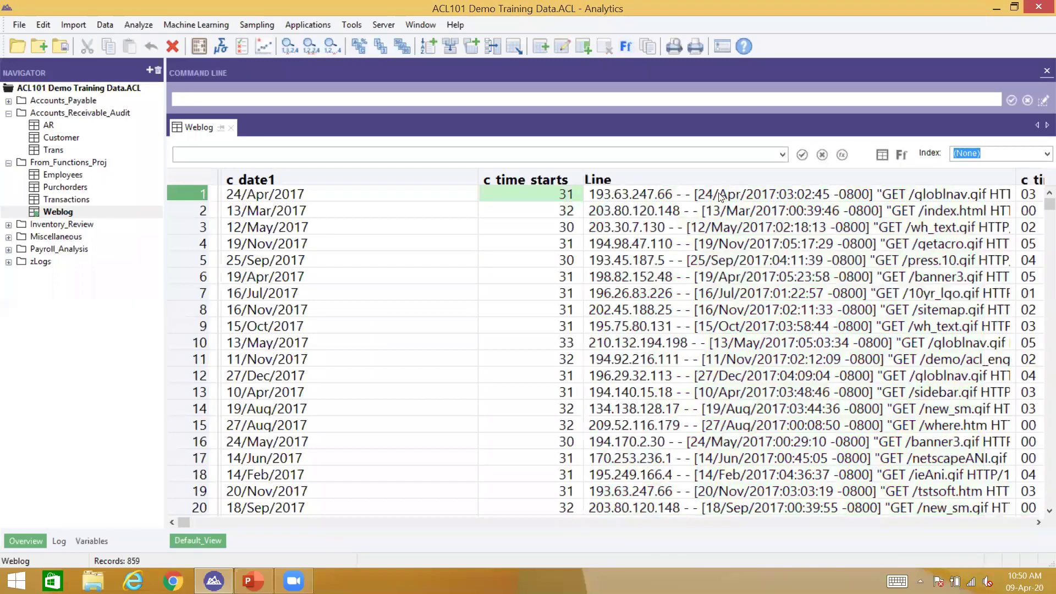
{"action": "left_click", "coordinate": [1034, 180]}
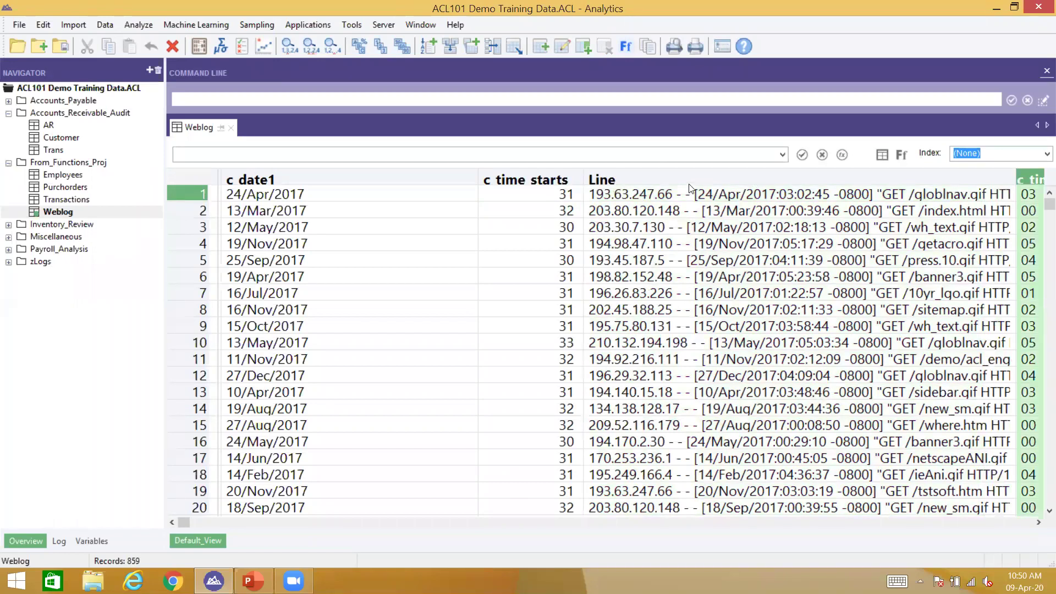
{"action": "left_click_drag", "start_coordinate": [690, 188], "coordinate": [645, 199]}
{"action": "right_click", "coordinate": [646, 199]}
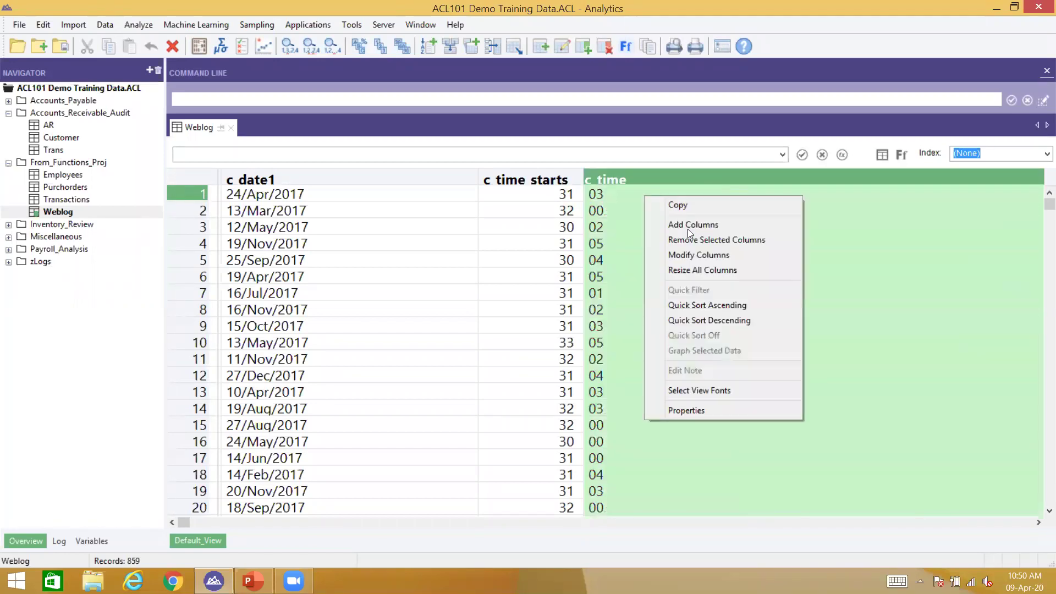
{"action": "left_click", "coordinate": [698, 271]}
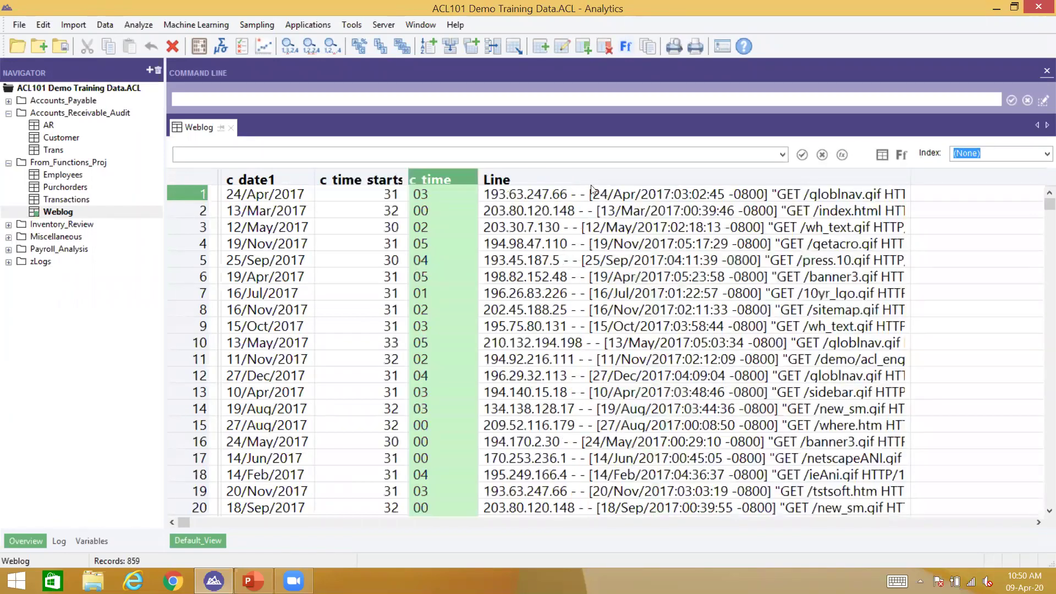
Compare the time text in the first Line records with c_time_starts, and open the Weblog table layout.
{"action": "left_click", "coordinate": [672, 226]}
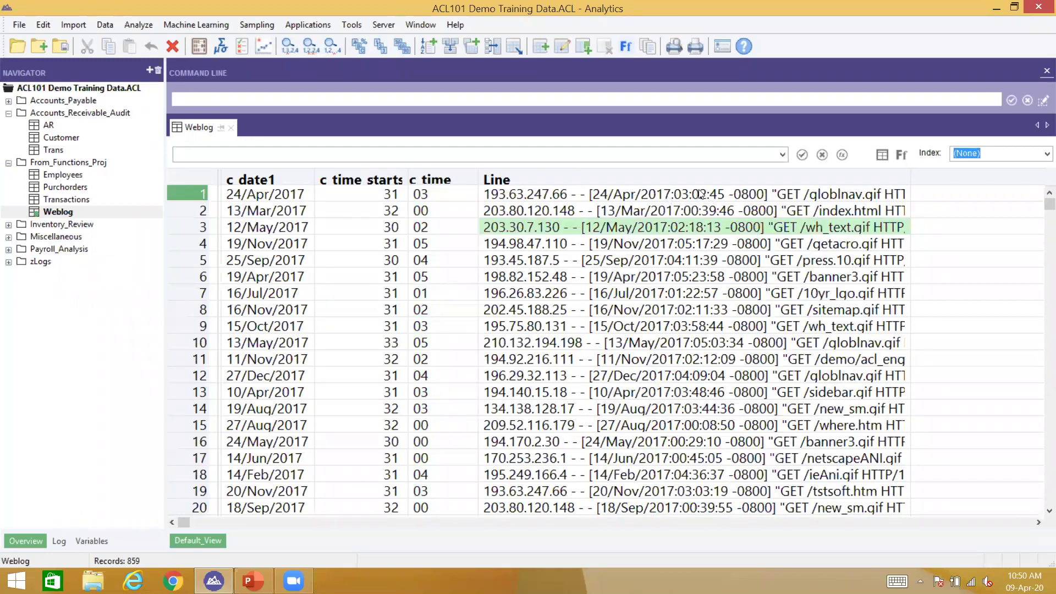
{"action": "left_click", "coordinate": [702, 194]}
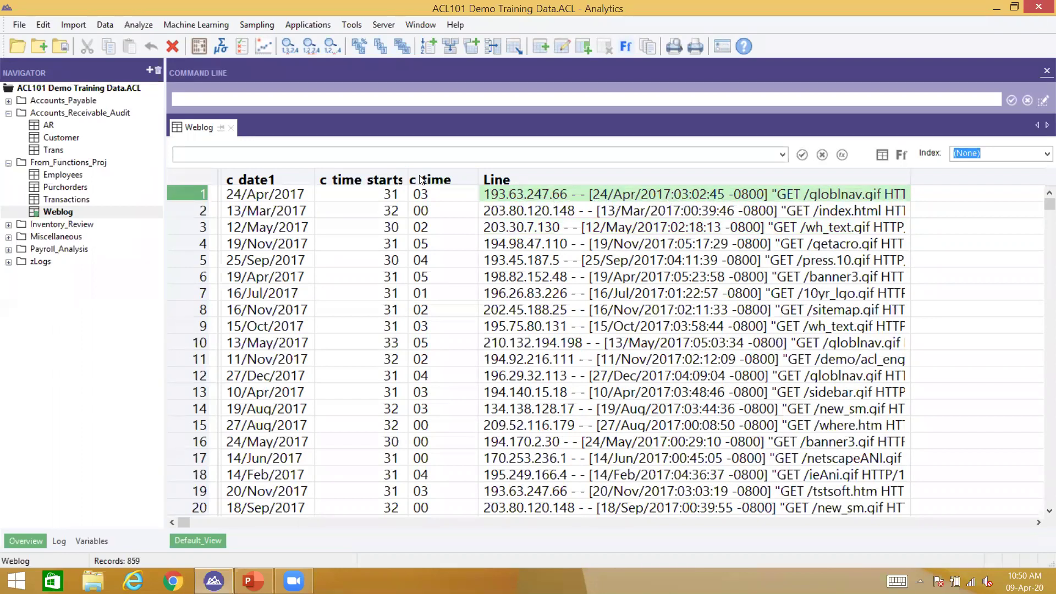
{"action": "mouse_move", "coordinate": [399, 194]}
{"action": "left_mouse_down"}
{"action": "mouse_move", "coordinate": [388, 242]}
{"action": "mouse_move", "coordinate": [388, 183]}
{"action": "mouse_move", "coordinate": [398, 201]}
{"action": "left_mouse_up"}
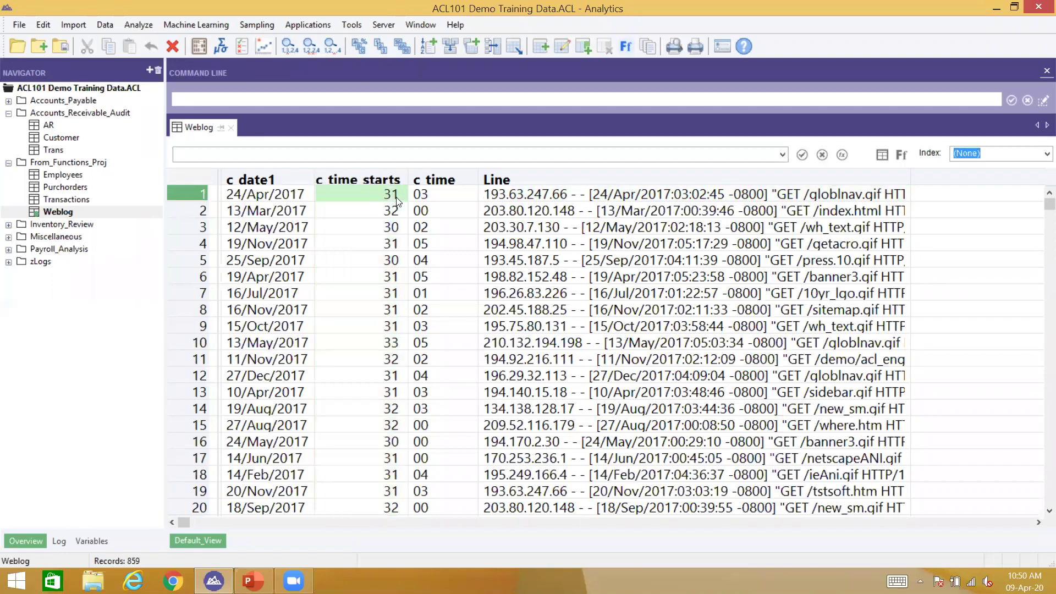
{"action": "left_click", "coordinate": [242, 47]}
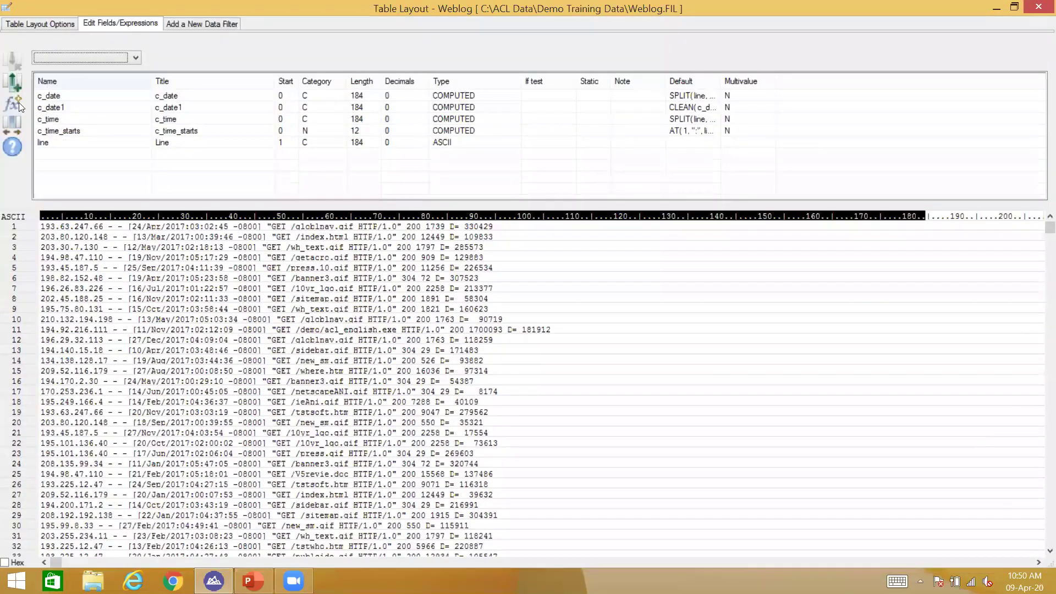
{"action": "left_click", "coordinate": [16, 102]}
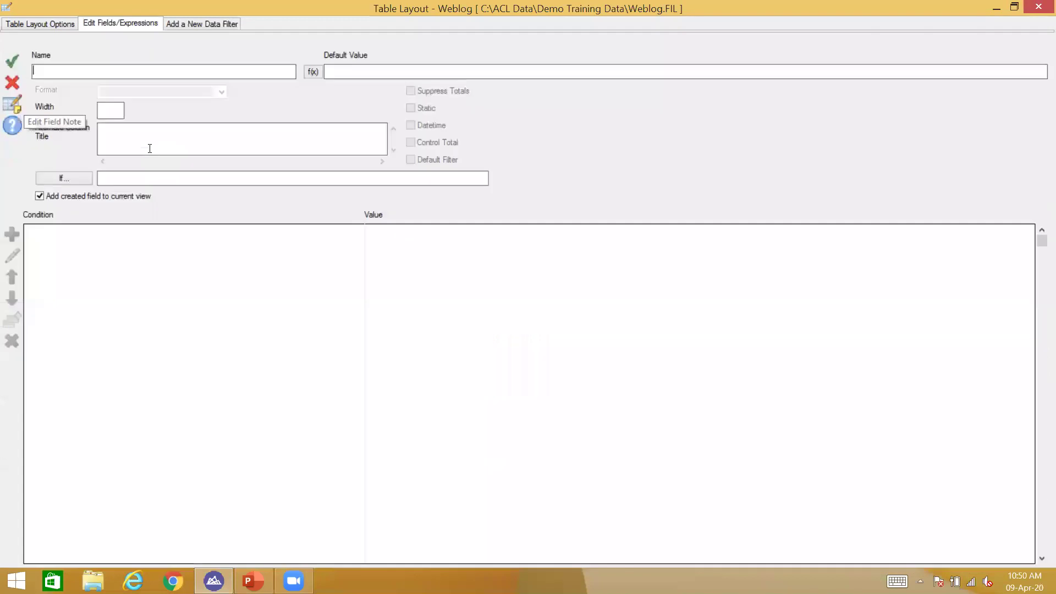
{"action": "left_click", "coordinate": [12, 61]}
{"action": "key", "text": "Return"}
{"action": "left_click", "coordinate": [19, 92]}
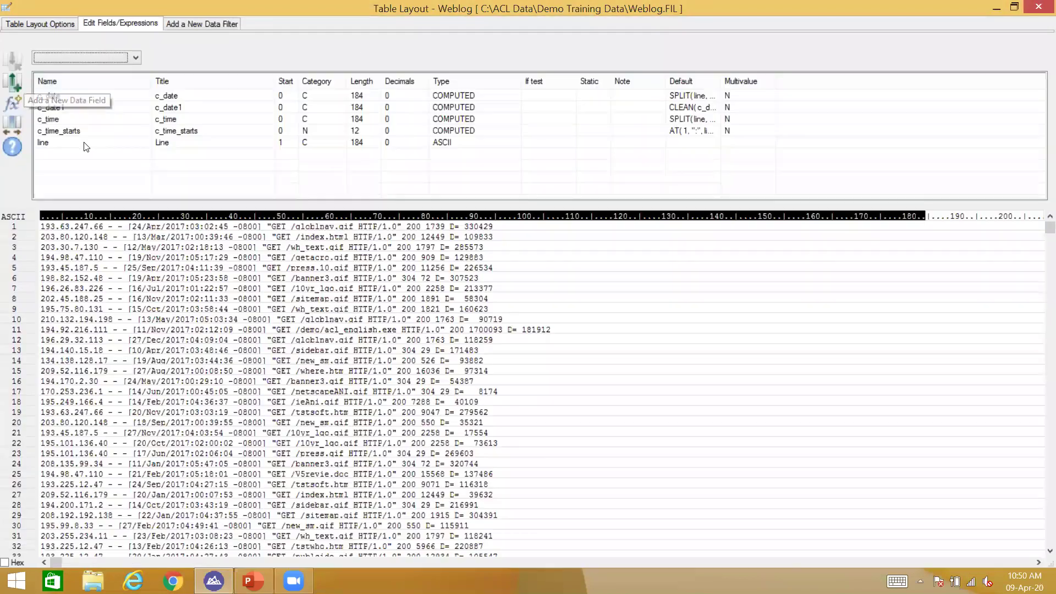
Replace the default value expression of c_time with SUBSTR(line, c_time_starts, 8).
{"action": "double_click", "coordinate": [304, 98]}
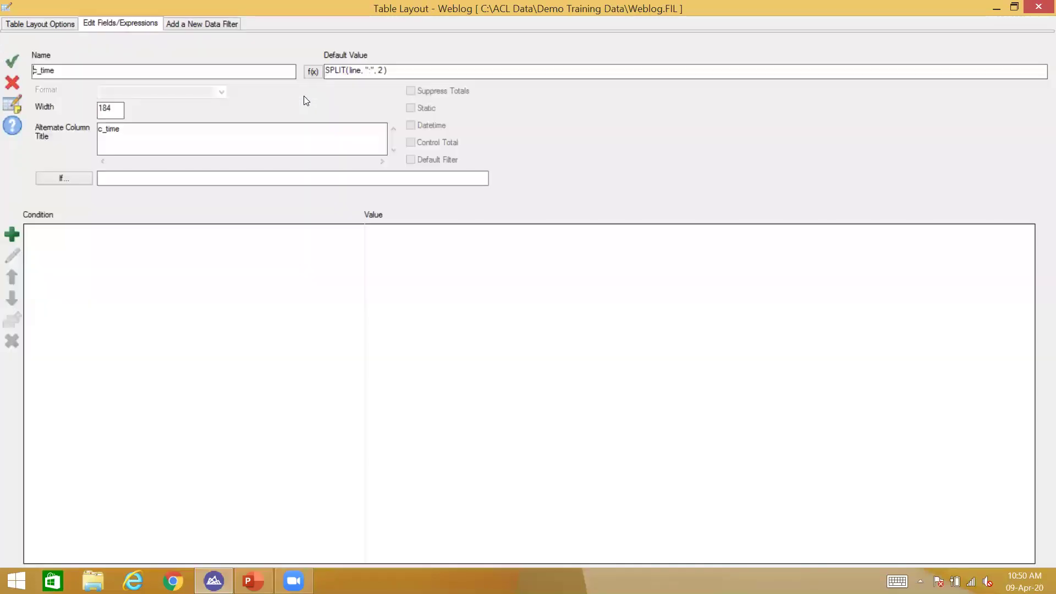
{"action": "left_click", "coordinate": [317, 73]}
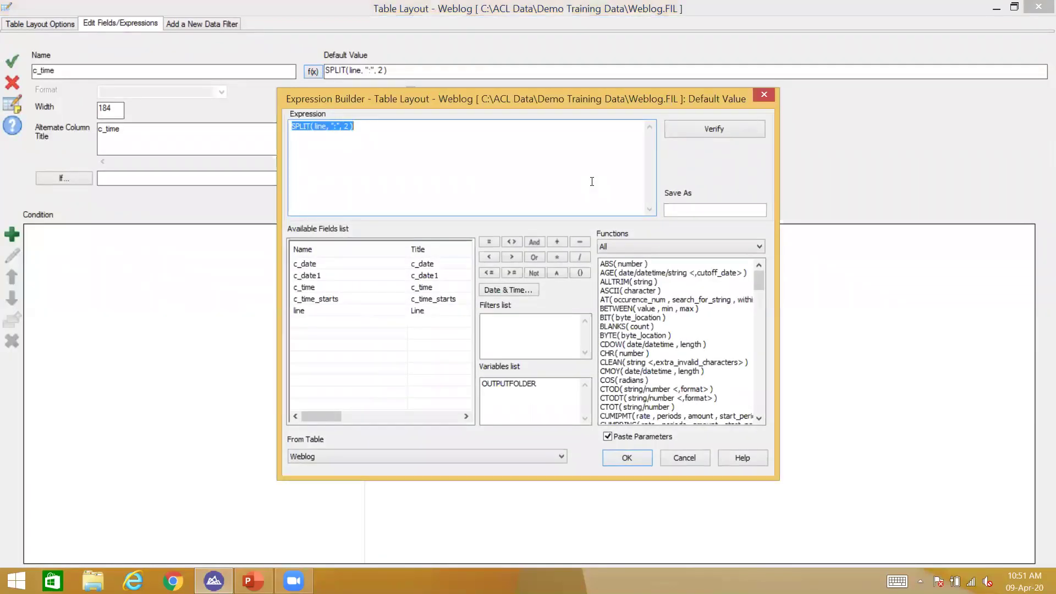
{"action": "type", "text": "SUBSTR("}
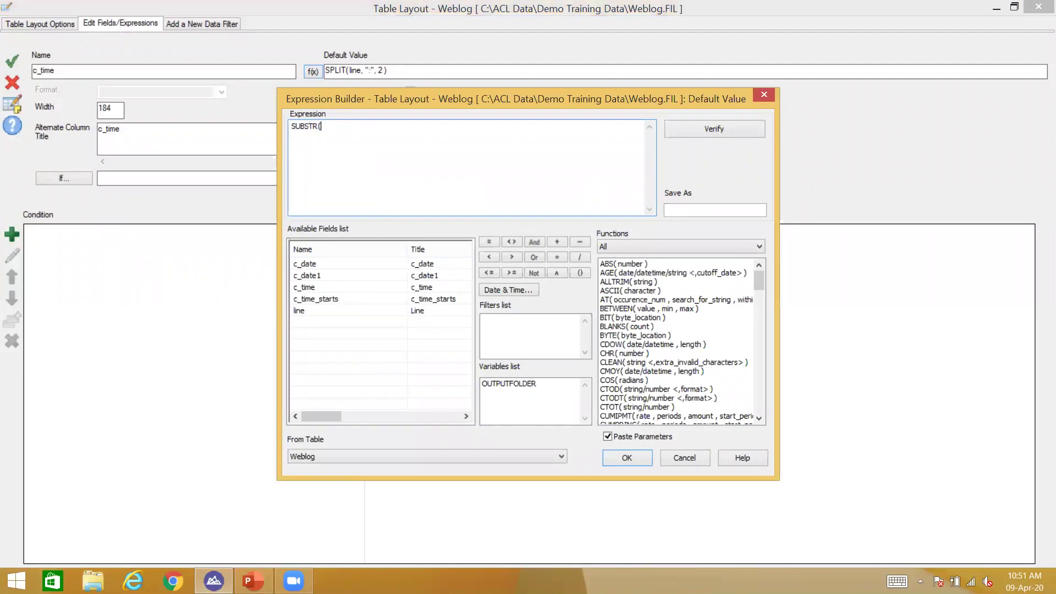
{"action": "double_click", "coordinate": [347, 312]}
{"action": "type", "text": ","}
{"action": "double_click", "coordinate": [320, 299]}
{"action": "type", "text": ", 8)"}
{"action": "key", "text": "Return"}
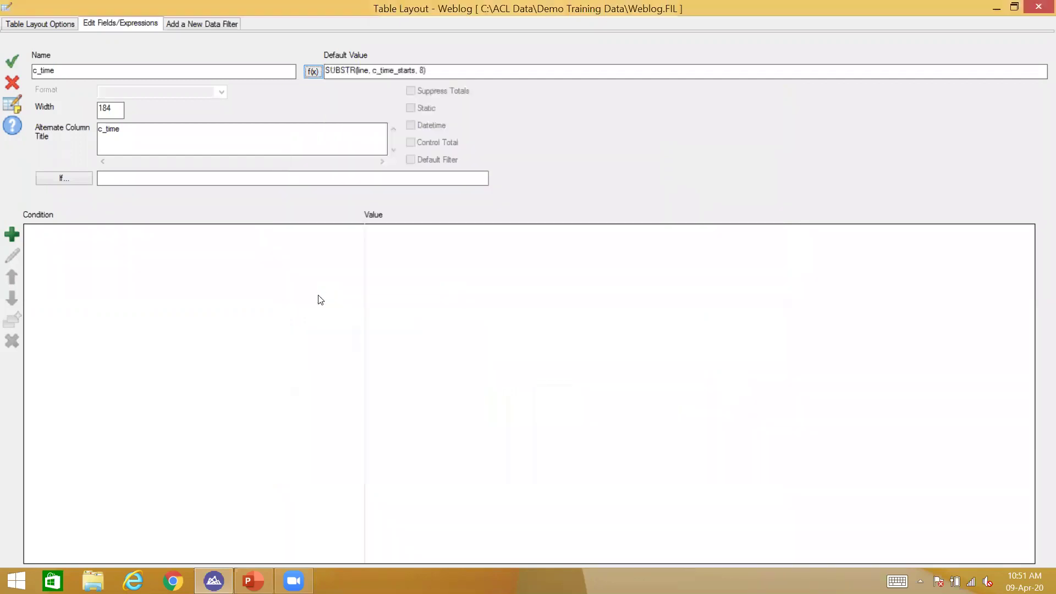
Save the c_time change, close the table layout, and check the first record's c_time against c_time_starts.
{"action": "left_click", "coordinate": [12, 59]}
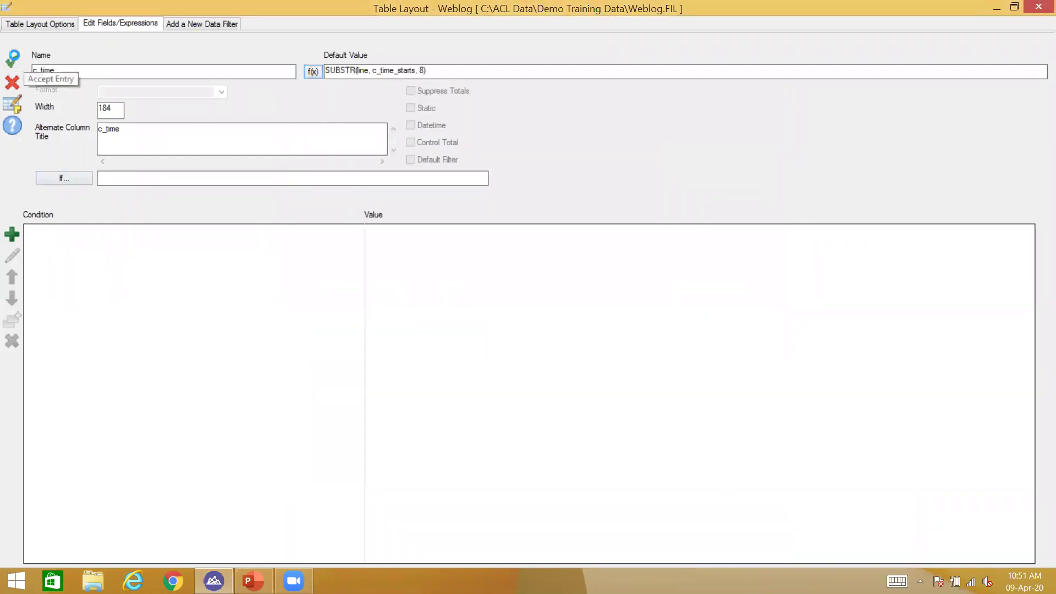
{"action": "left_click", "coordinate": [499, 343]}
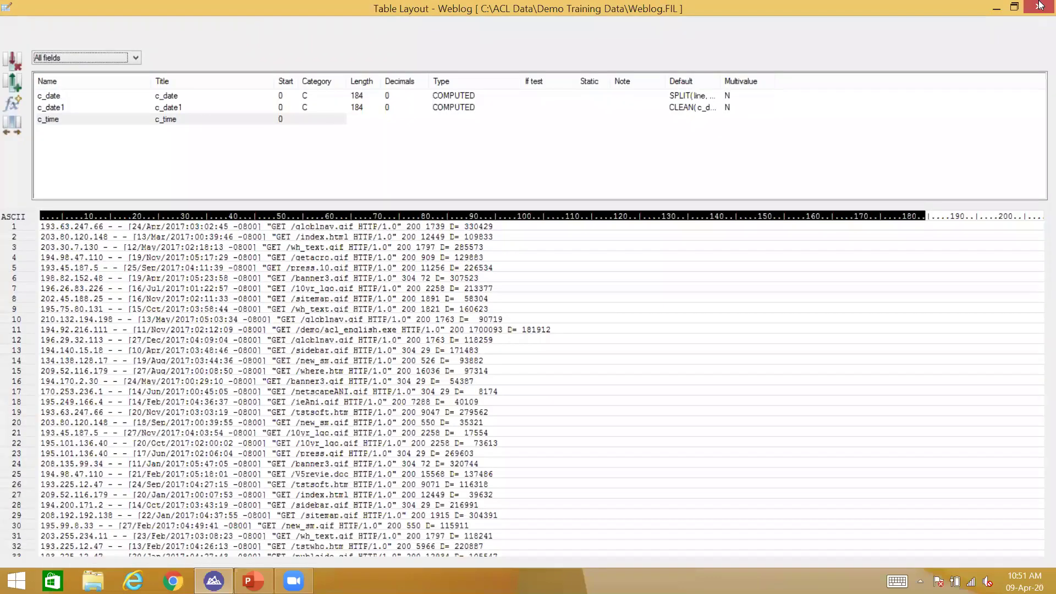
{"action": "left_click", "coordinate": [1039, 7]}
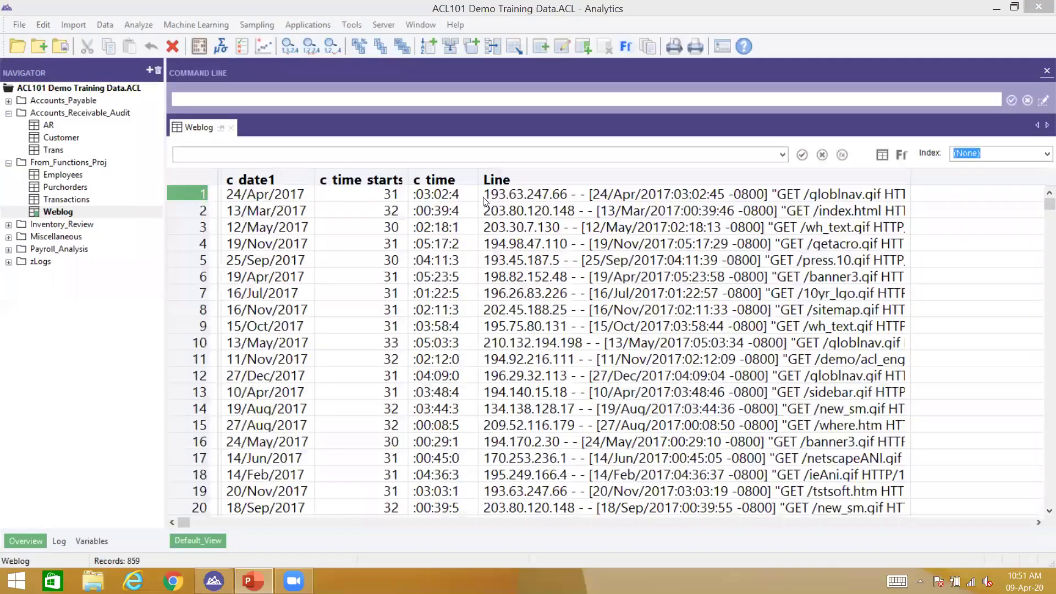
{"action": "left_click", "coordinate": [412, 193]}
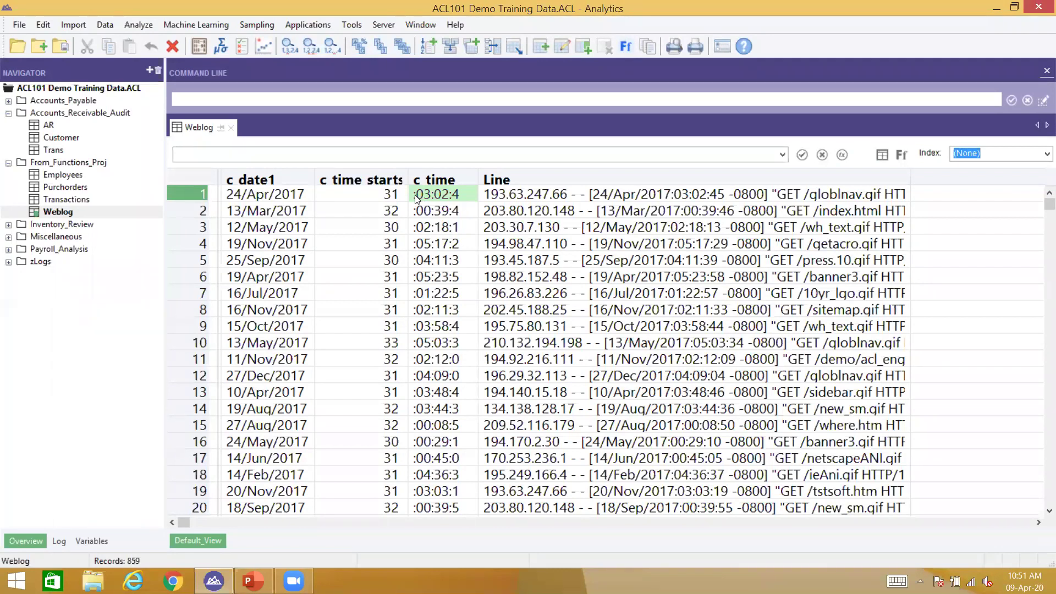
{"action": "left_click", "coordinate": [374, 196]}
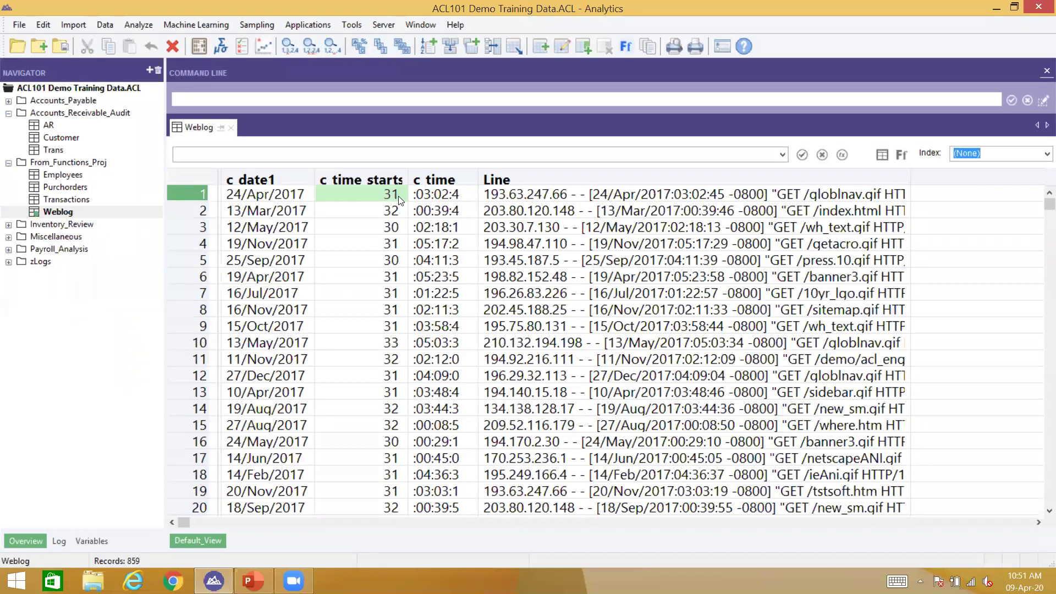
Edit c_time_starts in the Weblog table layout and append + 1 to its AT( 1, ":", line) expression.
{"action": "left_click", "coordinate": [562, 47]}
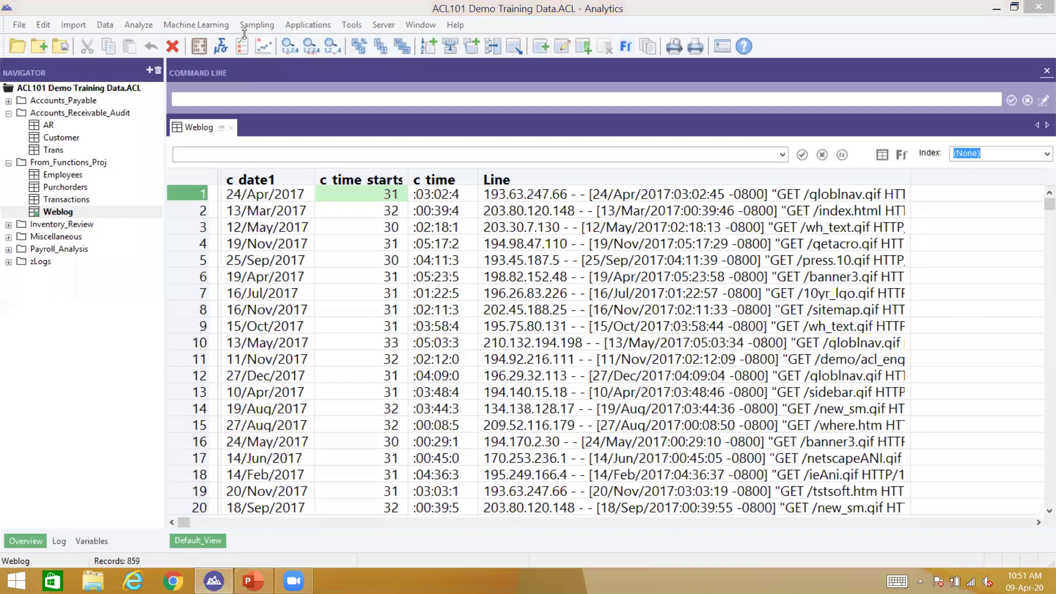
{"action": "double_click", "coordinate": [249, 37]}
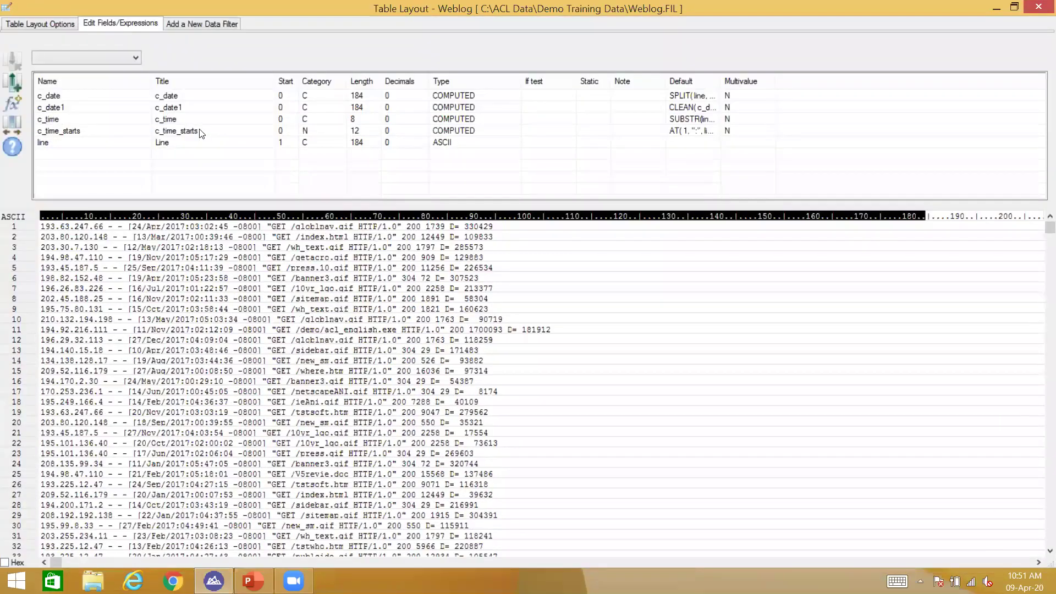
{"action": "double_click", "coordinate": [202, 132]}
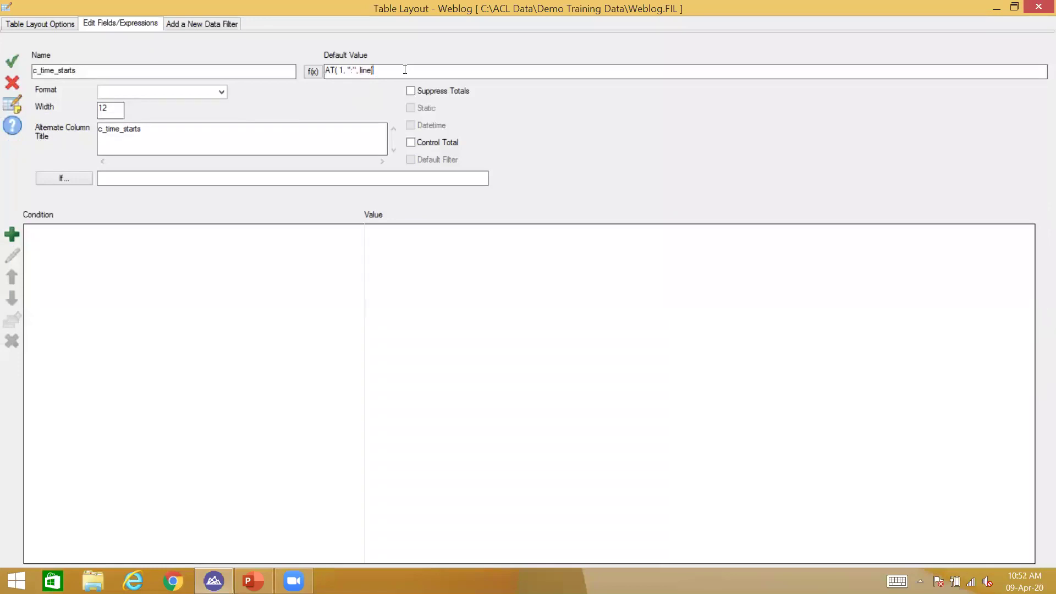
{"action": "key", "text": "ctrl+shift+Left"}
{"action": "key", "text": "ctrl+shift+Left"}
{"action": "key", "text": "ctrl+shift+Left"}
{"action": "key", "text": "ctrl+shift+Left"}
{"action": "key", "text": "shift+Right"}
{"action": "key", "text": "End"}
{"action": "key", "text": "ctrl+shift+Left"}
{"action": "key", "text": "ctrl+shift+Left"}
{"action": "key", "text": "ctrl+shift+Left"}
{"action": "key", "text": "ctrl+shift+Left"}
{"action": "key", "text": "Home"}
{"action": "key", "text": "Right"}
{"action": "left_click", "coordinate": [404, 70]}
{"action": "type", "text": "+ 1"}
Review and accept the changed c_time_starts expression, and close the table layout.
{"action": "key", "text": "Left"}
{"action": "key", "text": "ctrl+shift+Left"}
{"action": "key", "text": "ctrl+shift+Left"}
{"action": "key", "text": "ctrl+shift+Left"}
{"action": "key", "text": "ctrl+shift+Left"}
{"action": "key", "text": "ctrl+shift+Left"}
{"action": "key", "text": "Return"}
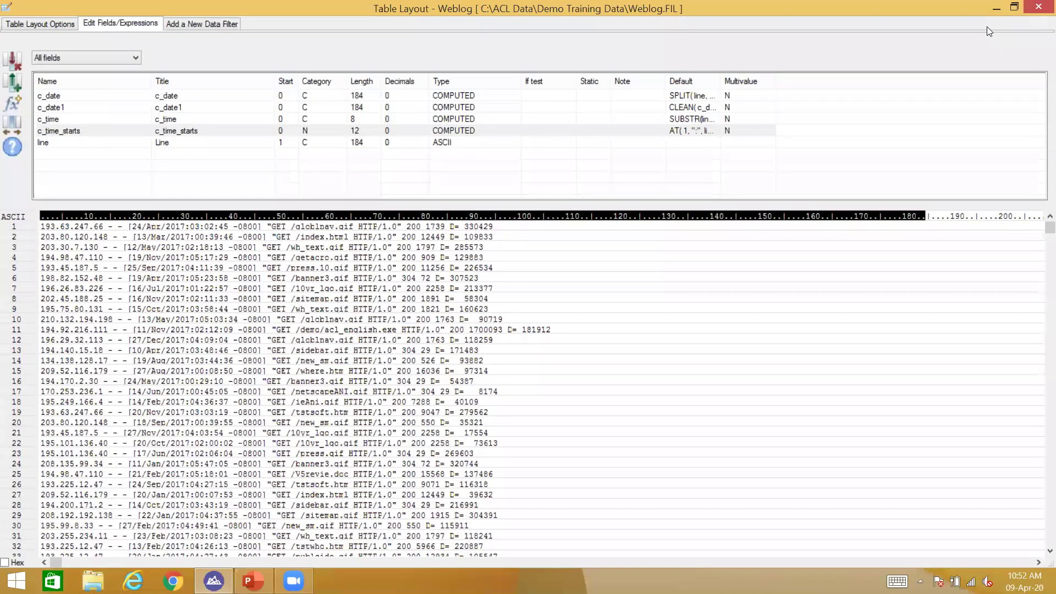
{"action": "key", "text": "Escape"}
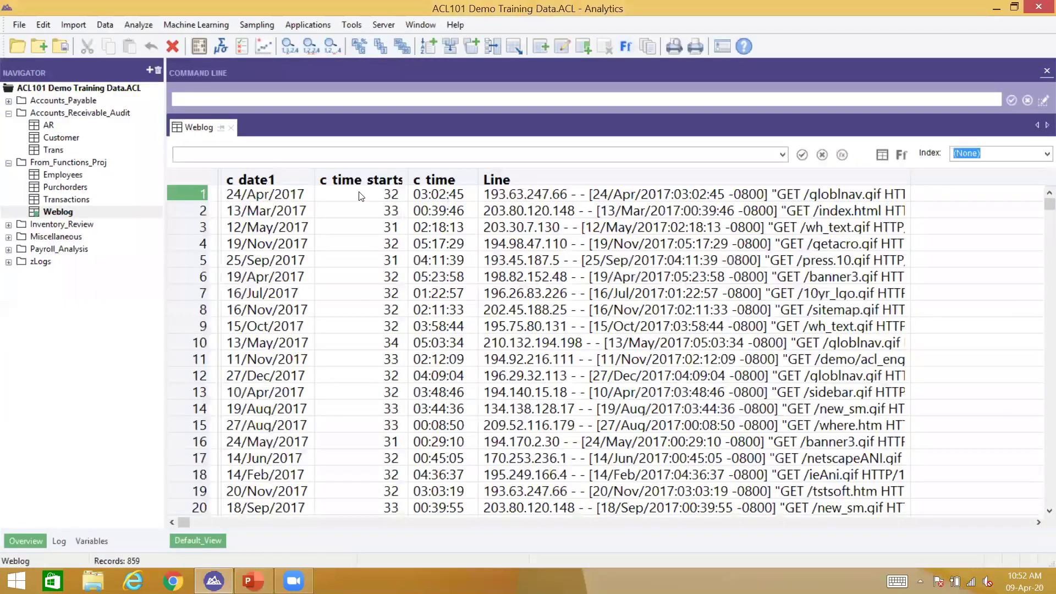
Compare the c_time_starts and c_time values with the time portion of Line in the first Weblog records.
{"action": "left_click", "coordinate": [361, 197]}
{"action": "left_click", "coordinate": [443, 198]}
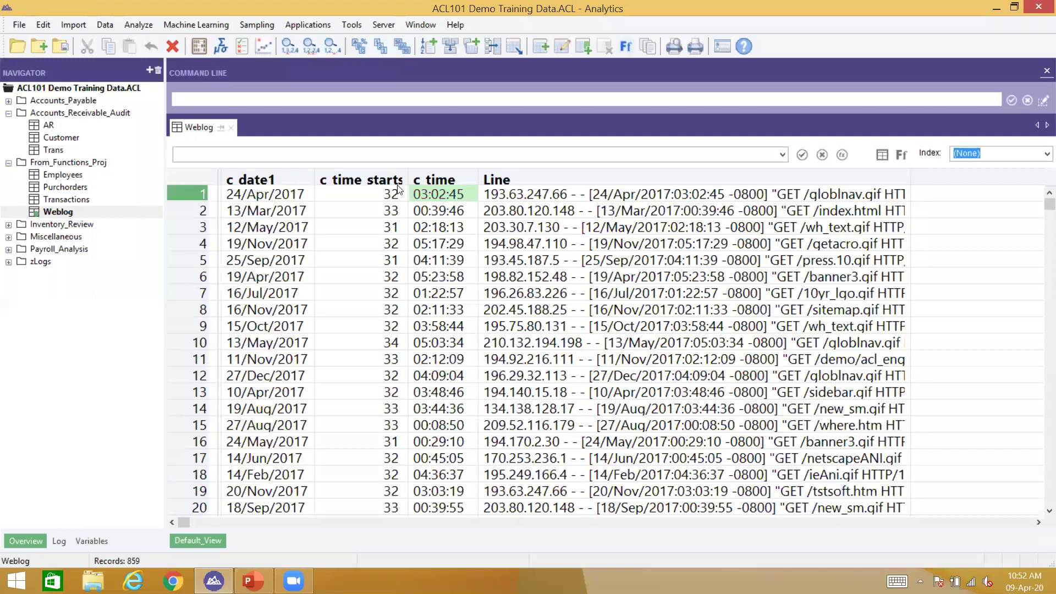
{"action": "left_click", "coordinate": [383, 194]}
{"action": "left_click", "coordinate": [417, 196]}
{"action": "left_click", "coordinate": [658, 197]}
{"action": "left_click", "coordinate": [716, 204]}
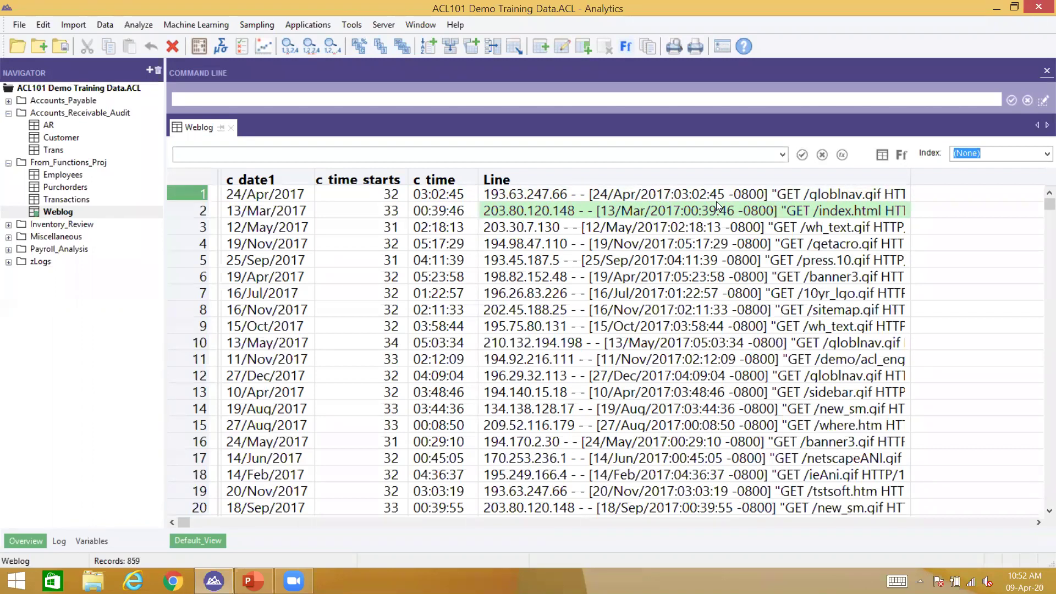
{"action": "left_click", "coordinate": [565, 279]}
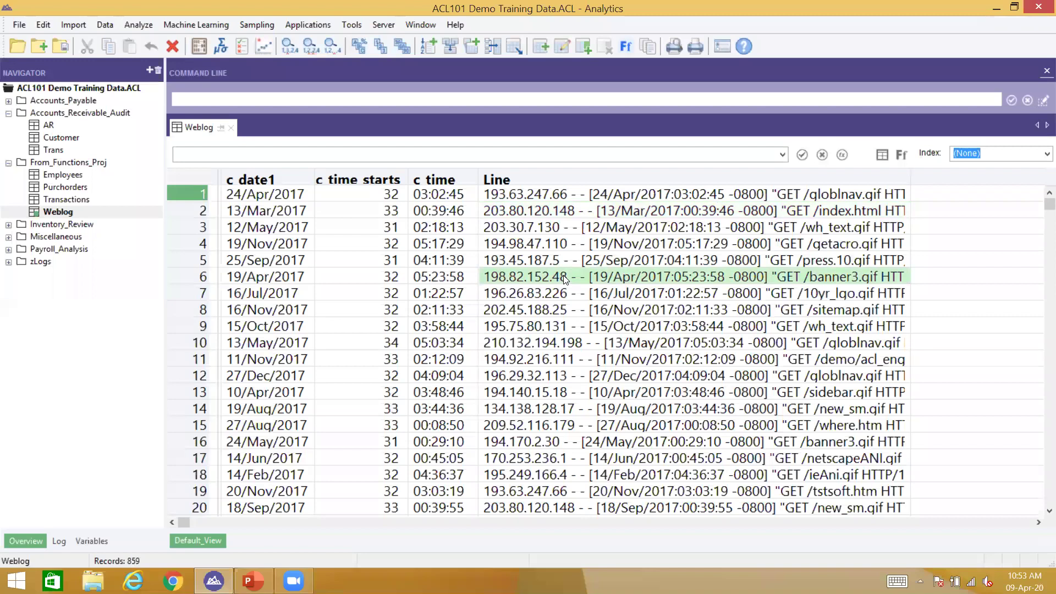
{"action": "scroll", "coordinate": [66, 192], "scroll_direction": "down", "scroll_amount": 1}
Open the Purchorders table and bring up its table layout in a maximized window.
{"action": "left_click", "coordinate": [66, 187]}
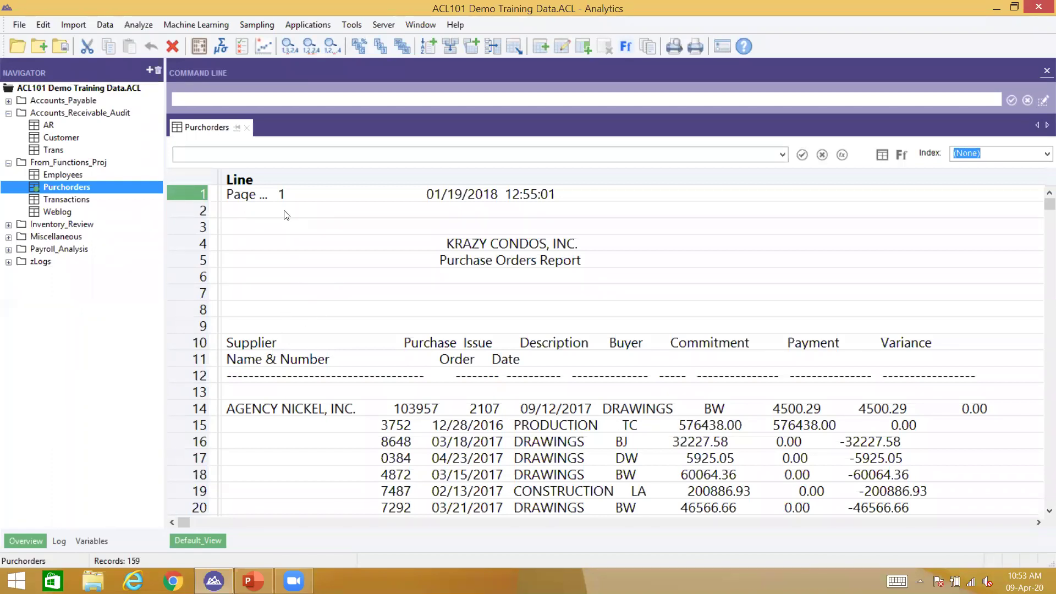
{"action": "left_click", "coordinate": [334, 436]}
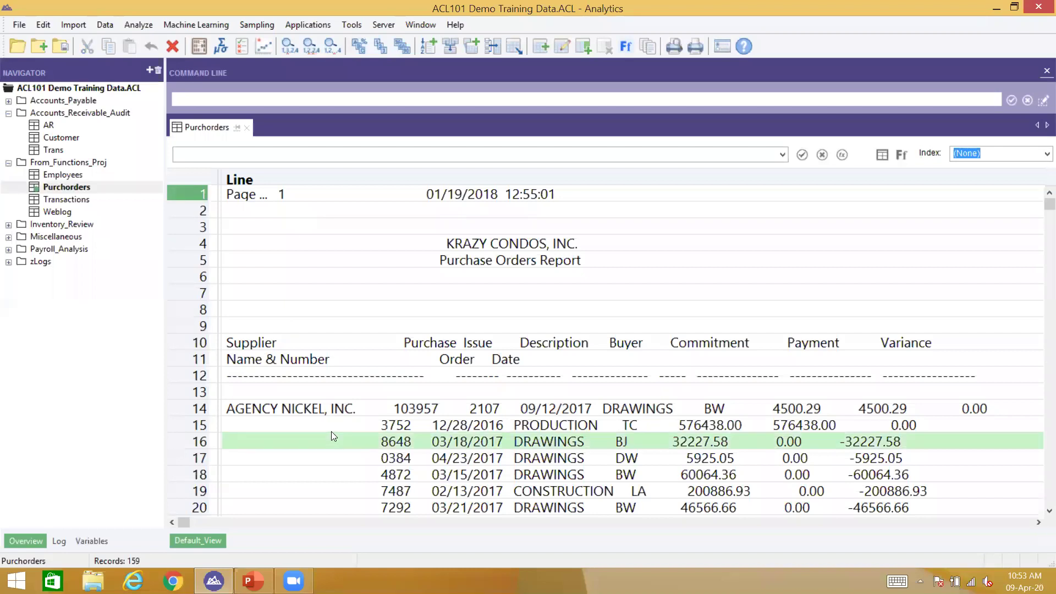
{"action": "key", "text": "ctrl+i"}
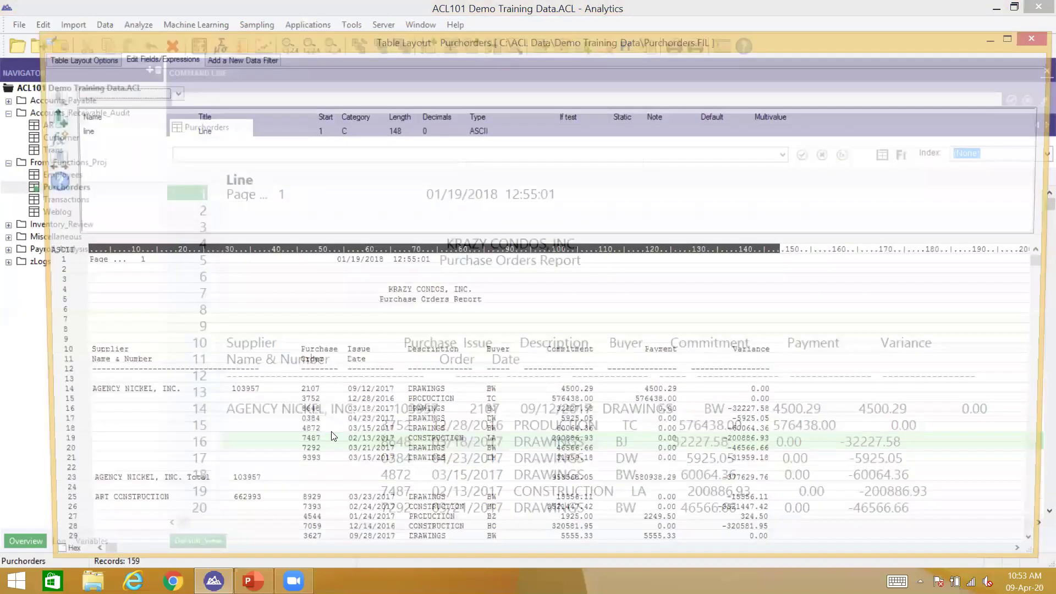
{"action": "double_click", "coordinate": [411, 42]}
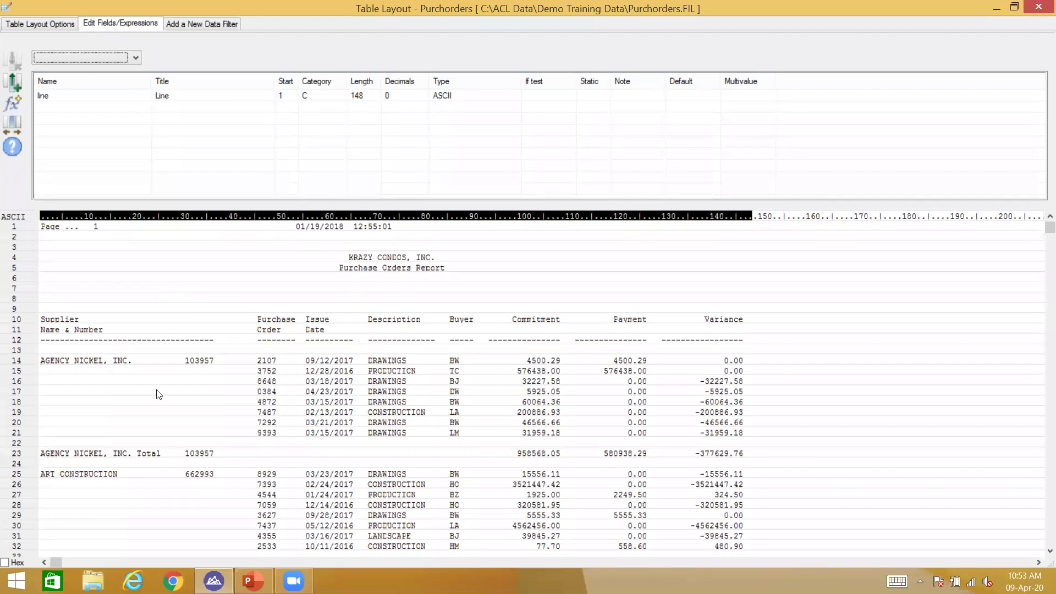
{"action": "left_click_drag", "start_coordinate": [44, 360], "coordinate": [182, 364]}
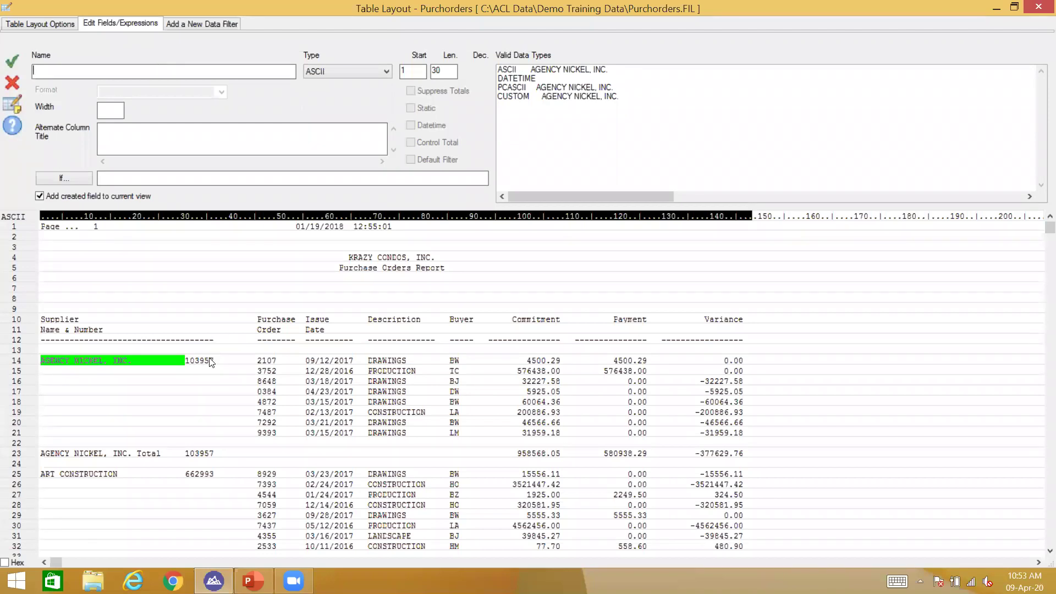
{"action": "left_click", "coordinate": [18, 87]}
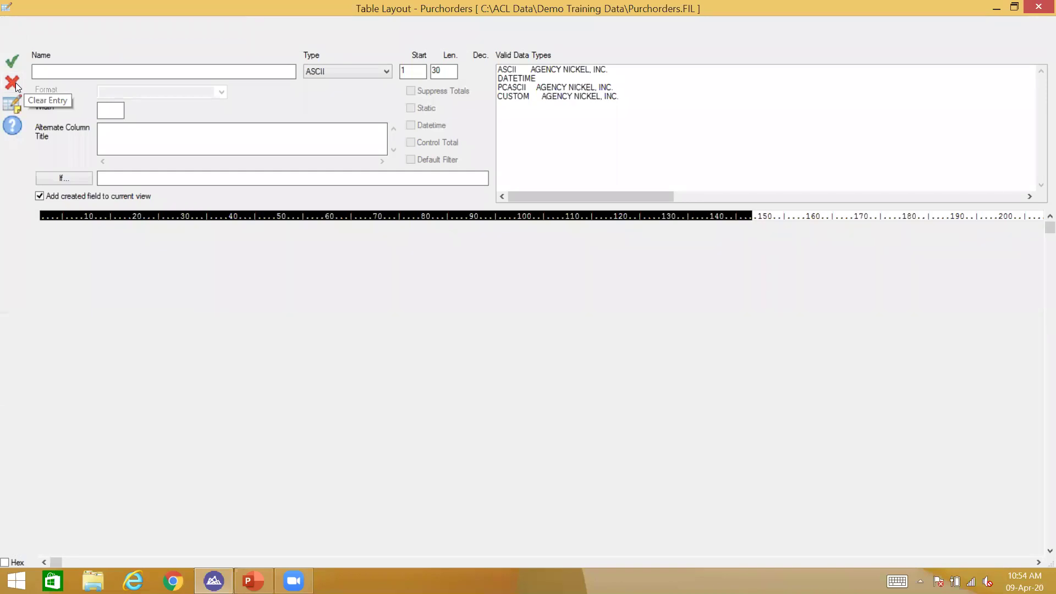
{"action": "left_click_drag", "start_coordinate": [522, 8], "coordinate": [561, 547]}
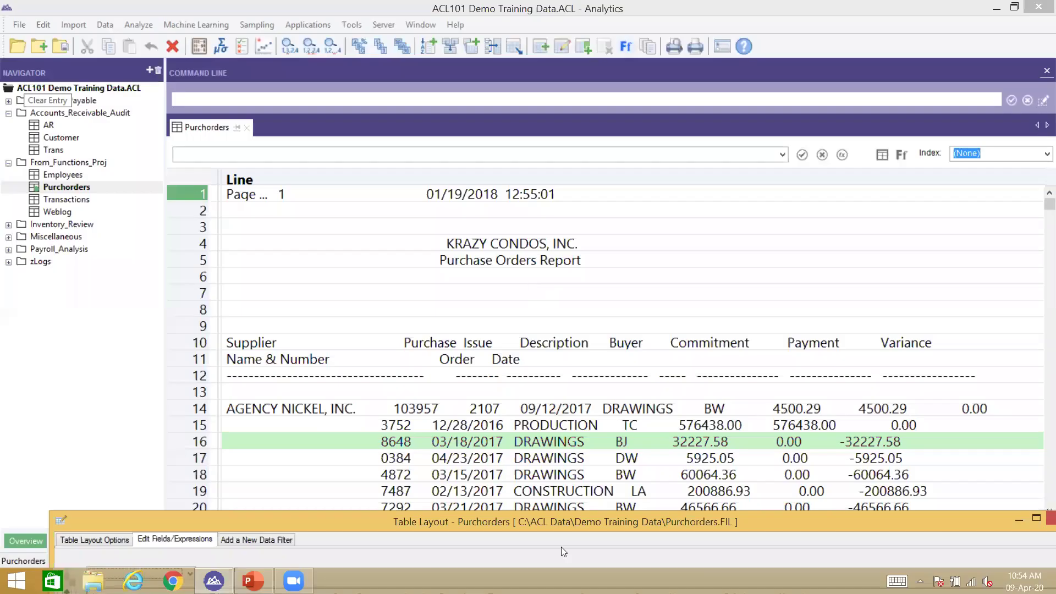
{"action": "double_click", "coordinate": [472, 522]}
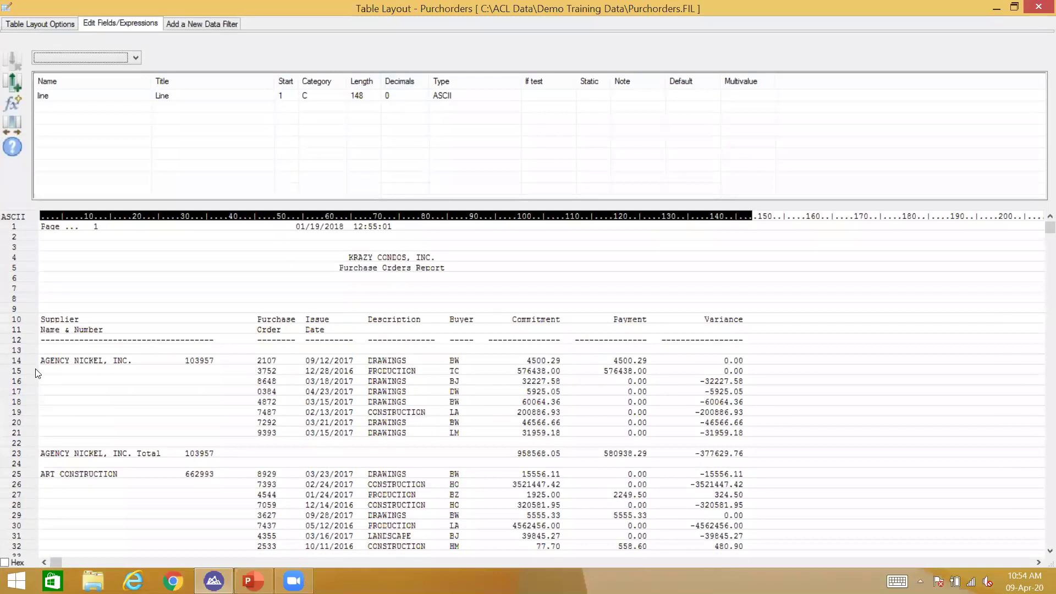
{"action": "left_click_drag", "start_coordinate": [40, 360], "coordinate": [183, 361]}
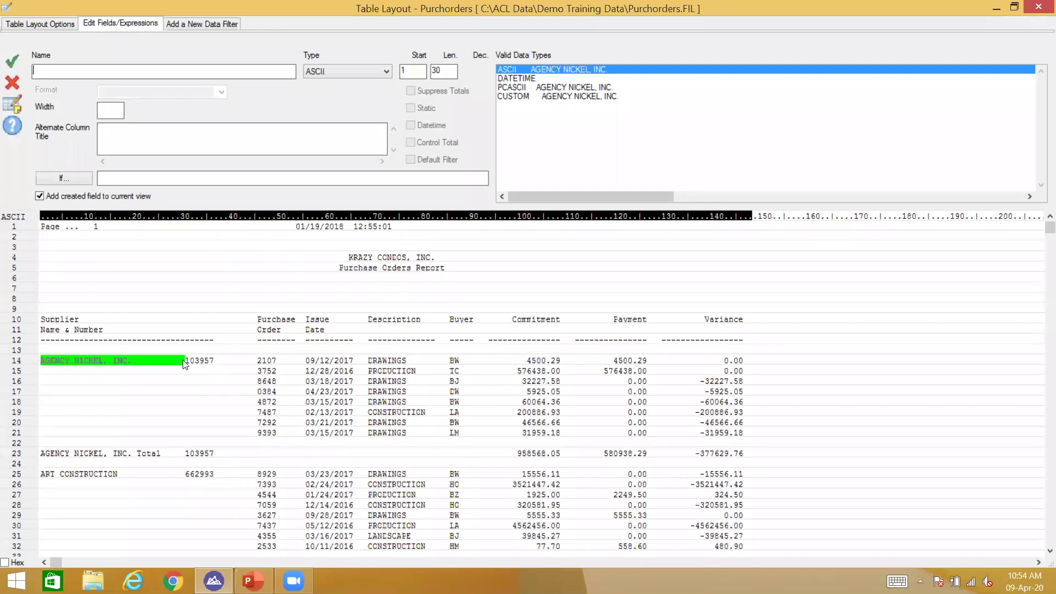
{"action": "left_click", "coordinate": [12, 83]}
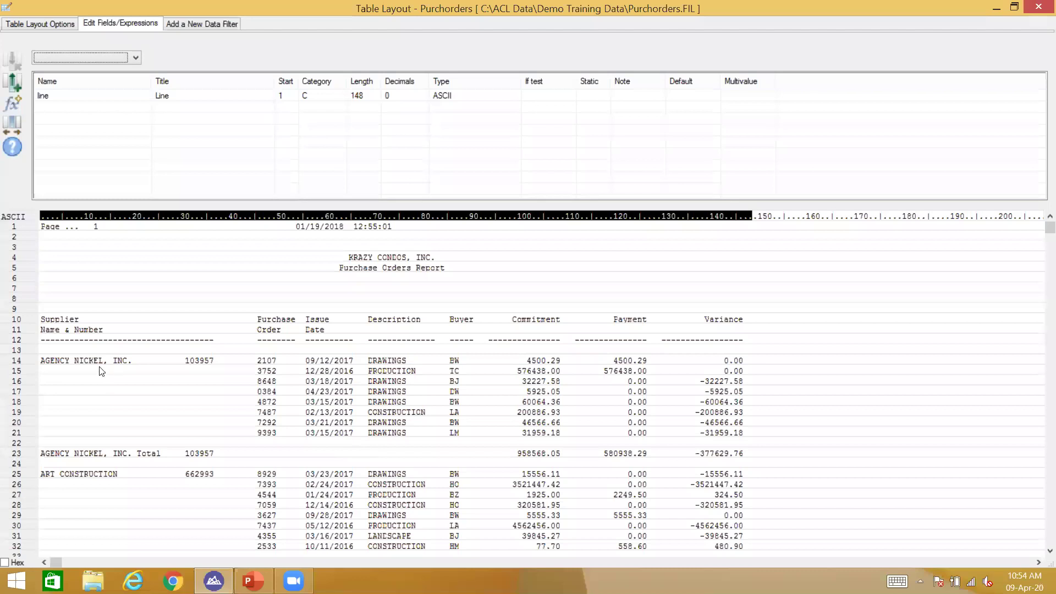
Start a new computed field named c_supplier and insert the SPLIT function as its default value expression.
{"action": "left_click", "coordinate": [12, 102]}
{"action": "type", "text": "c"}
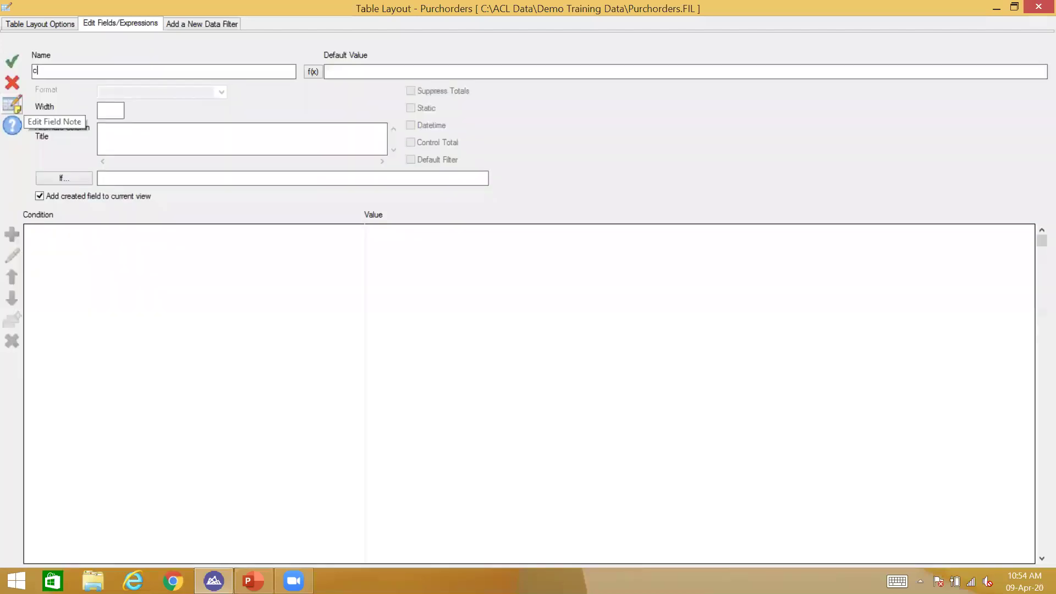
{"action": "type", "text": "_supplier"}
{"action": "left_click", "coordinate": [313, 72]}
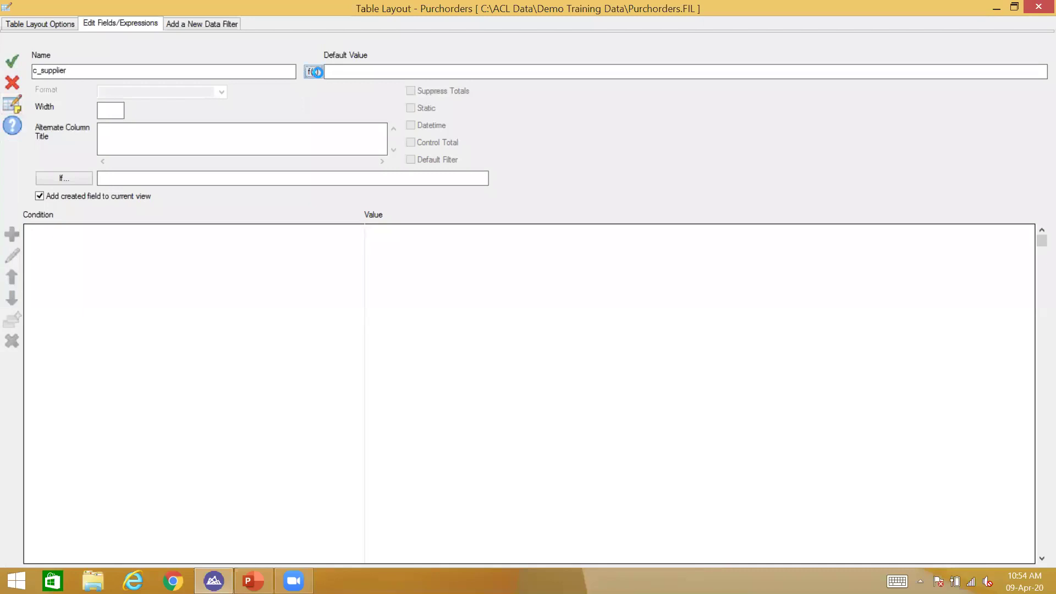
{"action": "left_click", "coordinate": [643, 336]}
{"action": "key", "text": "s"}
{"action": "key", "text": "o"}
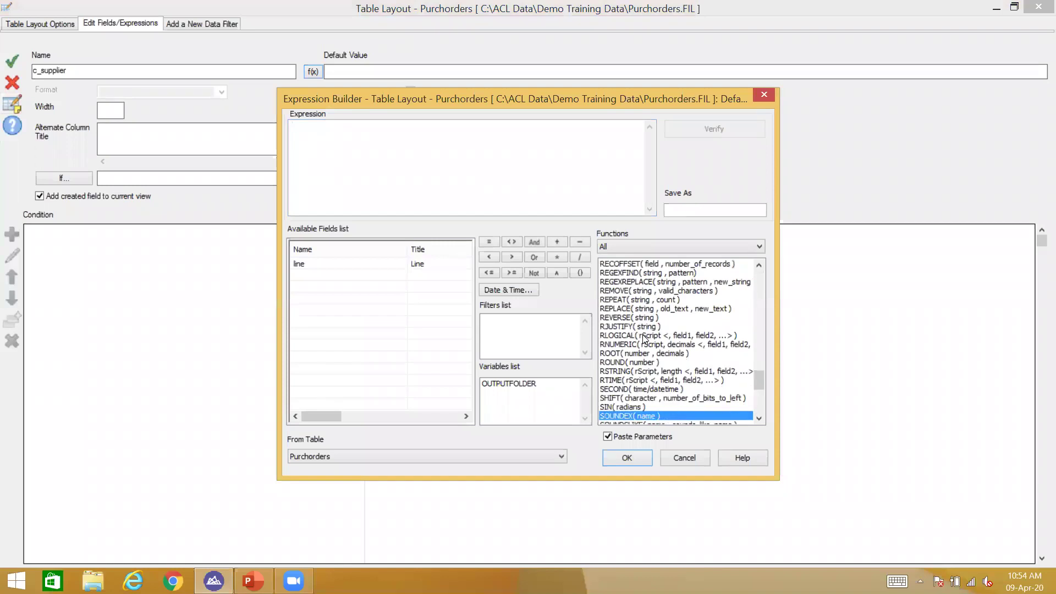
{"action": "key", "text": "p"}
{"action": "key", "text": "Return"}
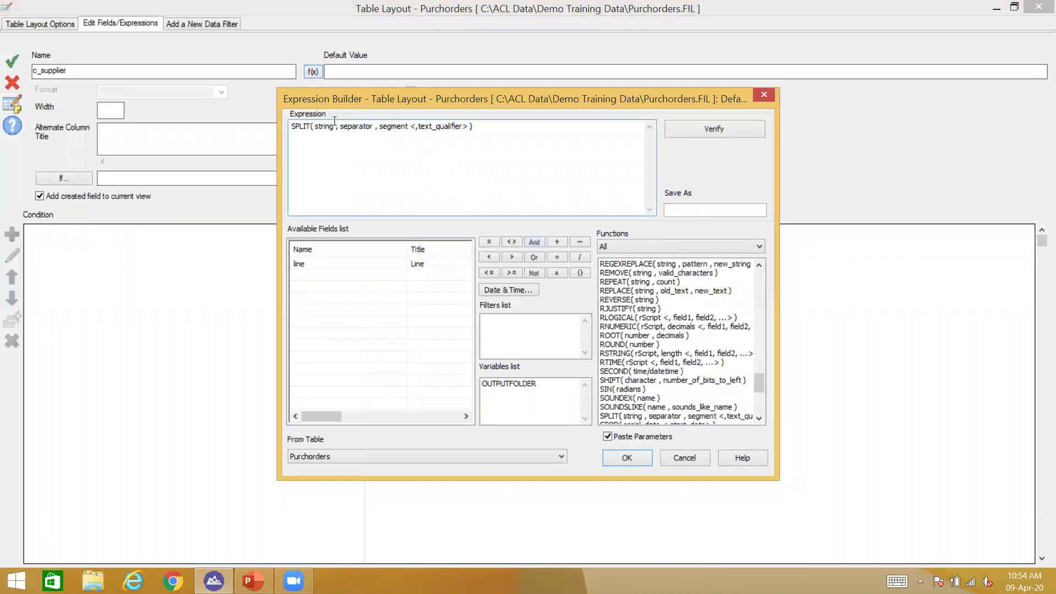
Complete the expression as SPLIT( line, " ", 1 ) without a text qualifier, and accept the field without adding it to the current view.
{"action": "double_click", "coordinate": [330, 126]}
{"action": "double_click", "coordinate": [307, 265]}
{"action": "double_click", "coordinate": [344, 127]}
{"action": "type", "text": "\" \""}
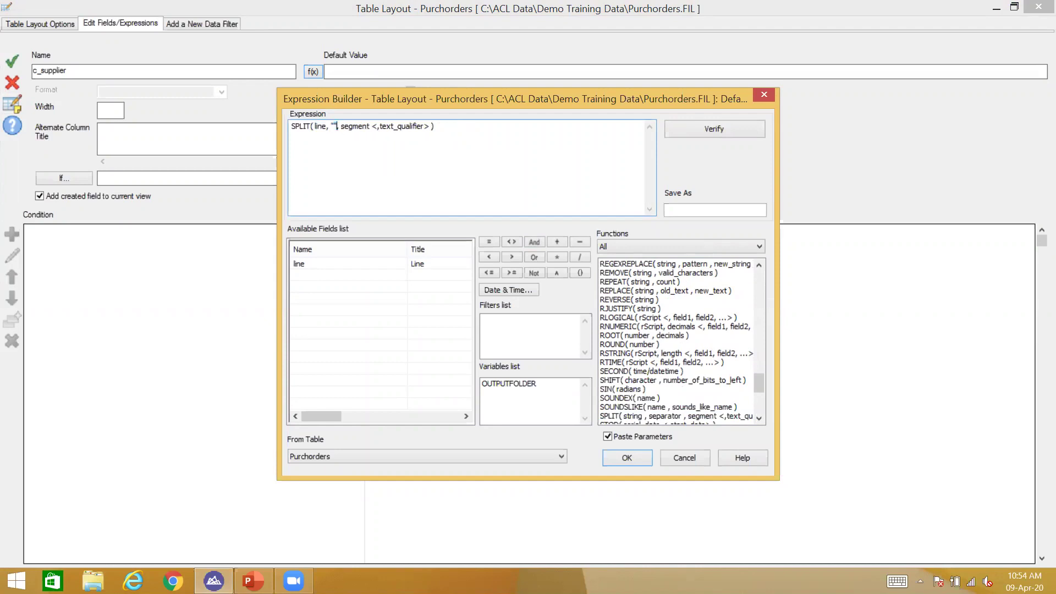
{"action": "double_click", "coordinate": [361, 127]}
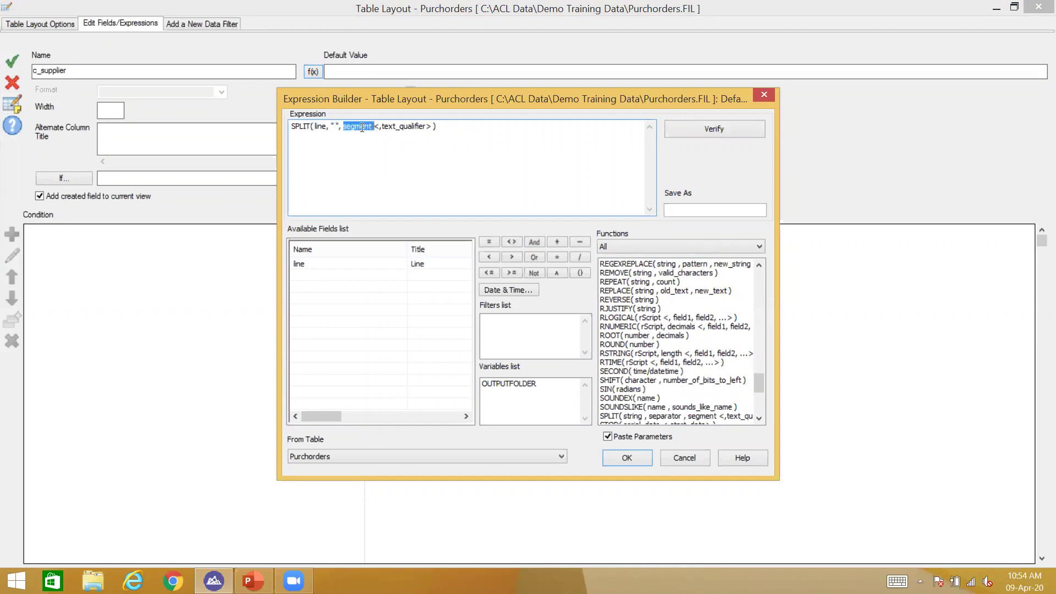
{"action": "type", "text": "1"}
{"action": "key", "text": "Delete"}
{"action": "key", "text": "Delete"}
{"action": "key", "text": "Delete"}
{"action": "key", "text": "Delete"}
{"action": "key", "text": "Delete"}
{"action": "key", "text": "Delete"}
{"action": "key", "text": "Delete"}
{"action": "key", "text": "Delete"}
{"action": "key", "text": "Delete"}
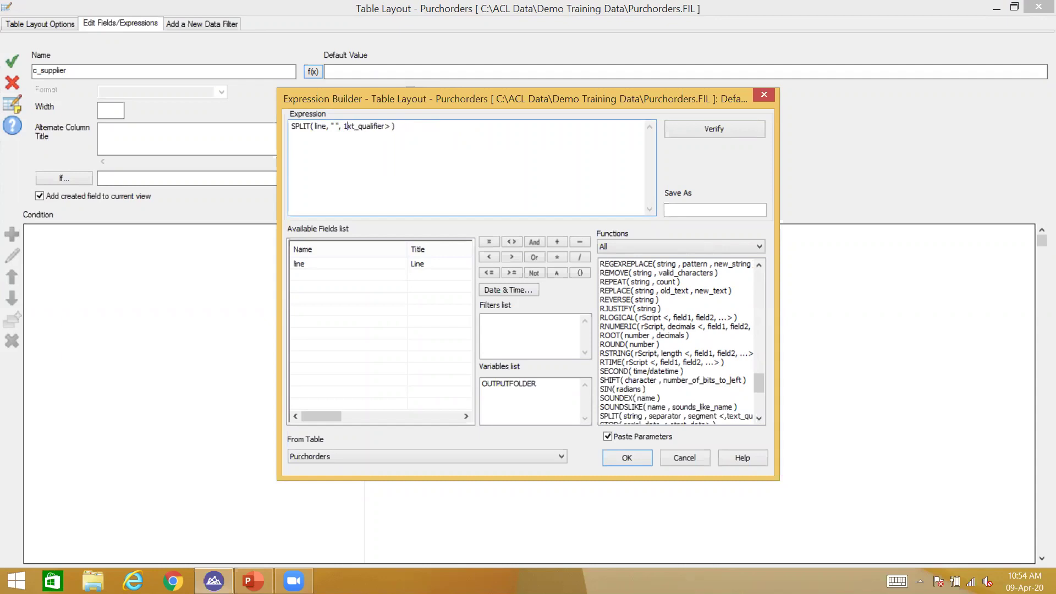
{"action": "key", "text": "Delete"}
{"action": "key", "text": "Delete"}
{"action": "key", "text": "Delete"}
{"action": "key", "text": "Delete"}
{"action": "key", "text": "Delete"}
{"action": "key", "text": "Delete"}
{"action": "key", "text": "Delete"}
{"action": "key", "text": "Delete"}
{"action": "key", "text": "Return"}
{"action": "left_click", "coordinate": [102, 196]}
{"action": "left_click", "coordinate": [12, 61]}
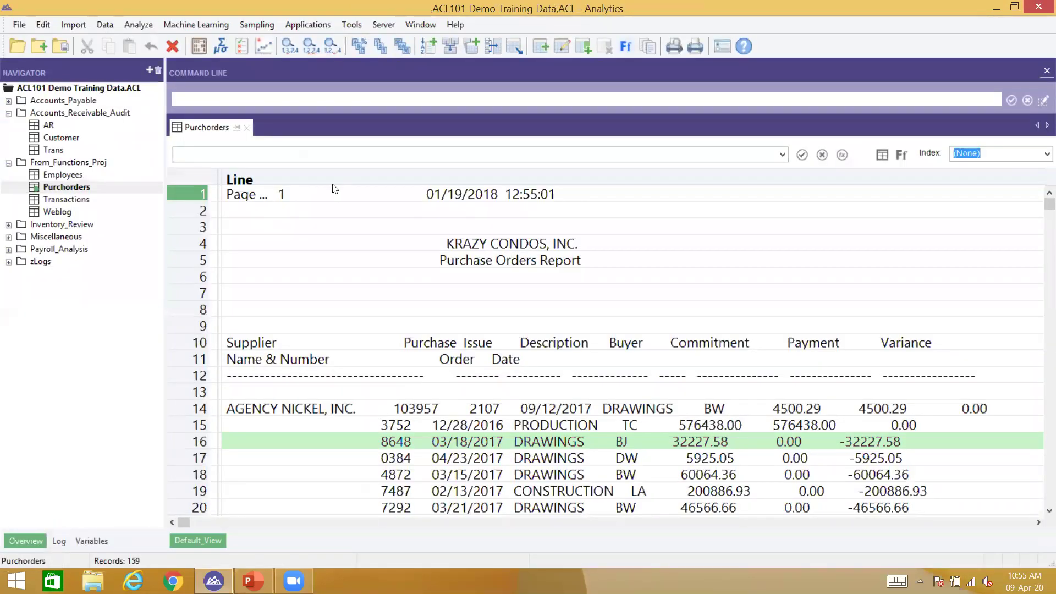
Add the c_supplier column before Line in the Purchorders view and check its value for record 14.
{"action": "right_click", "coordinate": [333, 185]}
{"action": "left_click", "coordinate": [348, 212]}
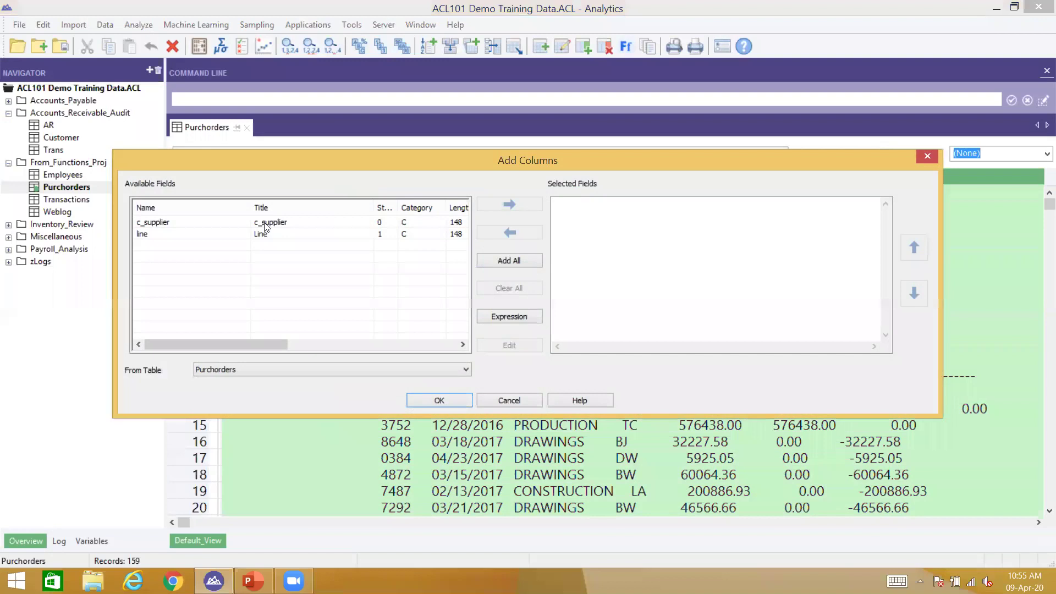
{"action": "double_click", "coordinate": [266, 222]}
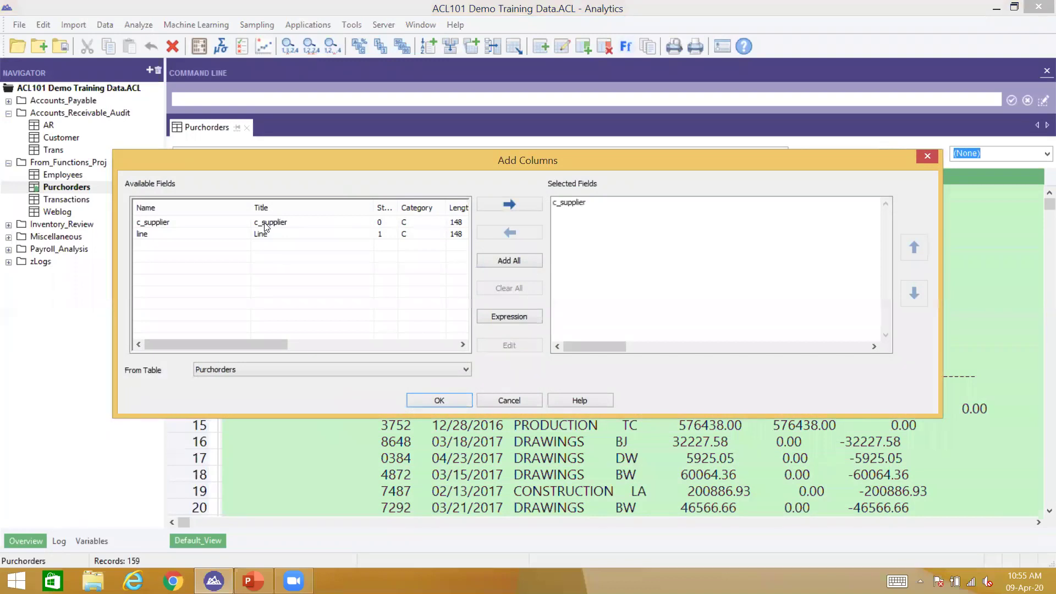
{"action": "left_click", "coordinate": [414, 400]}
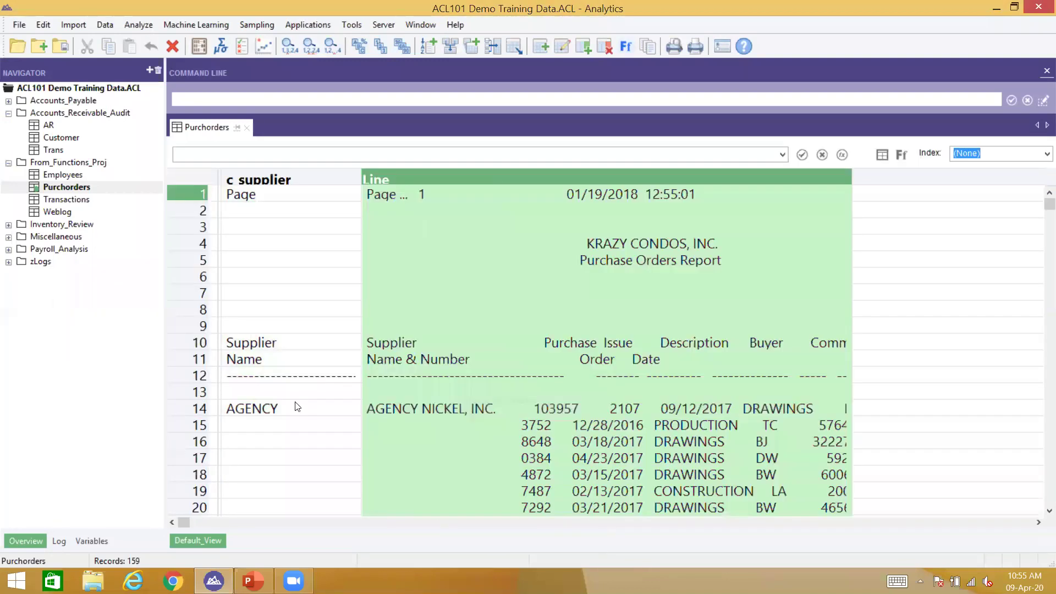
{"action": "left_click", "coordinate": [294, 409]}
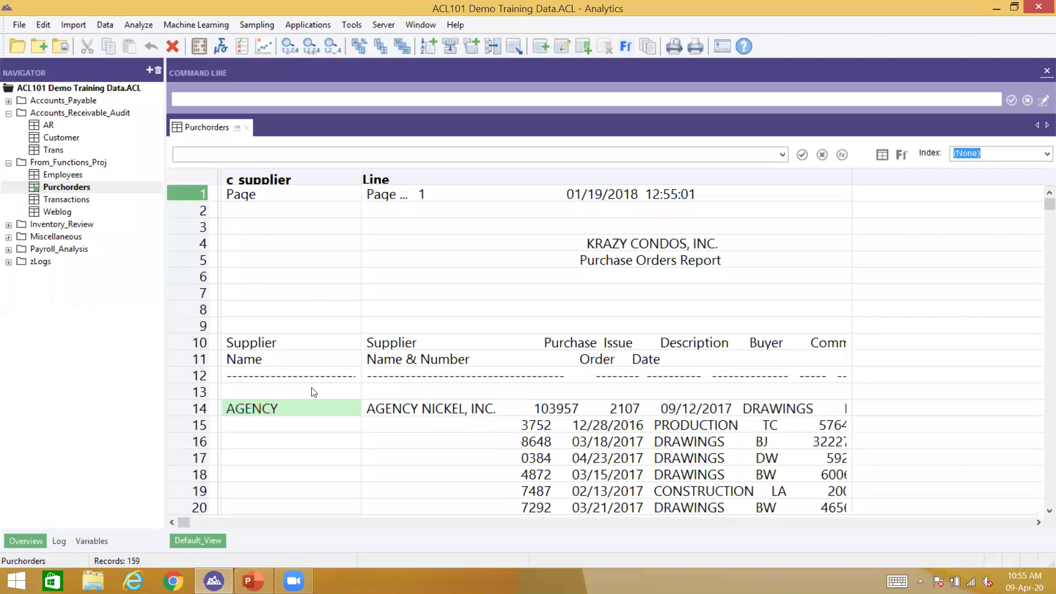
Change the separator in the c_supplier SPLIT expression to two spaces, save the change, and close the table layout.
{"action": "key", "text": "ctrl+l"}
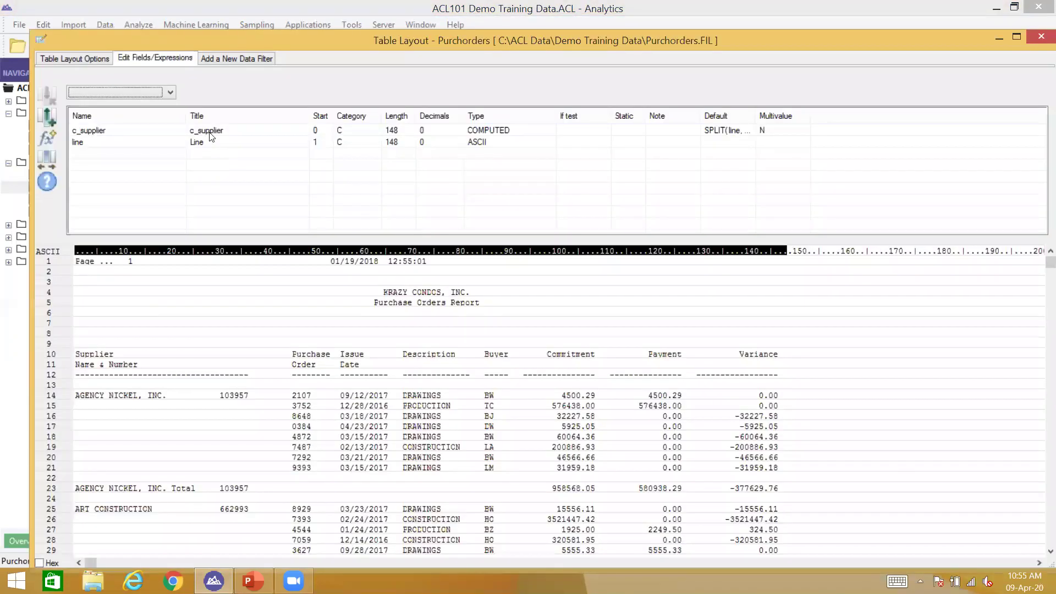
{"action": "double_click", "coordinate": [209, 132]}
{"action": "key", "text": "BackSpace"}
{"action": "key", "text": "Left"}
{"action": "key", "text": "Left"}
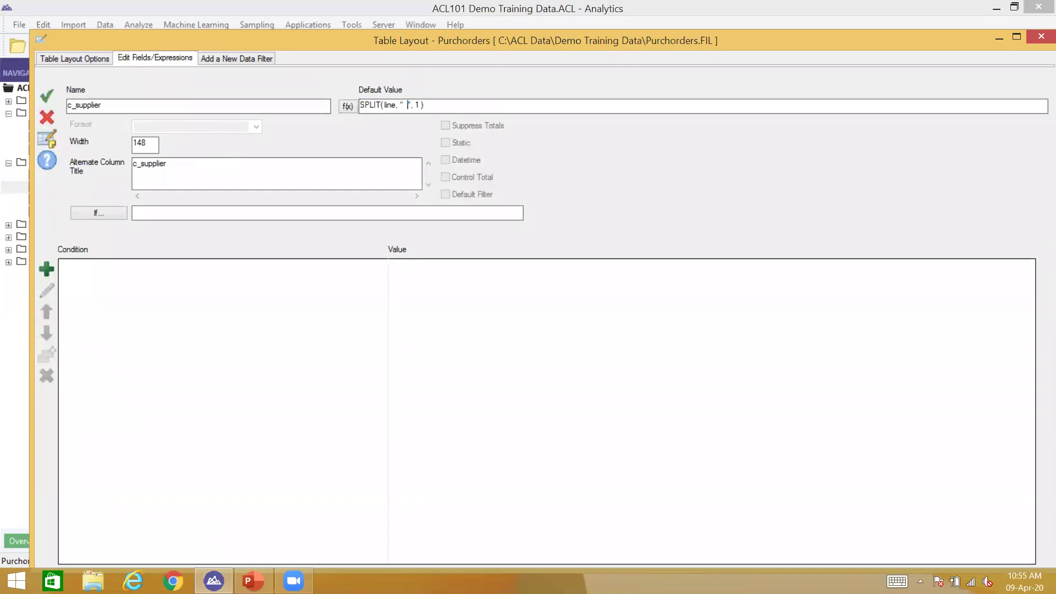
{"action": "key", "text": "Escape"}
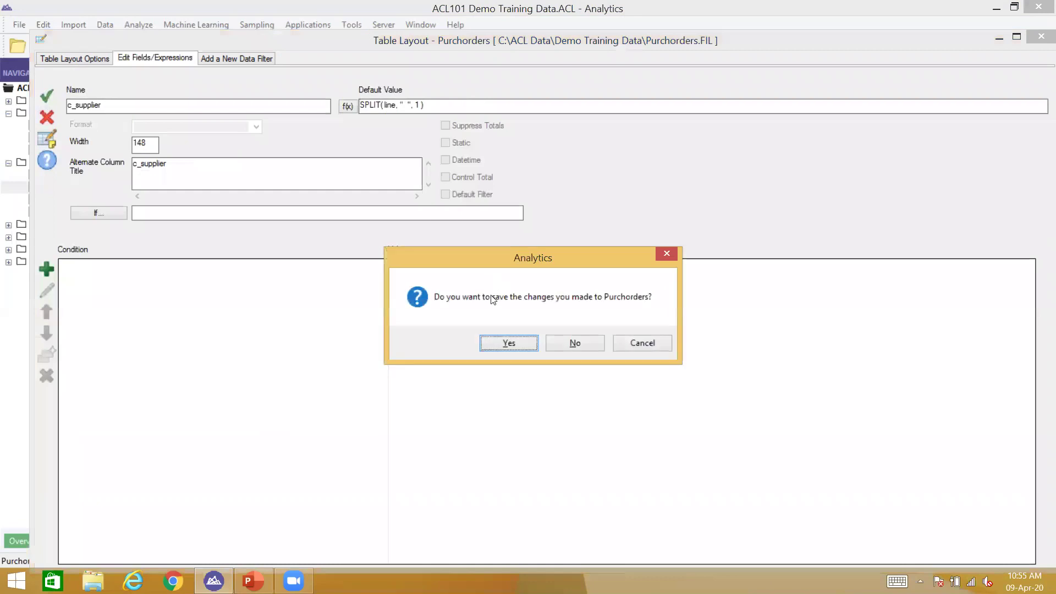
{"action": "left_click", "coordinate": [509, 343]}
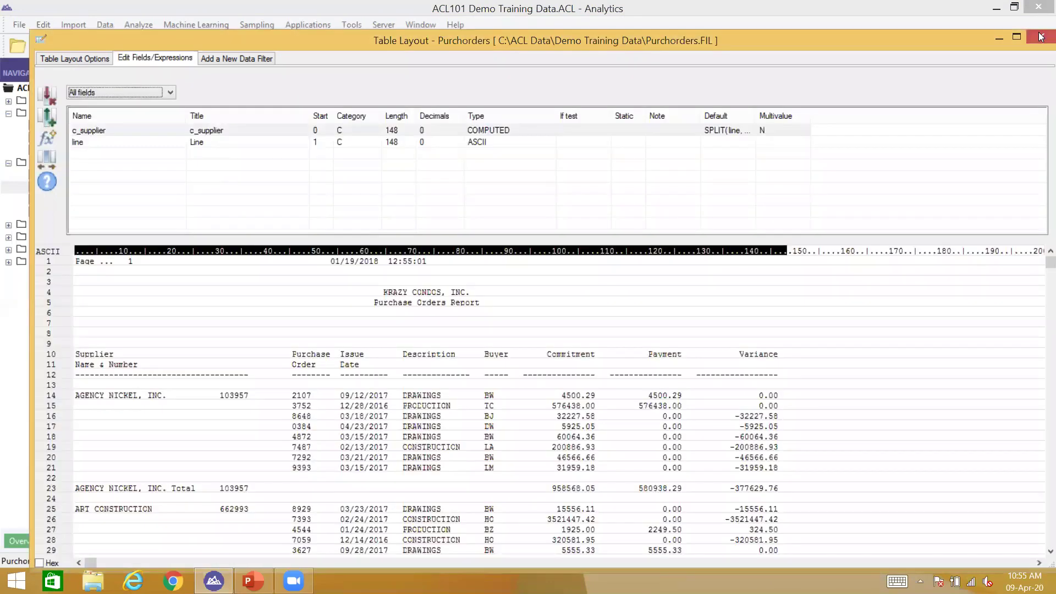
{"action": "left_click", "coordinate": [1041, 38]}
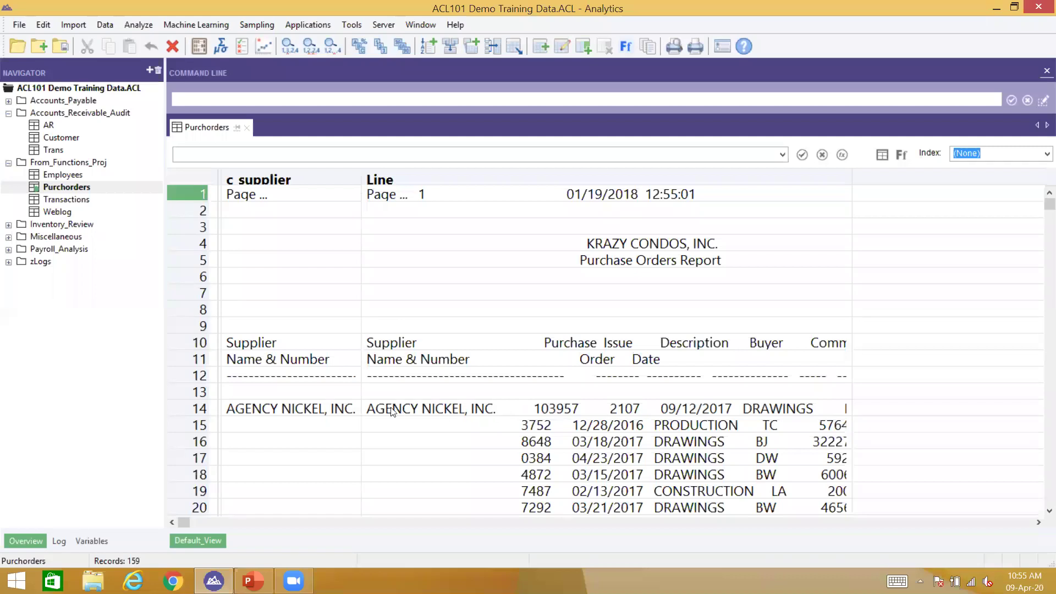
Compare the c_supplier values with the supplier name and number in Line for record 14 and the records around it.
{"action": "left_click", "coordinate": [418, 414]}
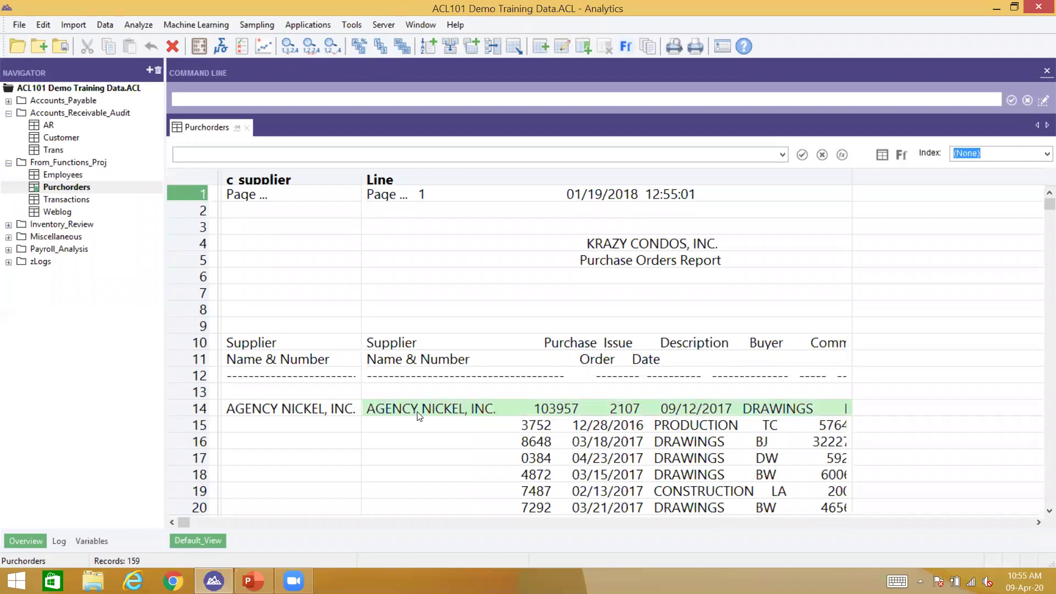
{"action": "left_click", "coordinate": [318, 414]}
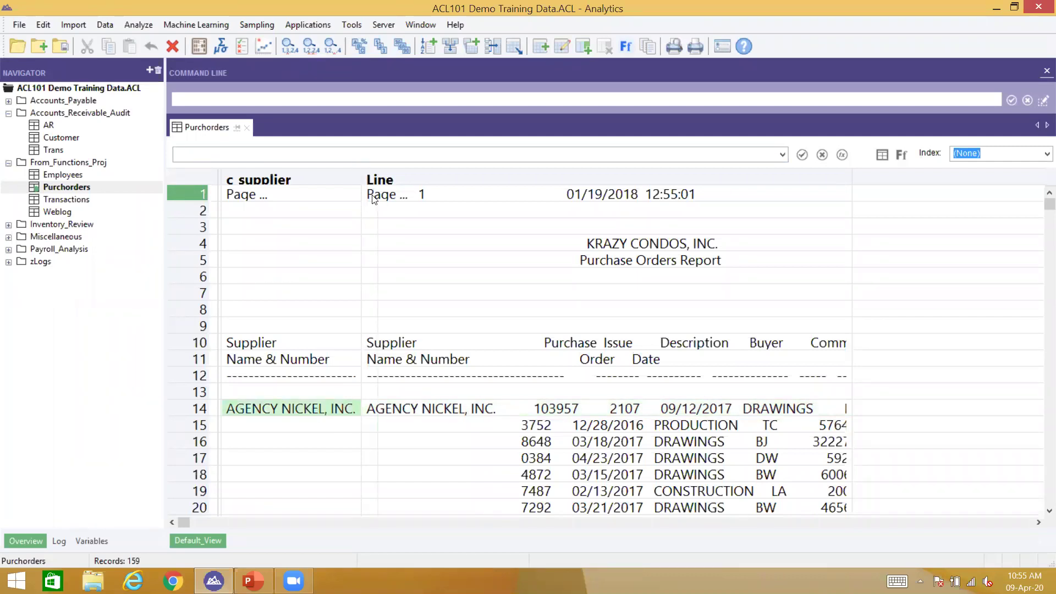
{"action": "left_click_drag", "start_coordinate": [342, 426], "coordinate": [339, 490]}
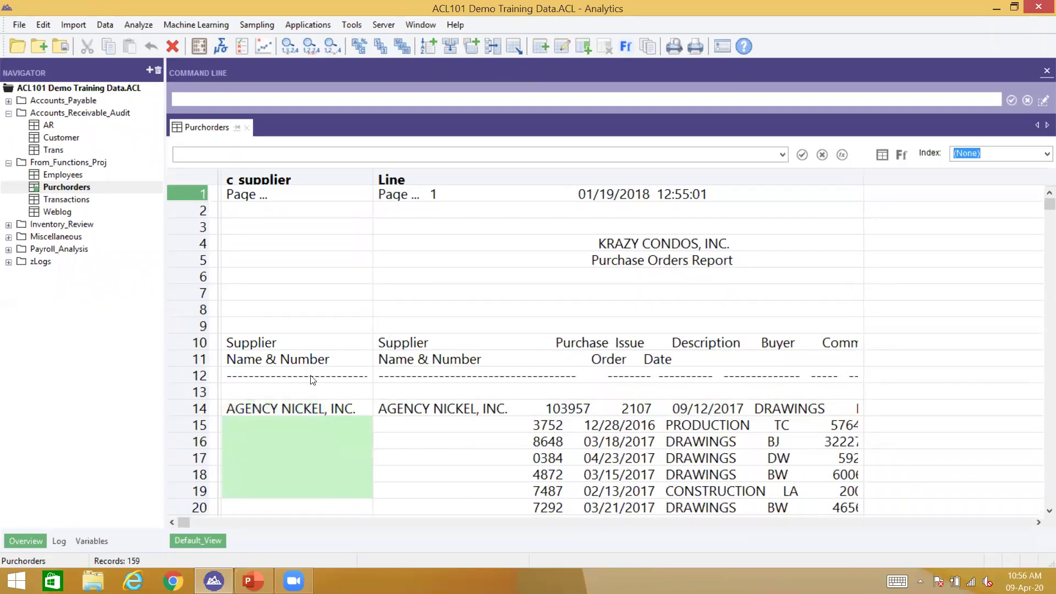
{"action": "left_click_drag", "start_coordinate": [313, 396], "coordinate": [266, 82]}
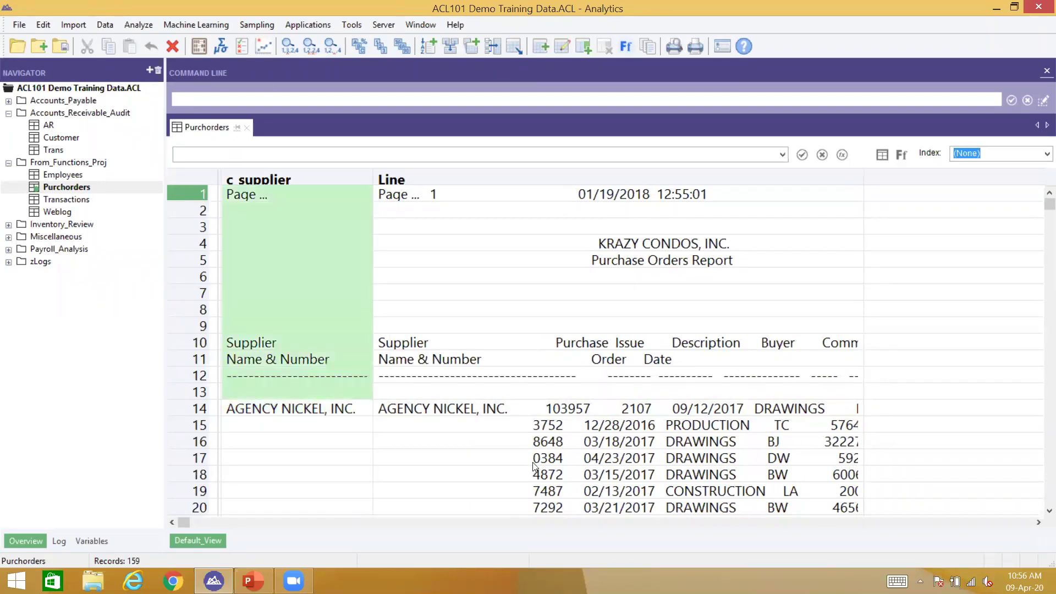
{"action": "left_click", "coordinate": [567, 408]}
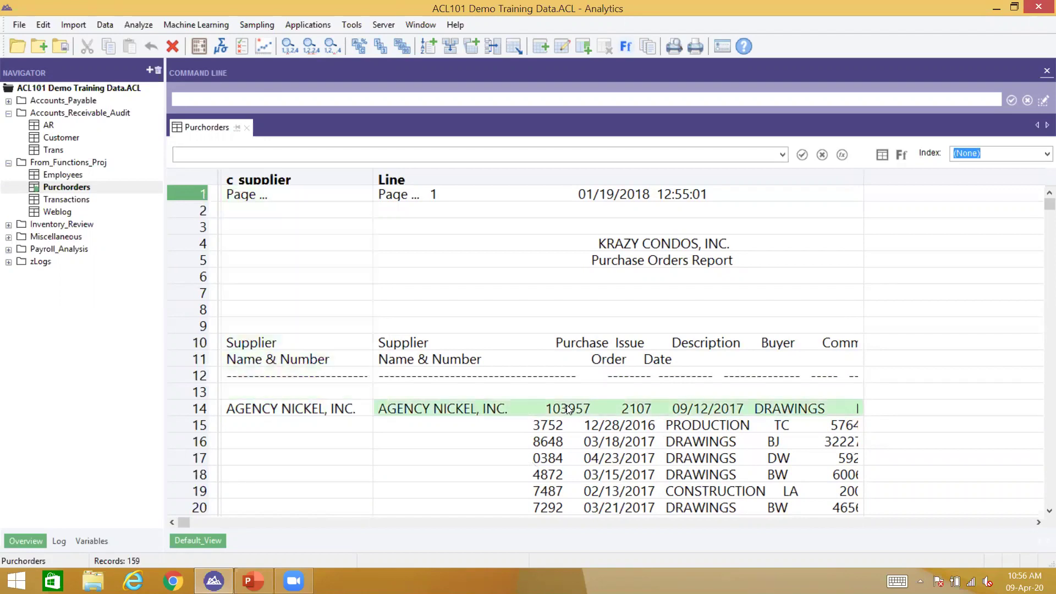
{"action": "left_click", "coordinate": [294, 422]}
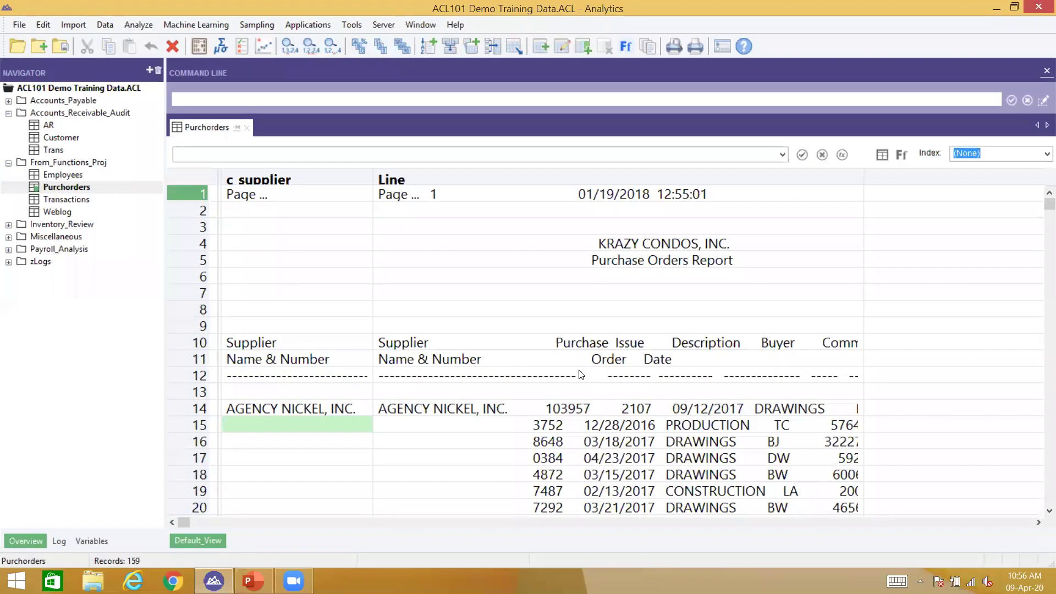
{"action": "left_click", "coordinate": [503, 397]}
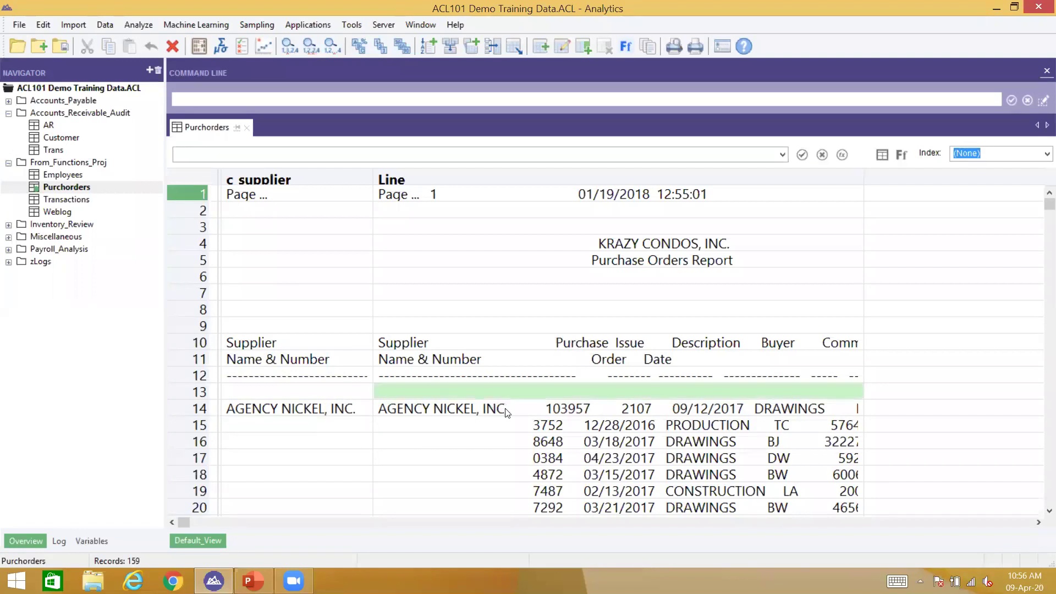
{"action": "left_click", "coordinate": [506, 410]}
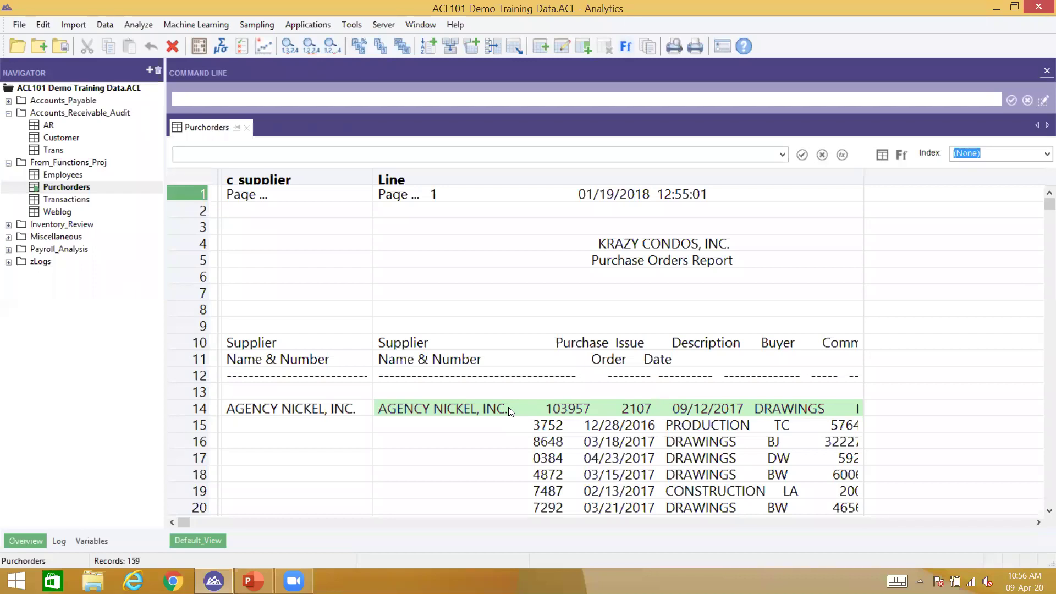
{"action": "left_click", "coordinate": [359, 408]}
{"action": "left_click", "coordinate": [413, 407]}
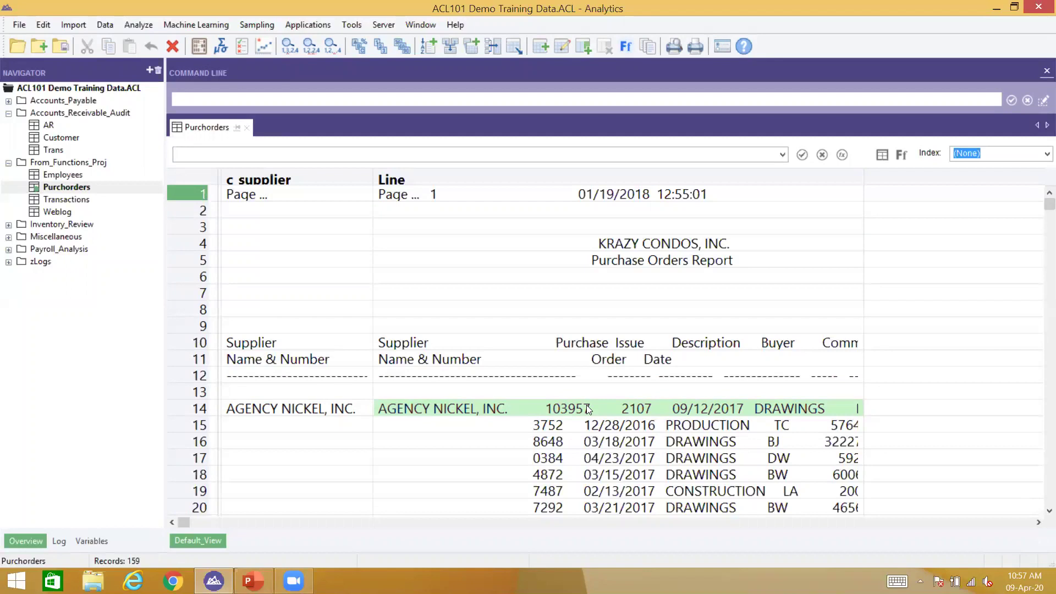
Start a new computed field named c_supplier_no in the Purchorders table layout and open the builder for its default value expression.
{"action": "key", "text": "ctrl+i"}
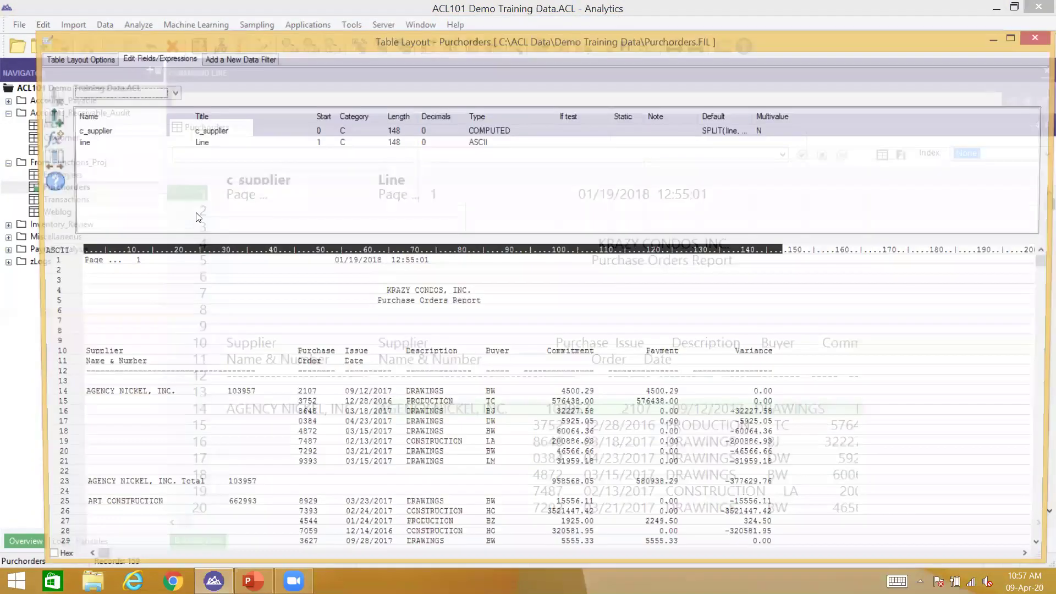
{"action": "double_click", "coordinate": [178, 41]}
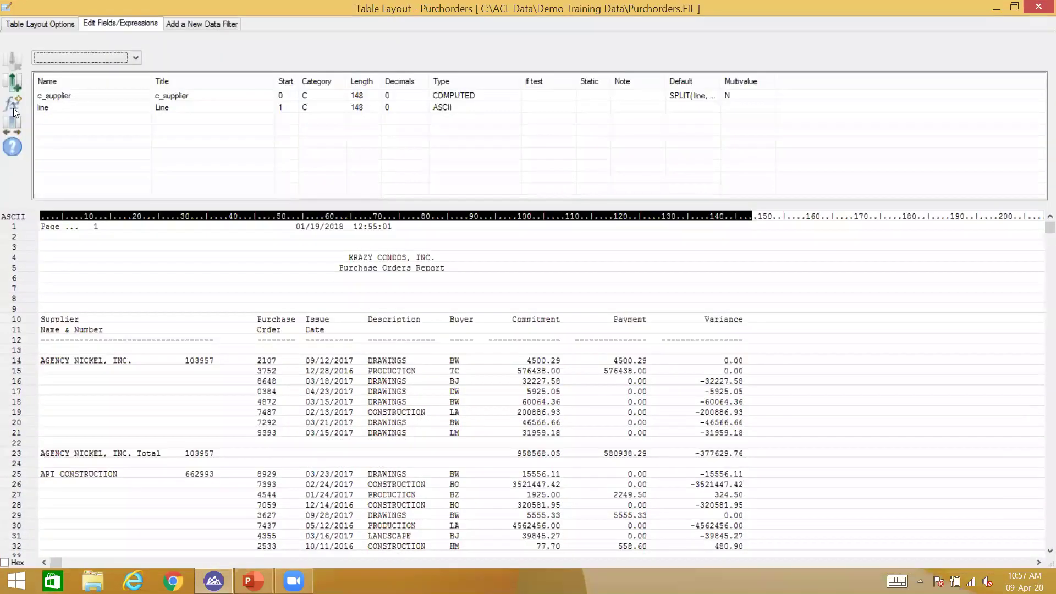
{"action": "left_click", "coordinate": [14, 105]}
{"action": "type", "text": "c_suplier"}
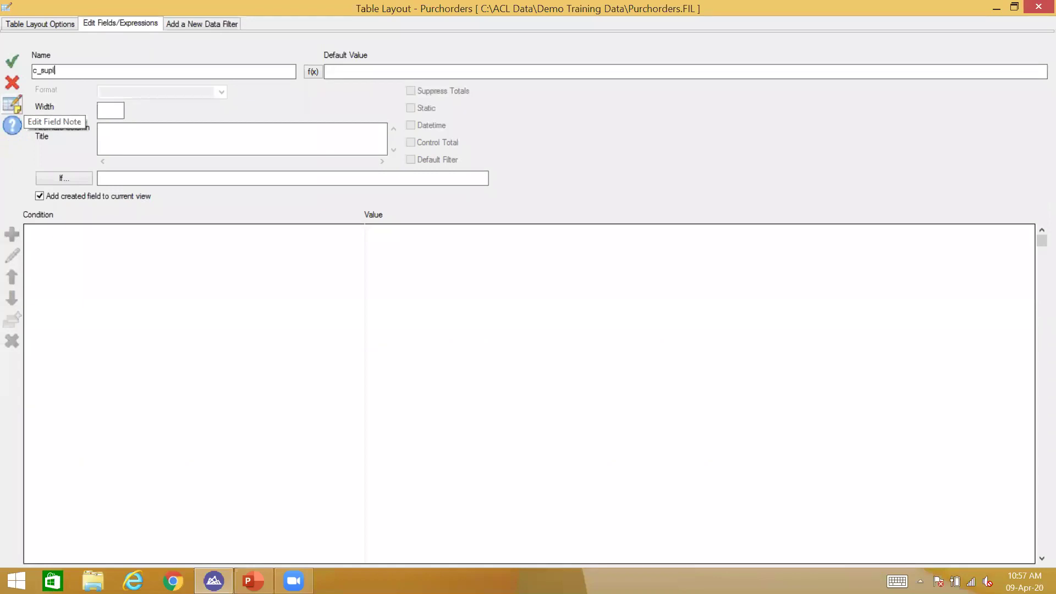
{"action": "key", "text": "BackSpace"}
{"action": "key", "text": "BackSpace"}
{"action": "key", "text": "BackSpace"}
{"action": "type", "text": "plier_no"}
{"action": "left_click", "coordinate": [312, 72]}
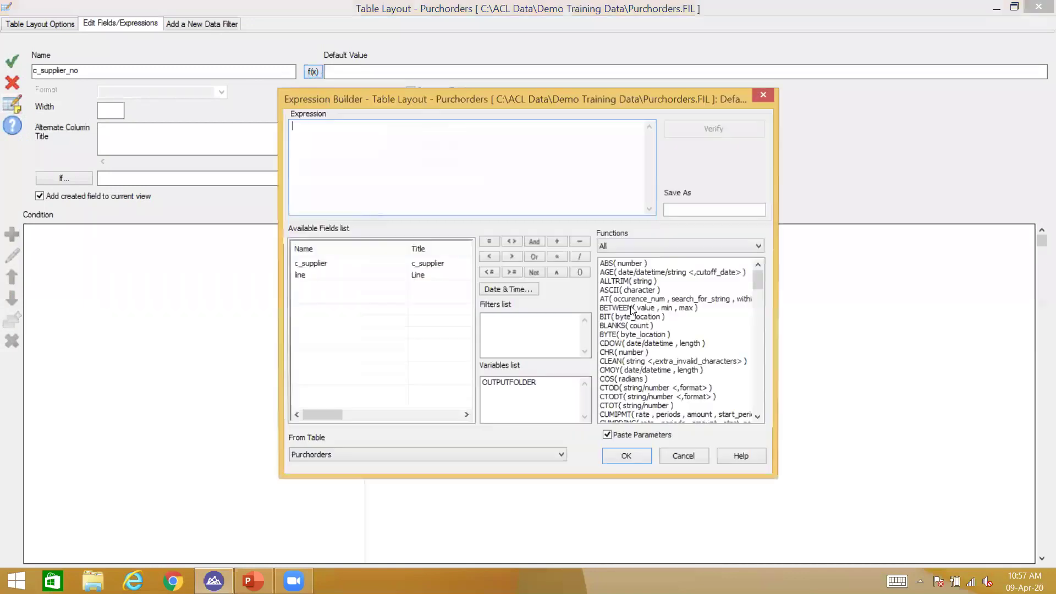
Insert the SPLIT function with line as the string and c_supplier as the separator.
{"action": "scroll", "coordinate": [652, 311], "scroll_direction": "down", "scroll_amount": 20}
{"action": "key", "text": "Down"}
{"action": "key", "text": "Down"}
{"action": "key", "text": "Down"}
{"action": "key", "text": "Down"}
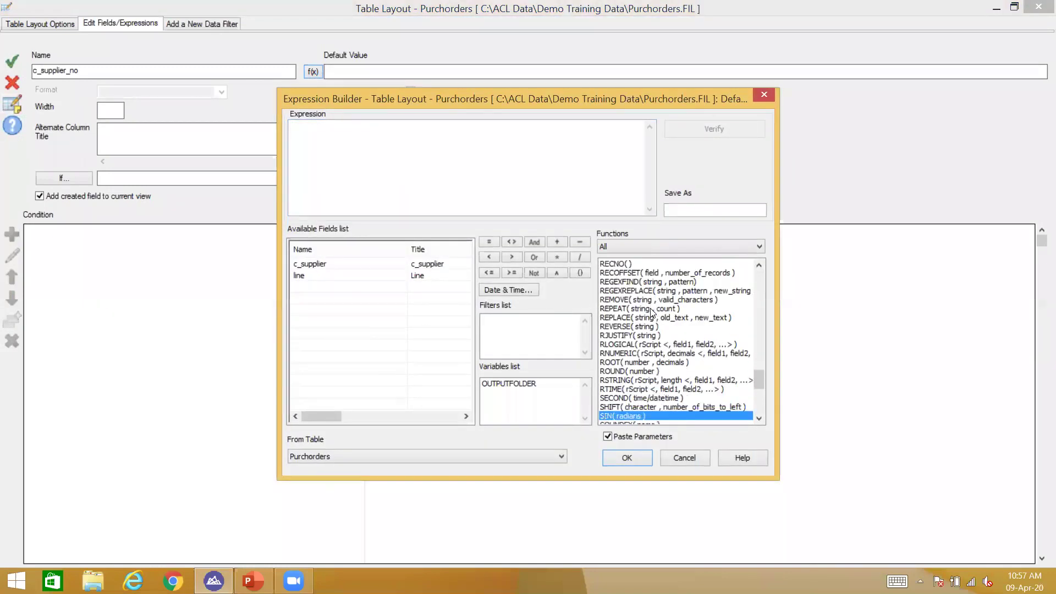
{"action": "double_click", "coordinate": [675, 416]}
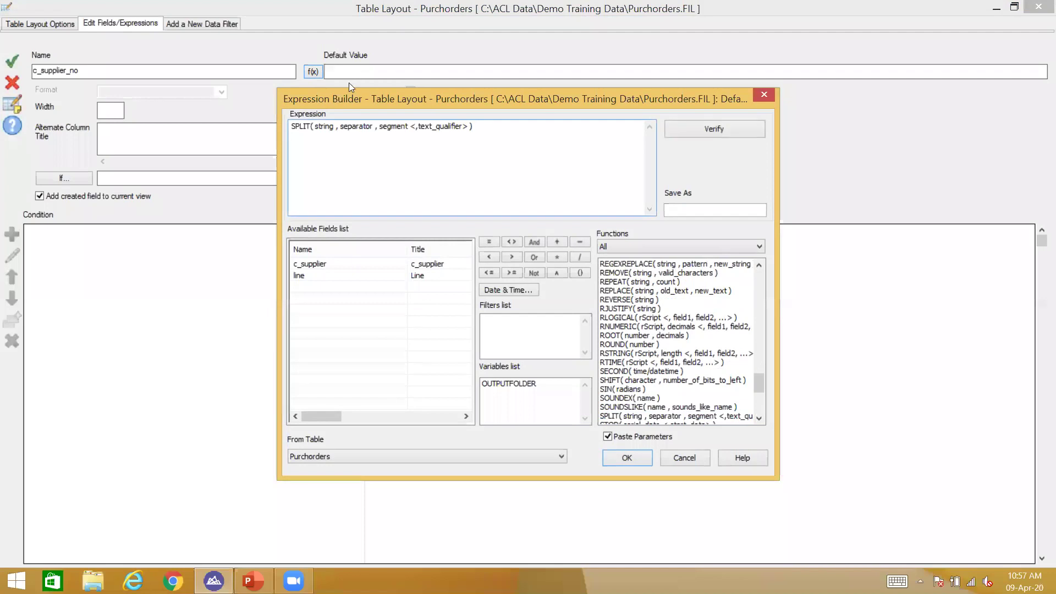
{"action": "double_click", "coordinate": [325, 126]}
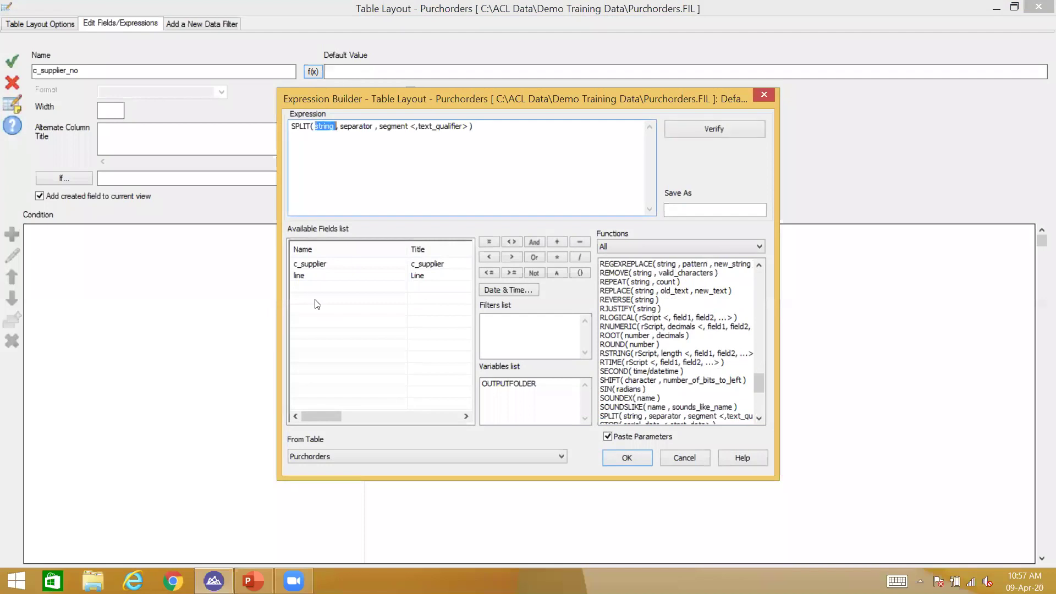
{"action": "double_click", "coordinate": [299, 276]}
{"action": "left_click", "coordinate": [348, 127]}
{"action": "double_click", "coordinate": [346, 128]}
{"action": "double_click", "coordinate": [311, 264]}
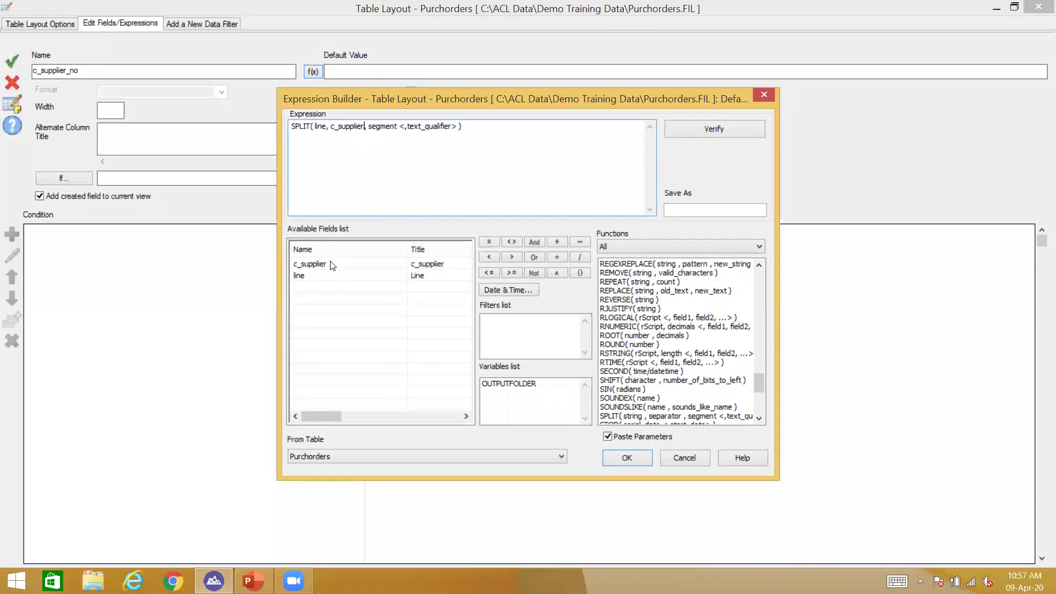
Complete the expression as SPLIT( line, c_supplier, 2 ) without a text qualifier, and accept the field with its addition to the current view.
{"action": "double_click", "coordinate": [378, 126]}
{"action": "type", "text": "2"}
{"action": "key", "text": "Delete"}
{"action": "key", "text": "Delete"}
{"action": "key", "text": "Delete"}
{"action": "key", "text": "Delete"}
{"action": "key", "text": "Delete"}
{"action": "key", "text": "Delete"}
{"action": "key", "text": "Delete"}
{"action": "key", "text": "Delete"}
{"action": "key", "text": "Delete"}
{"action": "key", "text": "Delete"}
{"action": "key", "text": "Delete"}
{"action": "key", "text": "Delete"}
{"action": "key", "text": "Delete"}
{"action": "key", "text": "Delete"}
{"action": "key", "text": "Delete"}
{"action": "key", "text": "Delete"}
{"action": "key", "text": "Delete"}
{"action": "key", "text": "Return"}
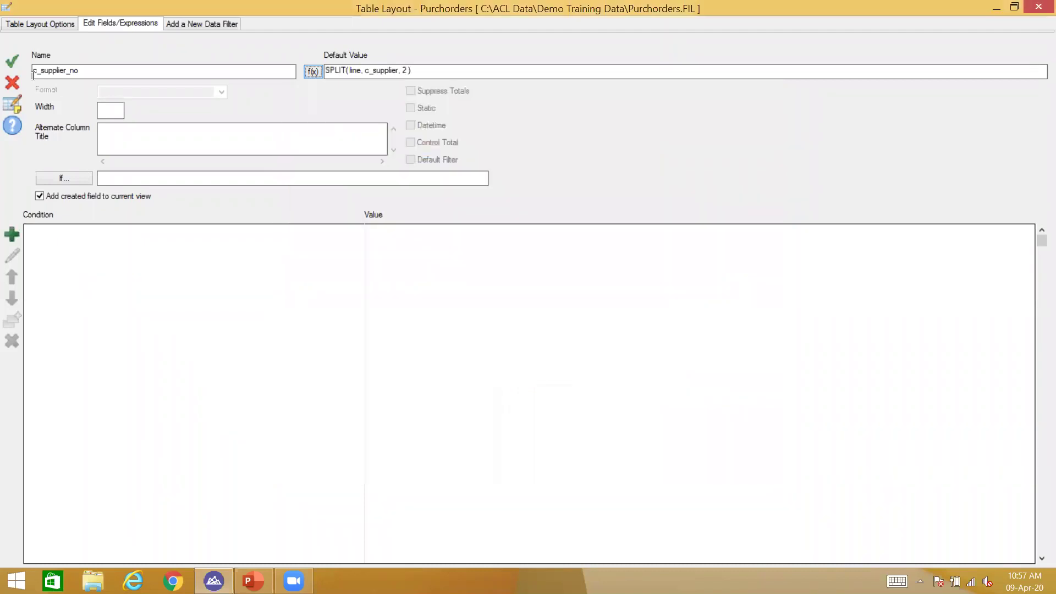
{"action": "left_click", "coordinate": [20, 62]}
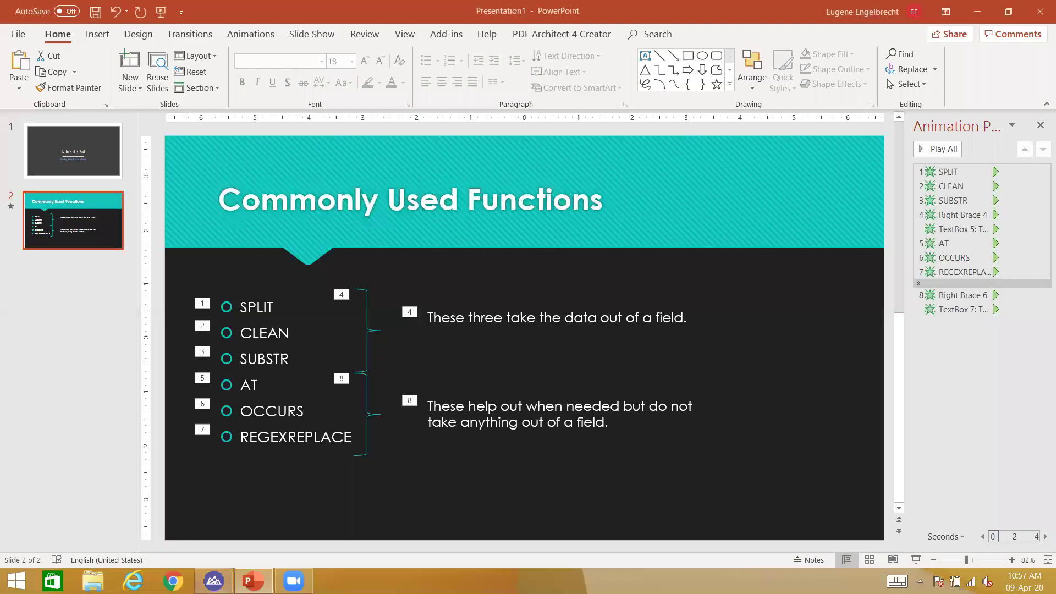
Return to ACL Analytics, resize all columns in the Purchorders view, and move the c_supplier_no column before Line.
{"action": "left_click", "coordinate": [214, 580]}
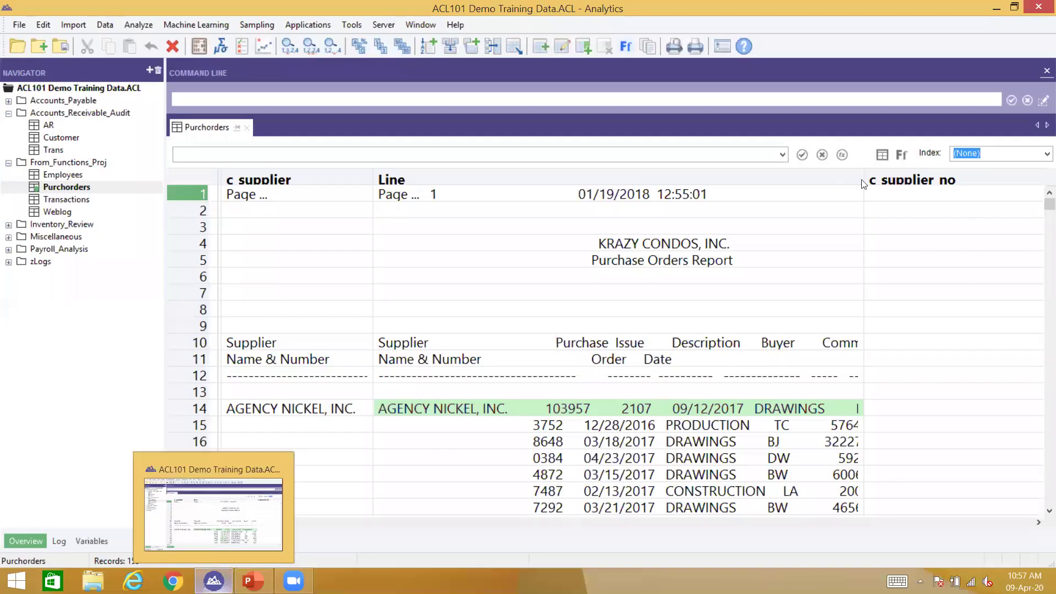
{"action": "left_click", "coordinate": [914, 228]}
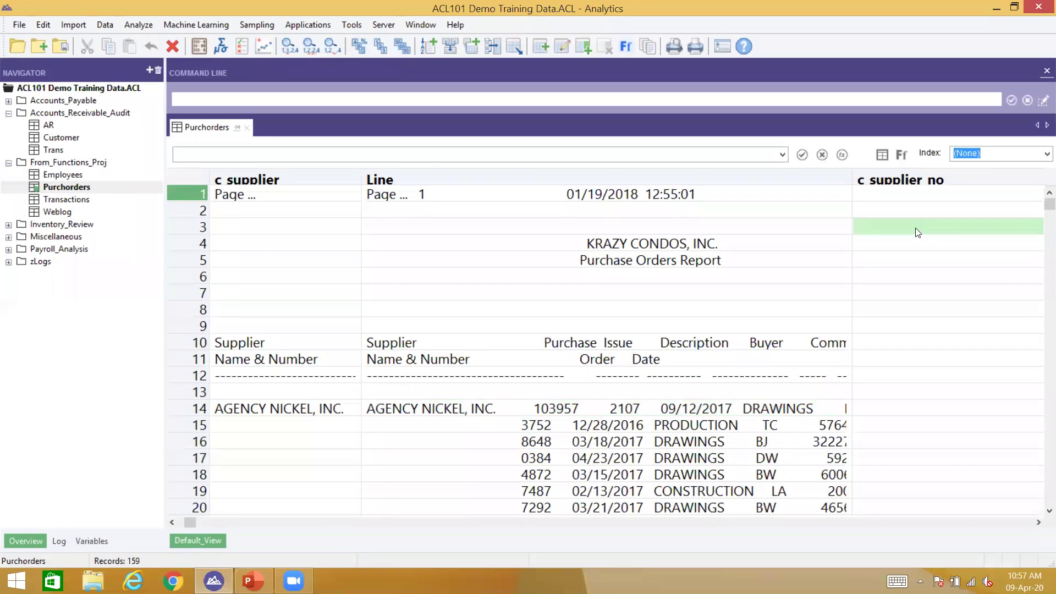
{"action": "right_click", "coordinate": [914, 230]}
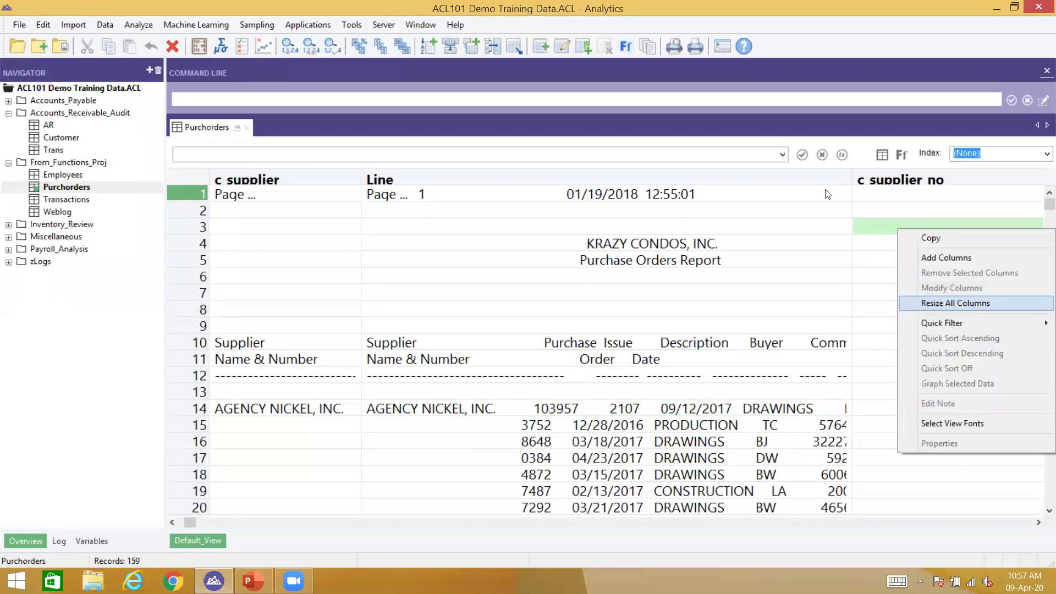
{"action": "left_click", "coordinate": [951, 303]}
{"action": "left_click", "coordinate": [869, 182]}
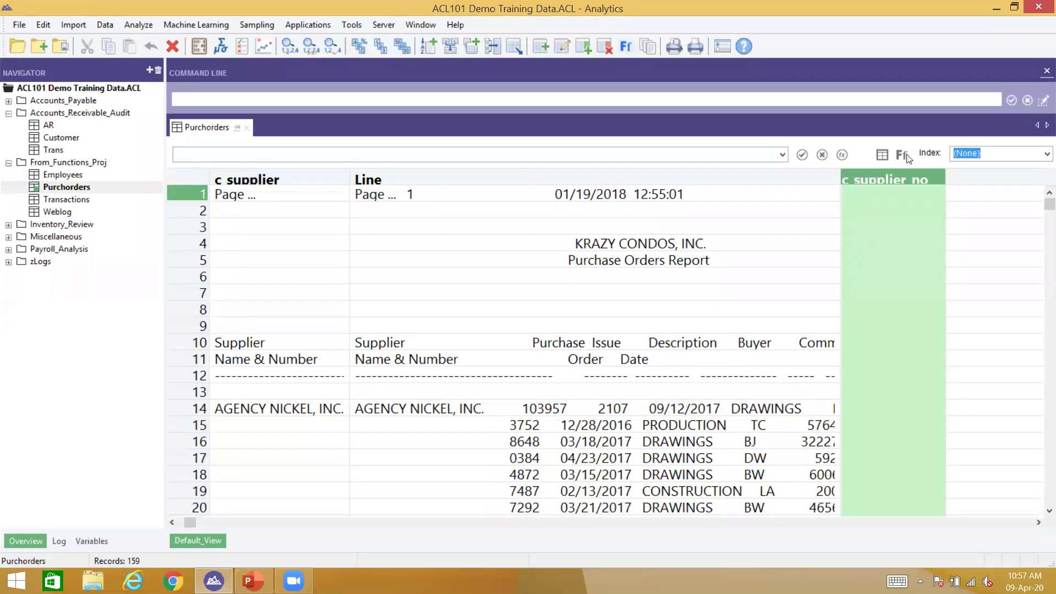
{"action": "left_click_drag", "start_coordinate": [901, 174], "coordinate": [403, 182]}
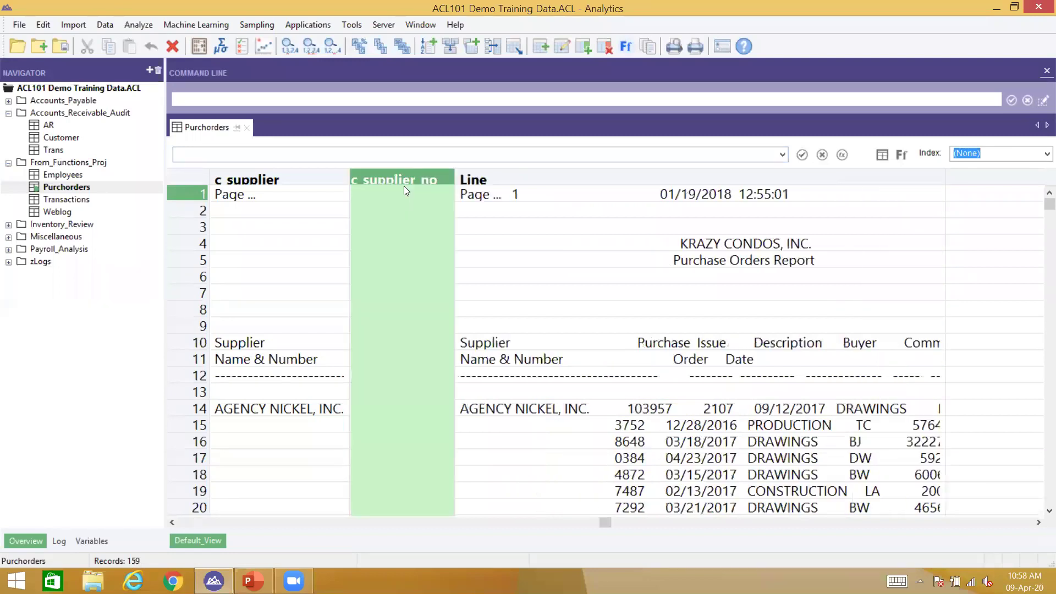
Widen the c_supplier column and compare its full field length for record 14 with the supplier name in Line.
{"action": "left_click", "coordinate": [518, 409]}
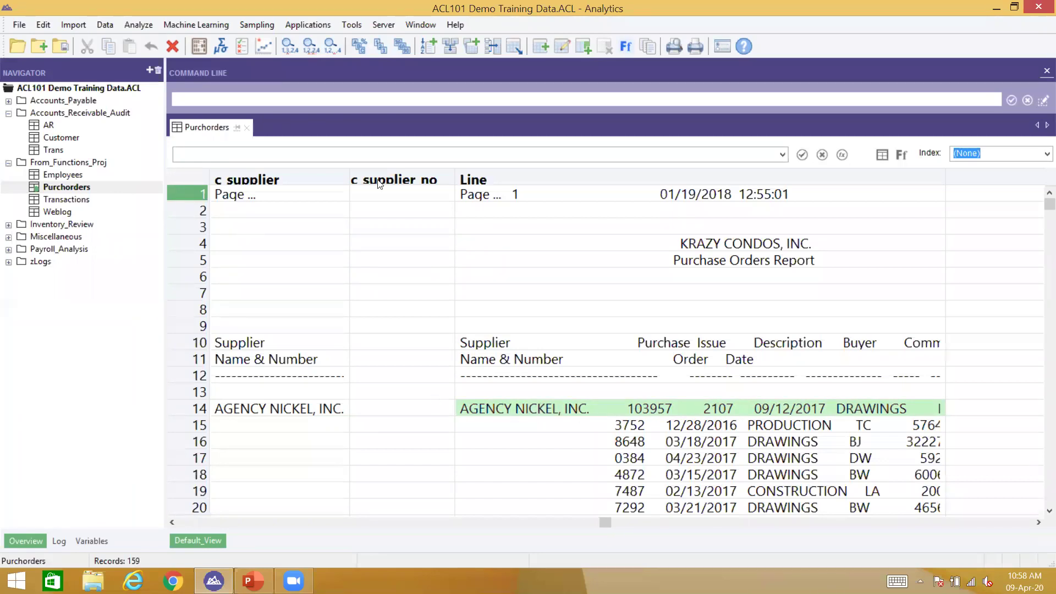
{"action": "left_click_drag", "start_coordinate": [350, 170], "coordinate": [407, 175]}
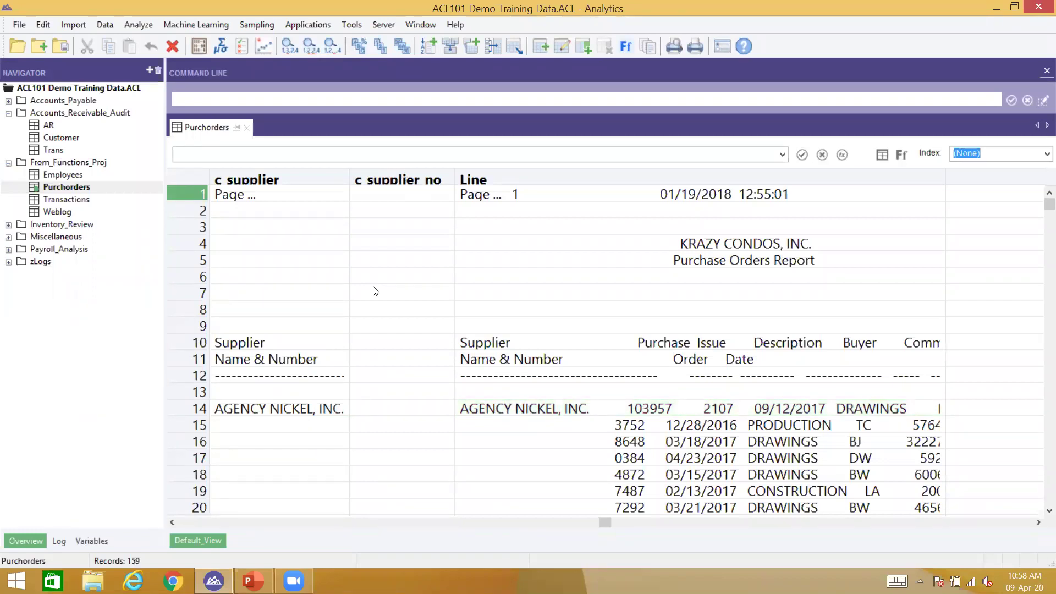
{"action": "left_click", "coordinate": [220, 413]}
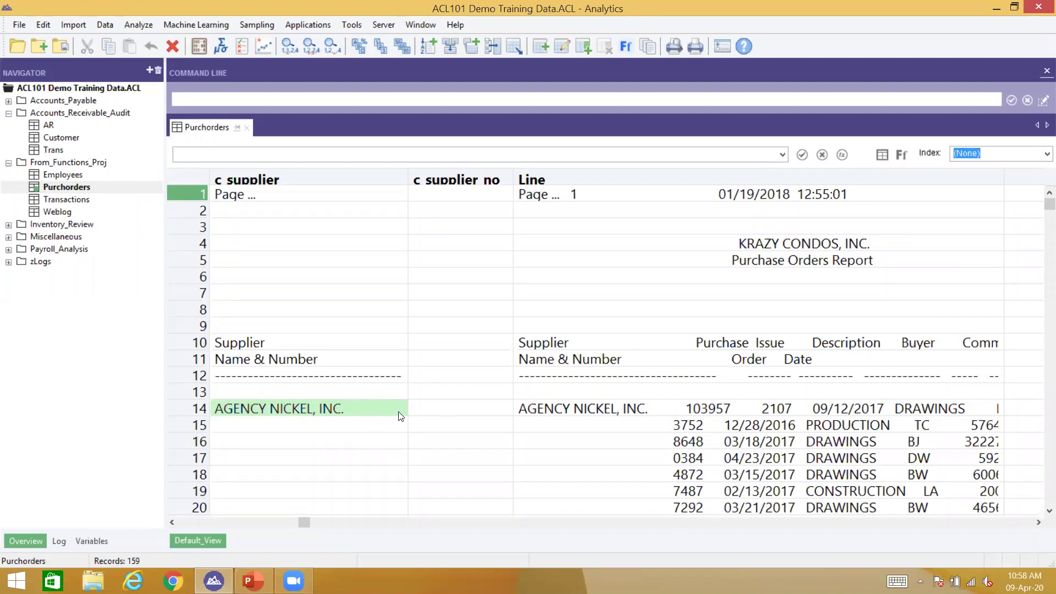
{"action": "left_click", "coordinate": [589, 414]}
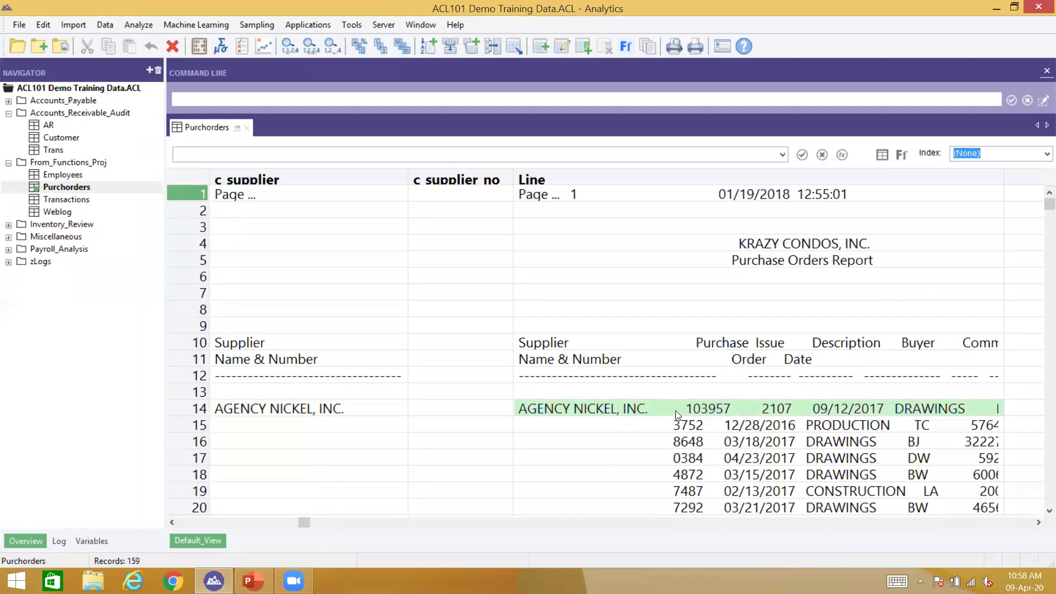
{"action": "left_click", "coordinate": [339, 410]}
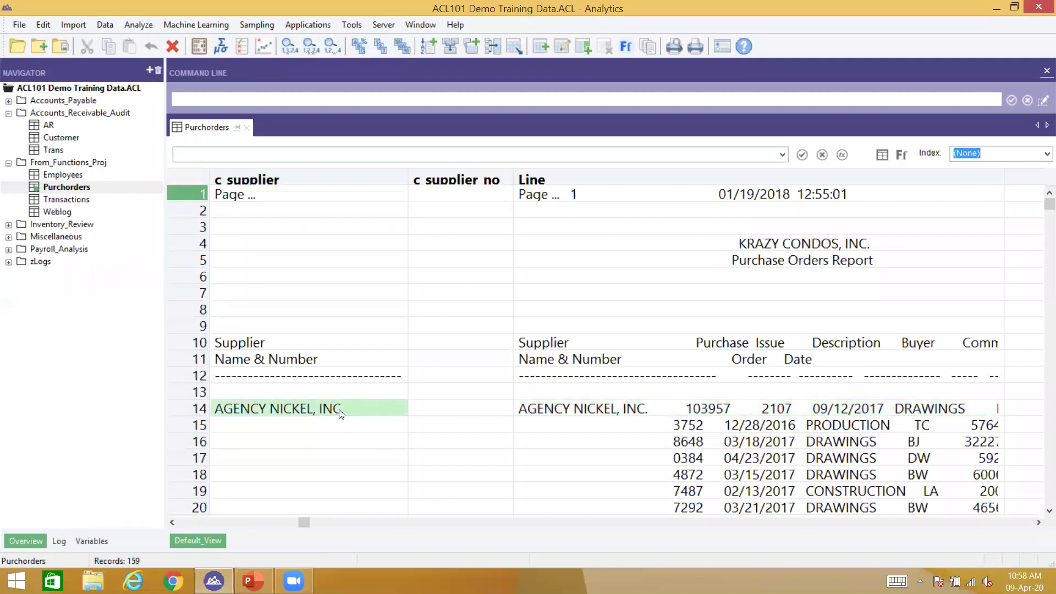
Change the c_supplier_no expression to SPLIT( line, ALLTRIM(c_supplier), 2 ) and save the changes to Purchorders.
{"action": "key", "text": "ctrl+l"}
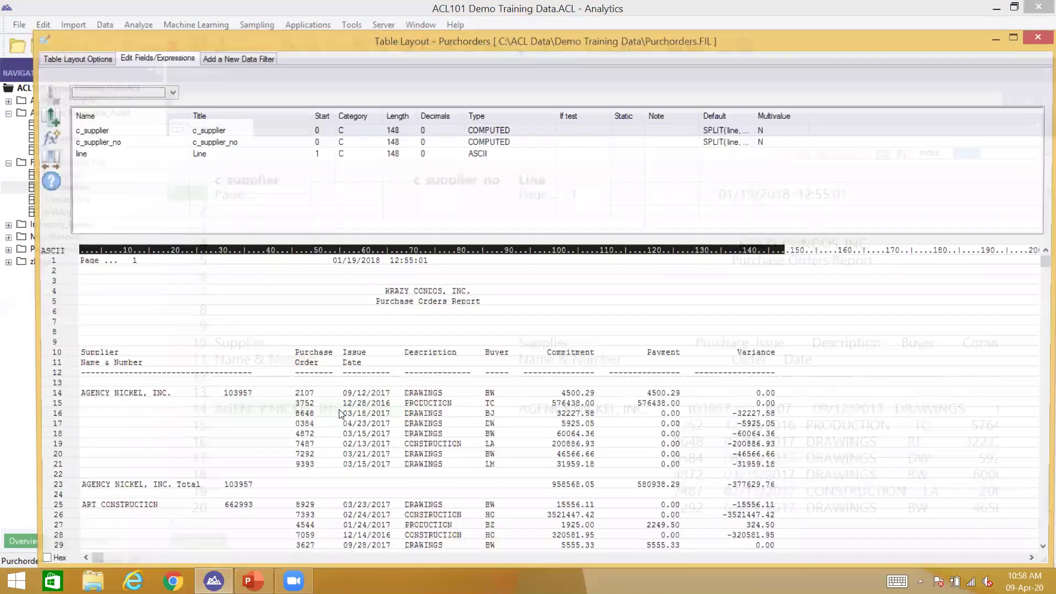
{"action": "double_click", "coordinate": [327, 46]}
{"action": "double_click", "coordinate": [224, 107]}
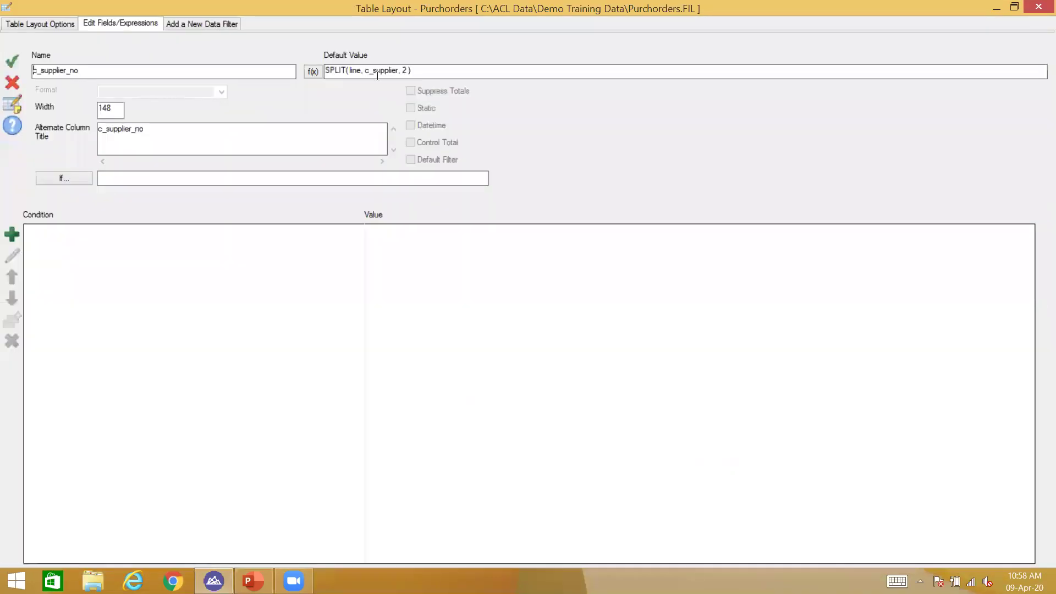
{"action": "left_click", "coordinate": [445, 74]}
{"action": "left_click", "coordinate": [366, 70]}
{"action": "type", "text": "ALLTRIM("}
{"action": "left_click", "coordinate": [433, 71]}
{"action": "type", "text": ")"}
{"action": "key", "text": "Return"}
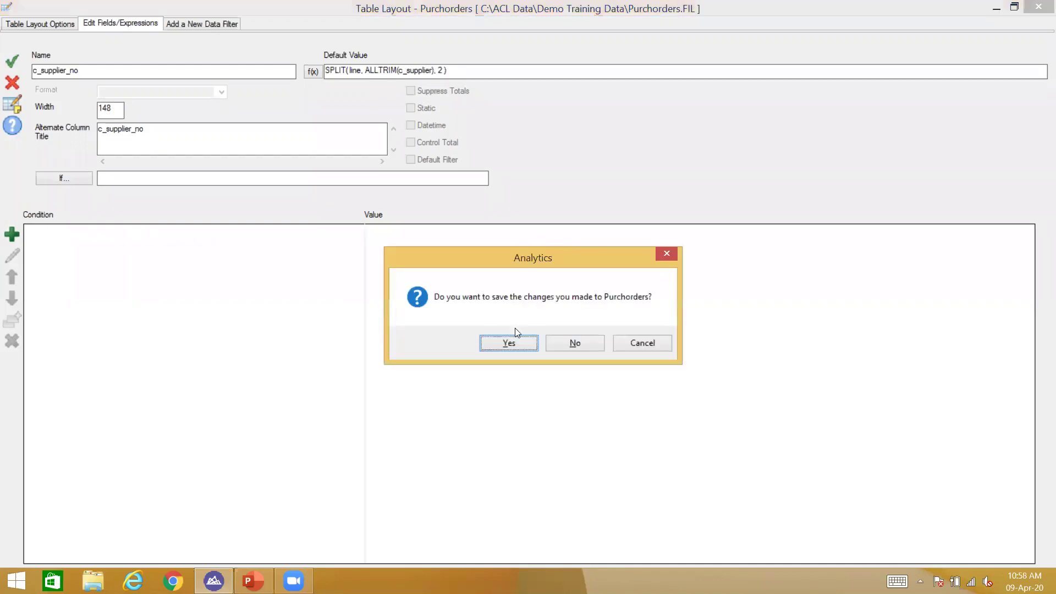
{"action": "left_click", "coordinate": [509, 343]}
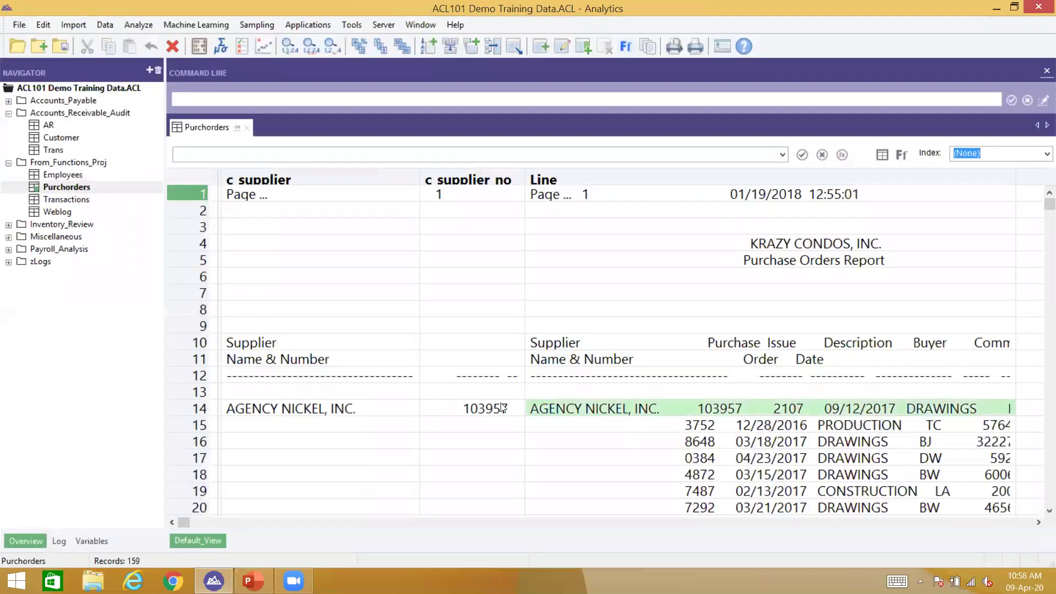
Widen the c_supplier_no column and examine everything it extracts from Line for record 14.
{"action": "left_click", "coordinate": [502, 407]}
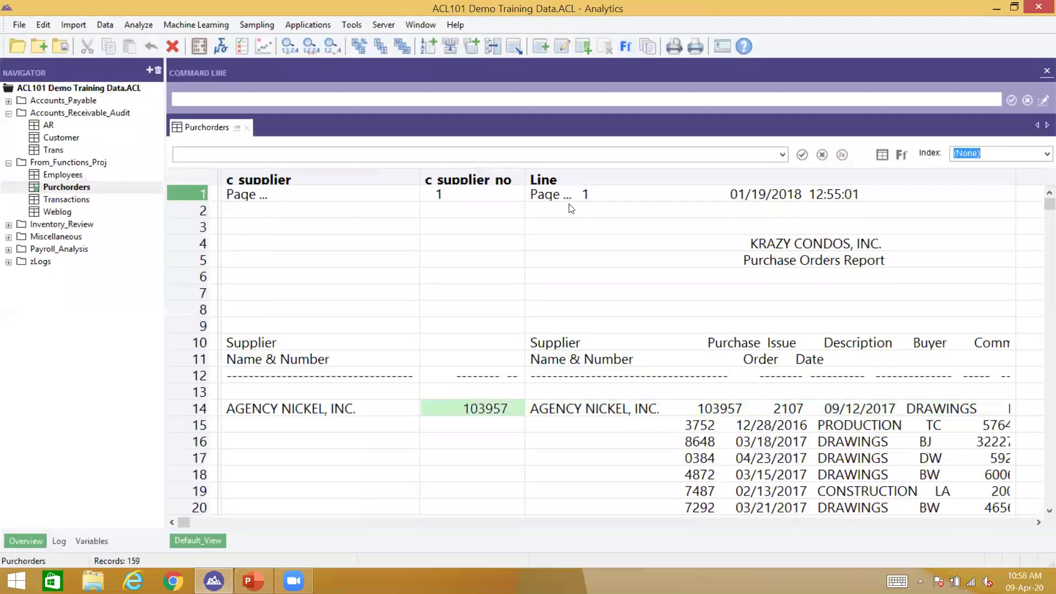
{"action": "double_click", "coordinate": [529, 181]}
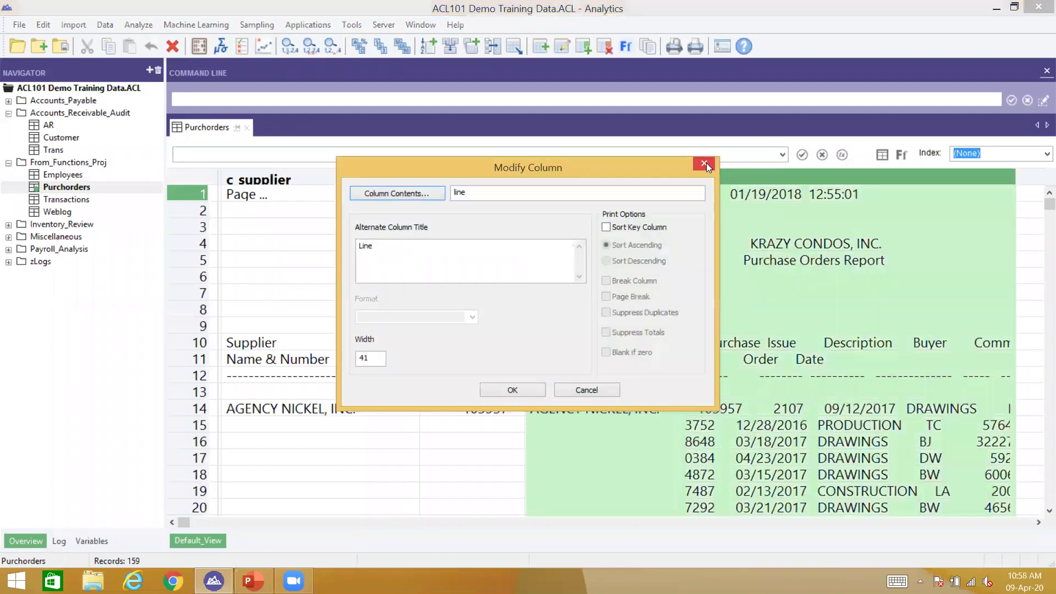
{"action": "left_click", "coordinate": [705, 163]}
{"action": "left_click_drag", "start_coordinate": [788, 196], "coordinate": [596, 414]}
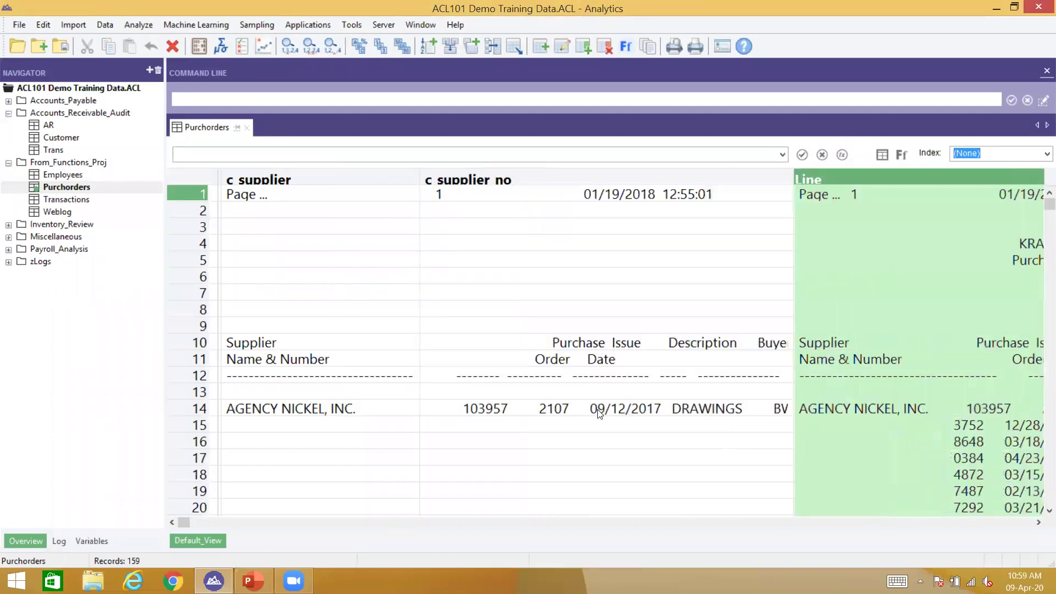
{"action": "left_click", "coordinate": [555, 412]}
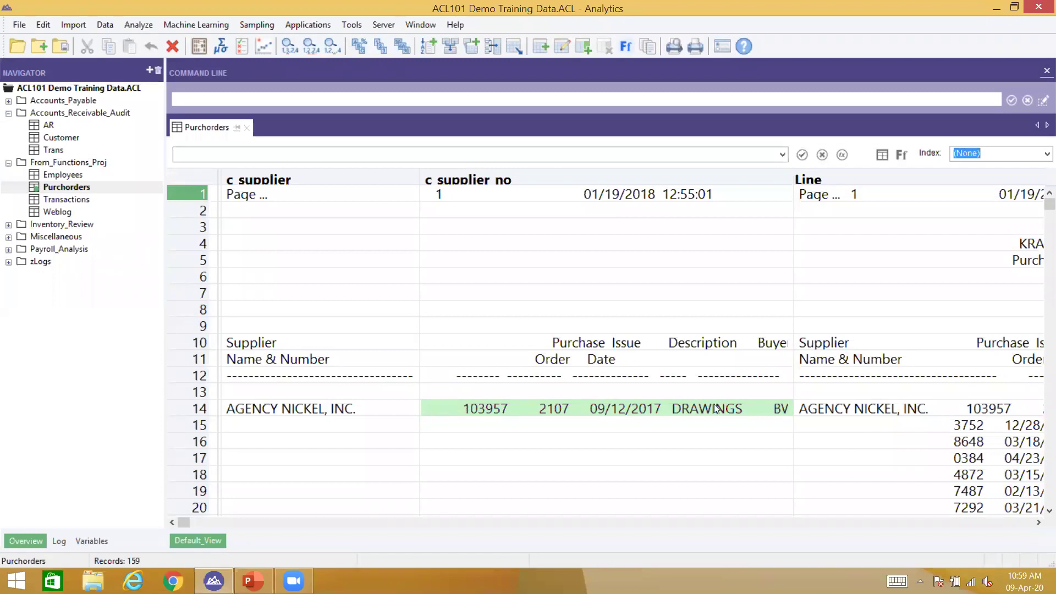
Reopen the c_supplier_no field and wrap its whole SPLIT expression in ALLTRIM.
{"action": "double_click", "coordinate": [480, 406]}
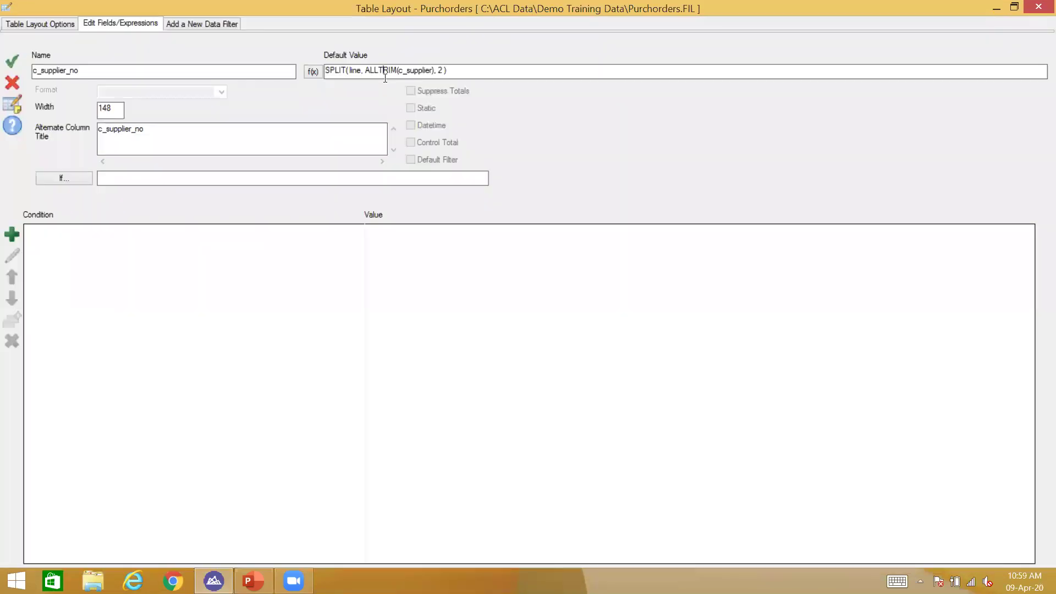
{"action": "key", "text": "Home"}
{"action": "type", "text": "ALLTRIM"}
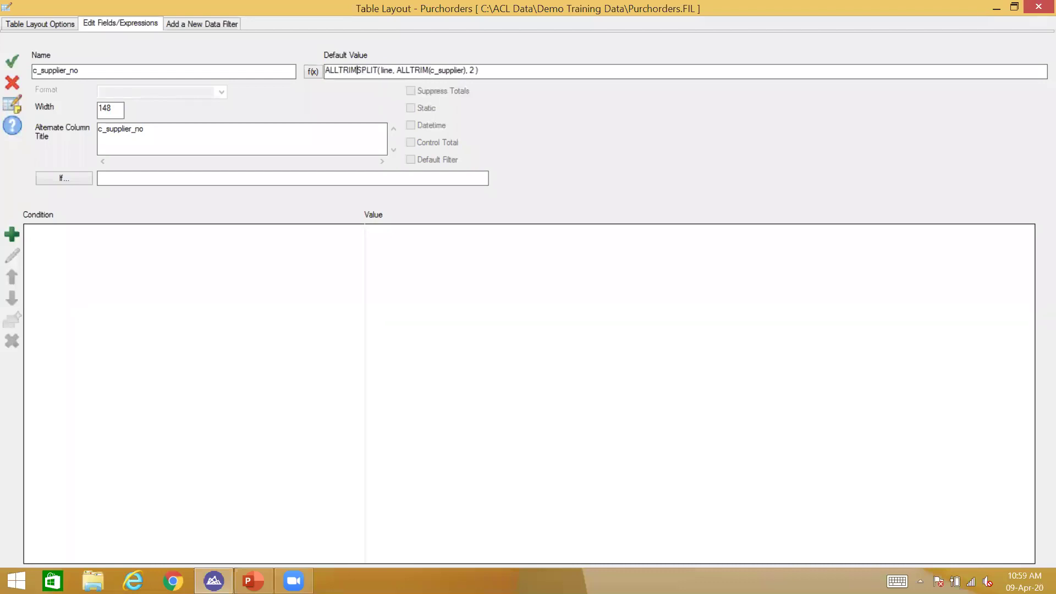
{"action": "type", "text": "("}
{"action": "left_click", "coordinate": [534, 66]}
{"action": "type", "text": ")"}
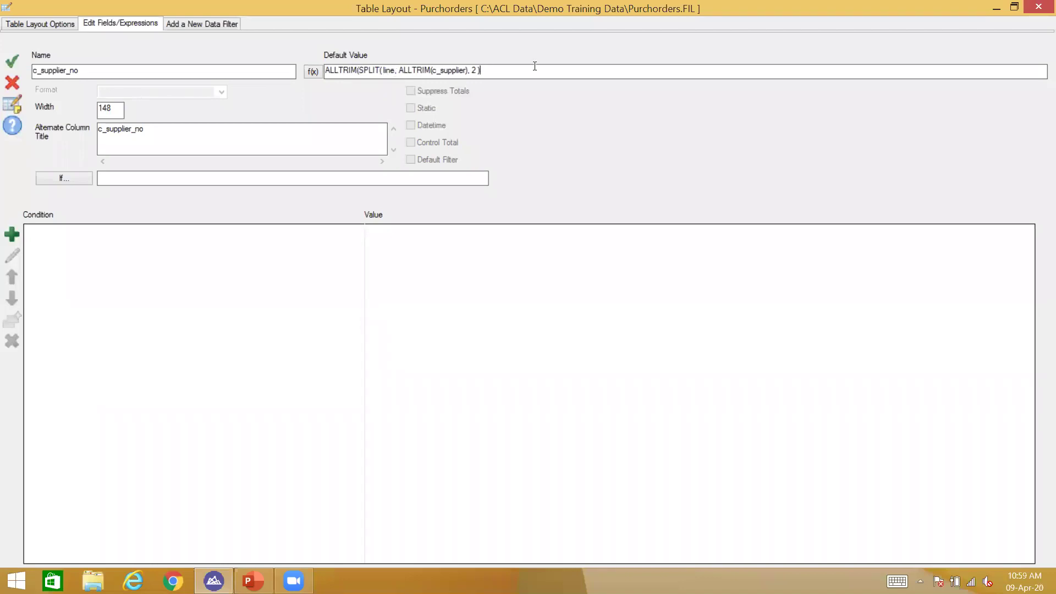
{"action": "type", "text": ")"}
Wrap the ALLTRIM expression in CLEAN with " " as the extra invalid character, and save the changes to Purchorders.
{"action": "type", "text": "CLEAN"}
{"action": "type", "text": "("}
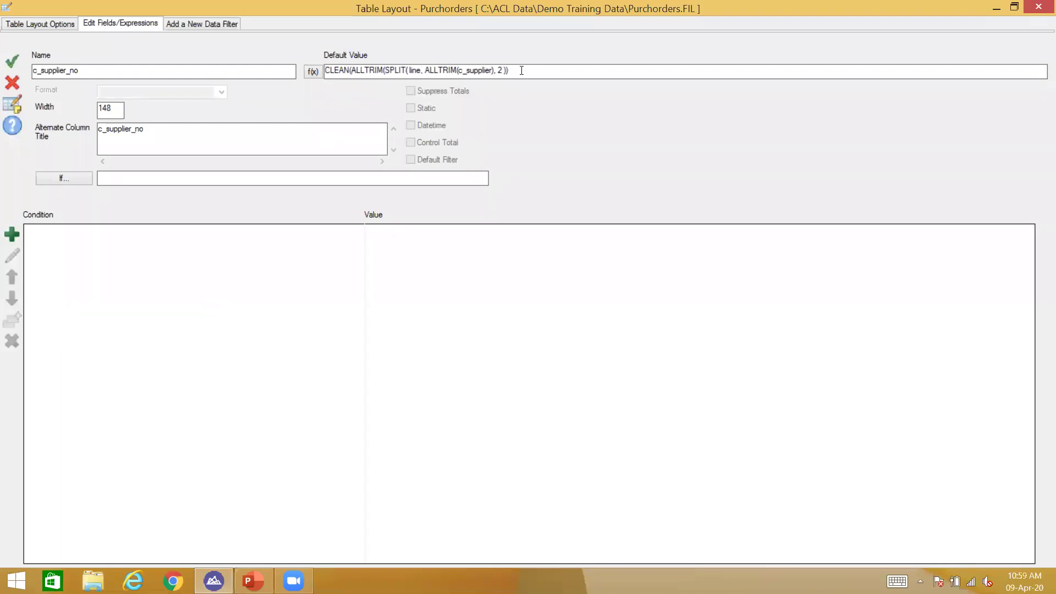
{"action": "type", "text": "\" \""}
{"action": "key", "text": "Return"}
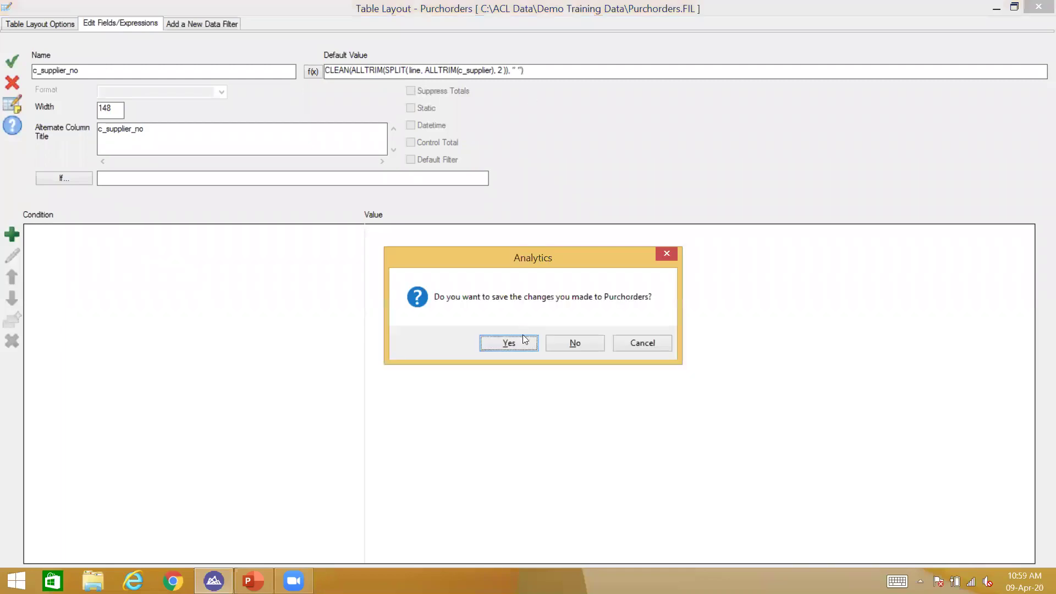
{"action": "left_click", "coordinate": [508, 343]}
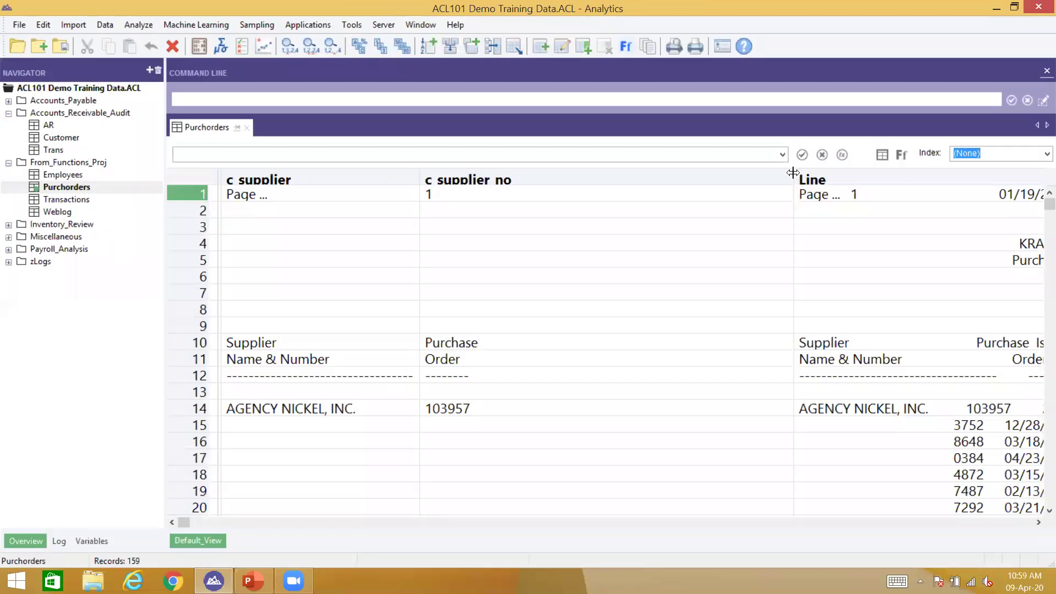
Narrow the c_supplier_no column and check its value for record 14.
{"action": "left_click_drag", "start_coordinate": [793, 173], "coordinate": [537, 189]}
{"action": "left_click", "coordinate": [465, 409]}
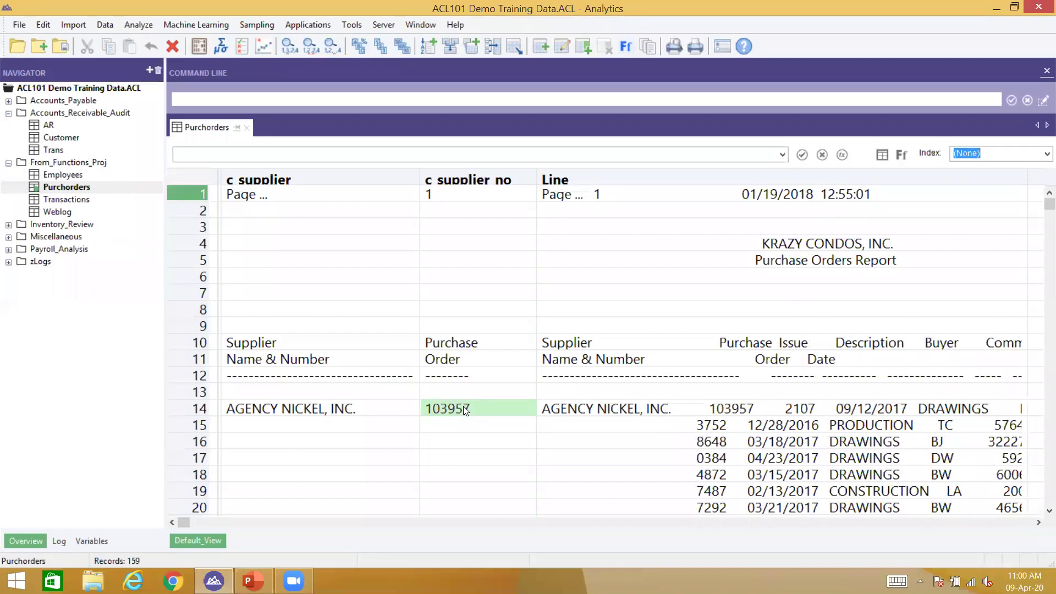
Compare the c_supplier and c_supplier_no values for record 14 with Line, and examine the Line entries of the records below it.
{"action": "left_click", "coordinate": [373, 407]}
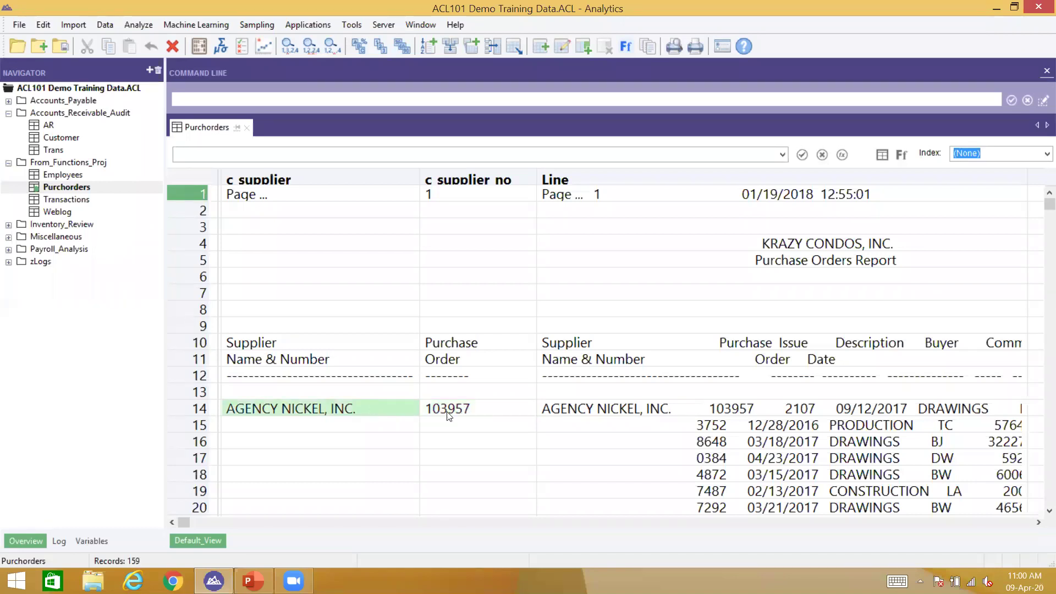
{"action": "left_click", "coordinate": [465, 412]}
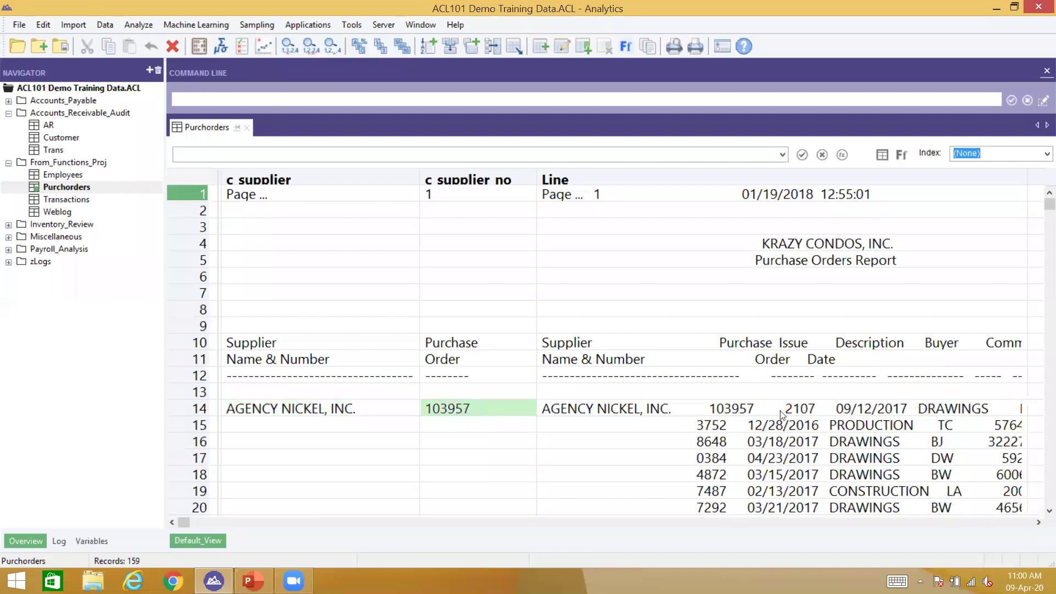
{"action": "left_click", "coordinate": [793, 412]}
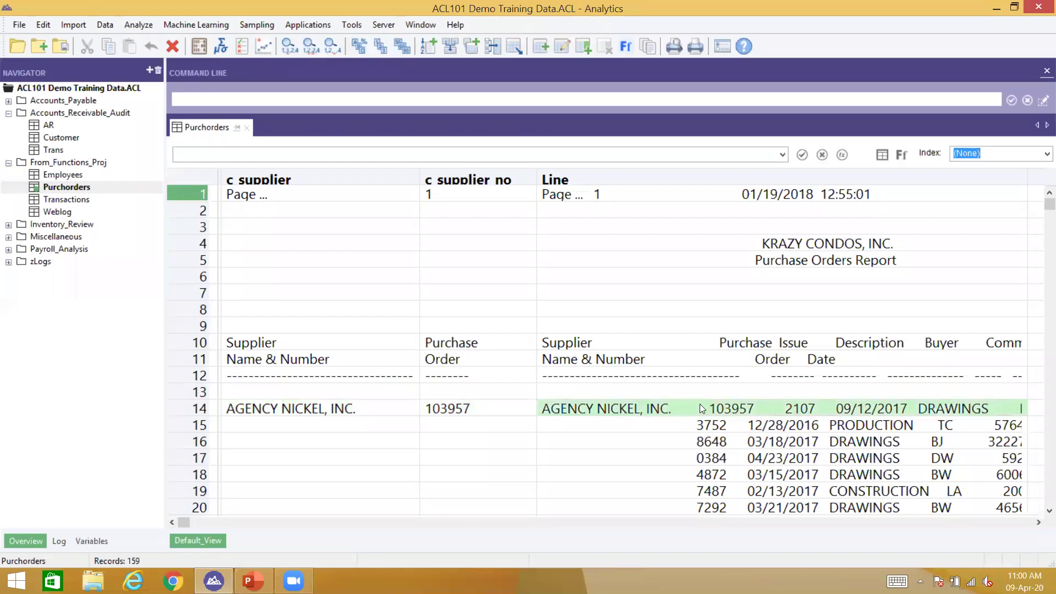
{"action": "left_click", "coordinate": [684, 428]}
{"action": "left_click", "coordinate": [682, 471], "text": "shift"}
{"action": "scroll", "coordinate": [674, 440], "scroll_direction": "down", "scroll_amount": 1}
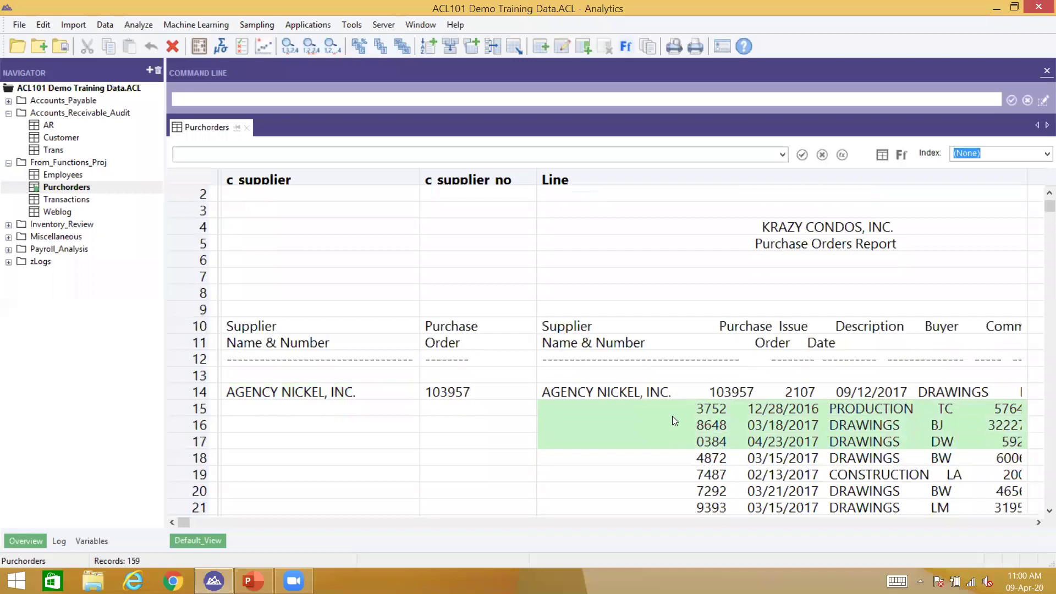
{"action": "left_click", "coordinate": [672, 416]}
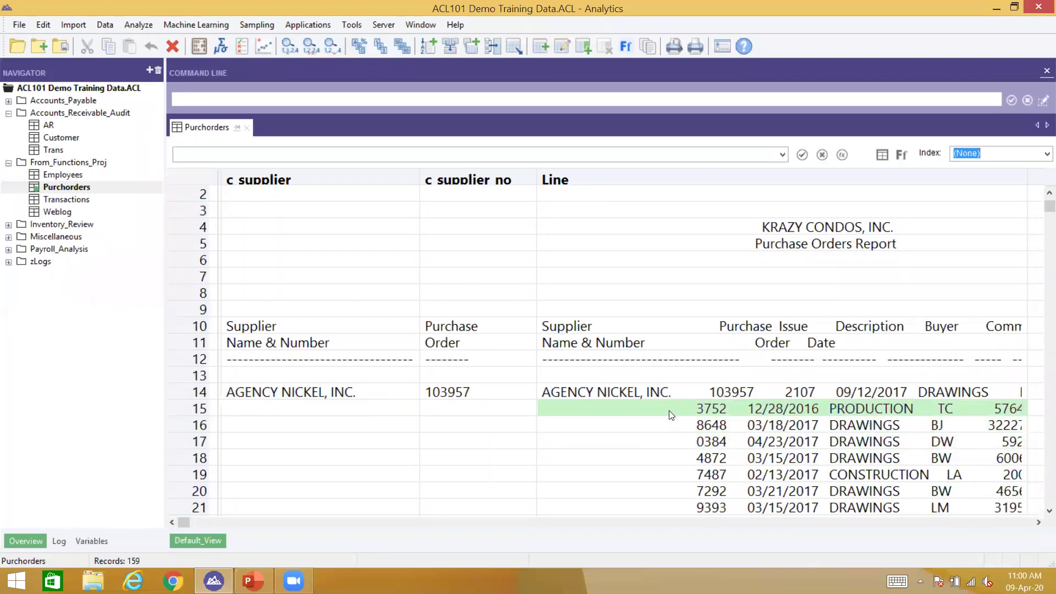
Remove the c_supplier and c_supplier_no columns from the Purchorders view and widen the Line column to show more of each record.
{"action": "left_click", "coordinate": [349, 177]}
{"action": "left_click", "coordinate": [465, 181], "text": "shift"}
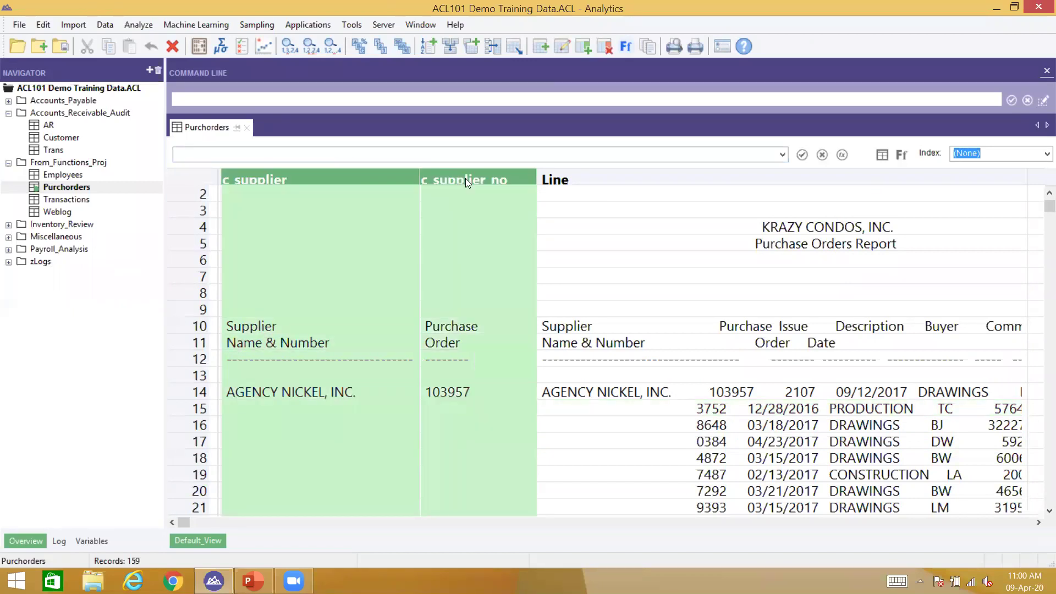
{"action": "key", "text": "Delete"}
{"action": "key", "text": "Return"}
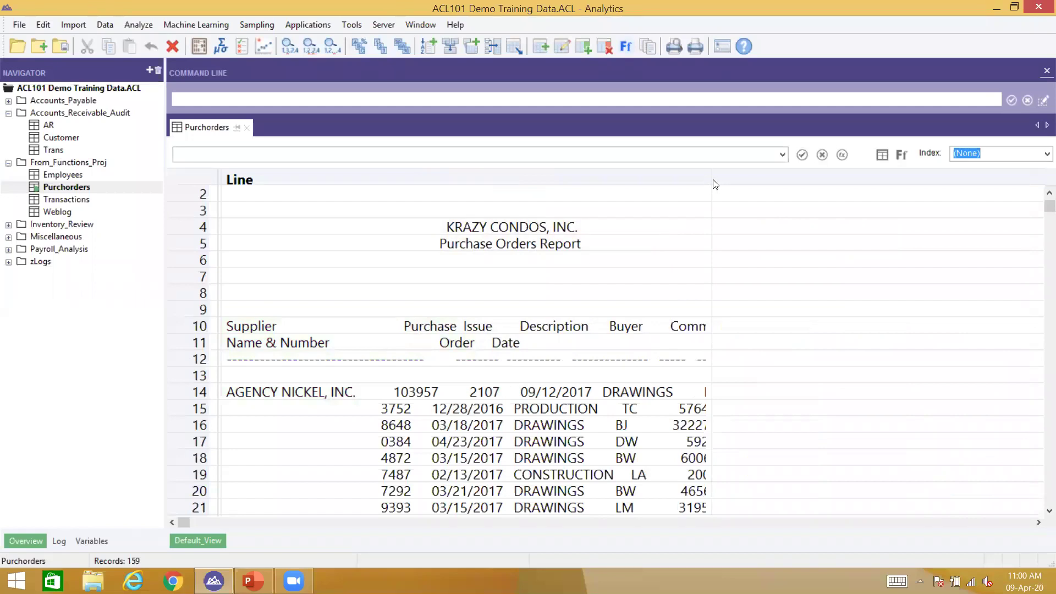
{"action": "left_click_drag", "start_coordinate": [717, 176], "coordinate": [968, 170]}
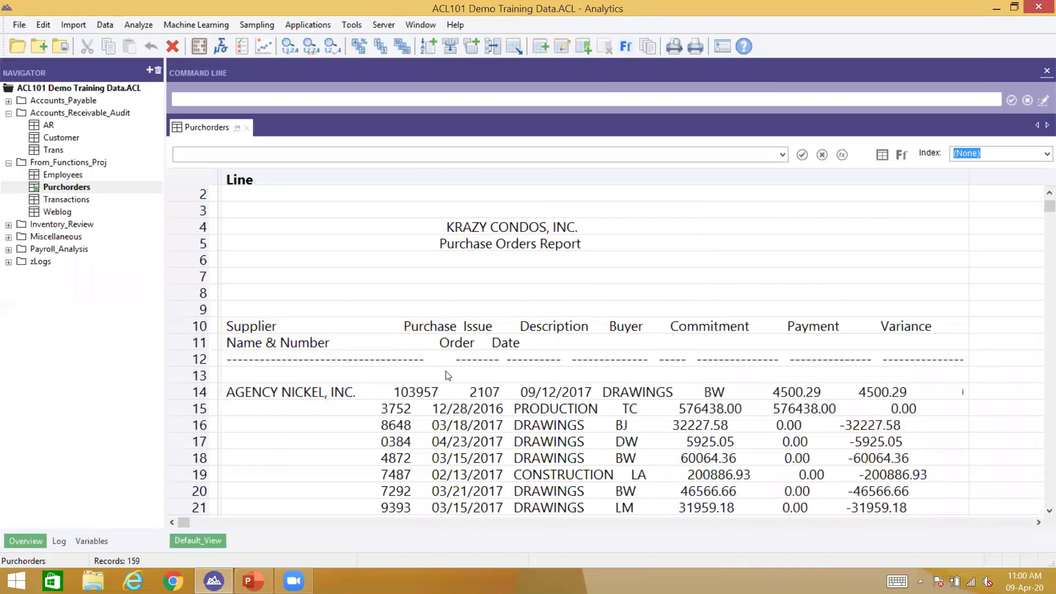
{"action": "left_click", "coordinate": [432, 385]}
{"action": "scroll", "coordinate": [432, 385], "scroll_direction": "down", "scroll_amount": 1}
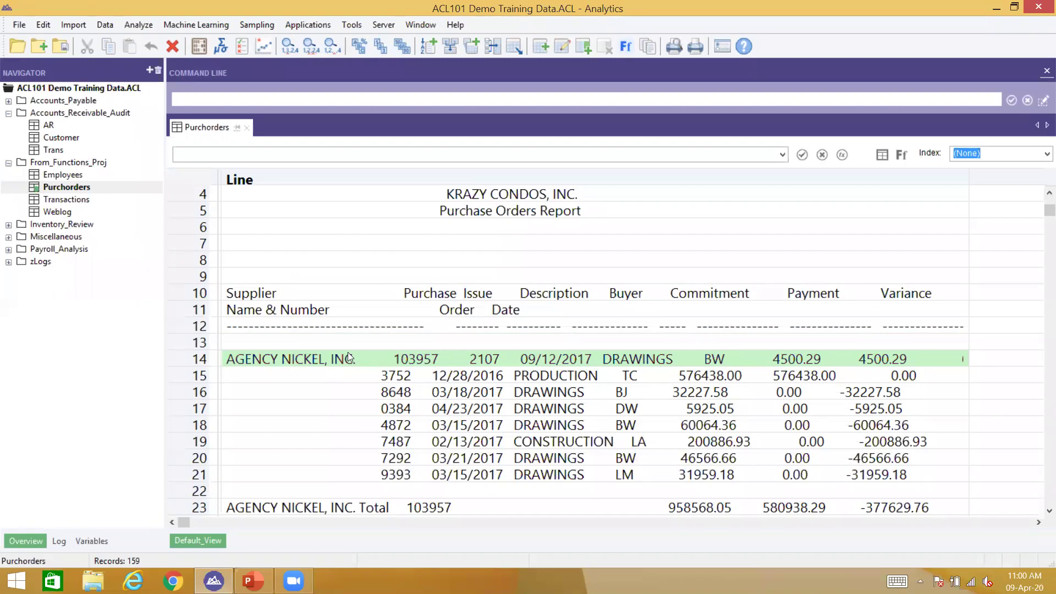
Open the Purchorders table layout and start a new computed field named c_line2.
{"action": "key", "text": "ctrl+l"}
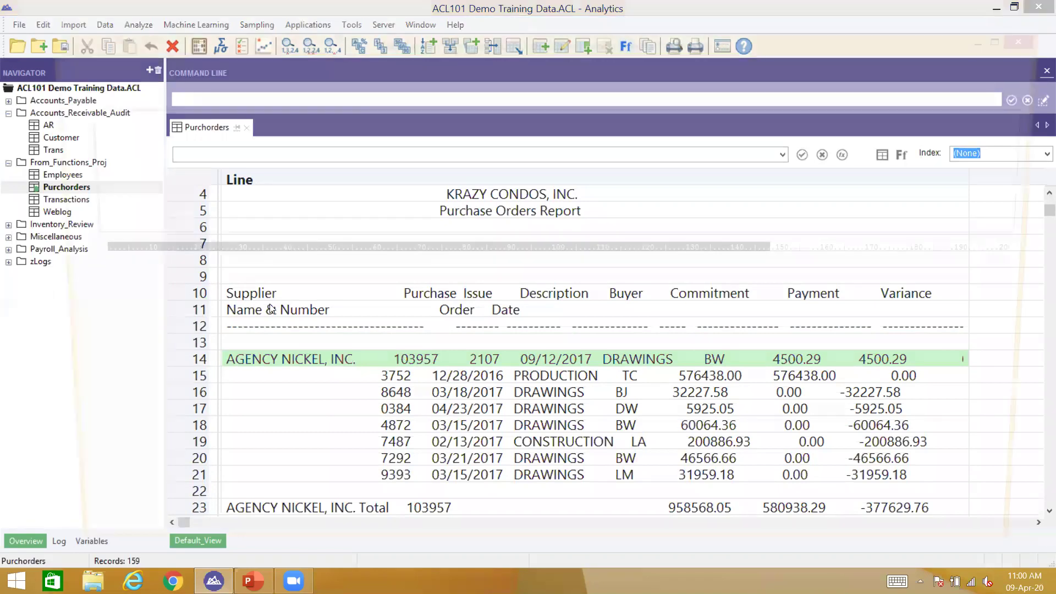
{"action": "double_click", "coordinate": [158, 31]}
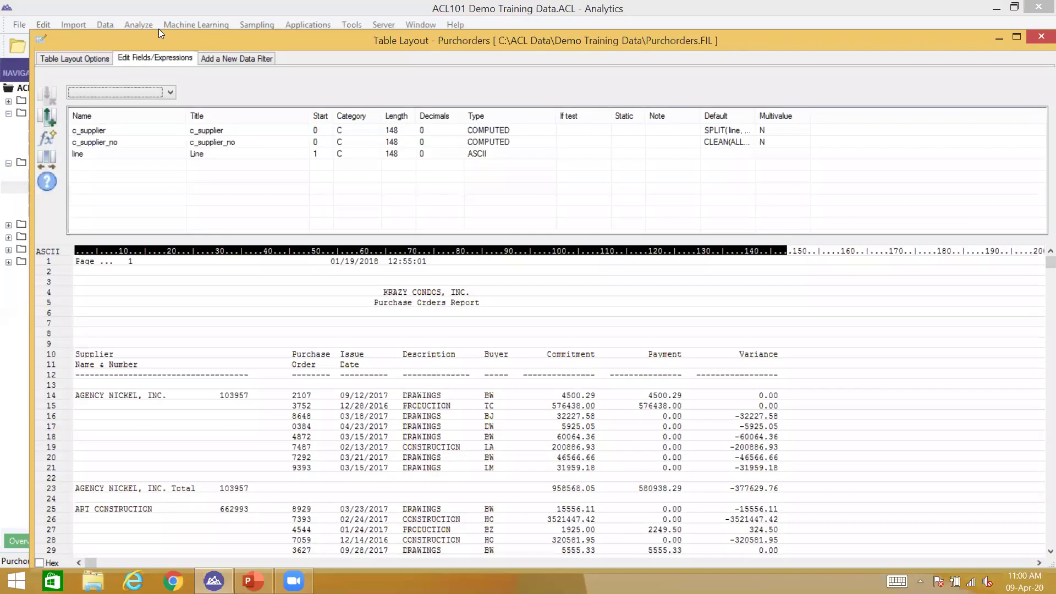
{"action": "left_click", "coordinate": [21, 103]}
{"action": "type", "text": "c_line2"}
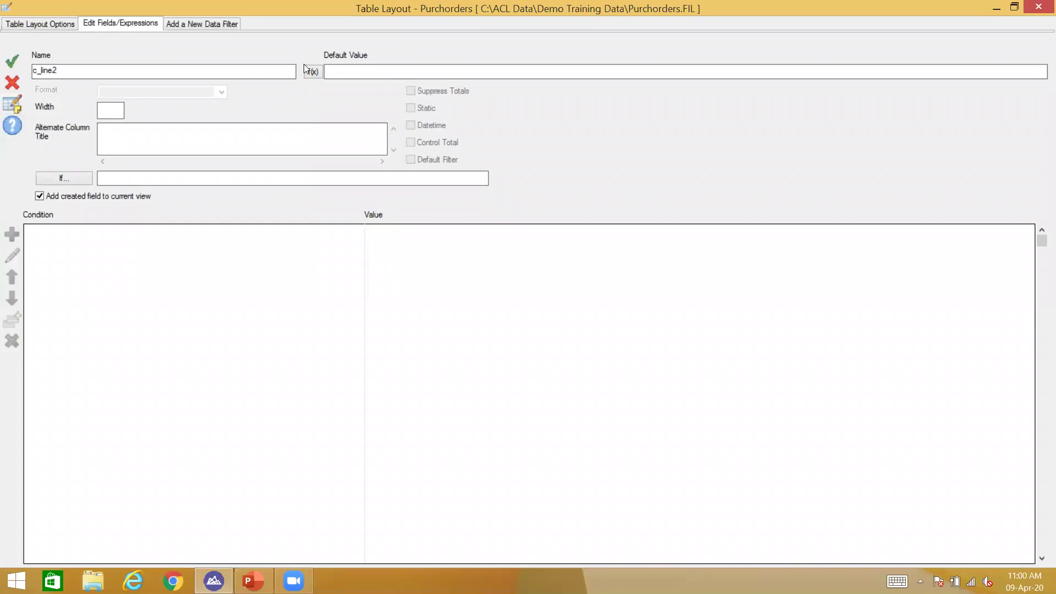
Insert the REGEXREPLACE function with its parameters into the default value expression of c_line2.
{"action": "left_click", "coordinate": [318, 77]}
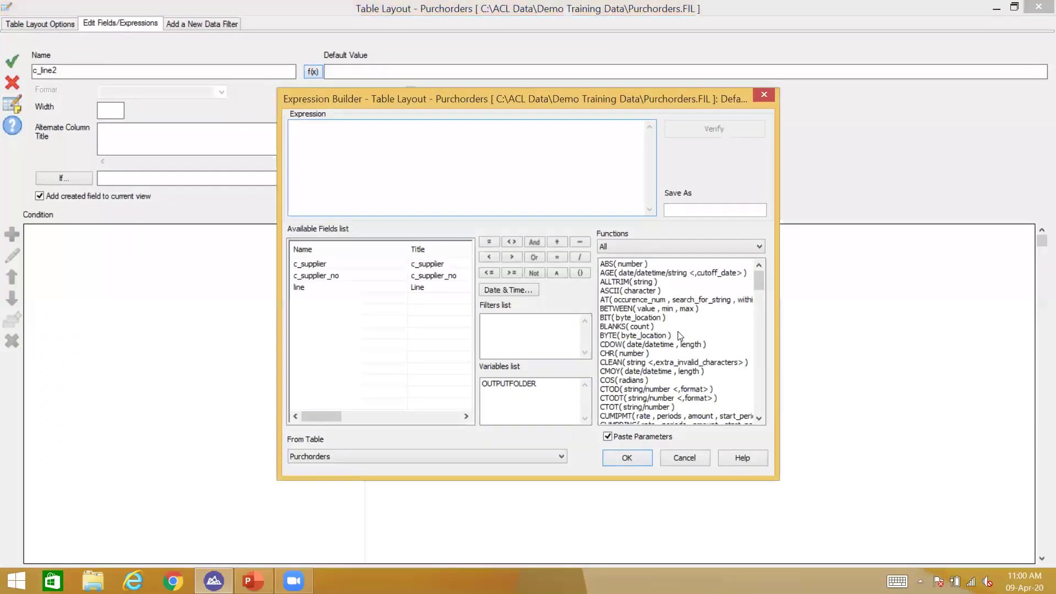
{"action": "key", "text": "Down"}
{"action": "key", "text": "Down"}
{"action": "key", "text": "Down"}
{"action": "key", "text": "Down"}
{"action": "key", "text": "Down"}
{"action": "key", "text": "Down"}
{"action": "key", "text": "Down"}
{"action": "key", "text": "Down"}
{"action": "key", "text": "Down"}
{"action": "key", "text": "Down"}
{"action": "key", "text": "Down"}
{"action": "key", "text": "Down"}
{"action": "key", "text": "Down"}
{"action": "key", "text": "Down"}
{"action": "key", "text": "Down"}
{"action": "key", "text": "Down"}
{"action": "key", "text": "Down"}
{"action": "key", "text": "Down"}
{"action": "key", "text": "Down"}
{"action": "key", "text": "Down"}
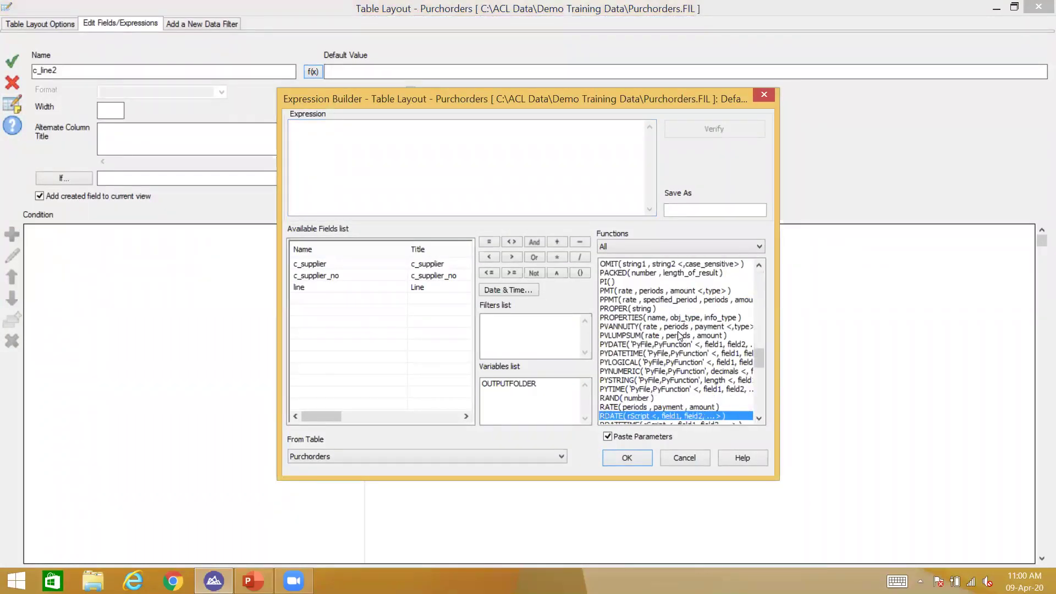
{"action": "key", "text": "Down"}
{"action": "key", "text": "Down"}
{"action": "key", "text": "Down"}
{"action": "key", "text": "Down"}
{"action": "key", "text": "Down"}
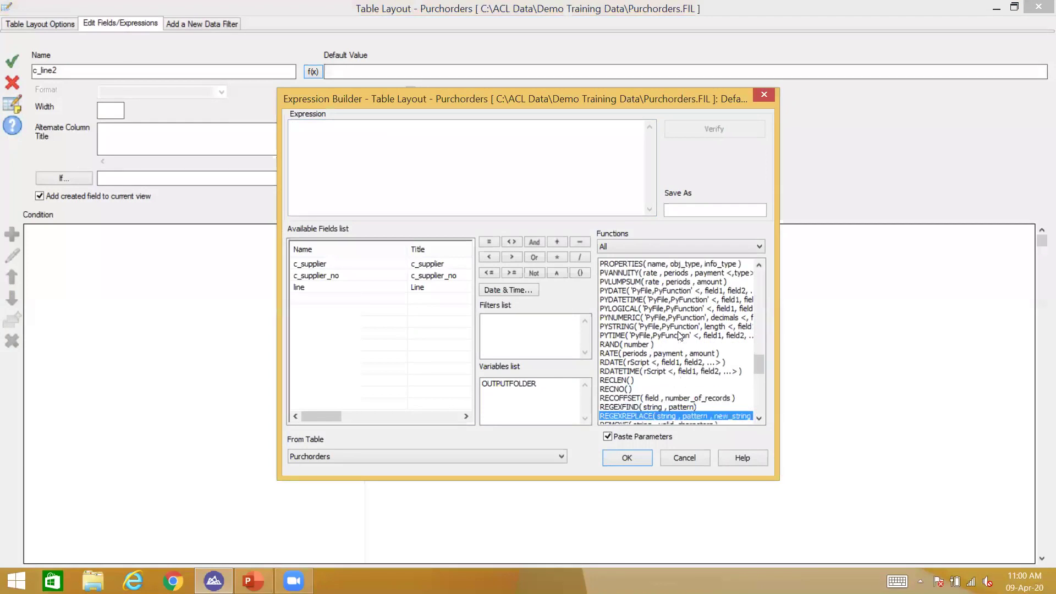
{"action": "key", "text": "Return"}
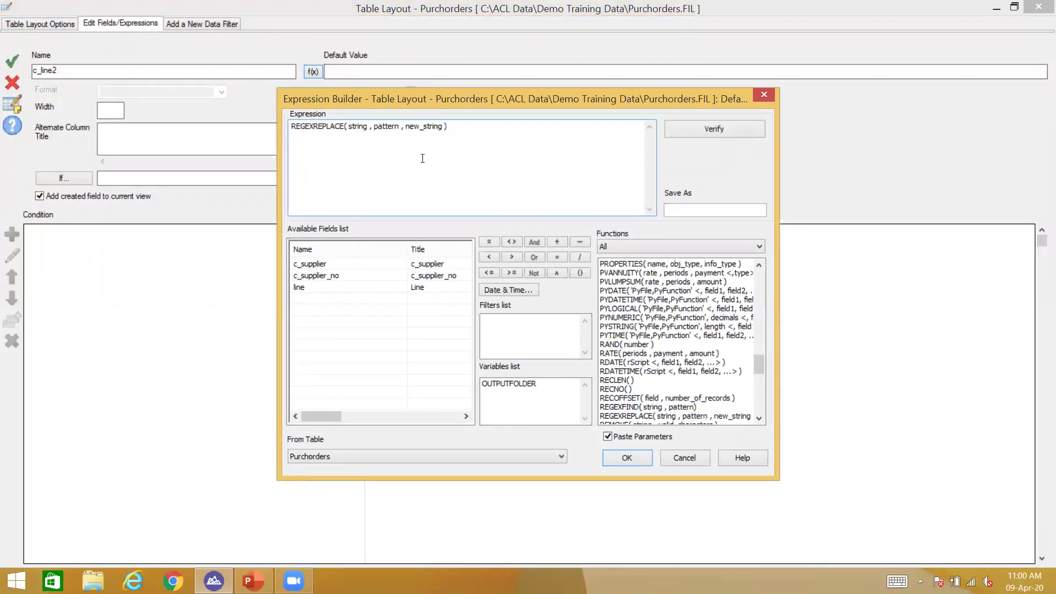
Complete the expression as REGEXREPLACE(line, "\s\s+", "^") and save the c_line2 field.
{"action": "double_click", "coordinate": [352, 126]}
{"action": "double_click", "coordinate": [318, 287]}
{"action": "double_click", "coordinate": [374, 127]}
{"action": "type", "text": "\"\""}
{"action": "type", "text": "\\s\\s"}
{"action": "type", "text": "+"}
{"action": "double_click", "coordinate": [409, 126]}
{"action": "type", "text": "\"\""}
{"action": "left_click", "coordinate": [395, 126]}
{"action": "type", "text": "^"}
{"action": "left_click", "coordinate": [642, 458]}
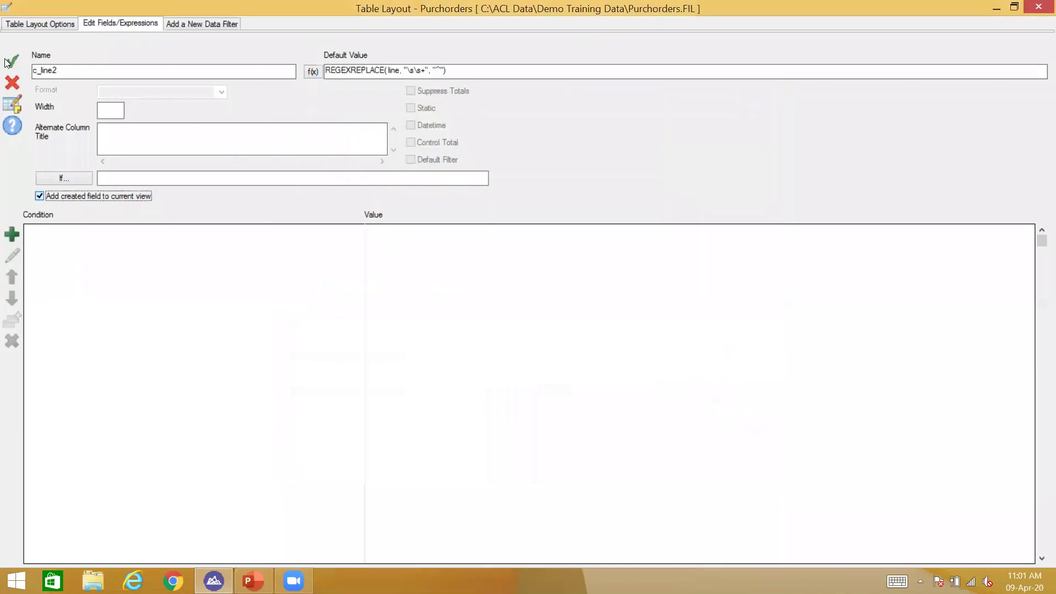
{"action": "left_click", "coordinate": [12, 60]}
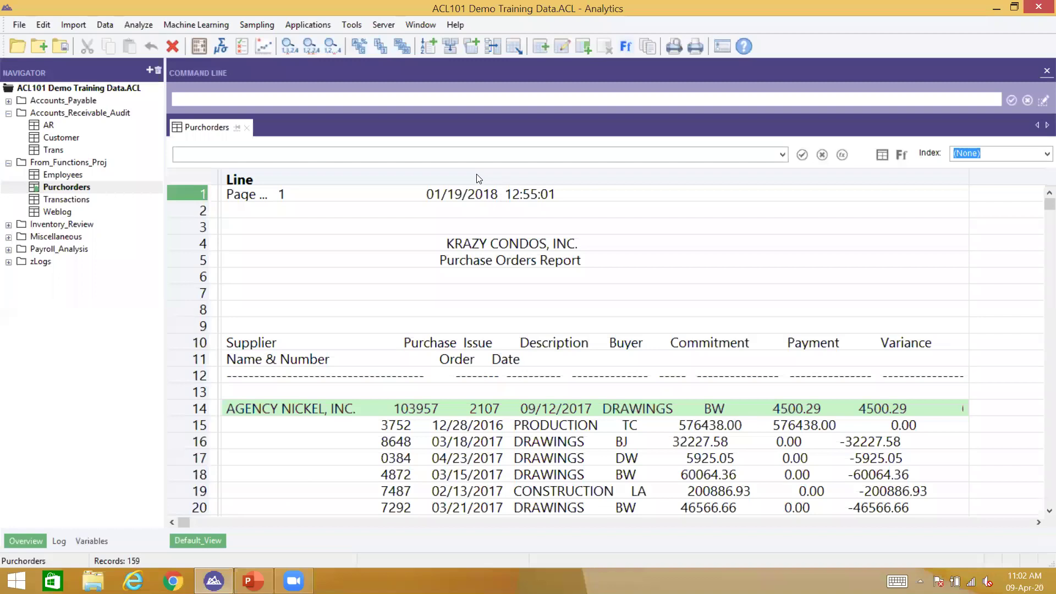
Add the c_line2 column before Line in the Purchorders view and resize all columns.
{"action": "right_click", "coordinate": [477, 174]}
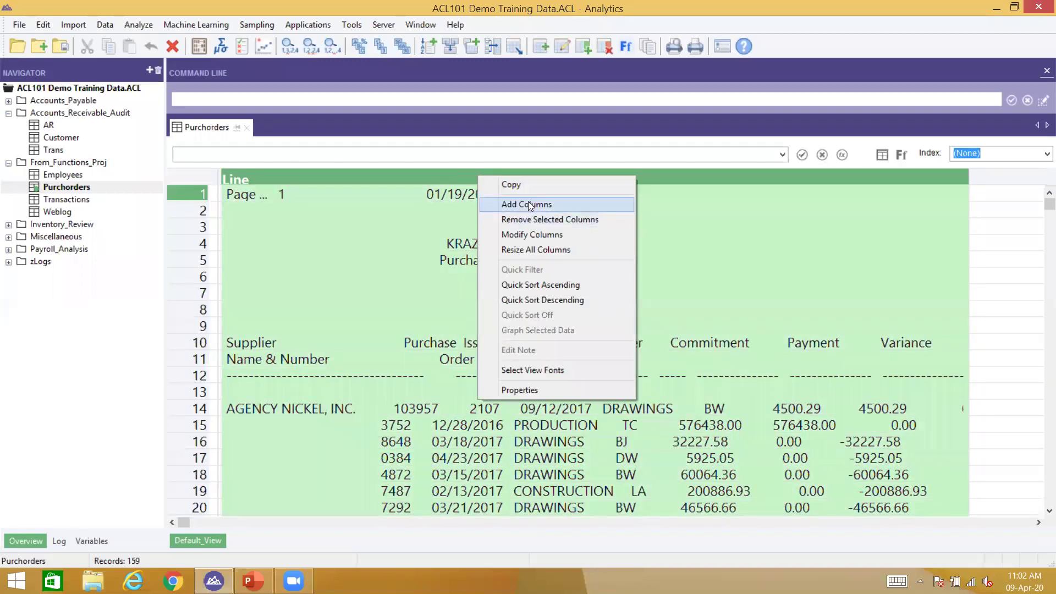
{"action": "left_click", "coordinate": [528, 202]}
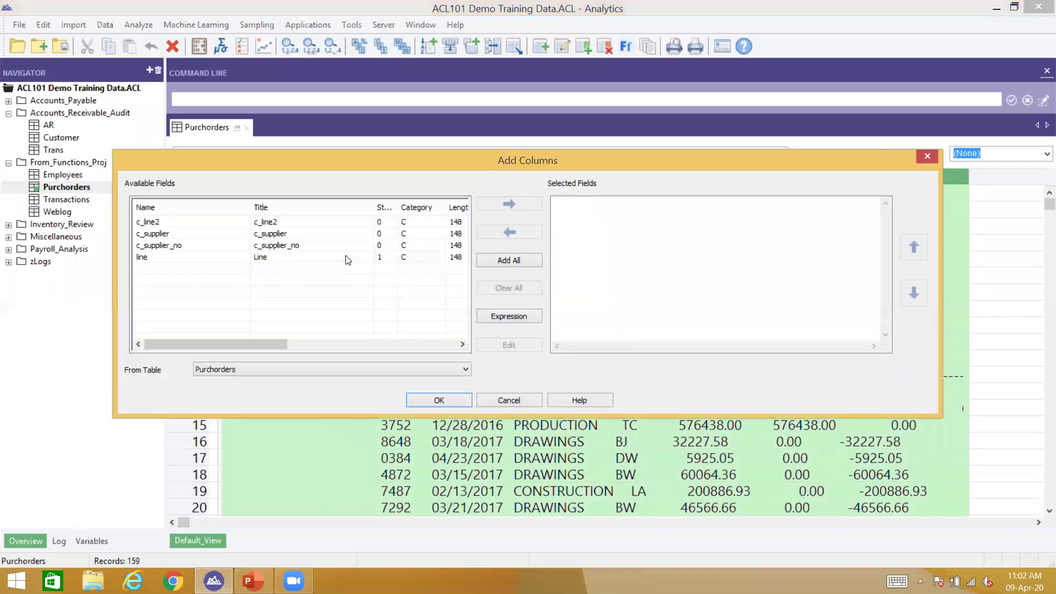
{"action": "double_click", "coordinate": [273, 222]}
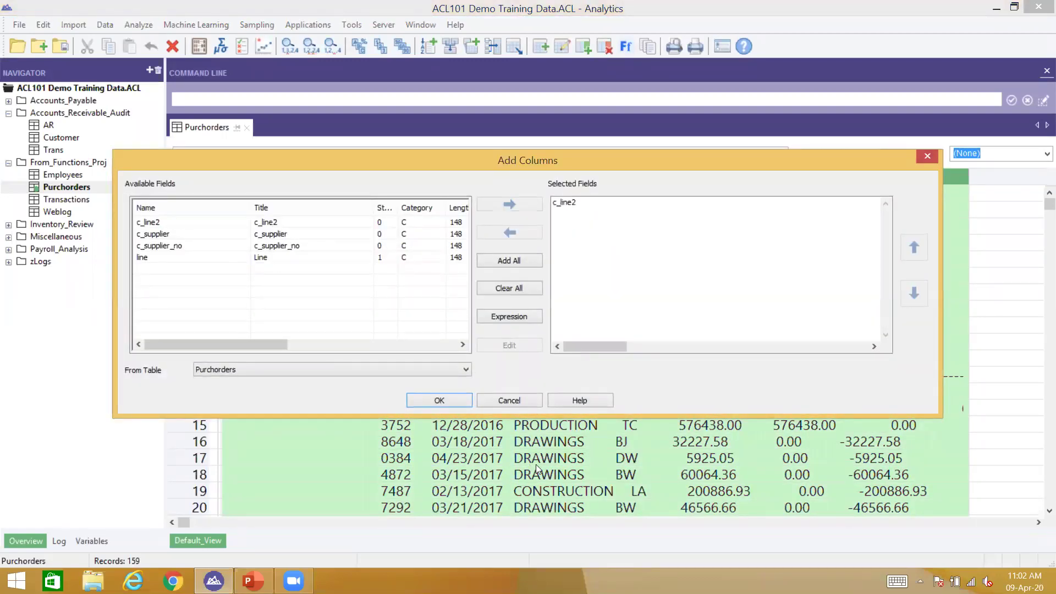
{"action": "left_click", "coordinate": [446, 397]}
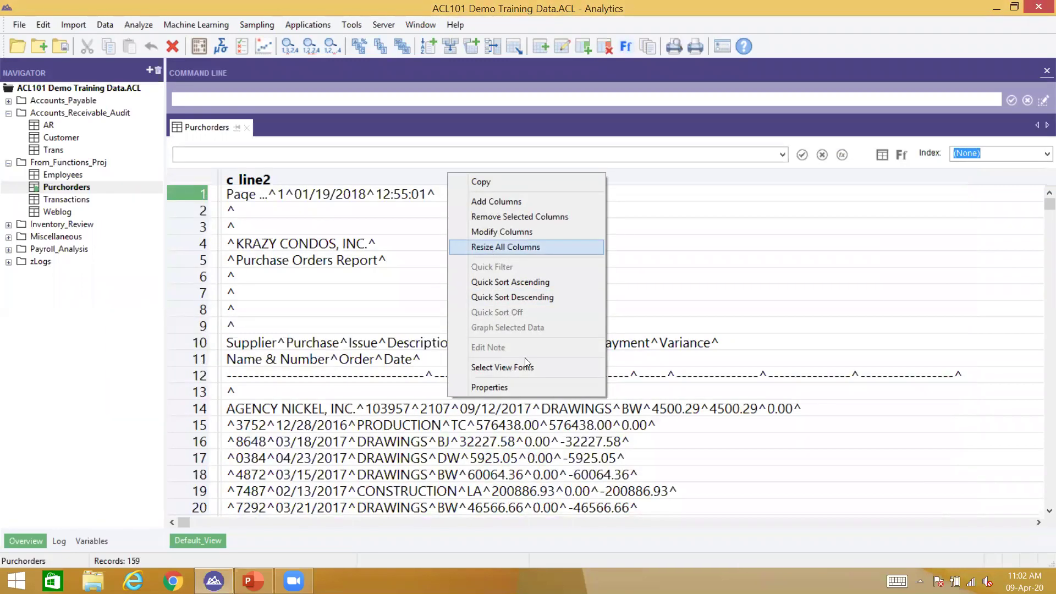
{"action": "left_click", "coordinate": [491, 248]}
Compare record 14 in c_line2 and Line, and widen the c_line2 column to show its full caret-delimited values.
{"action": "left_click", "coordinate": [716, 410]}
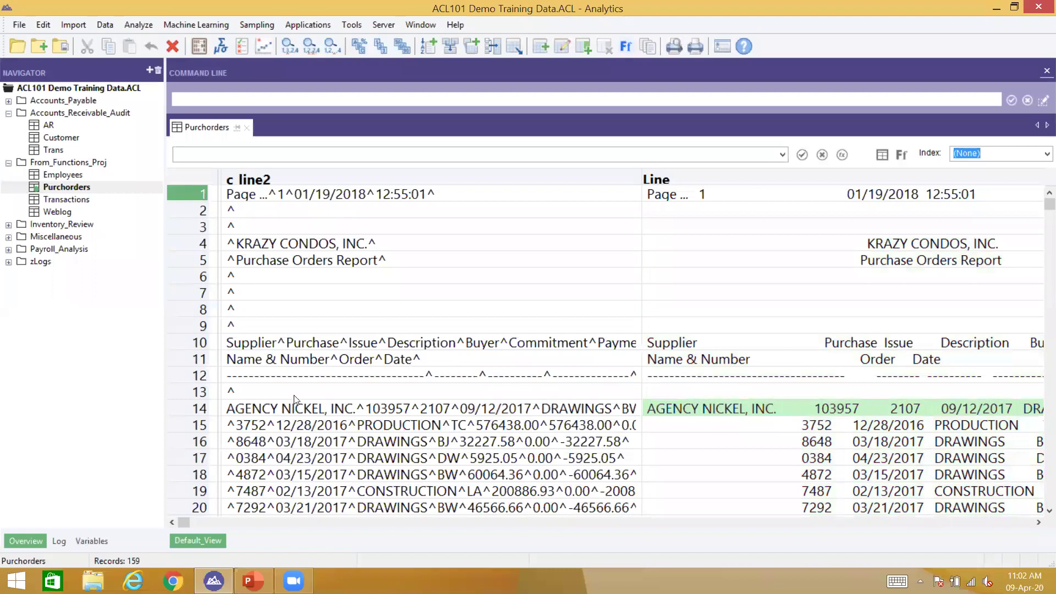
{"action": "left_click", "coordinate": [355, 411]}
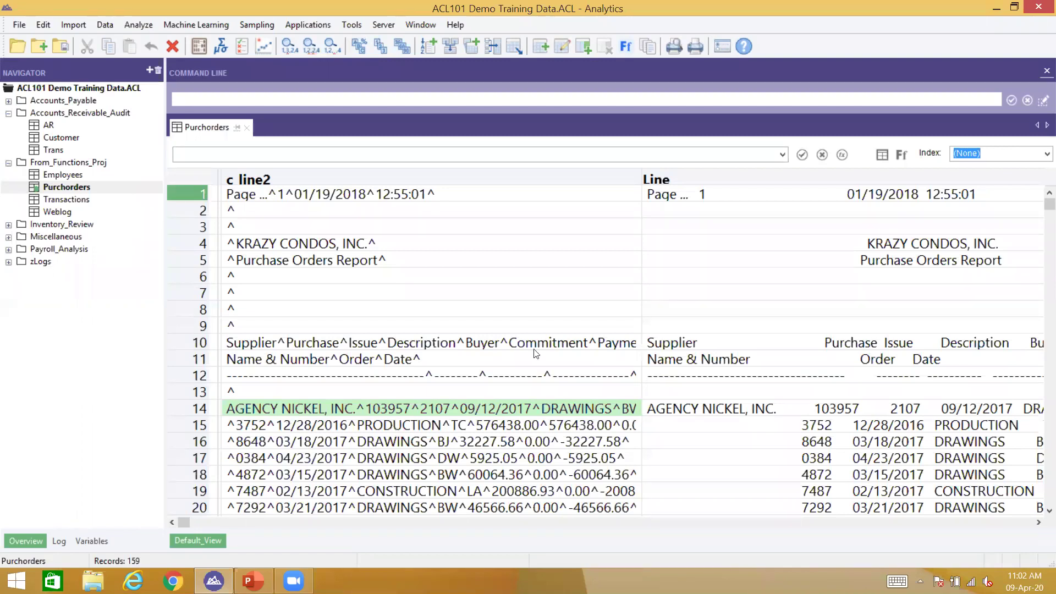
{"action": "left_click", "coordinate": [848, 411]}
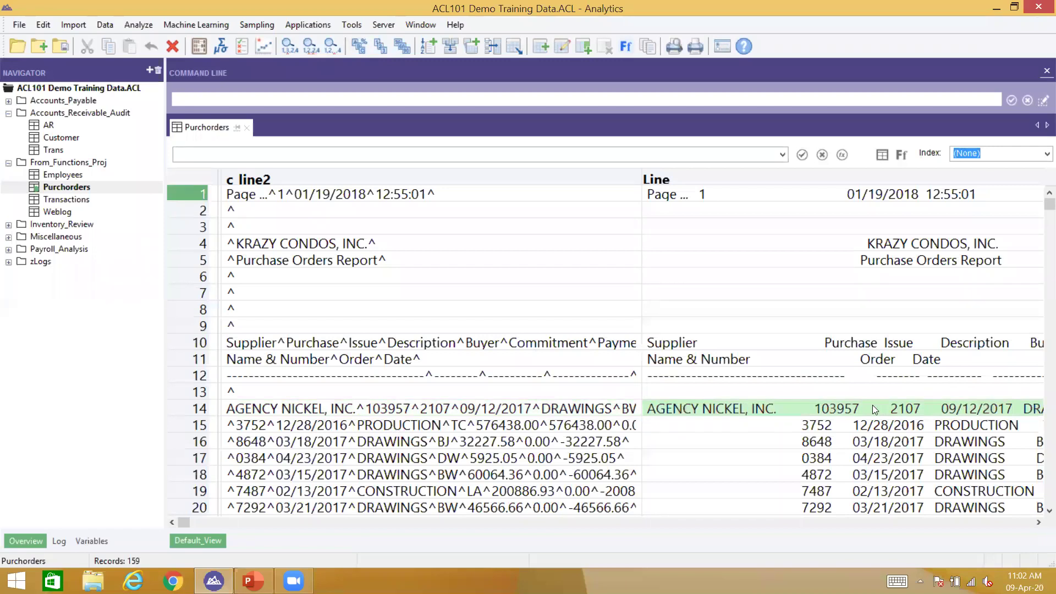
{"action": "left_click", "coordinate": [412, 408]}
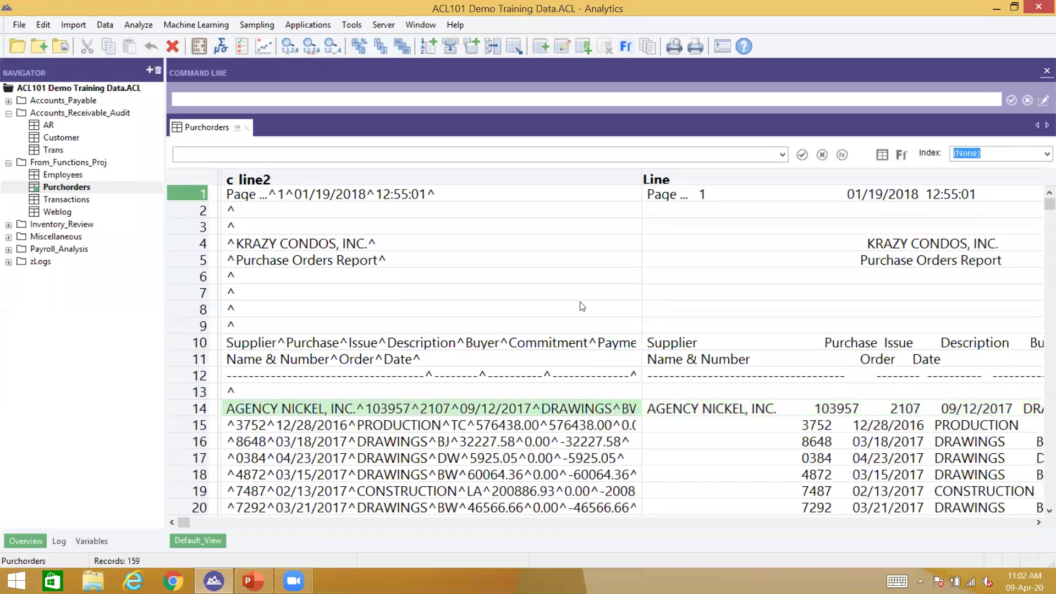
{"action": "left_click_drag", "start_coordinate": [641, 172], "coordinate": [887, 196]}
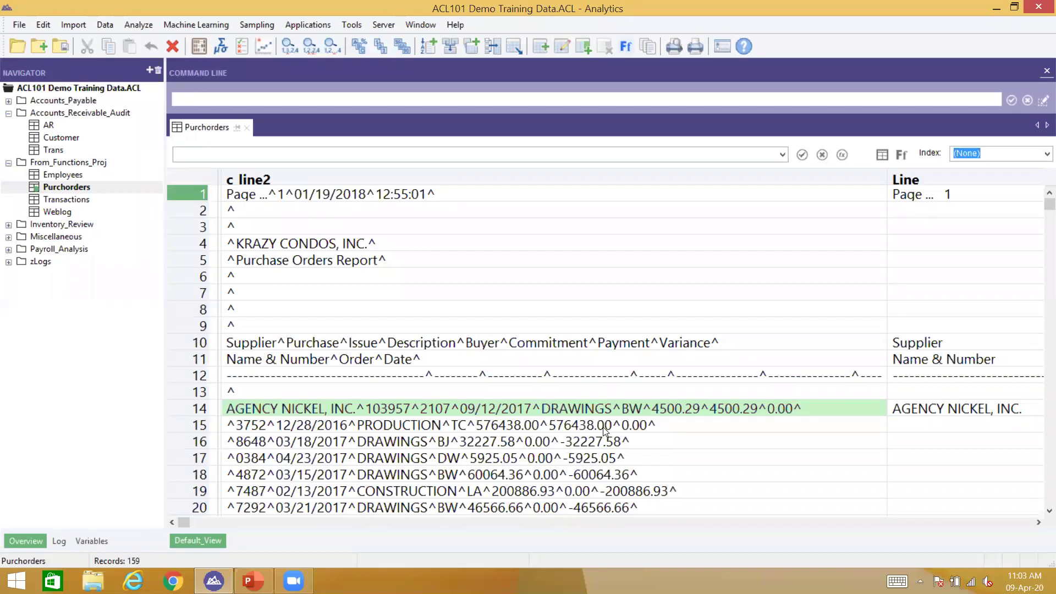
{"action": "left_click", "coordinate": [481, 380]}
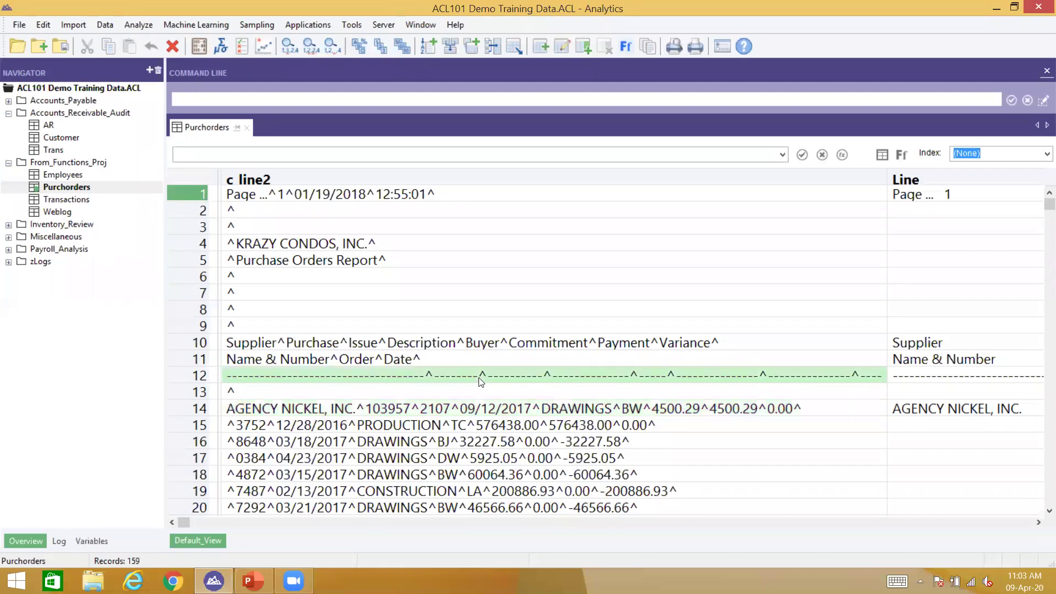